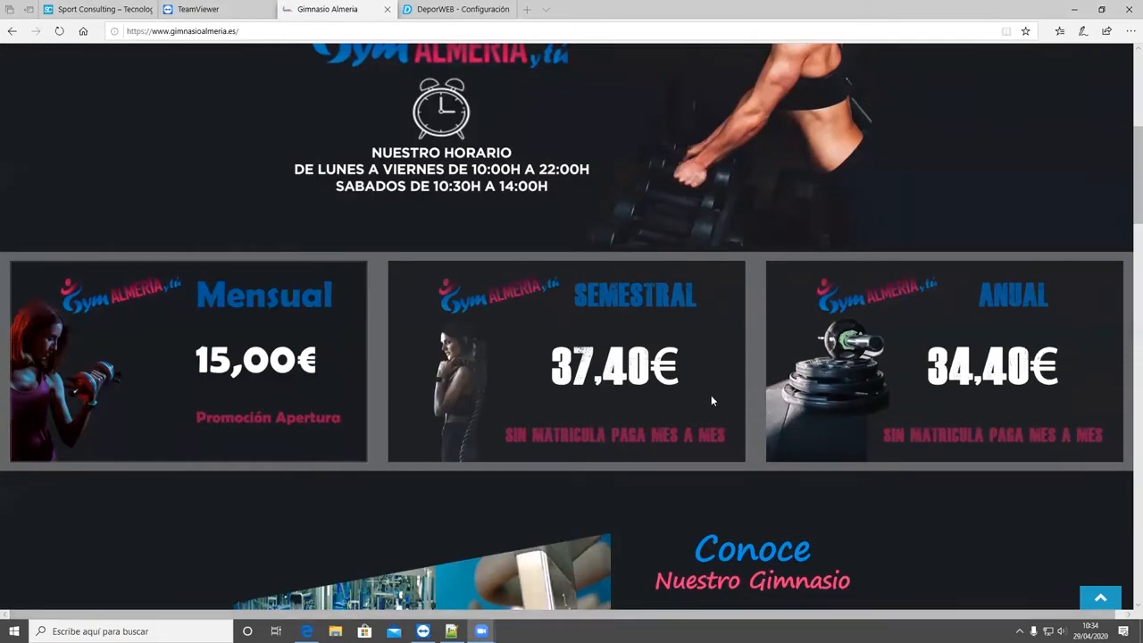
- Look over the gym homepage's welcome banner, opening hours and the Mensual, Semestral and Anual fee offers
{"action": "scroll", "coordinate": [699, 398], "scroll_direction": "up", "scroll_amount": 5}
{"action": "scroll", "coordinate": [698, 398], "scroll_direction": "down", "scroll_amount": 3}
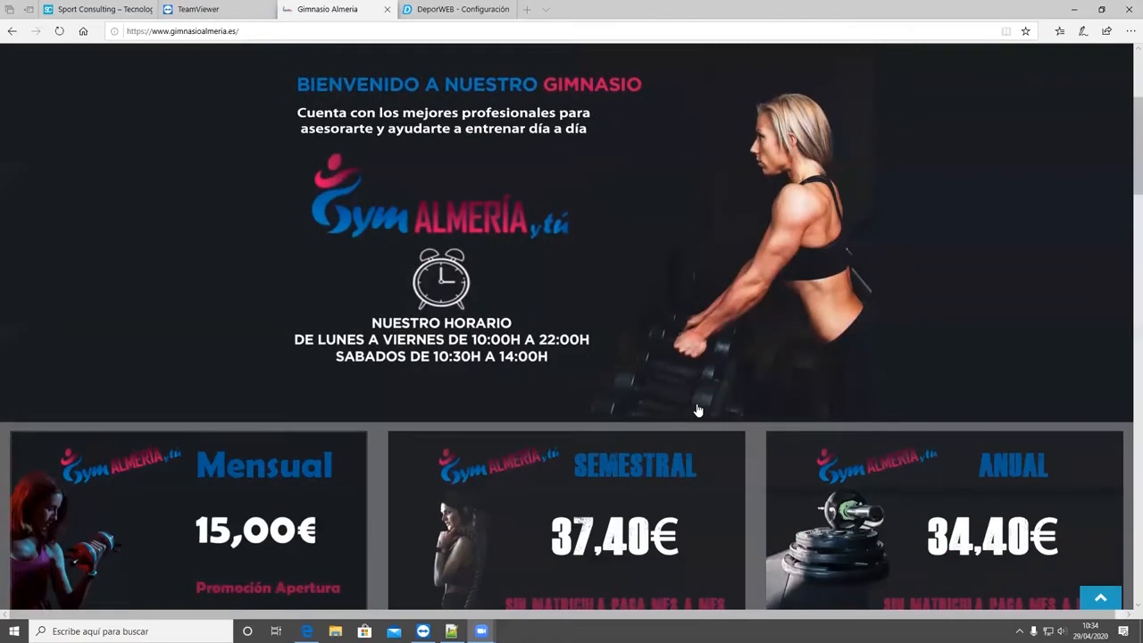
{"action": "scroll", "coordinate": [698, 408], "scroll_direction": "down", "scroll_amount": 2}
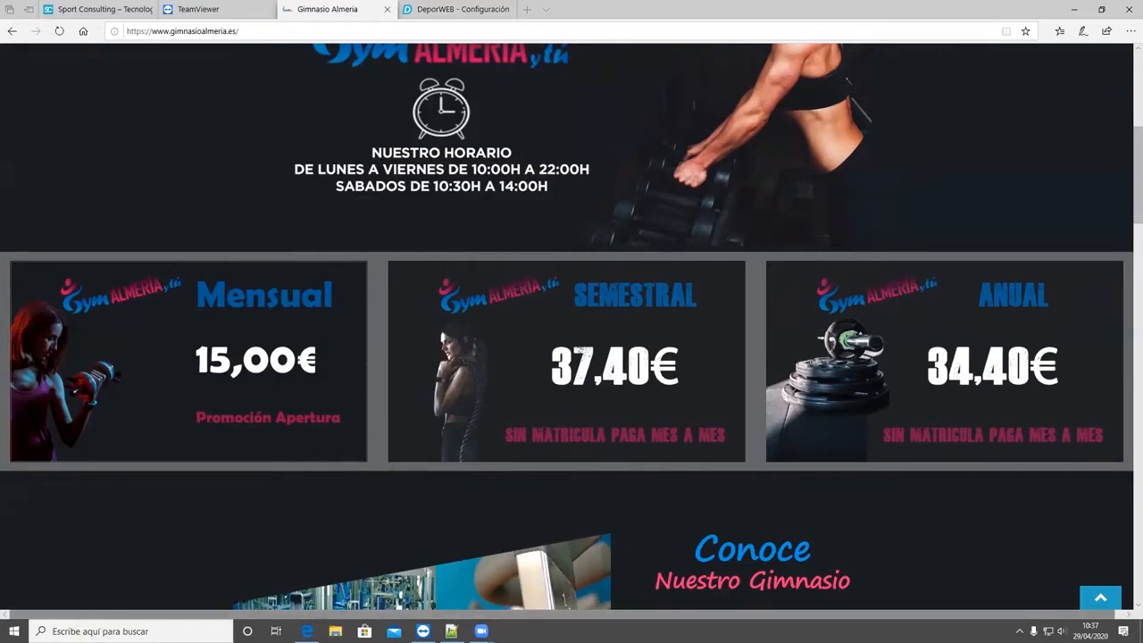
{"action": "mouse_move", "coordinate": [481, 630]}
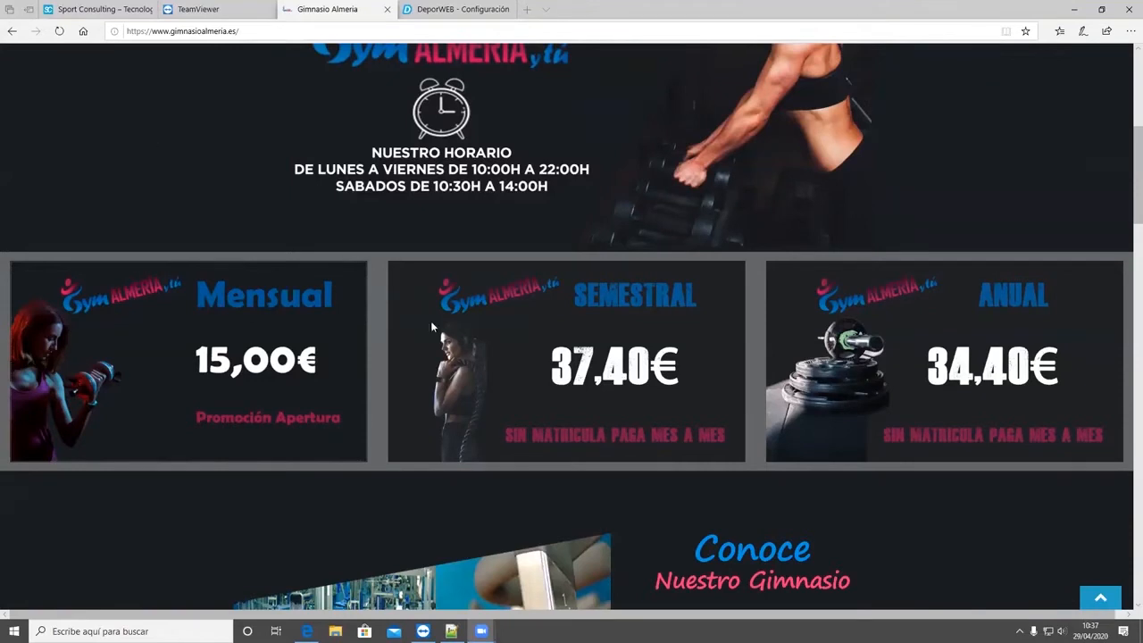
{"action": "scroll", "coordinate": [431, 323], "scroll_direction": "up", "scroll_amount": 4}
{"action": "scroll", "coordinate": [429, 335], "scroll_direction": "down", "scroll_amount": 3}
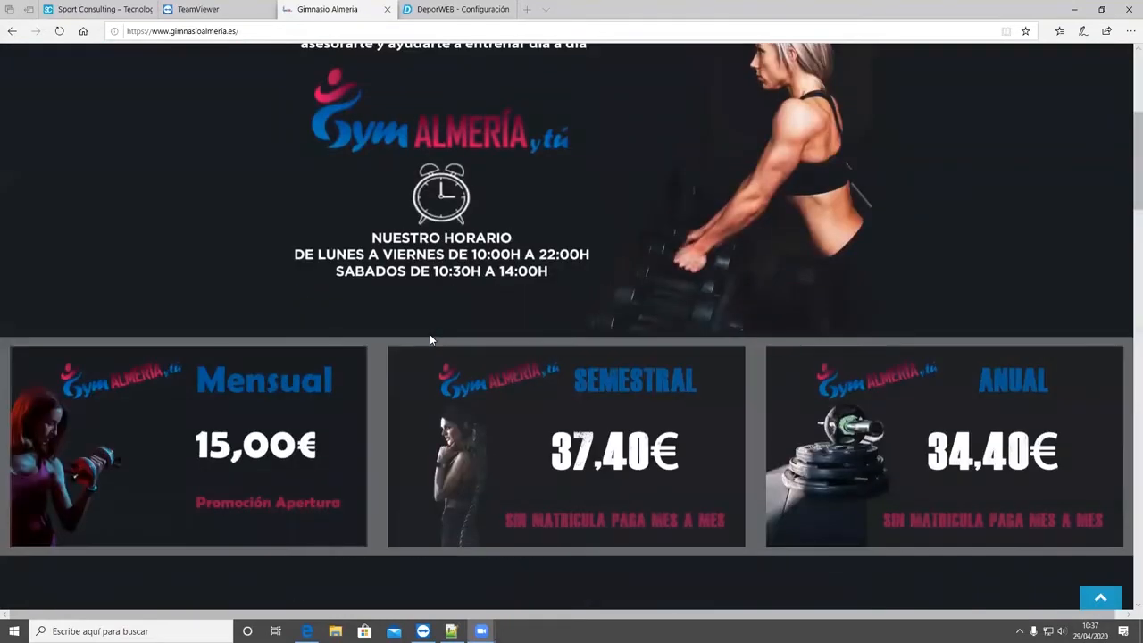
{"action": "scroll", "coordinate": [418, 425], "scroll_direction": "up", "scroll_amount": 4}
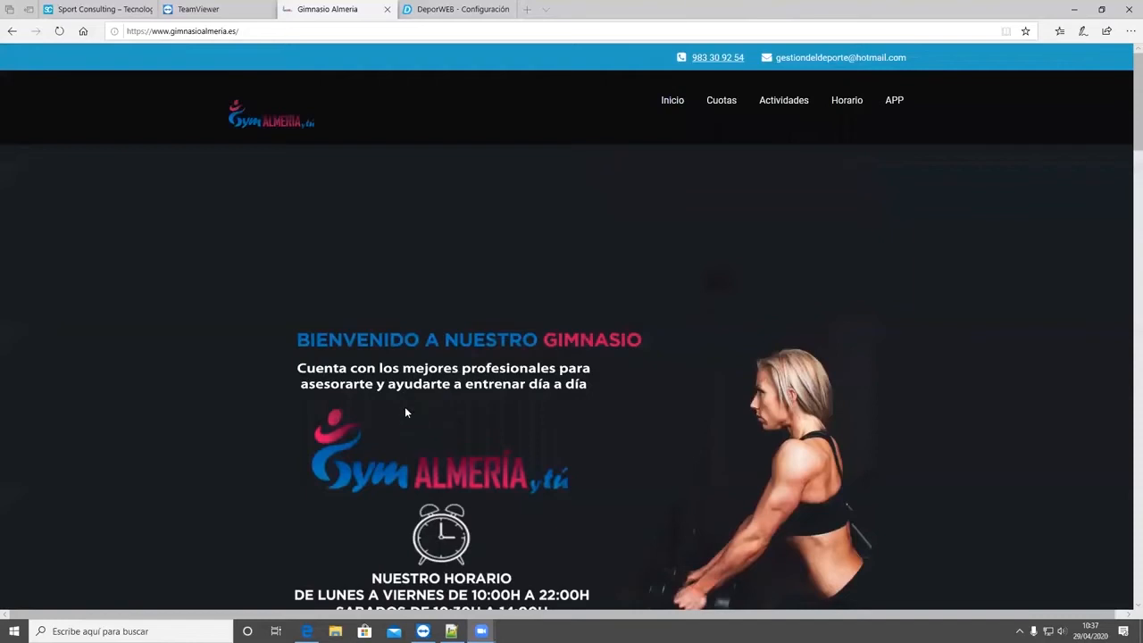
{"action": "scroll", "coordinate": [405, 409], "scroll_direction": "down", "scroll_amount": 5}
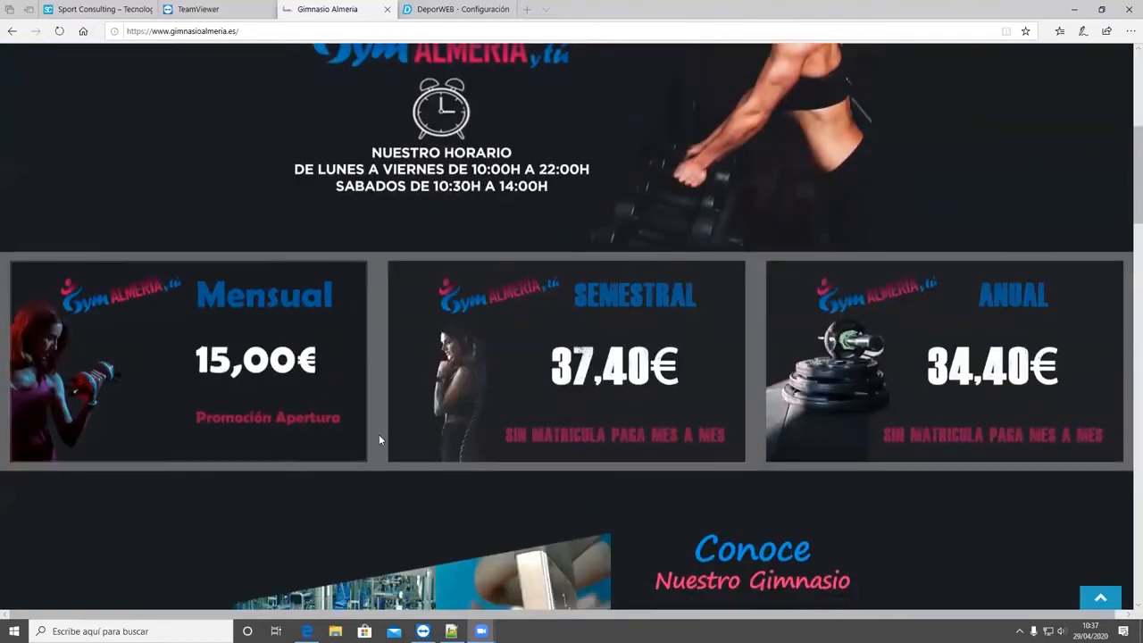
- Open the Semestral offer's sign-up form, review its Contratación de Cuotas section and close the form
{"action": "left_click", "coordinate": [539, 324]}
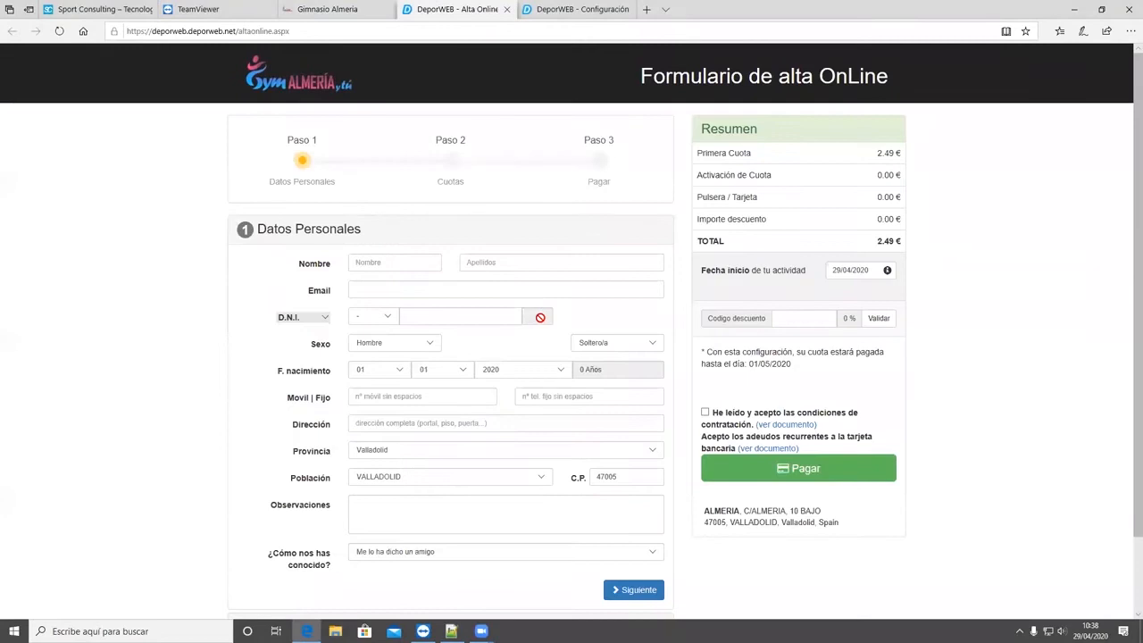
{"action": "scroll", "coordinate": [551, 316], "scroll_direction": "down", "scroll_amount": 1}
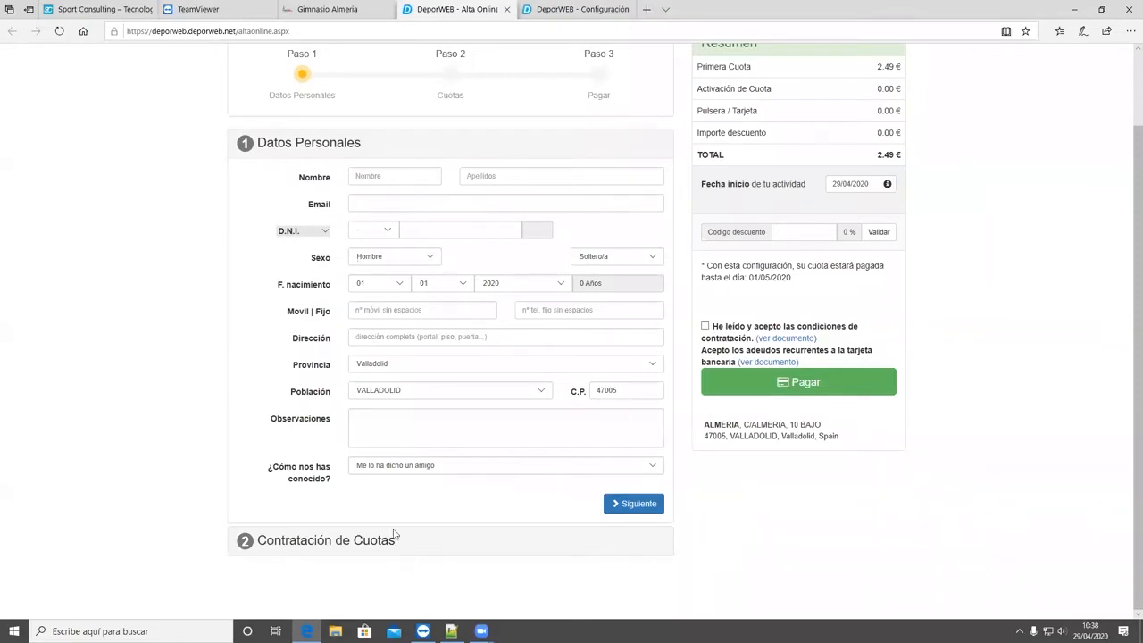
{"action": "left_click", "coordinate": [277, 545]}
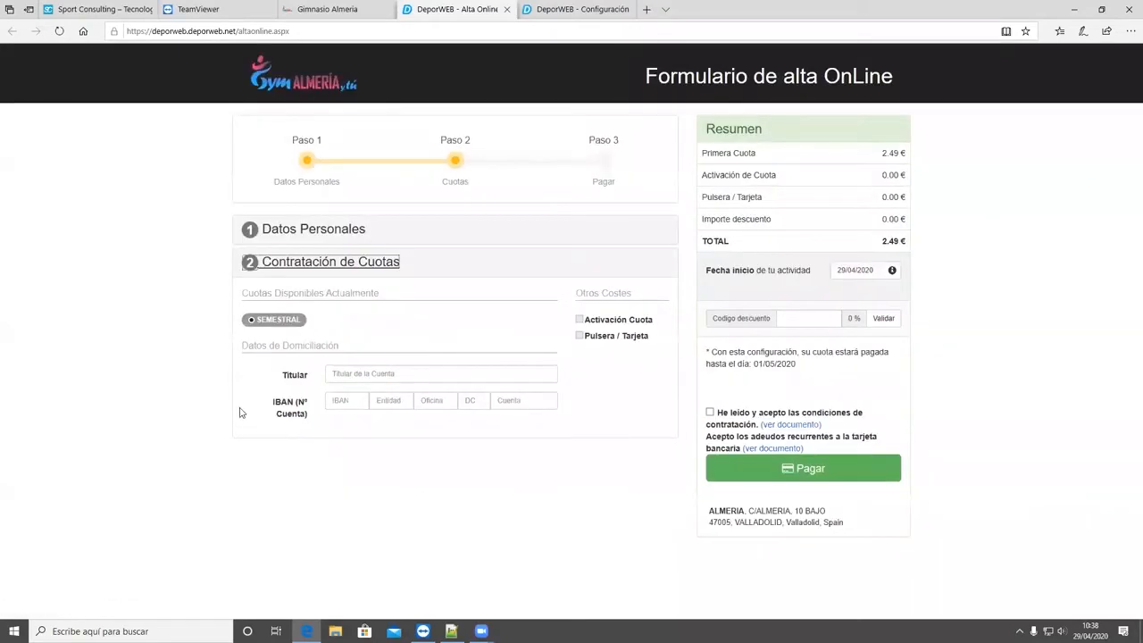
{"action": "left_click", "coordinate": [282, 322]}
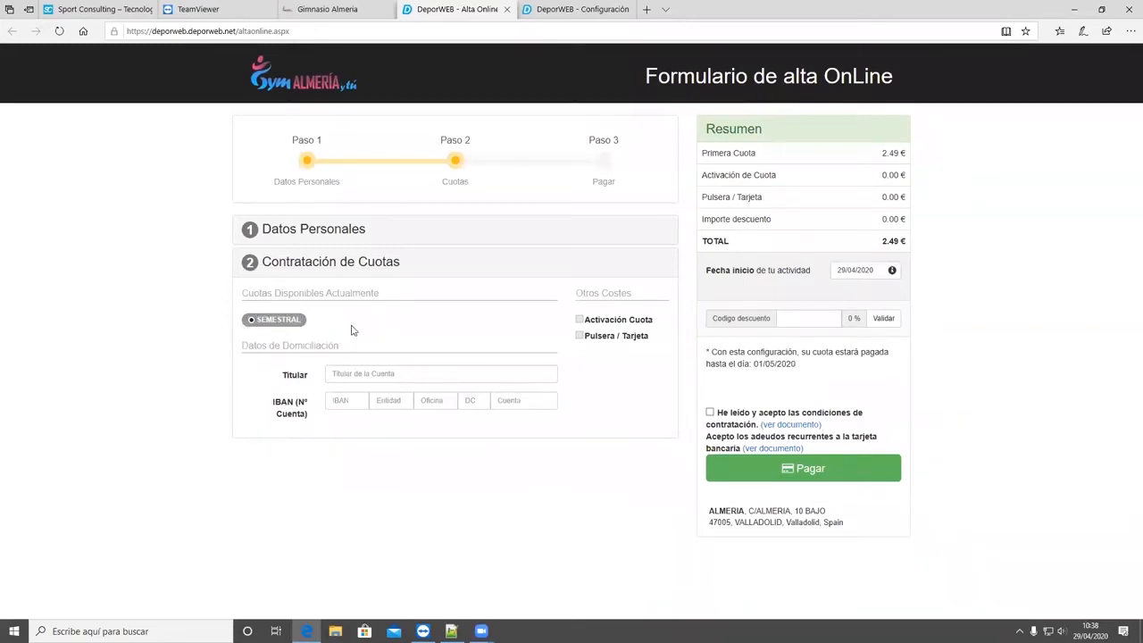
{"action": "left_click", "coordinate": [255, 323]}
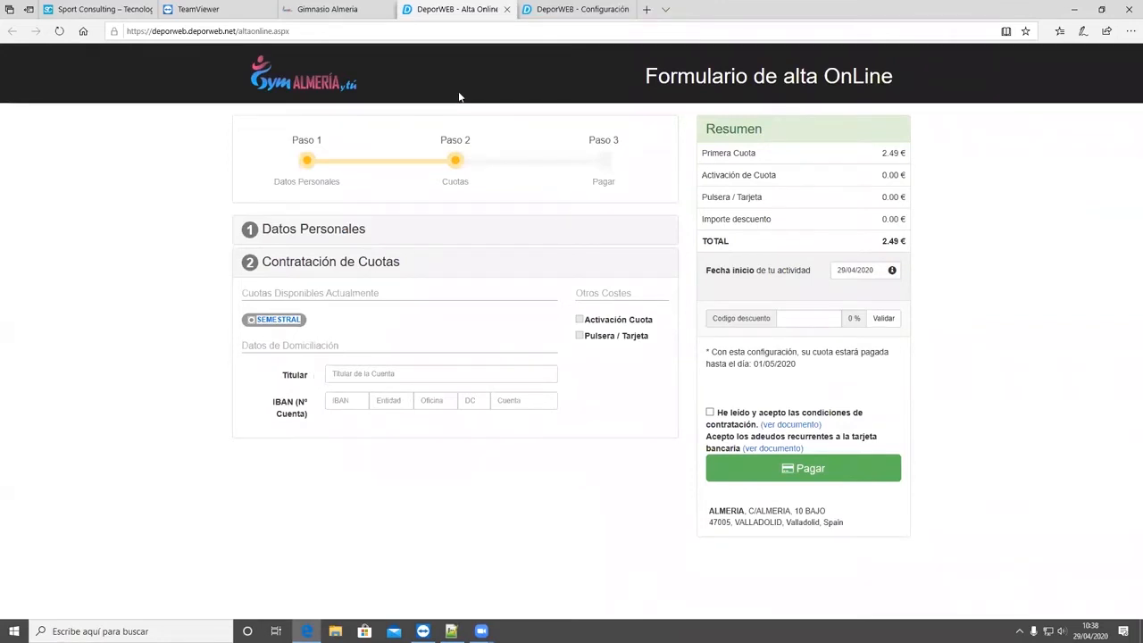
{"action": "key", "text": "ctrl+w"}
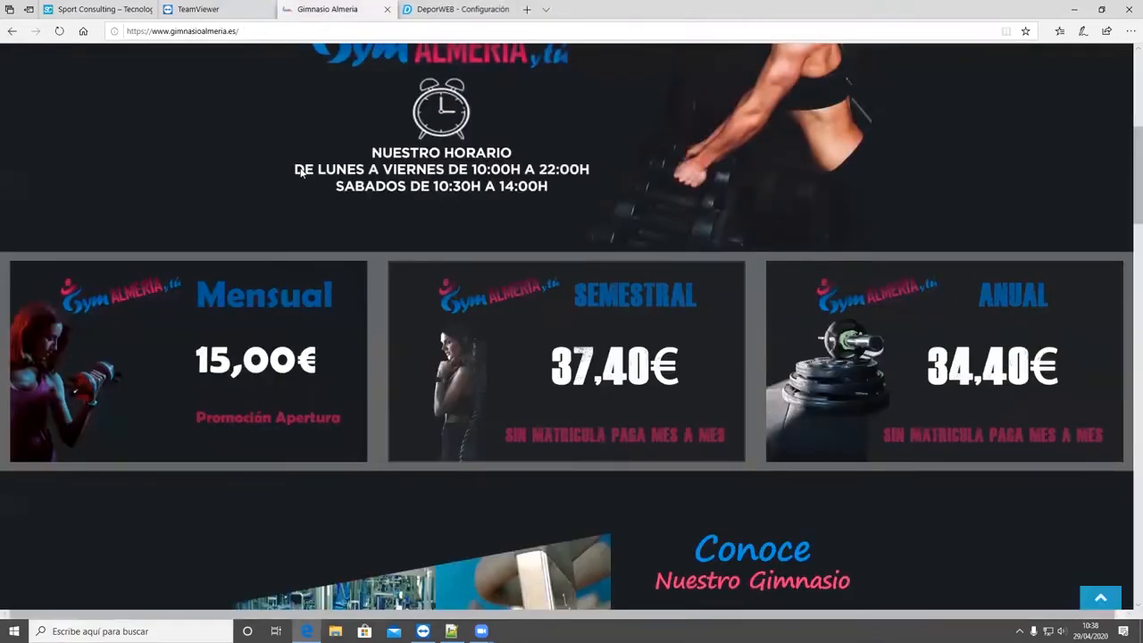
- Open the Mensual offer's online sign-up form from the gym homepage and view its promotions
{"action": "left_click", "coordinate": [264, 328]}
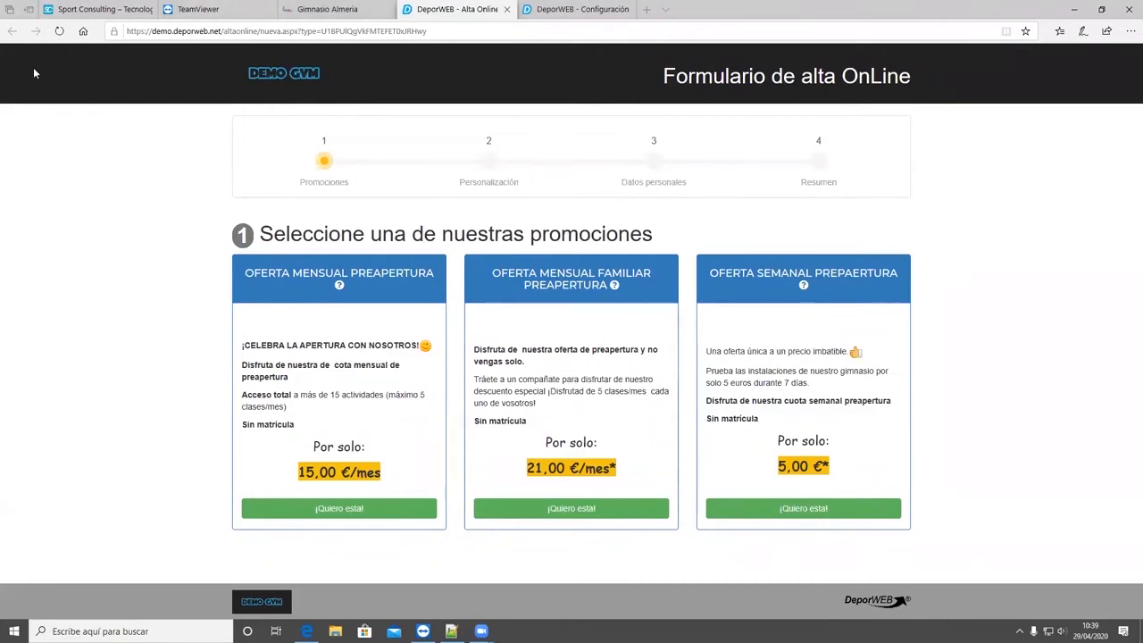
{"action": "key", "text": "ctrl+Tab"}
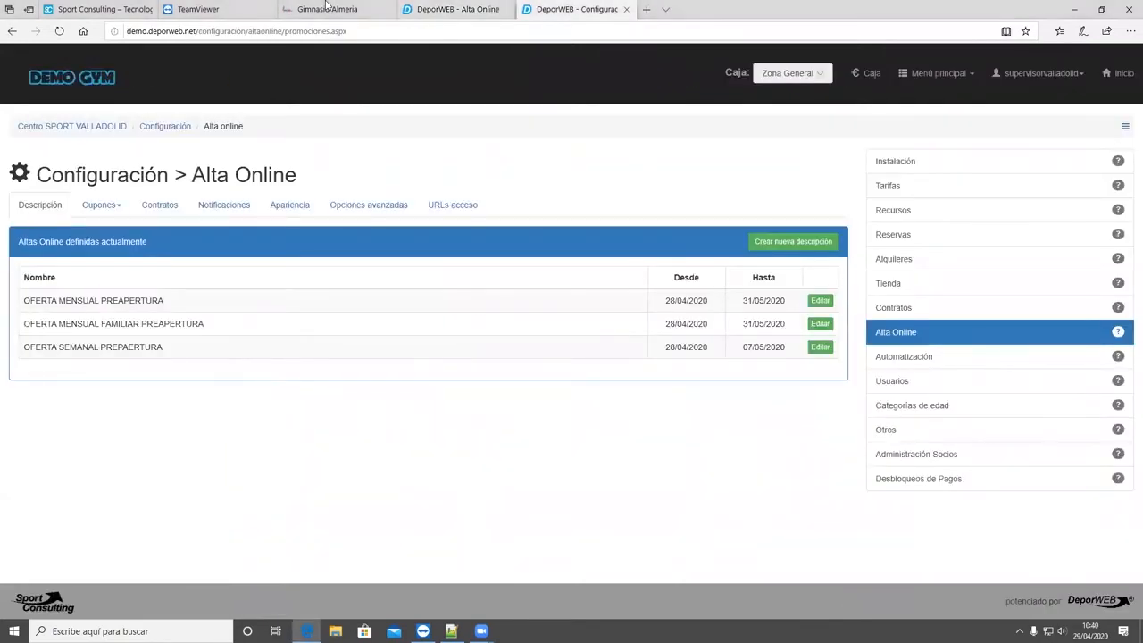
{"action": "left_click", "coordinate": [454, 9]}
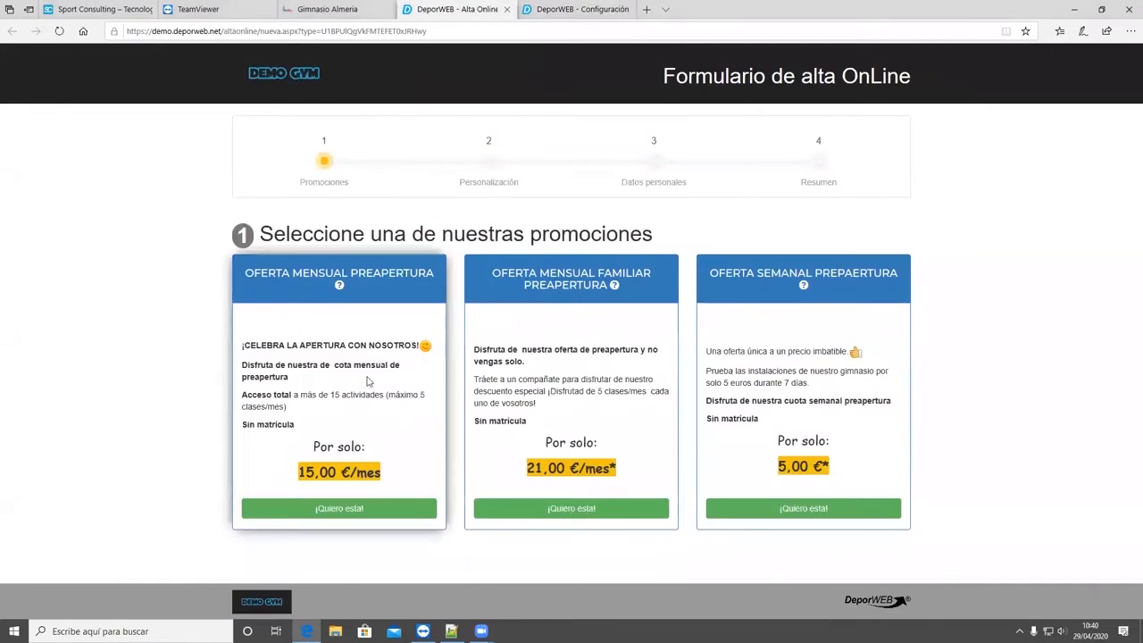
- In the DeporWEB management site, open the Alta Online configuration and edit the OFERTA MENSUAL PREAPERTURA description
{"action": "key", "text": "ctrl+Tab"}
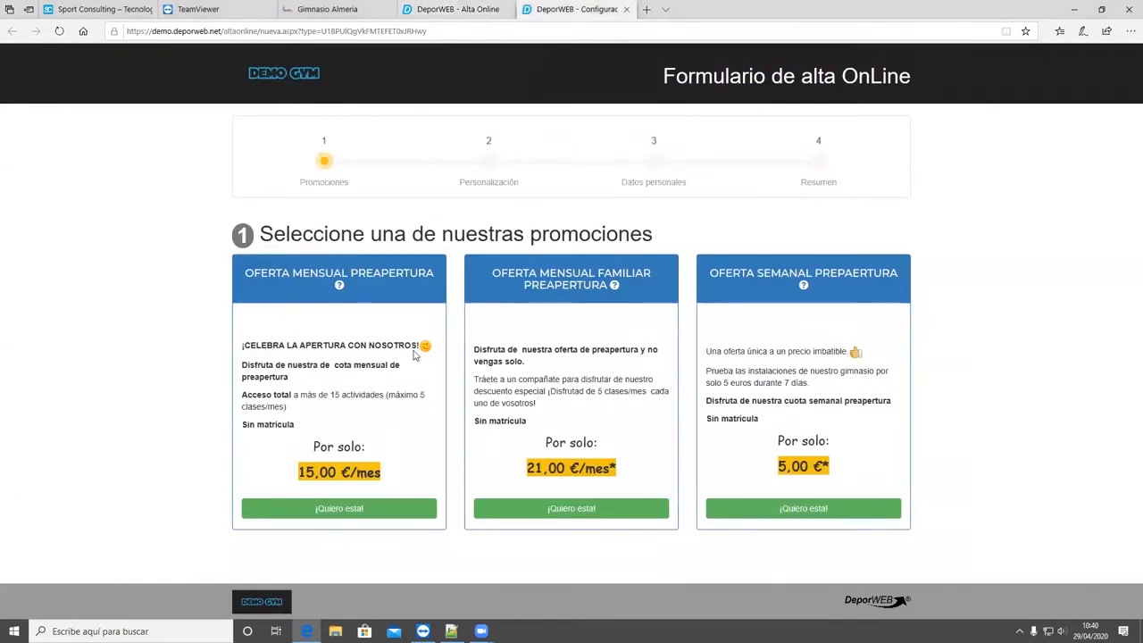
{"action": "left_click", "coordinate": [58, 83]}
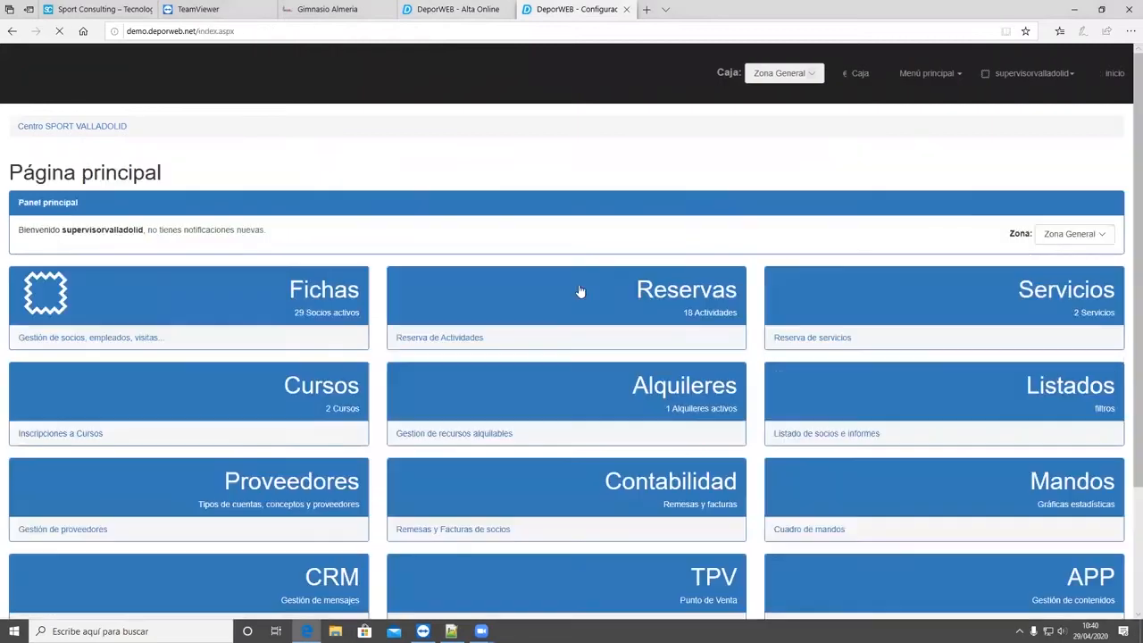
{"action": "scroll", "coordinate": [357, 446], "scroll_direction": "down", "scroll_amount": 2}
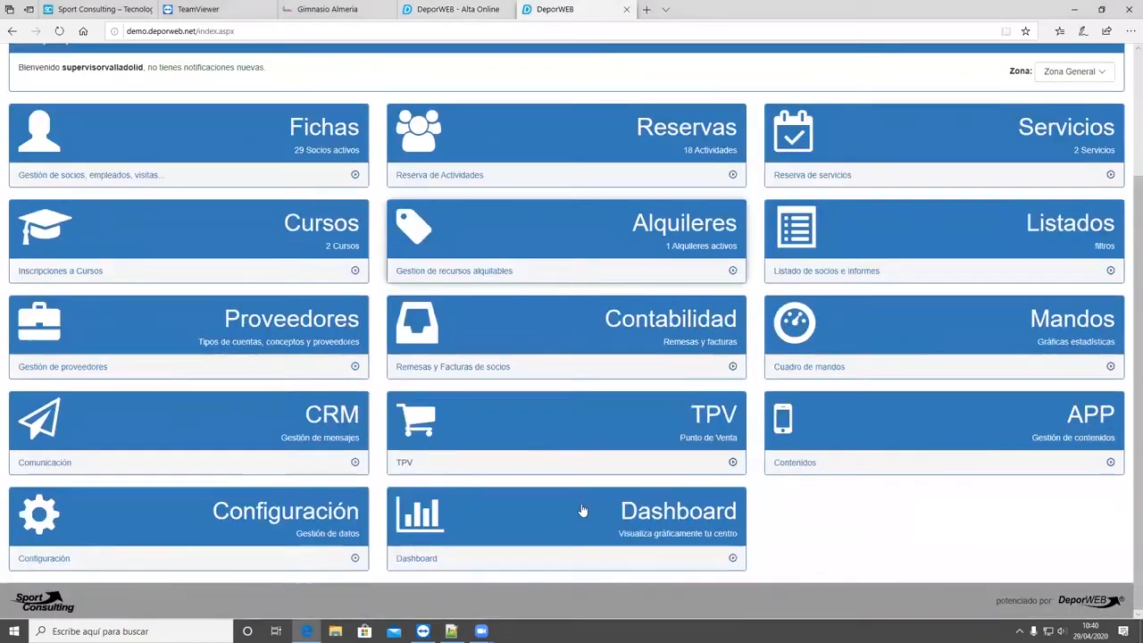
{"action": "left_click", "coordinate": [262, 552]}
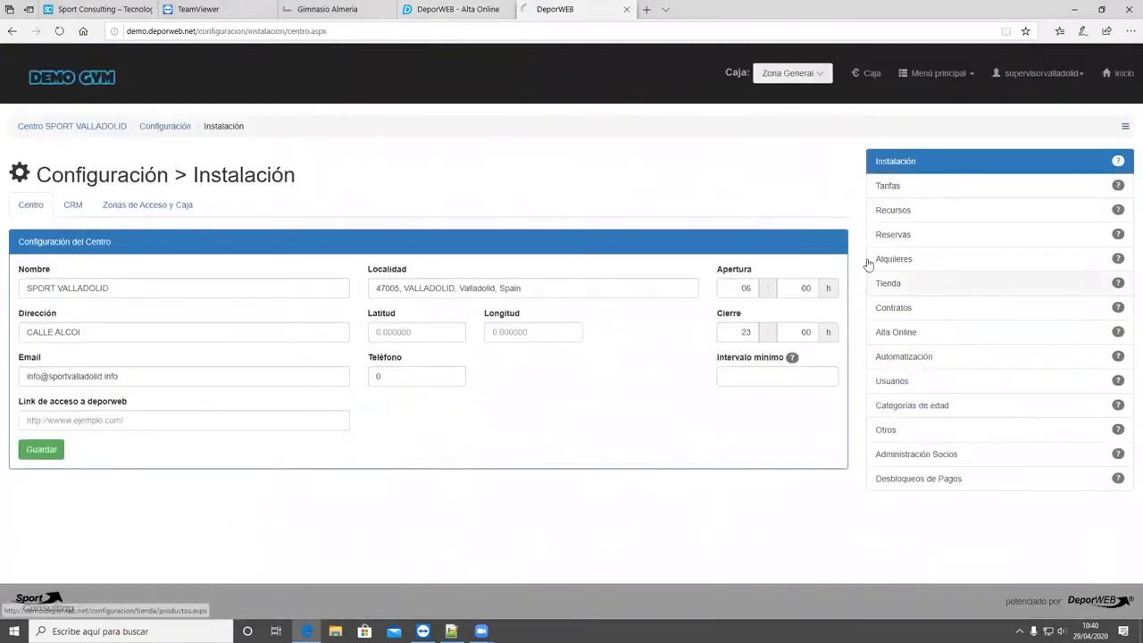
{"action": "left_click", "coordinate": [879, 334]}
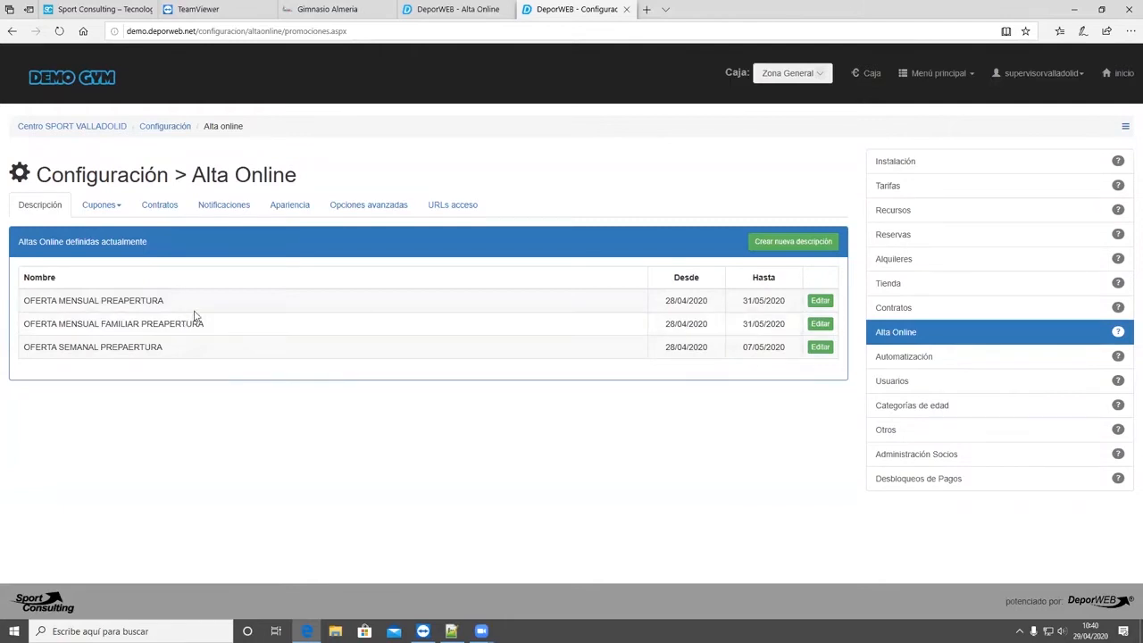
{"action": "left_click", "coordinate": [818, 301]}
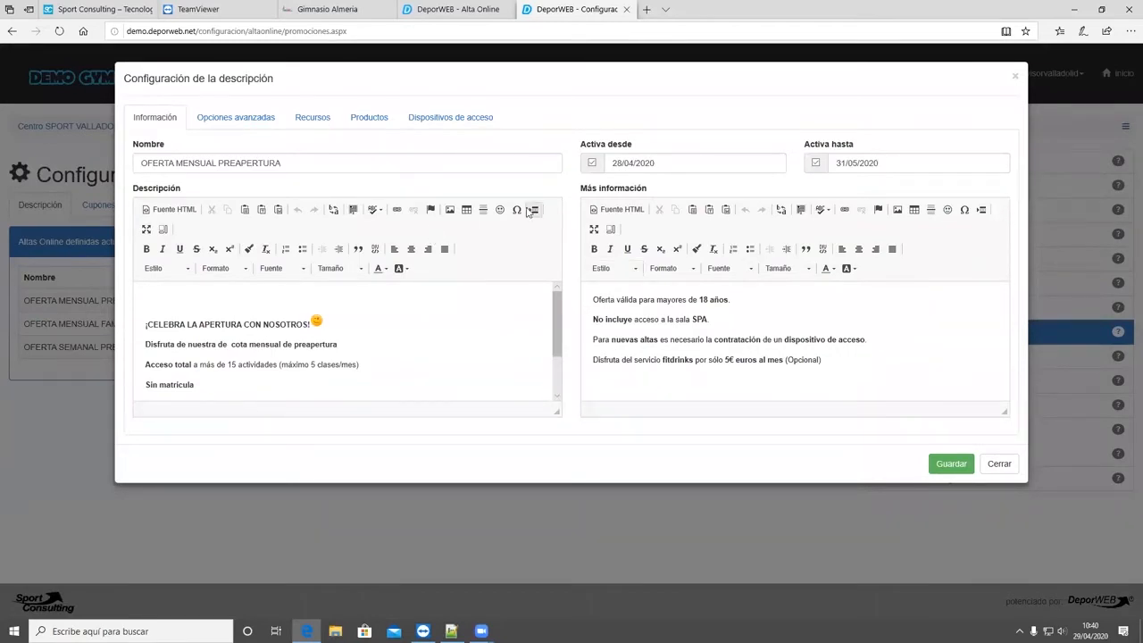
- Check the monthly offer's name and active dates against its card on the public sign-up form
{"action": "left_click_drag", "start_coordinate": [164, 146], "coordinate": [134, 145]}
{"action": "left_click", "coordinate": [162, 157]}
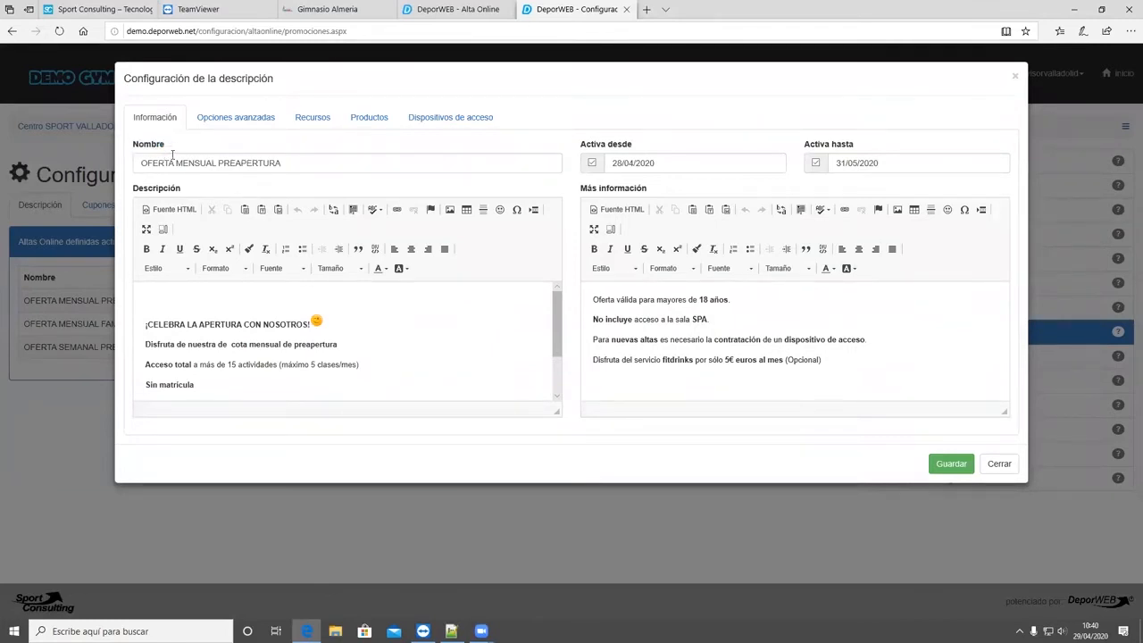
{"action": "key", "text": "ctrl+shift+Tab"}
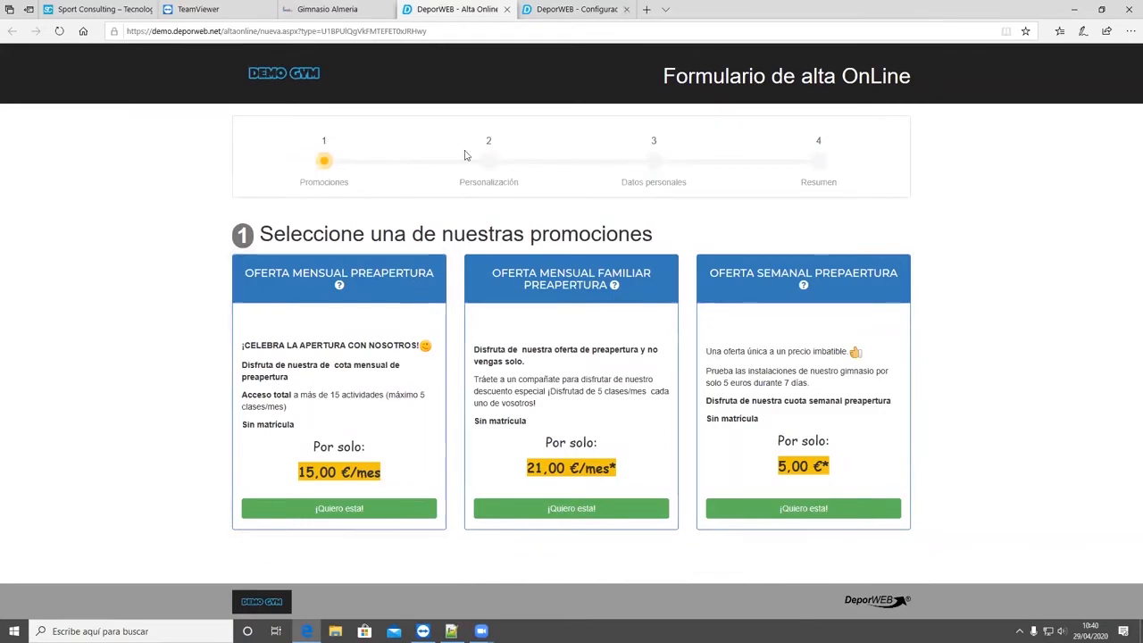
{"action": "key", "text": "ctrl+Tab"}
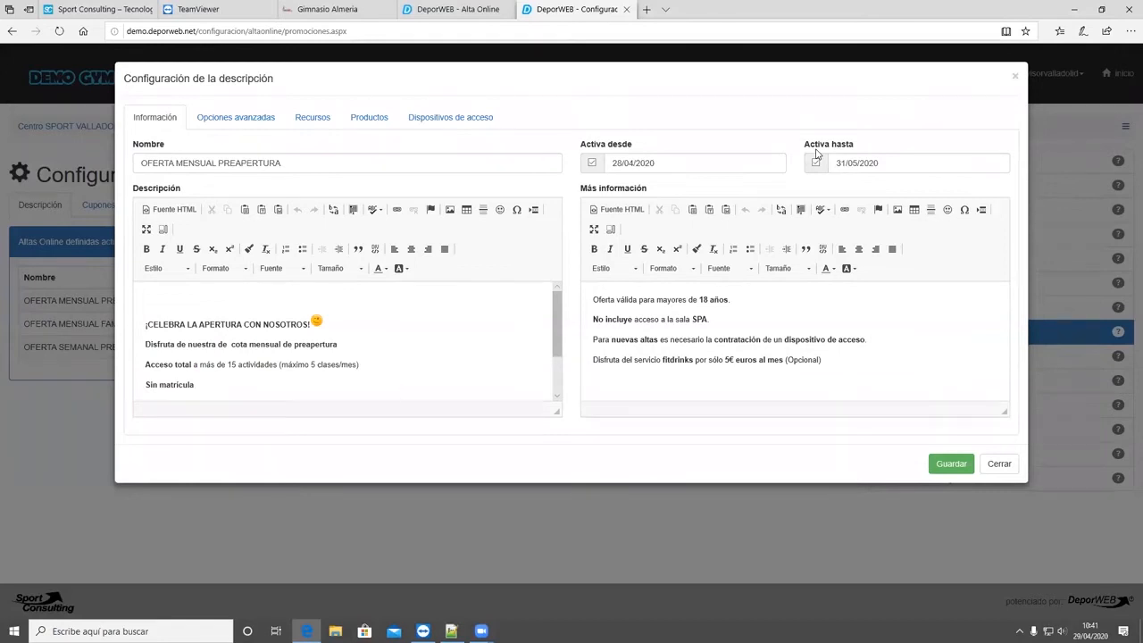
{"action": "left_click", "coordinate": [454, 9]}
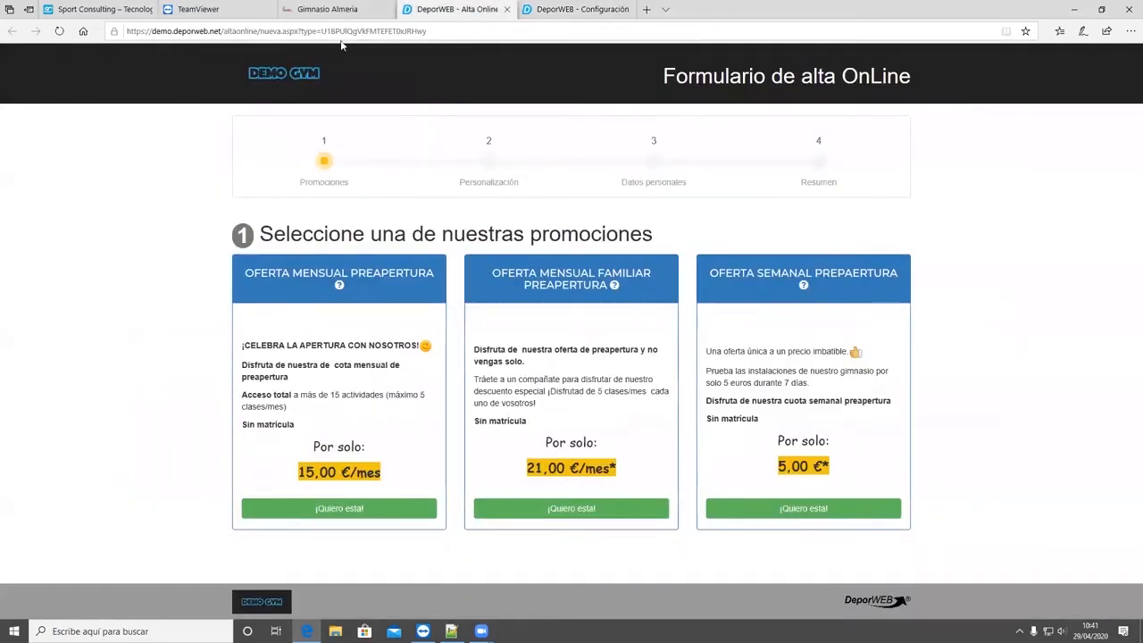
{"action": "key", "text": "ctrl+Tab"}
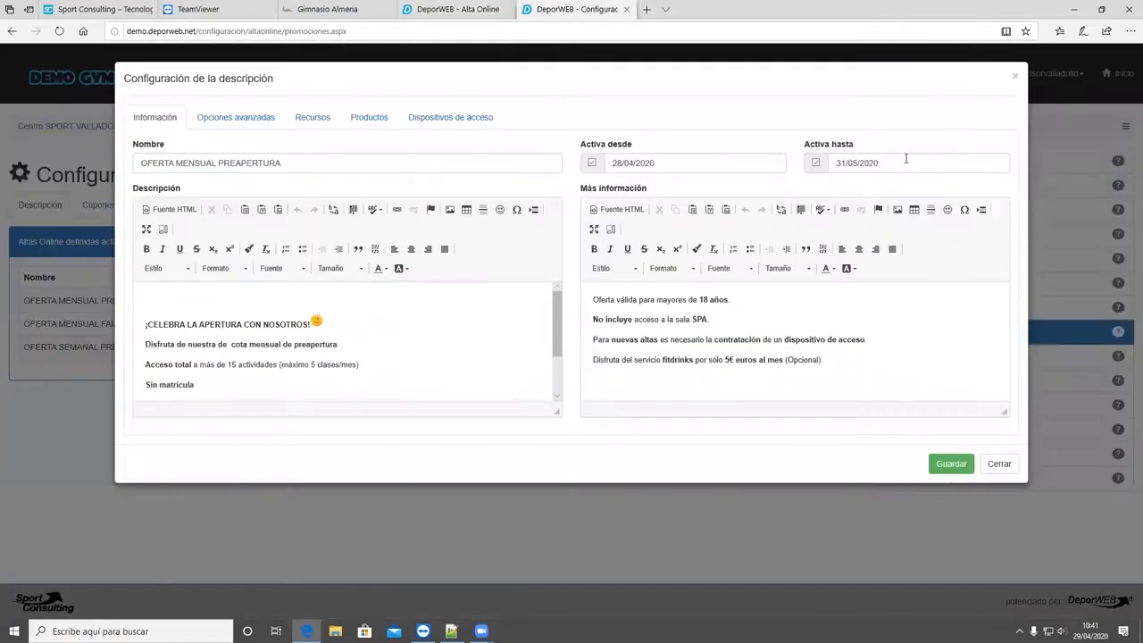
- Open the monthly offer's Activa hasta date picker and compare the settings with the public promotions page
{"action": "left_click", "coordinate": [867, 161]}
{"action": "triple_click", "coordinate": [866, 161]}
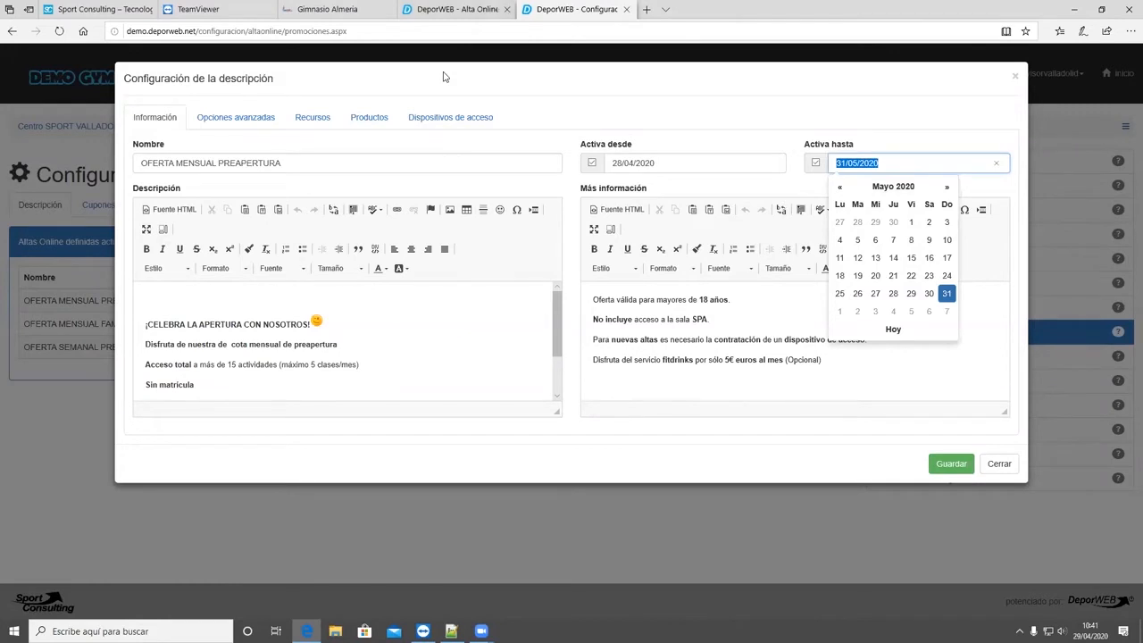
{"action": "left_click", "coordinate": [465, 9]}
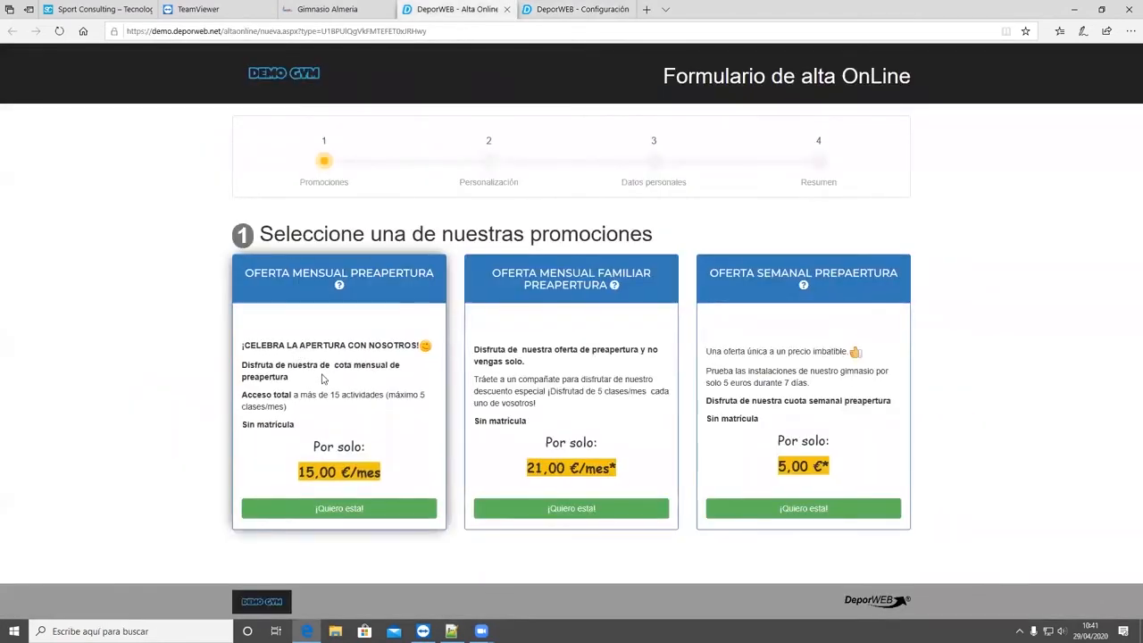
{"action": "left_click", "coordinate": [559, 9]}
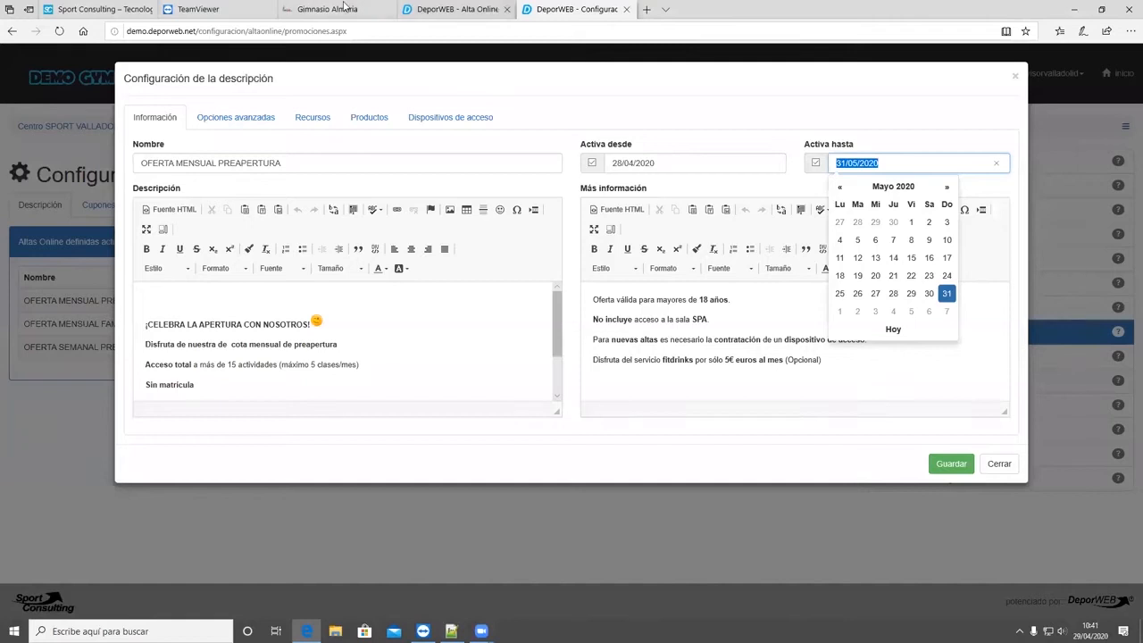
{"action": "left_click", "coordinate": [439, 8]}
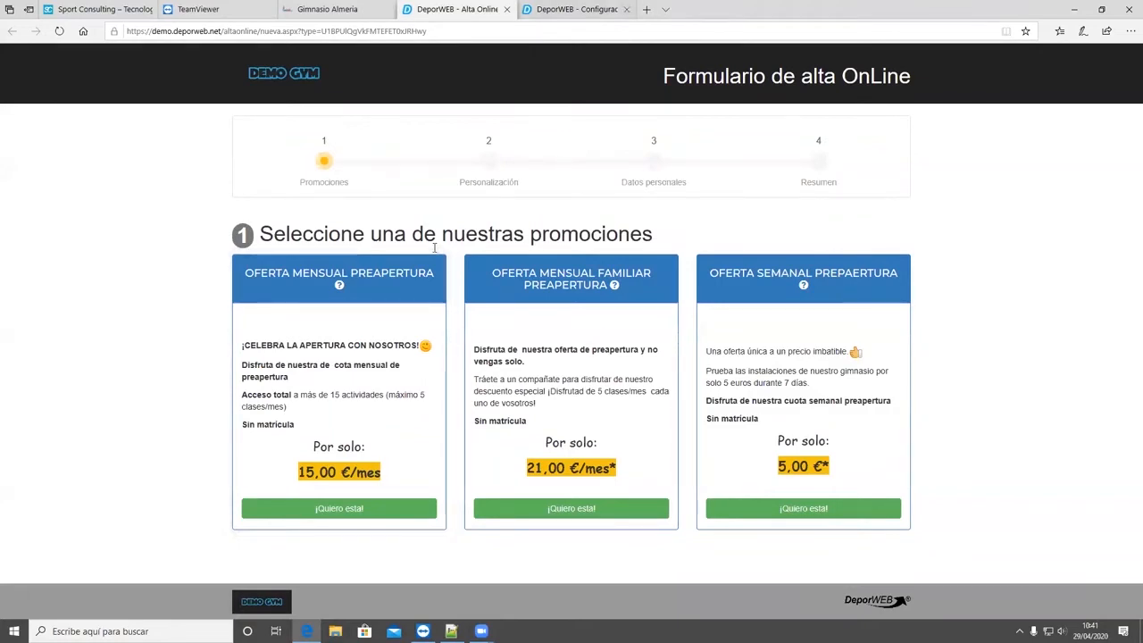
{"action": "key", "text": "ctrl+Tab"}
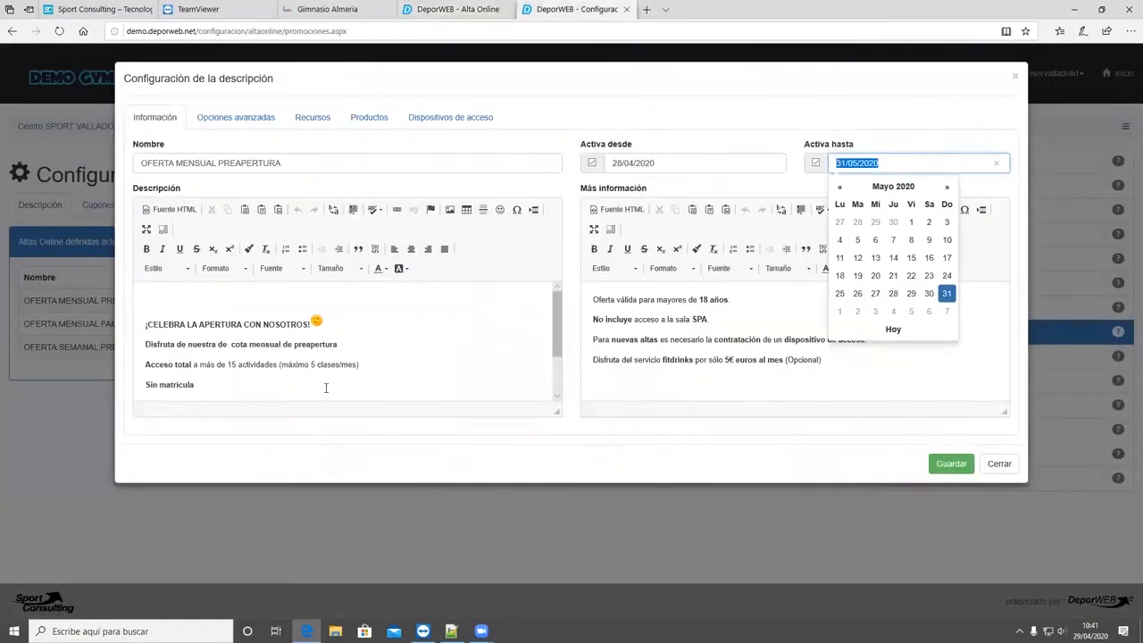
- Read through the monthly offer's description text and compare it with the card on the public sign-up form
{"action": "scroll", "coordinate": [380, 308], "scroll_direction": "down", "scroll_amount": 1}
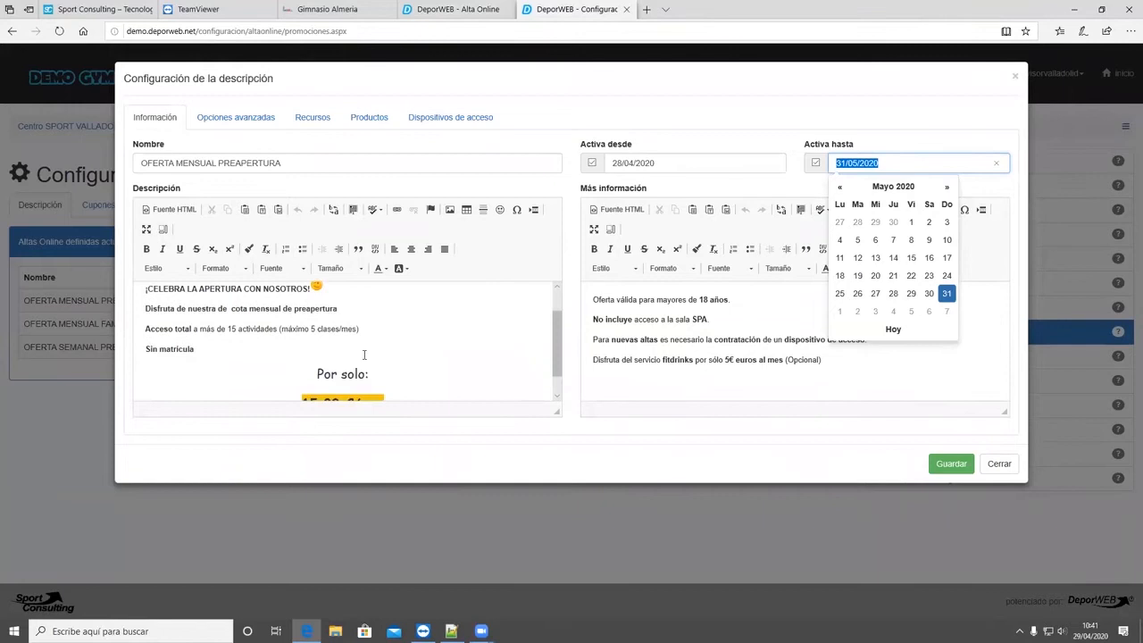
{"action": "scroll", "coordinate": [365, 365], "scroll_direction": "up", "scroll_amount": 1}
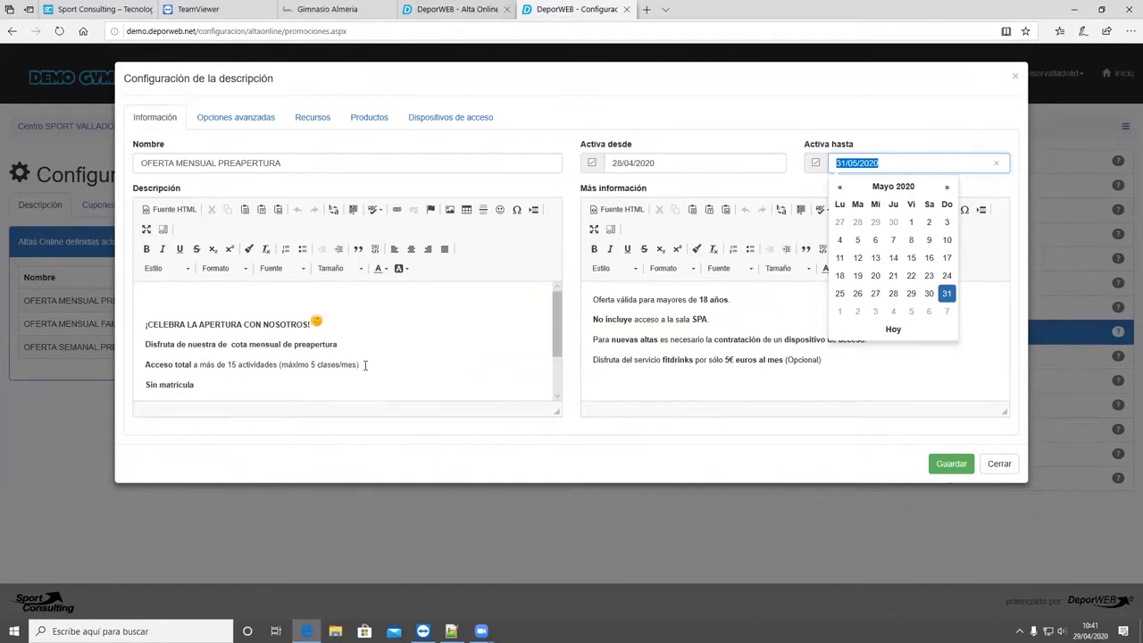
{"action": "key", "text": "ctrl+shift+Tab"}
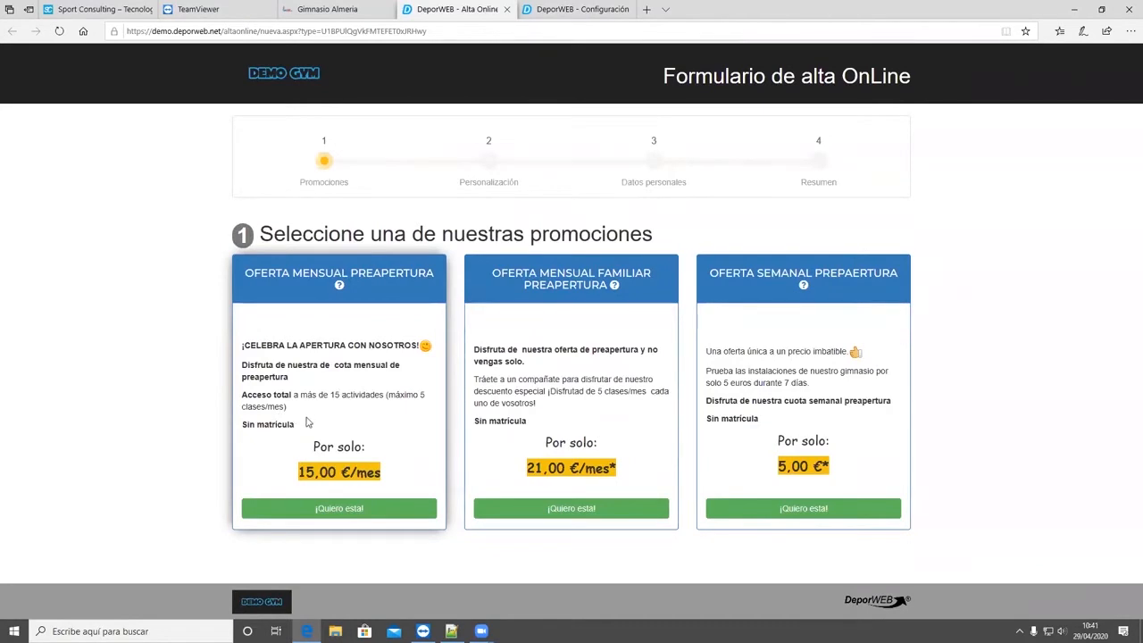
{"action": "key", "text": "ctrl+Tab"}
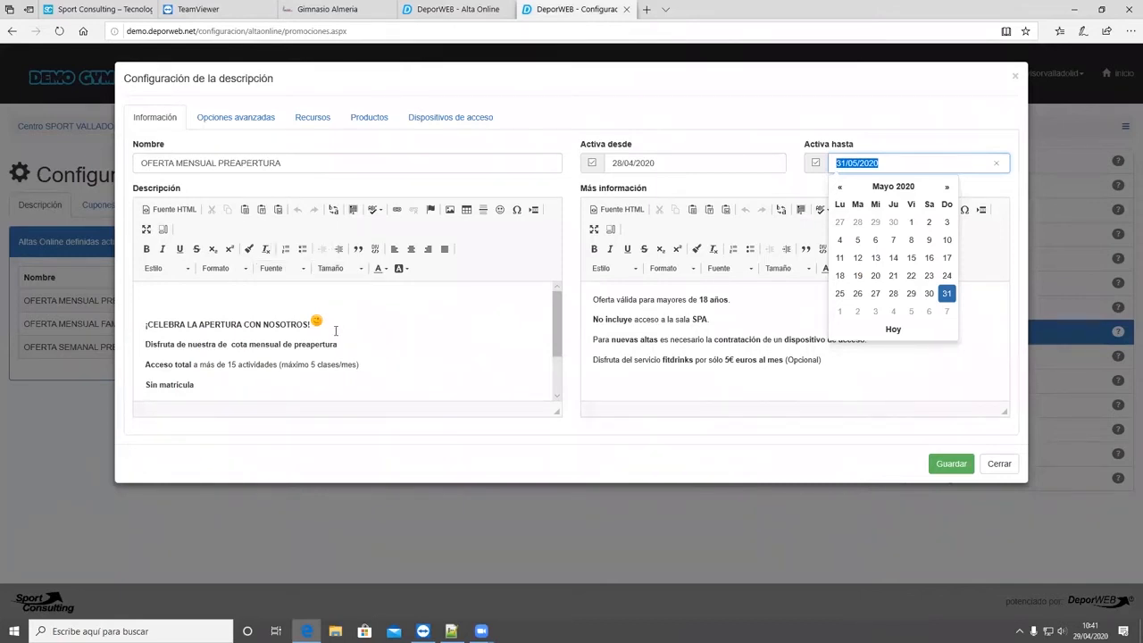
- Check the monthly offer's description down to the 15,00 €/mes price against its promotion card on the public form
{"action": "scroll", "coordinate": [338, 348], "scroll_direction": "down", "scroll_amount": 3}
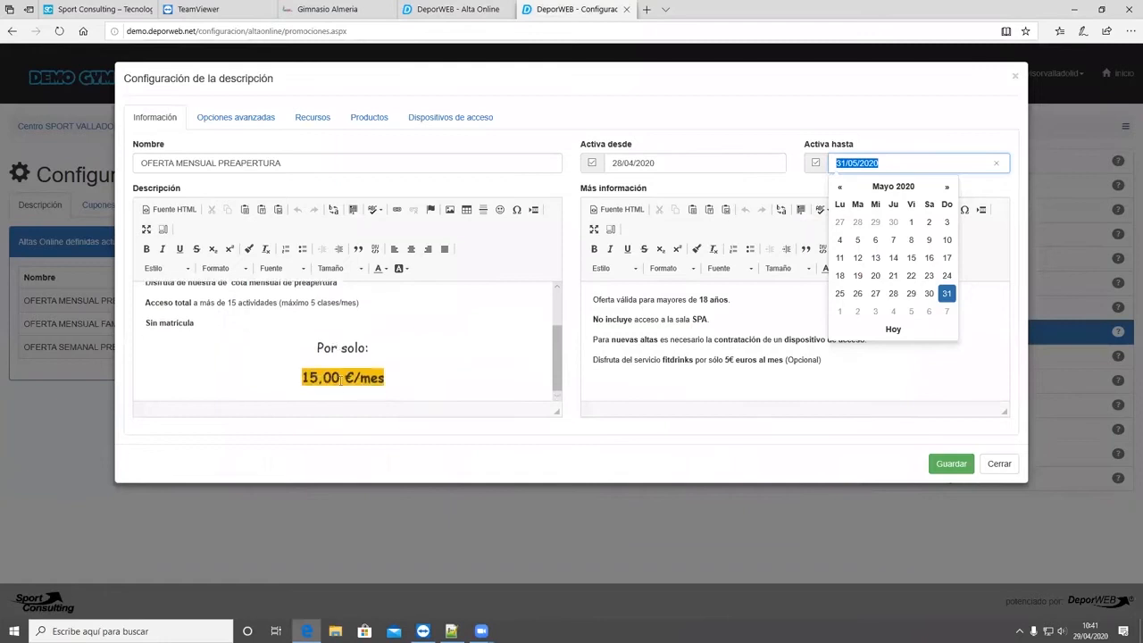
{"action": "scroll", "coordinate": [342, 383], "scroll_direction": "up", "scroll_amount": 3}
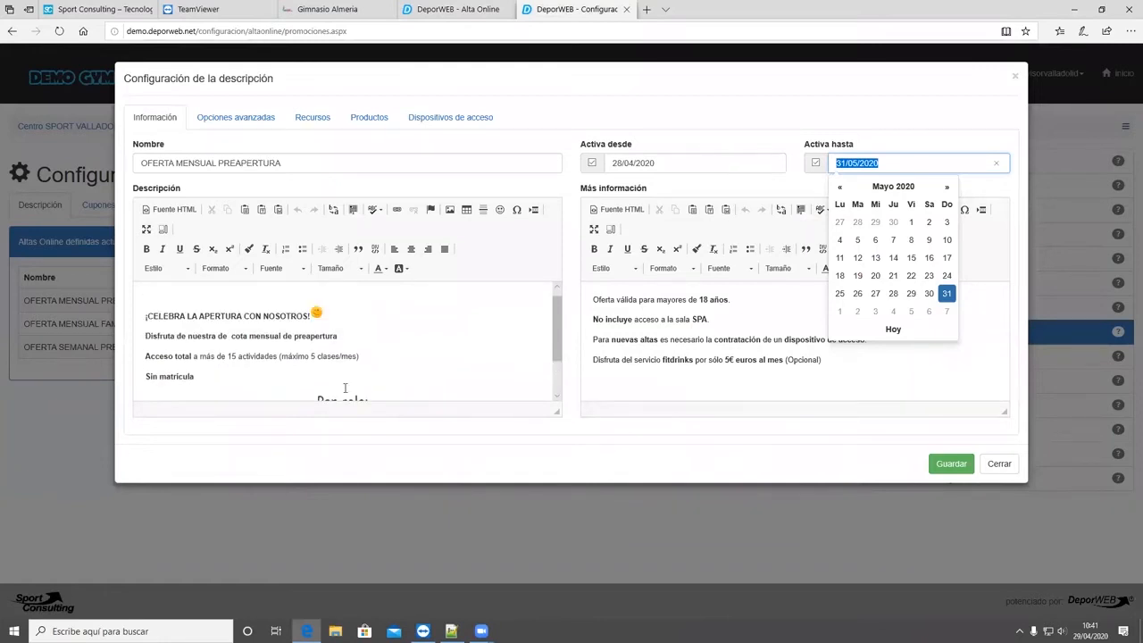
{"action": "mouse_move", "coordinate": [497, 67]}
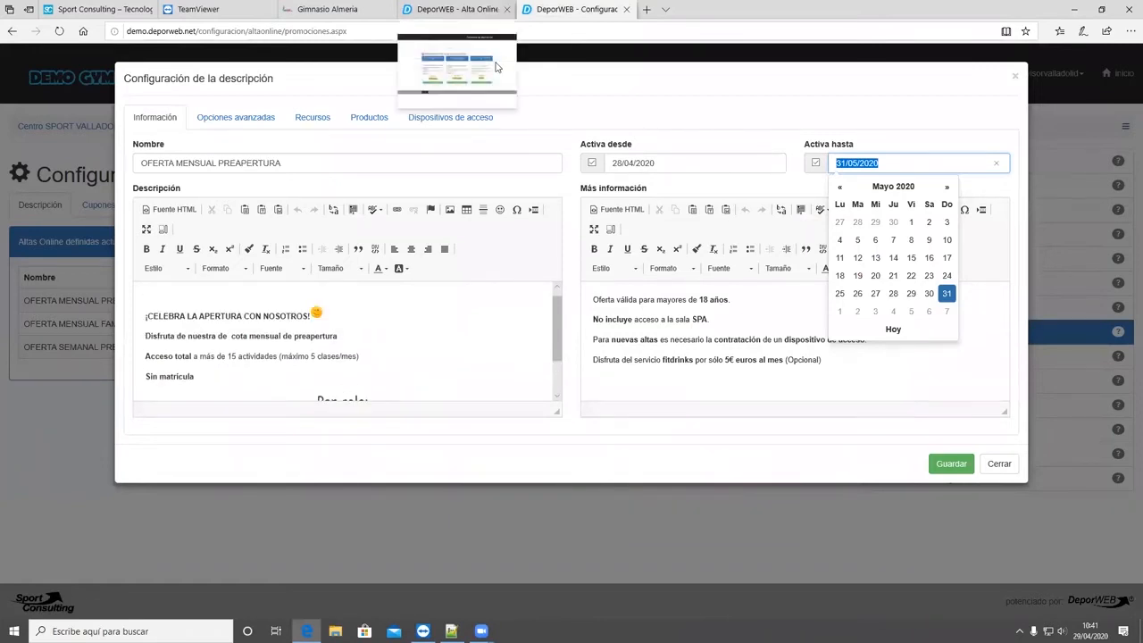
{"action": "left_click", "coordinate": [455, 63]}
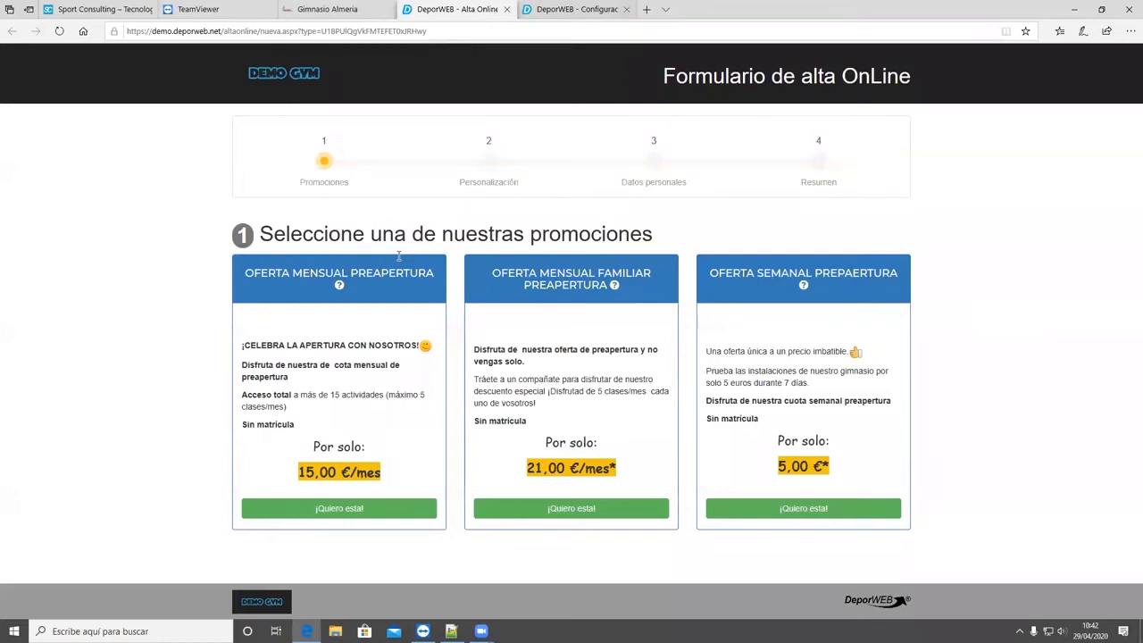
{"action": "key", "text": "ctrl+Tab"}
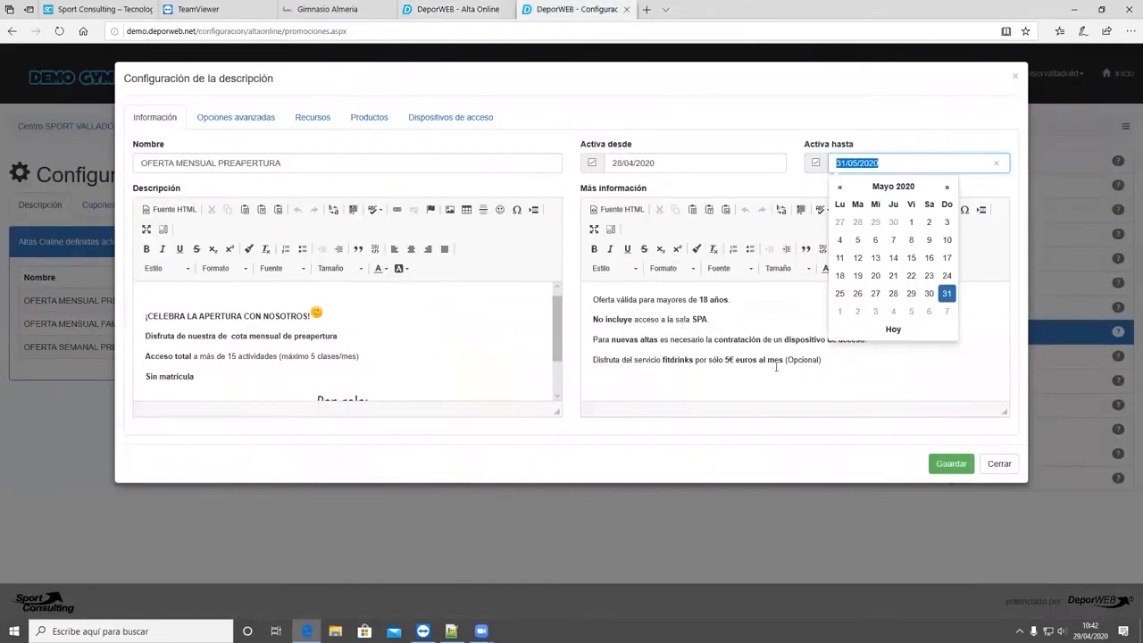
- Review the monthly offer's Más información text, highlighting the age condition, and locate its help icon on the public promotion card
{"action": "left_click", "coordinate": [790, 375]}
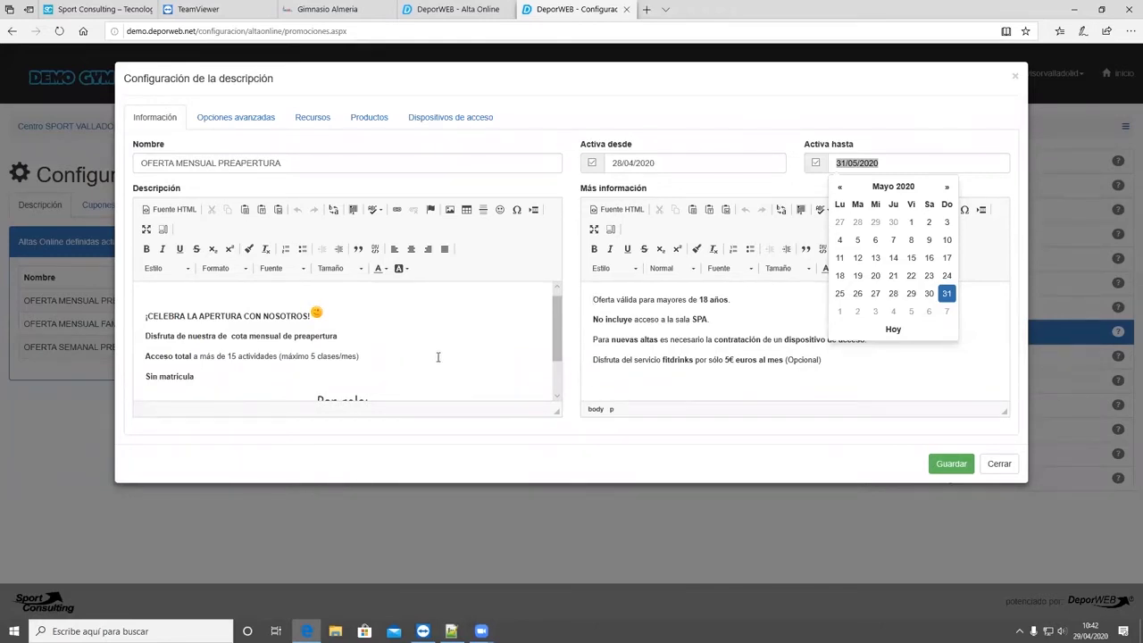
{"action": "scroll", "coordinate": [437, 357], "scroll_direction": "down", "scroll_amount": 1}
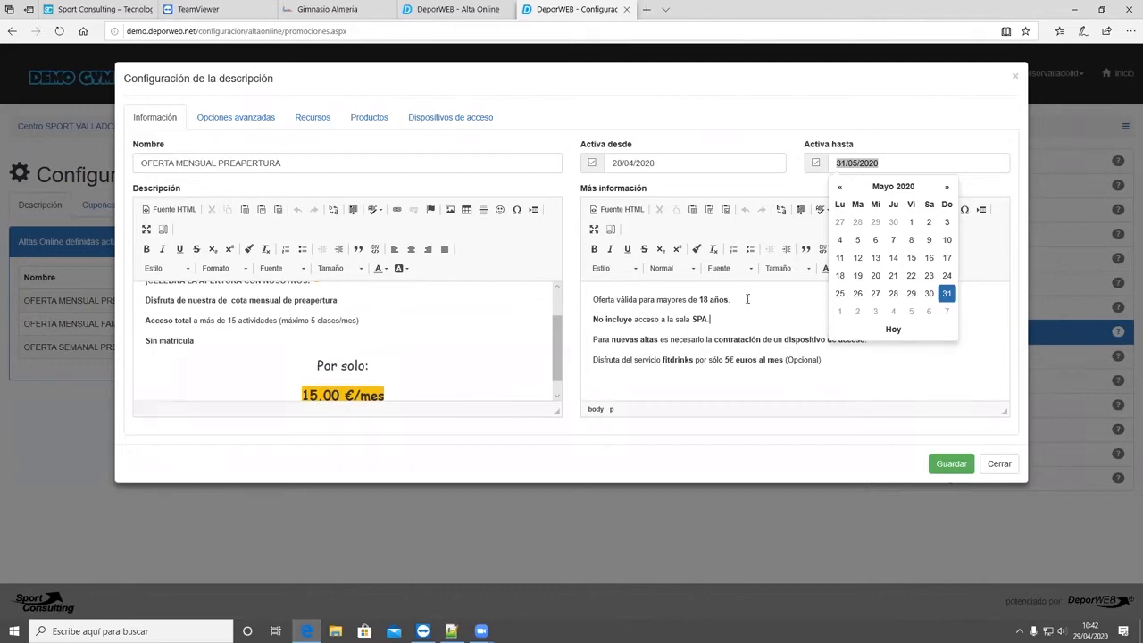
{"action": "left_click_drag", "start_coordinate": [730, 301], "coordinate": [598, 301]}
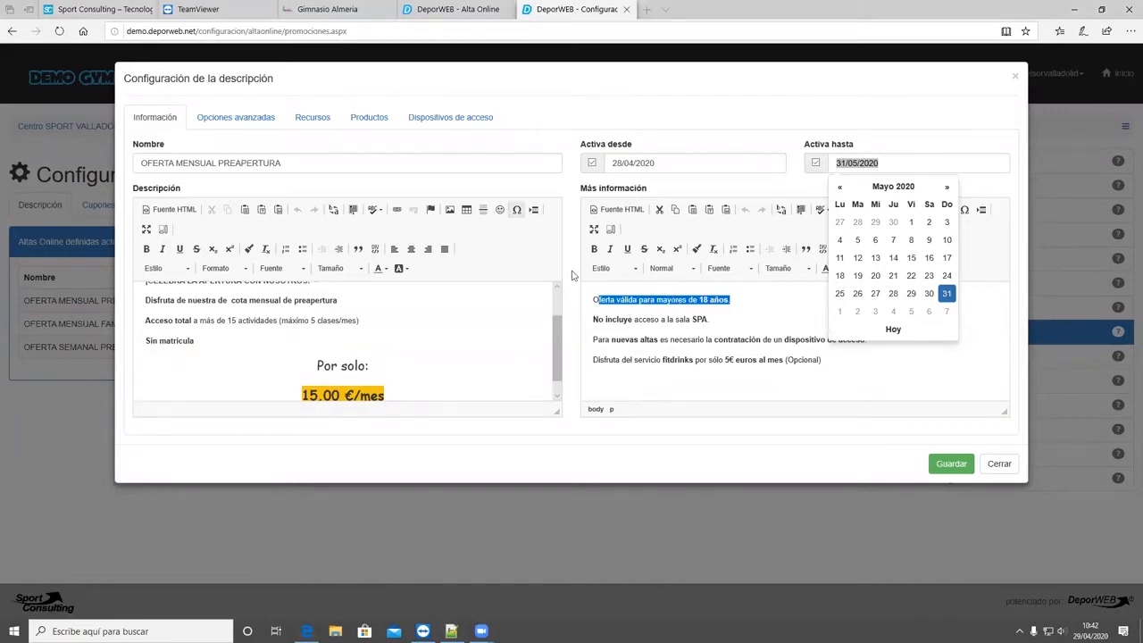
{"action": "left_click", "coordinate": [292, 6]}
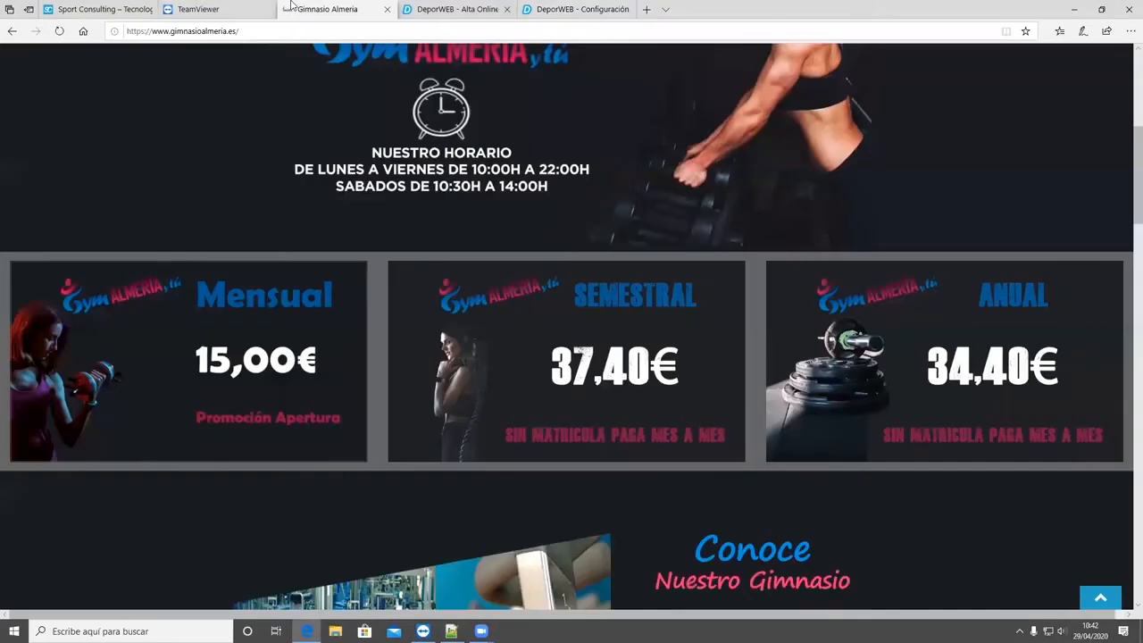
{"action": "left_click", "coordinate": [455, 9]}
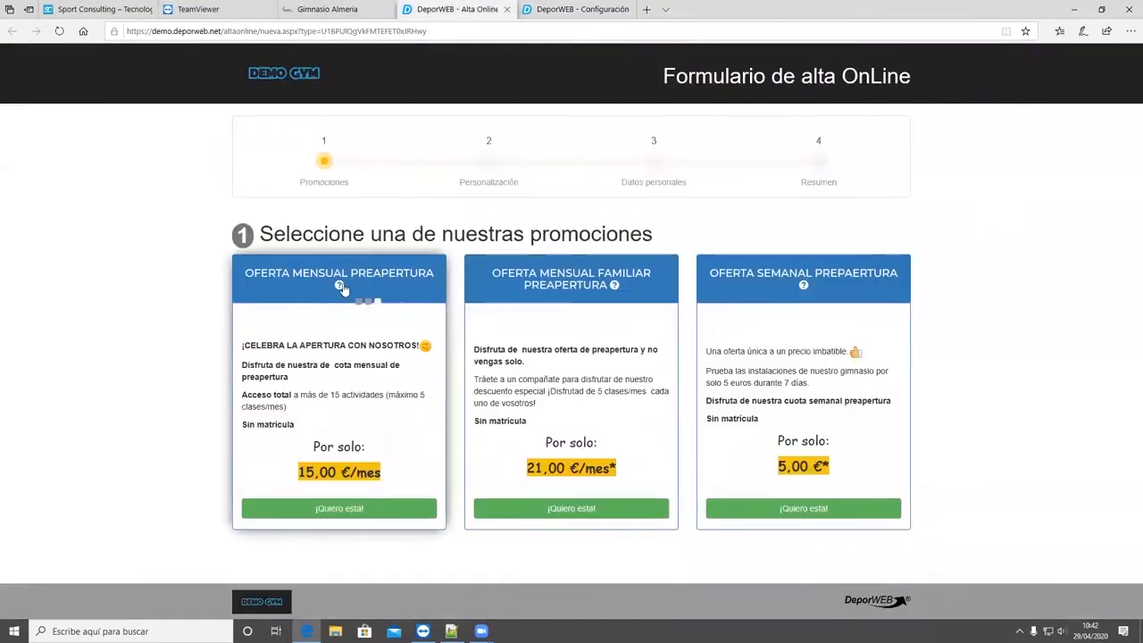
{"action": "mouse_move", "coordinate": [341, 286]}
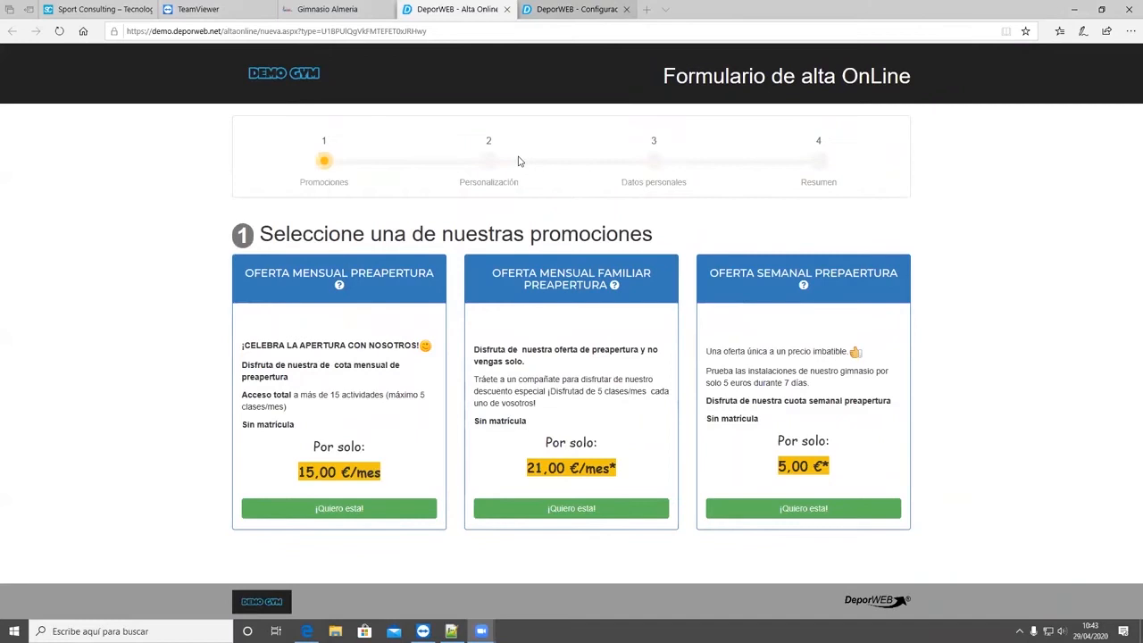
{"action": "key", "text": "ctrl+Tab"}
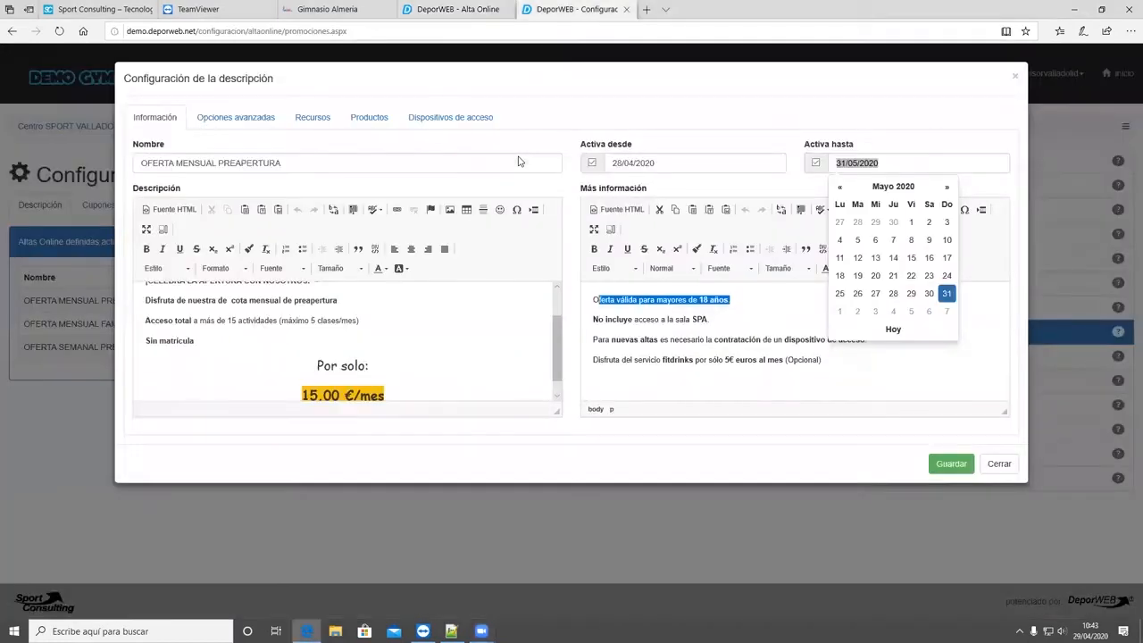
{"action": "left_click", "coordinate": [691, 431]}
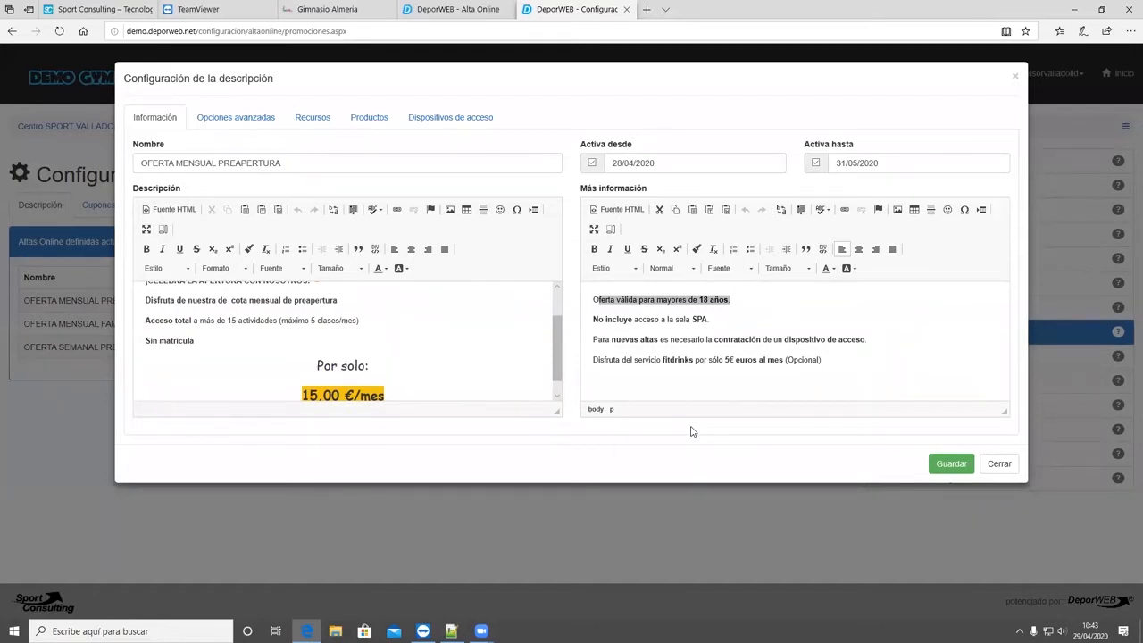
- Review the monthly offer's advanced options for MyClub creation and fee generation, and close the description settings without saving
{"action": "left_click", "coordinate": [228, 110]}
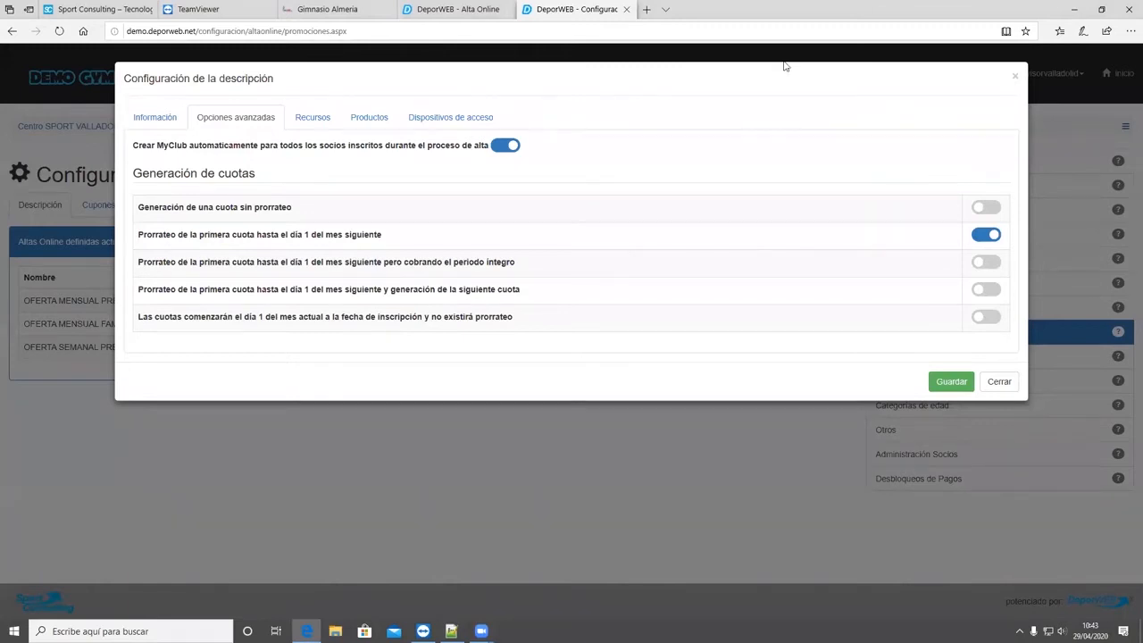
{"action": "left_click", "coordinate": [997, 382]}
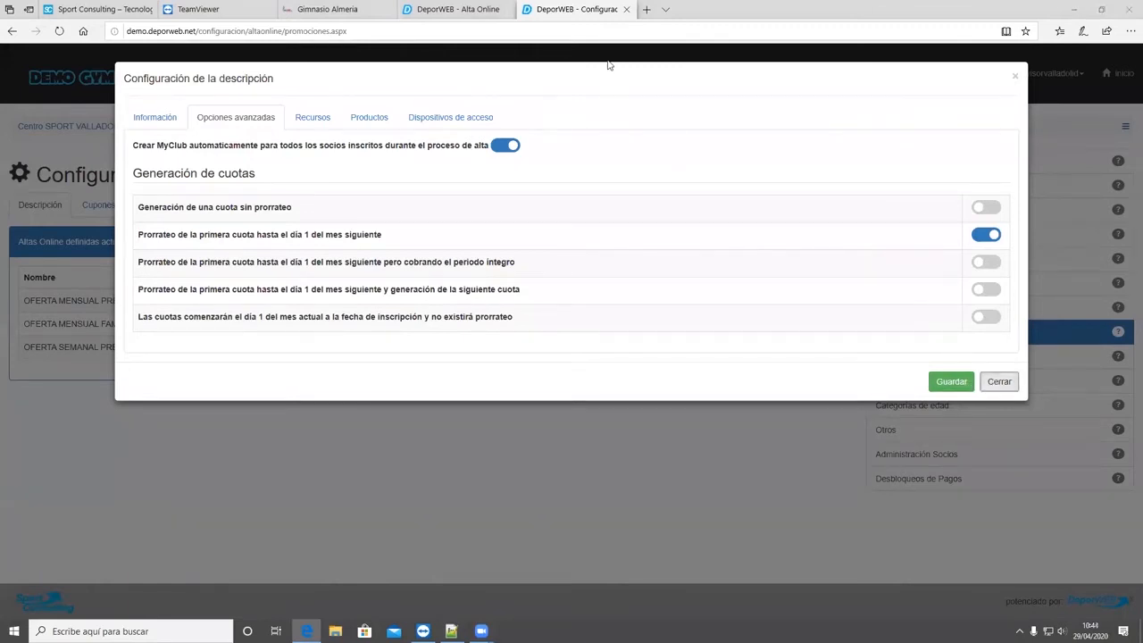
{"action": "left_click", "coordinate": [1010, 387]}
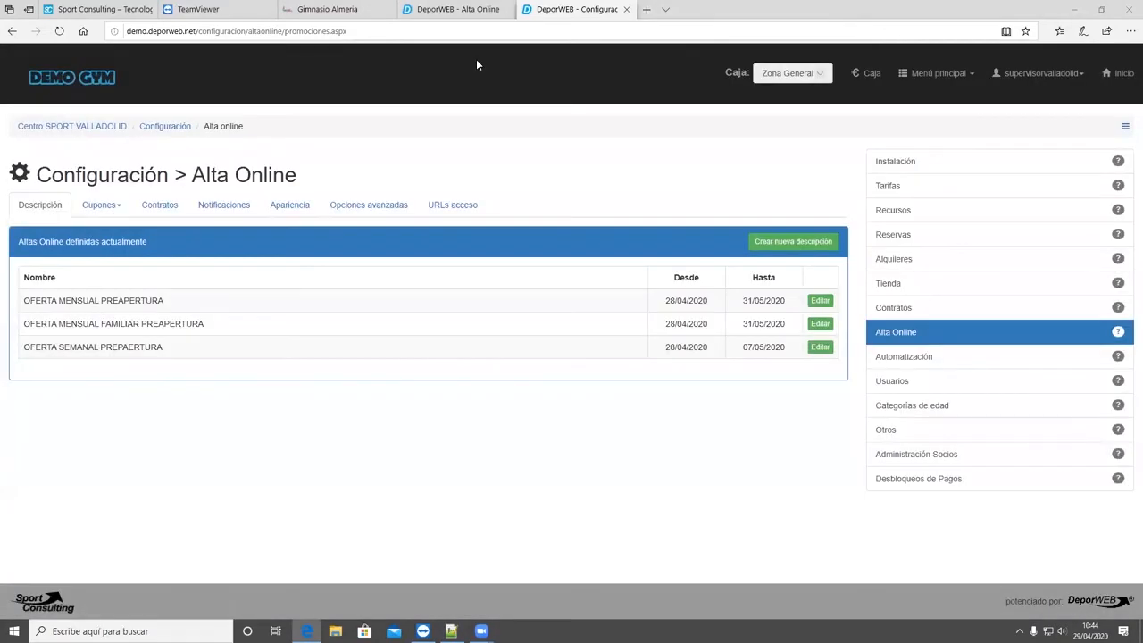
- Duplicate the configuration browser tab and open the first member's record from the member management list
{"action": "right_click", "coordinate": [536, 9]}
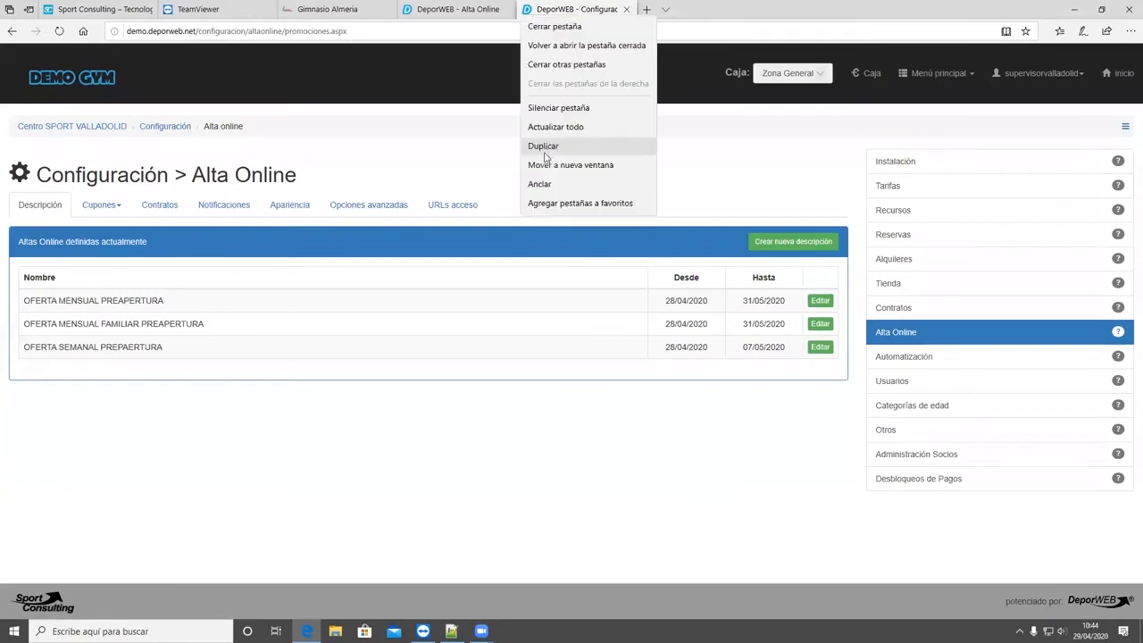
{"action": "left_click", "coordinate": [547, 150]}
{"action": "left_click", "coordinate": [90, 128]}
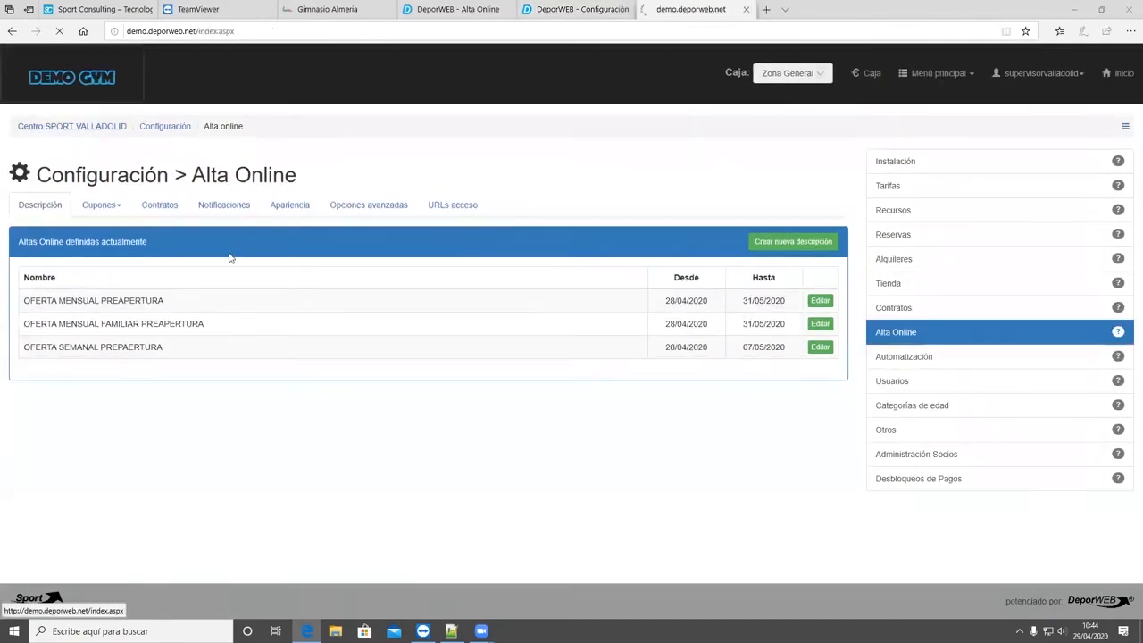
{"action": "left_click", "coordinate": [225, 280]}
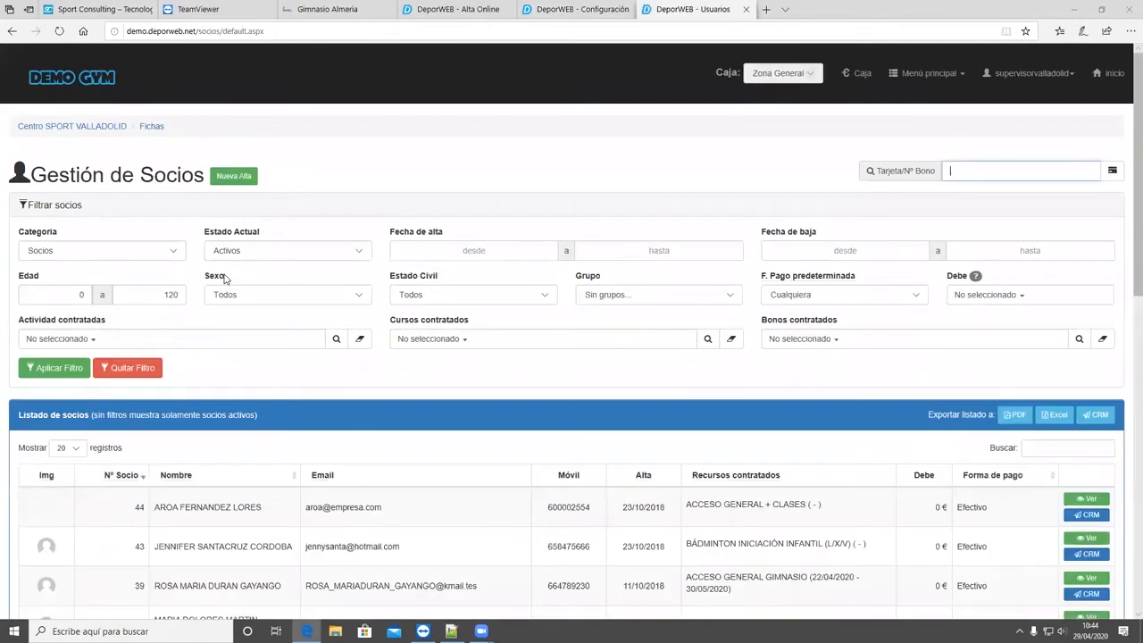
{"action": "scroll", "coordinate": [518, 405], "scroll_direction": "down", "scroll_amount": 2}
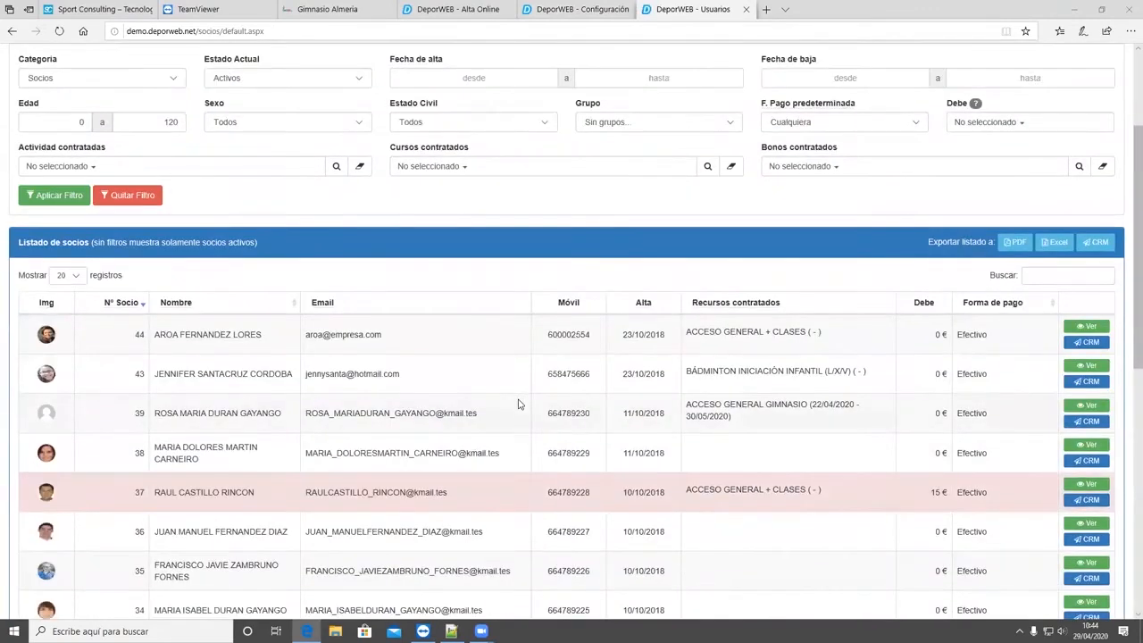
{"action": "left_click", "coordinate": [1070, 330]}
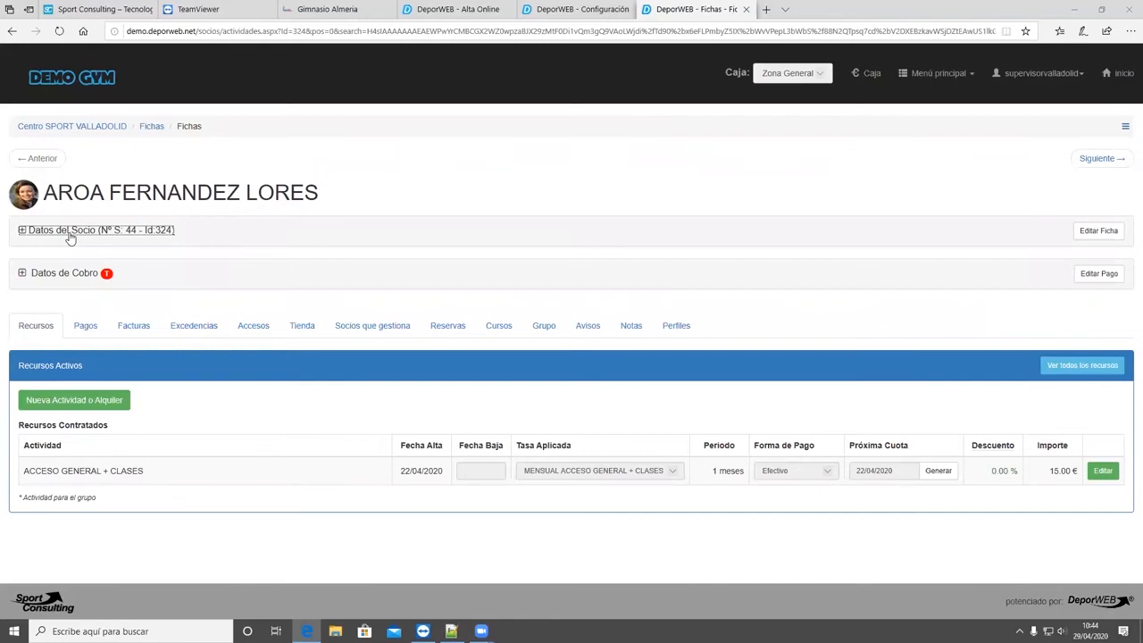
- Expand the member's personal data and open the MyClub username and password settings
{"action": "left_click", "coordinate": [69, 234]}
{"action": "scroll", "coordinate": [69, 314], "scroll_direction": "down", "scroll_amount": 3}
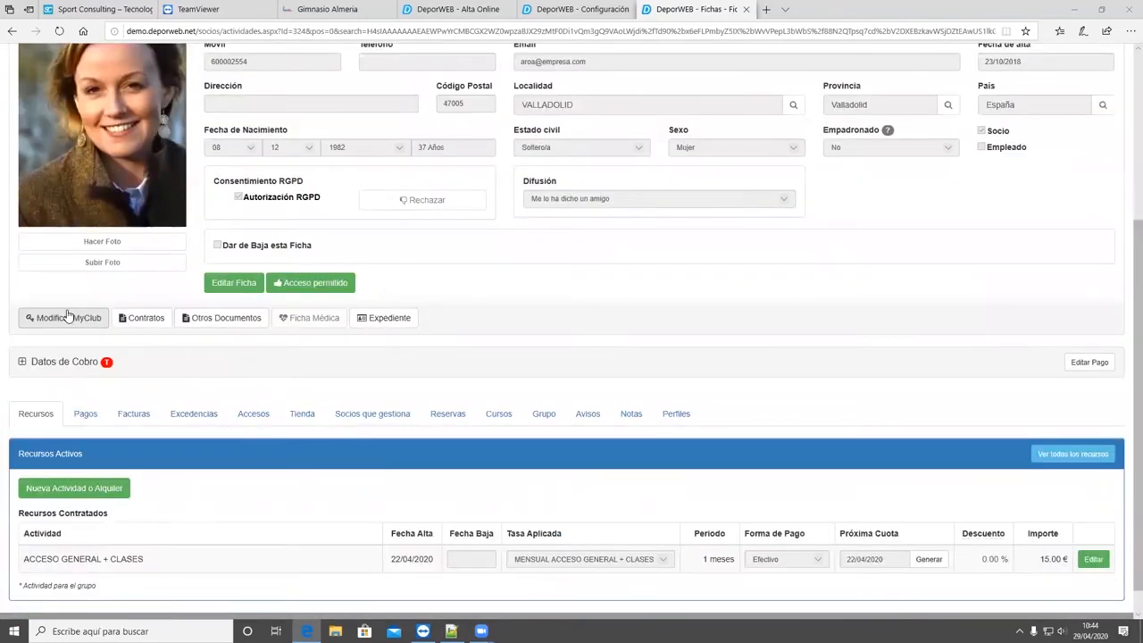
{"action": "left_click", "coordinate": [70, 318]}
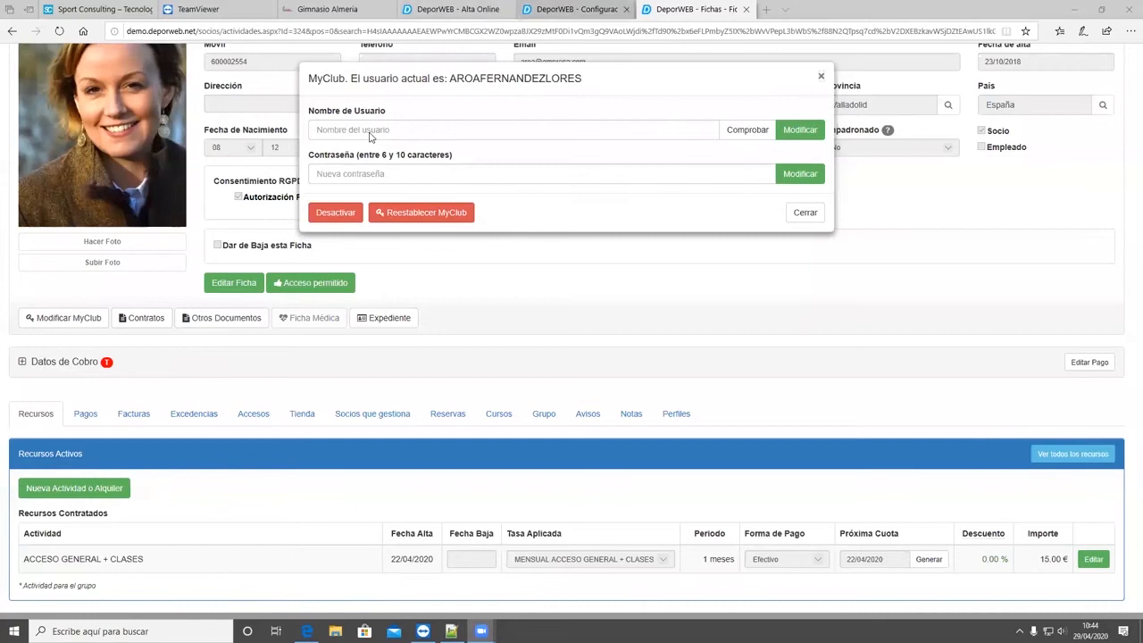
- Return to the Alta Online configuration, reopen the monthly offer's advanced options and examine the fee-generation choices alongside the system calendar
{"action": "left_click", "coordinate": [576, 9]}
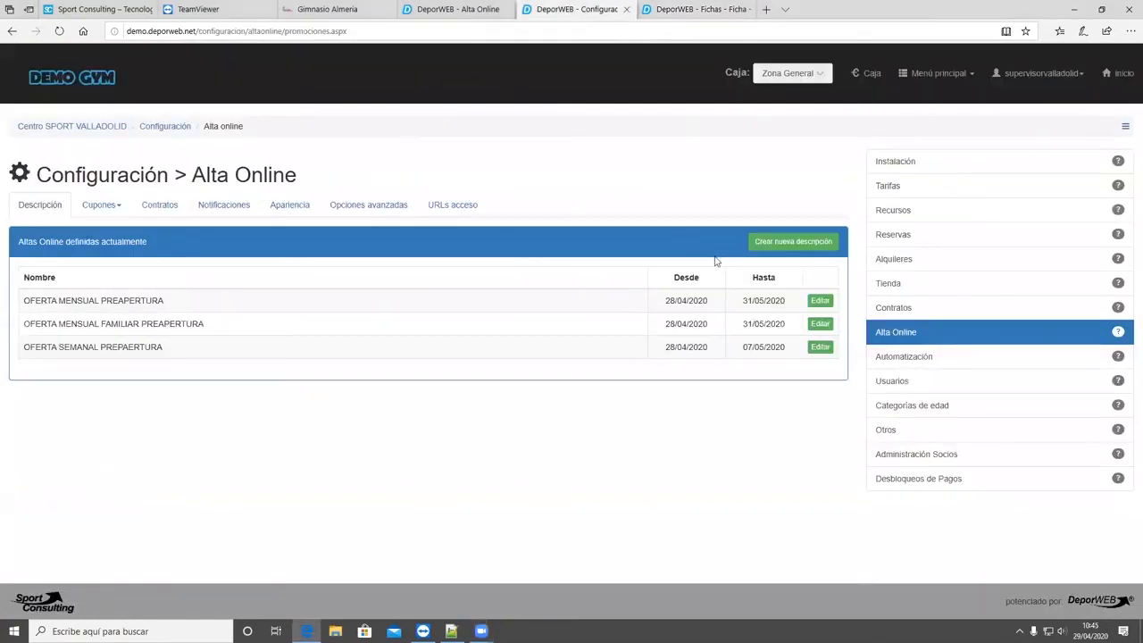
{"action": "left_click", "coordinate": [303, 205]}
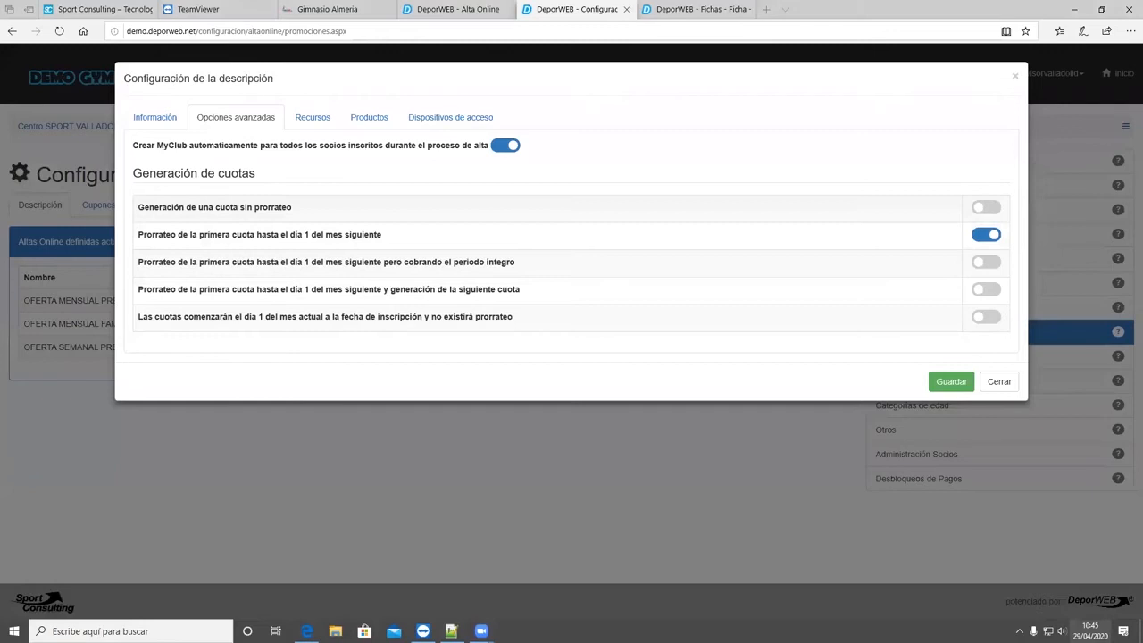
{"action": "left_click", "coordinate": [1091, 630]}
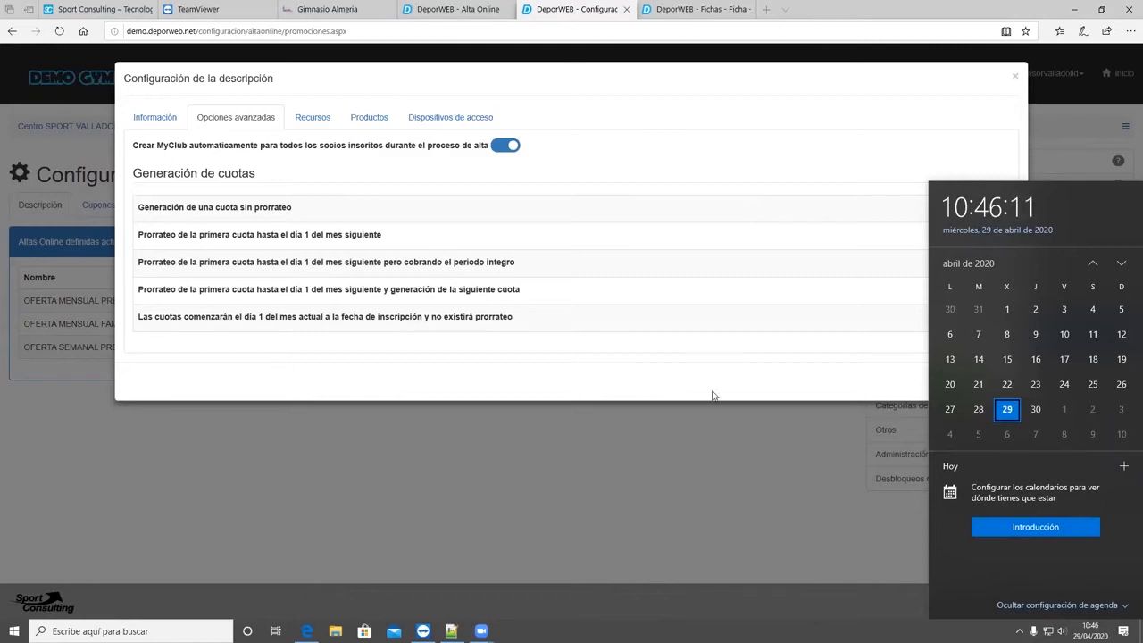
{"action": "left_click", "coordinate": [629, 249]}
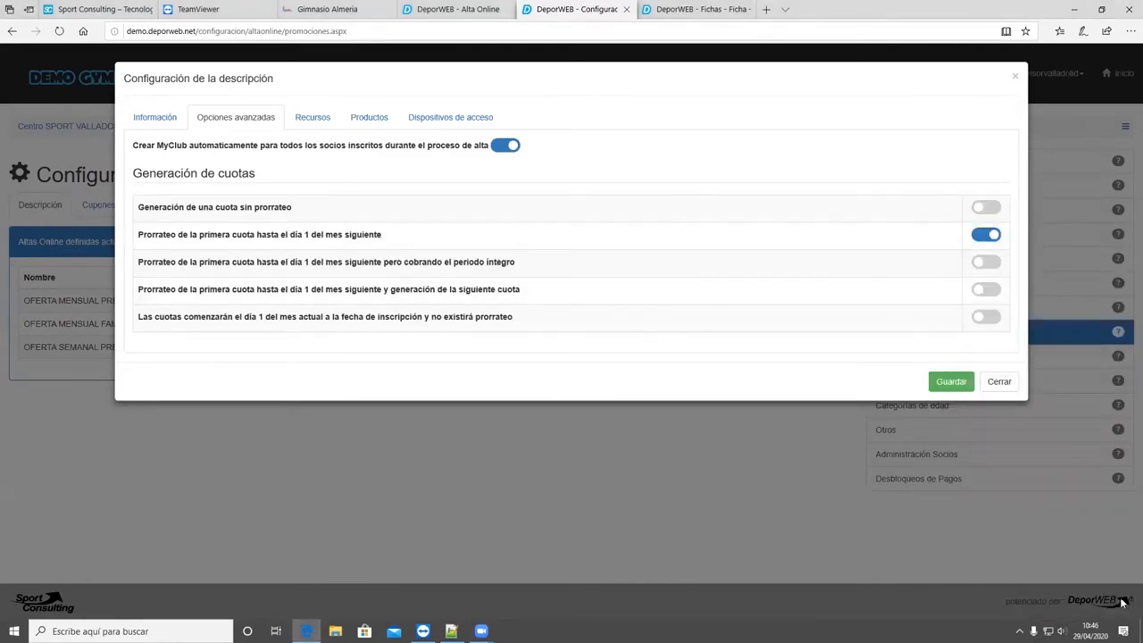
- Examine the proration option that charges the full period, highlighting its wording and consulting the system calendar dates
{"action": "left_click", "coordinate": [1090, 631]}
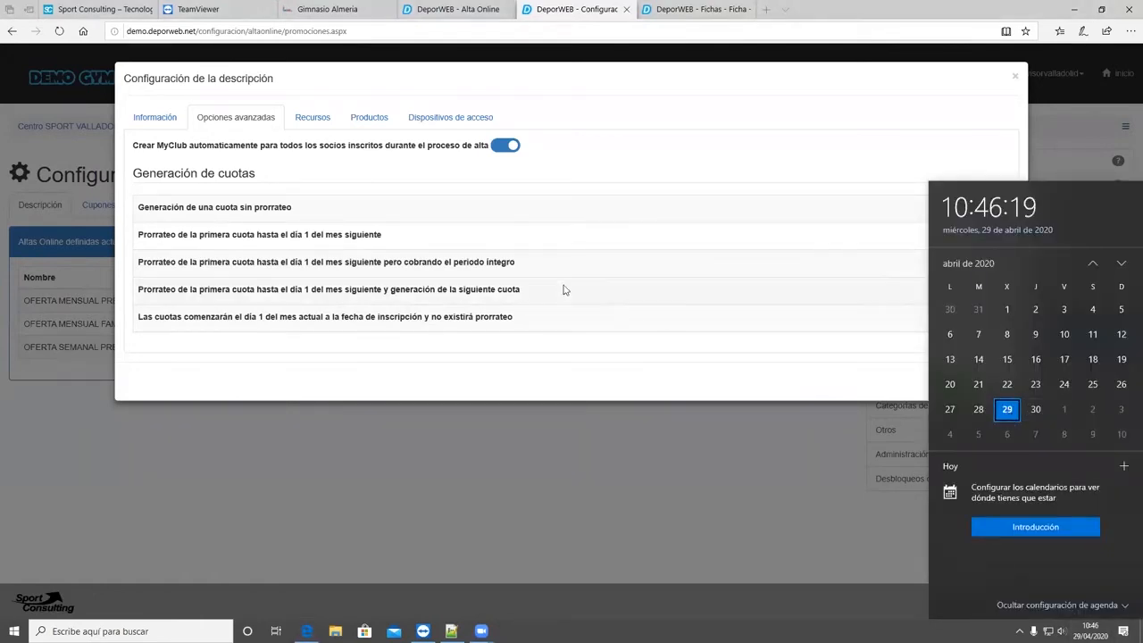
{"action": "left_click", "coordinate": [506, 268]}
{"action": "left_click_drag", "start_coordinate": [506, 268], "coordinate": [480, 274]}
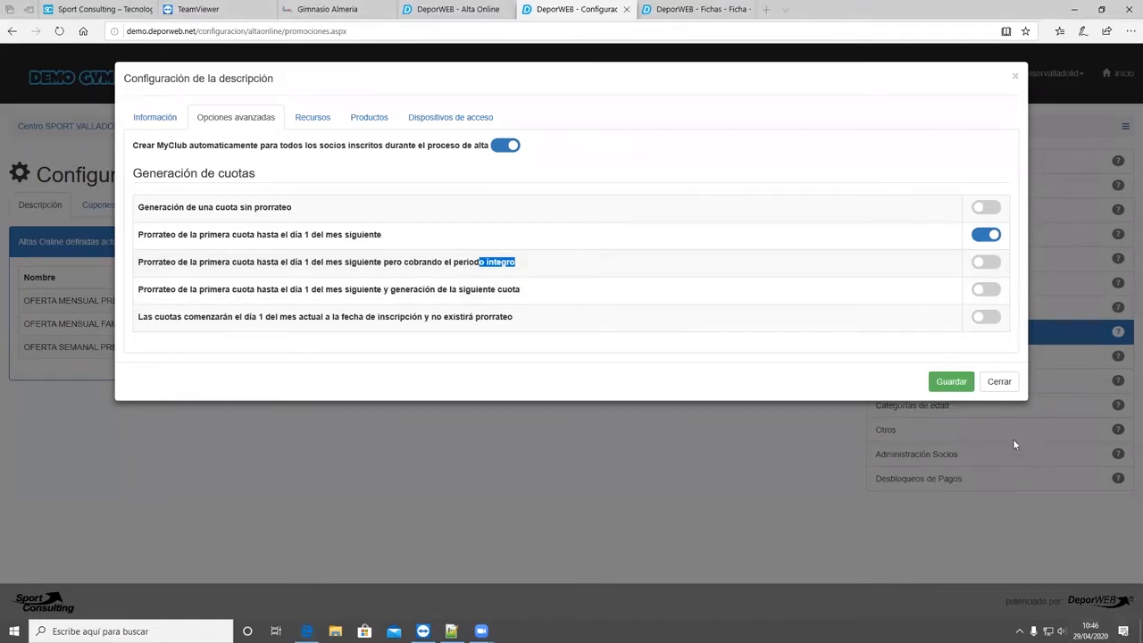
{"action": "left_click", "coordinate": [1089, 631]}
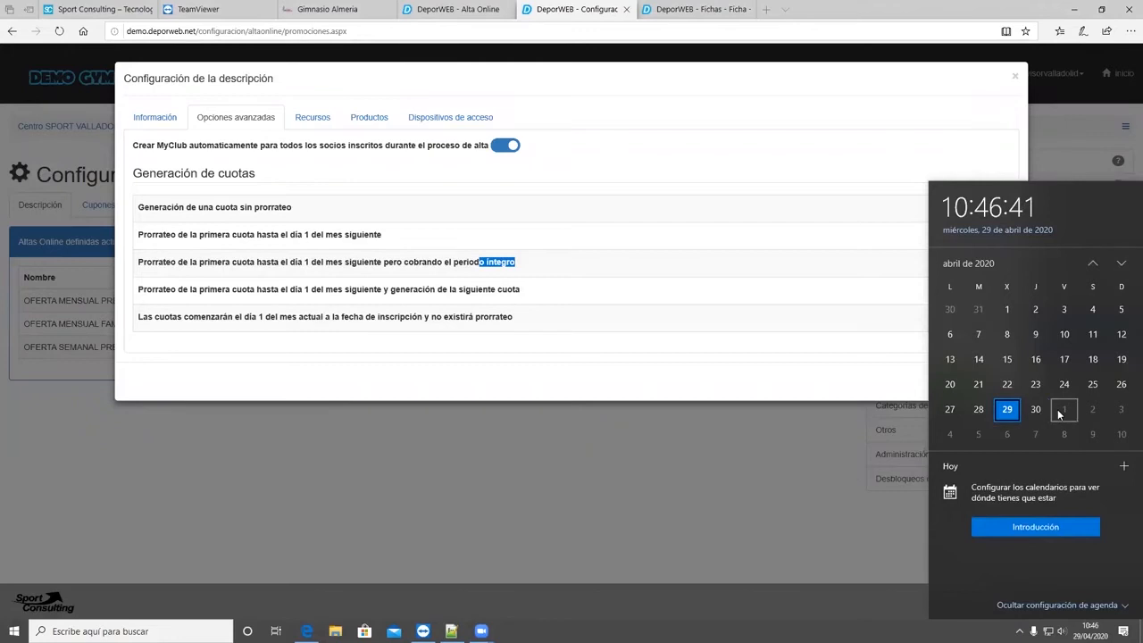
{"action": "left_click", "coordinate": [783, 386]}
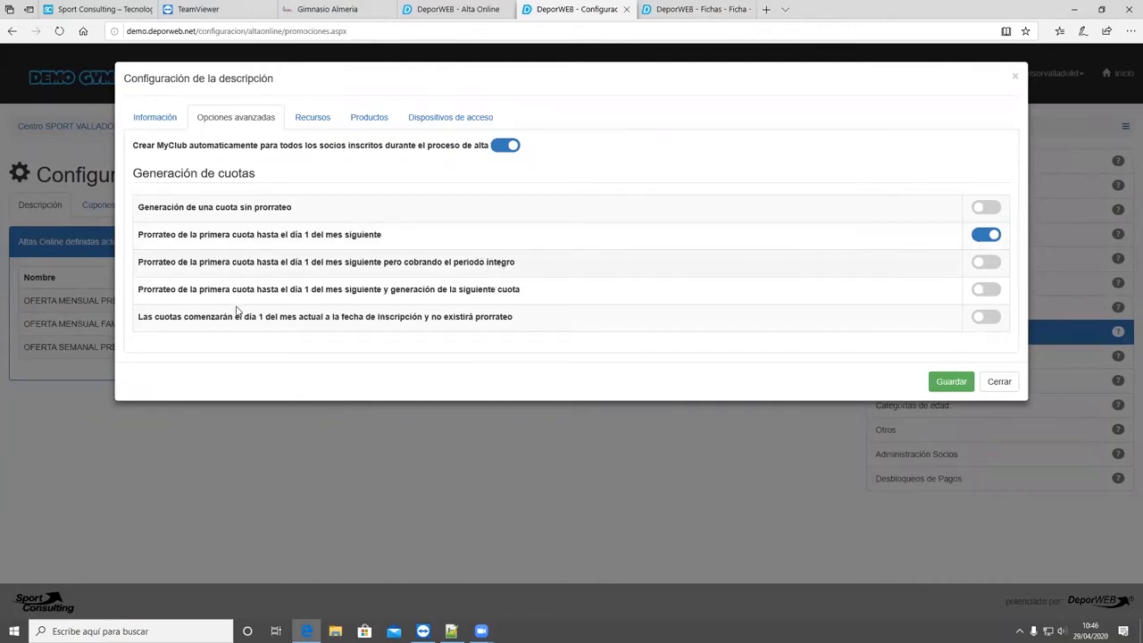
- Check the option that prorates and generates the following fee against the system calendar, and open the offer's resources
{"action": "left_click_drag", "start_coordinate": [143, 289], "coordinate": [226, 298]}
{"action": "left_click", "coordinate": [303, 305]}
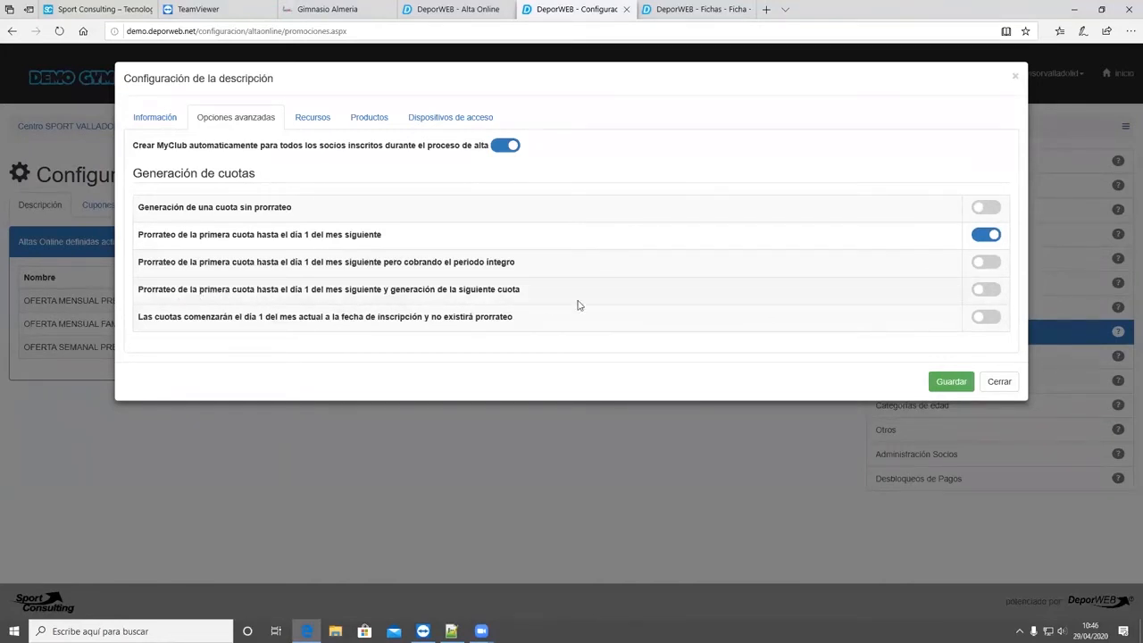
{"action": "left_click", "coordinate": [1091, 632]}
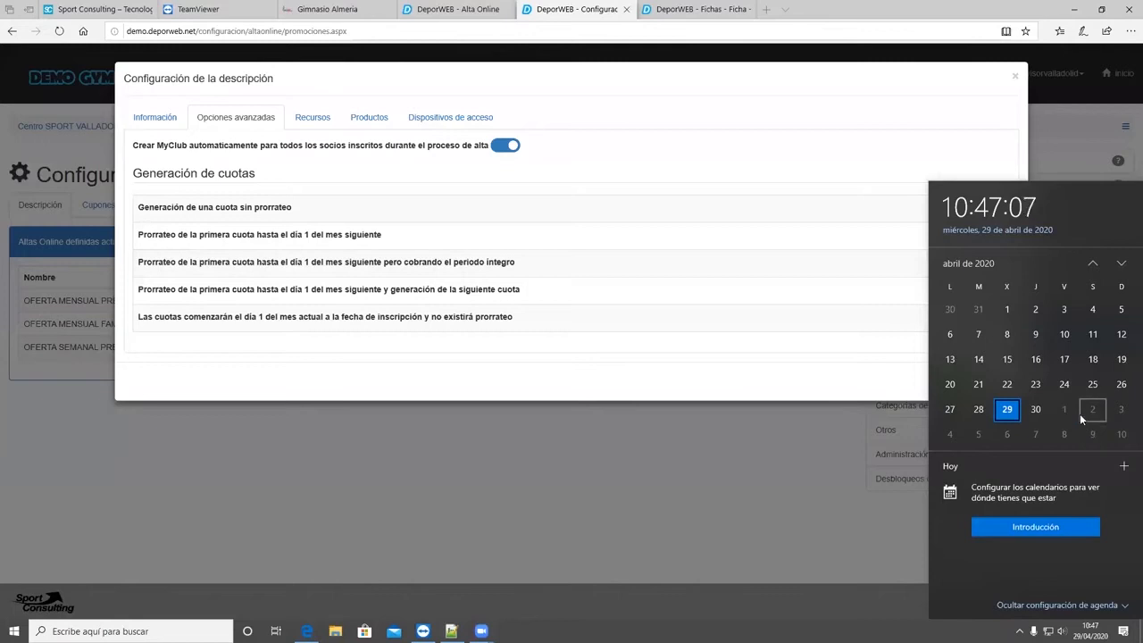
{"action": "left_click", "coordinate": [643, 373]}
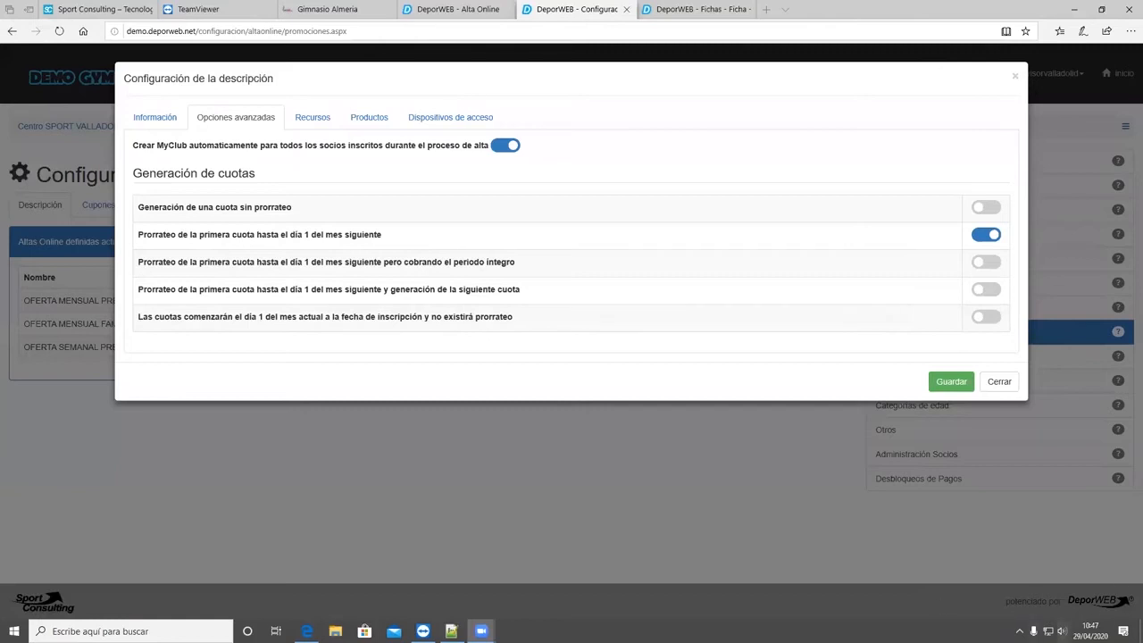
{"action": "left_click", "coordinate": [1085, 630]}
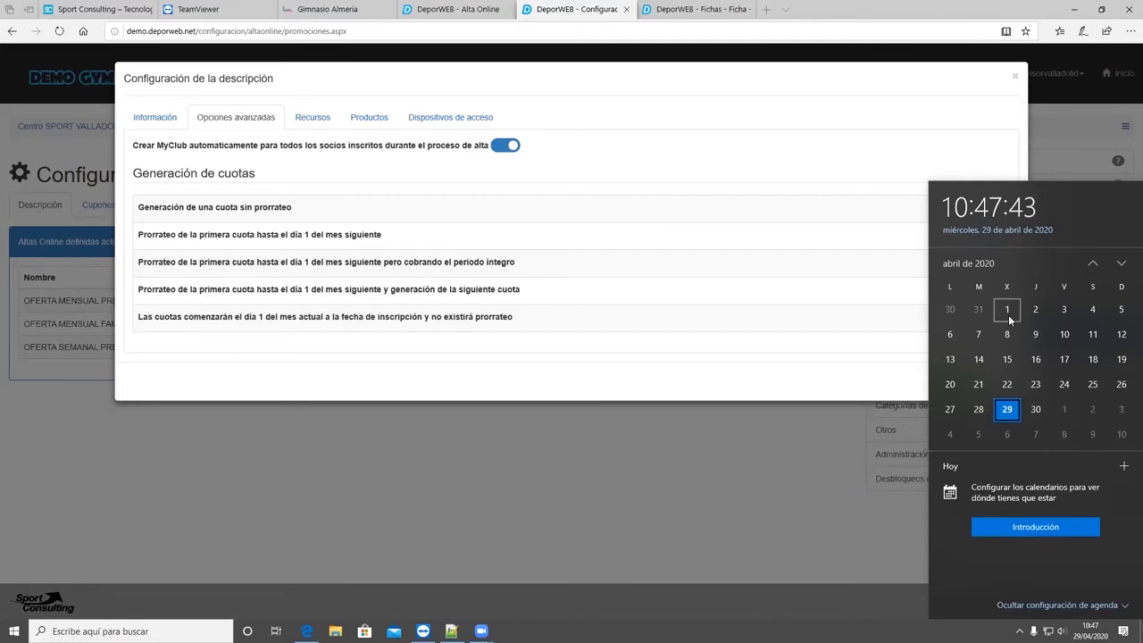
{"action": "left_click", "coordinate": [322, 115]}
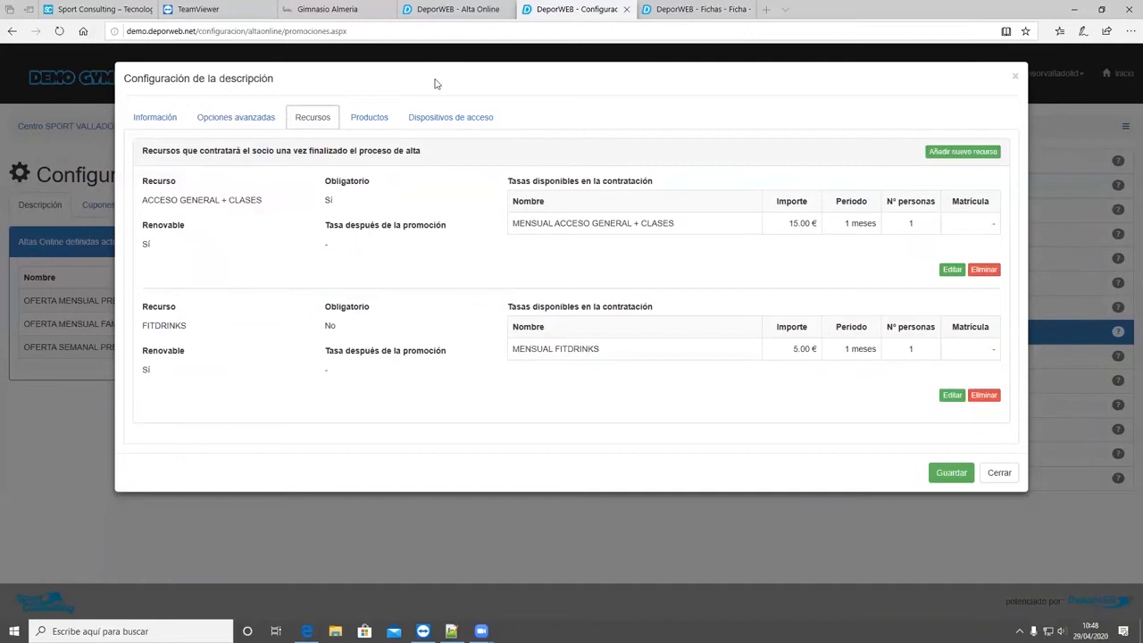
- Look over the sign-up form and member record, then highlight the offer's ACCESO GENERAL + CLASES and FITDRINKS resource entries in the configuration
{"action": "key", "text": "ctrl+shift+Tab"}
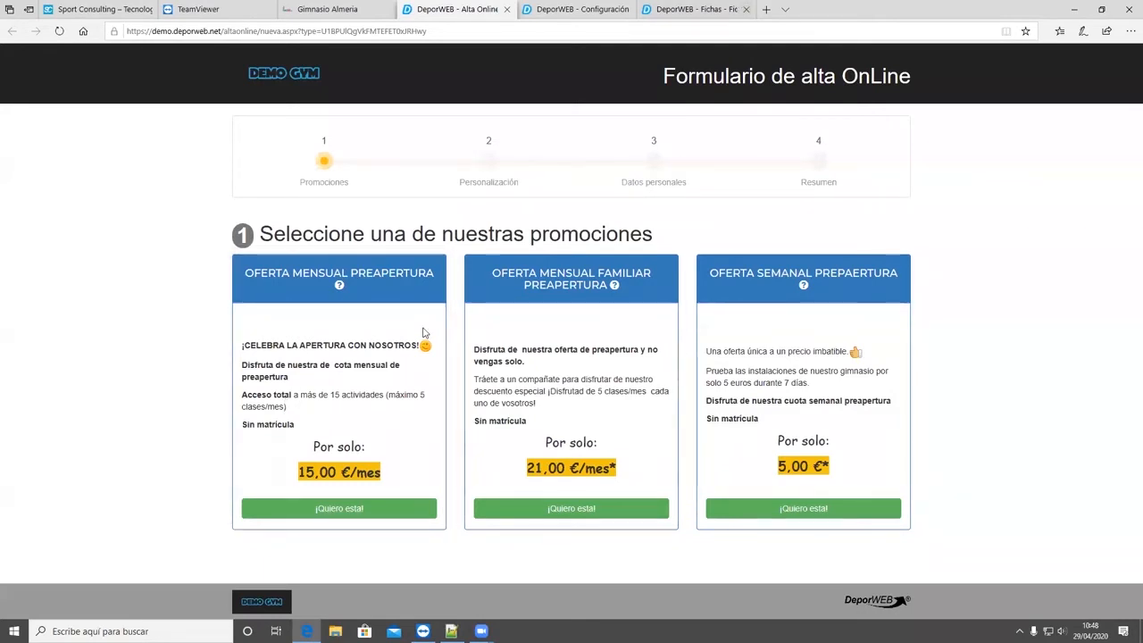
{"action": "mouse_move", "coordinate": [696, 9]}
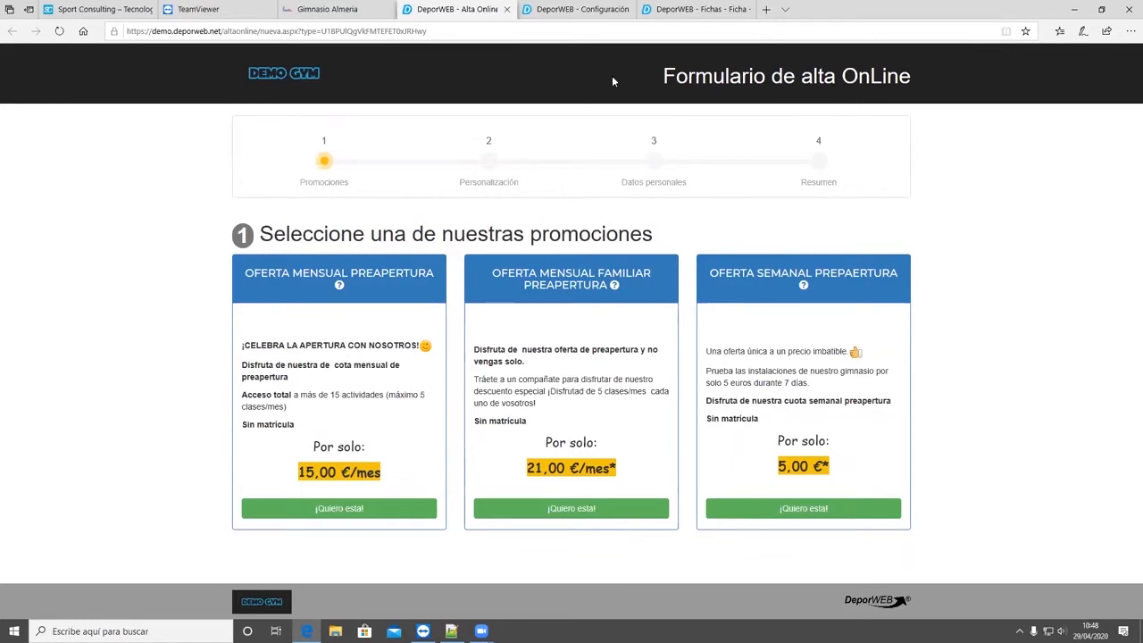
{"action": "left_click", "coordinate": [699, 9]}
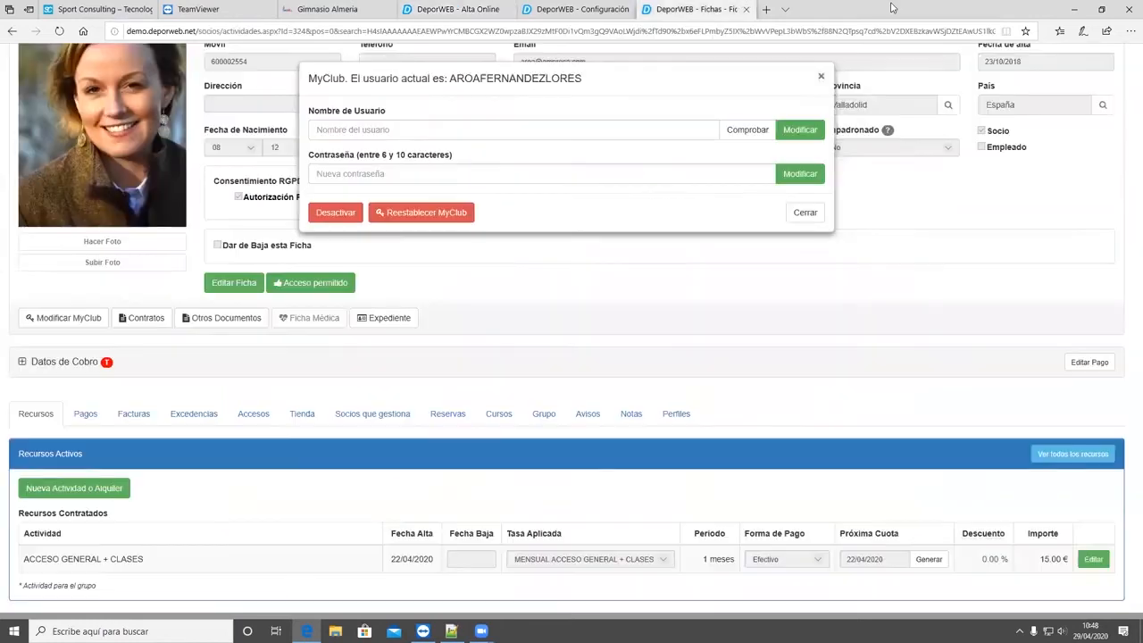
{"action": "key", "text": "ctrl+shift+Tab"}
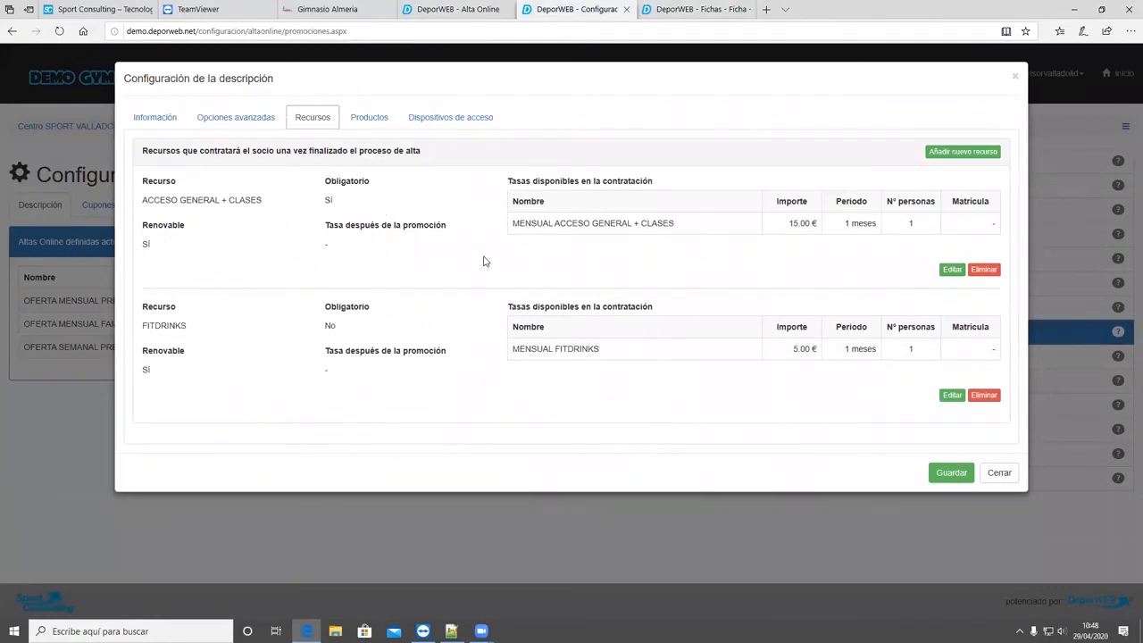
{"action": "left_click_drag", "start_coordinate": [339, 255], "coordinate": [123, 193]}
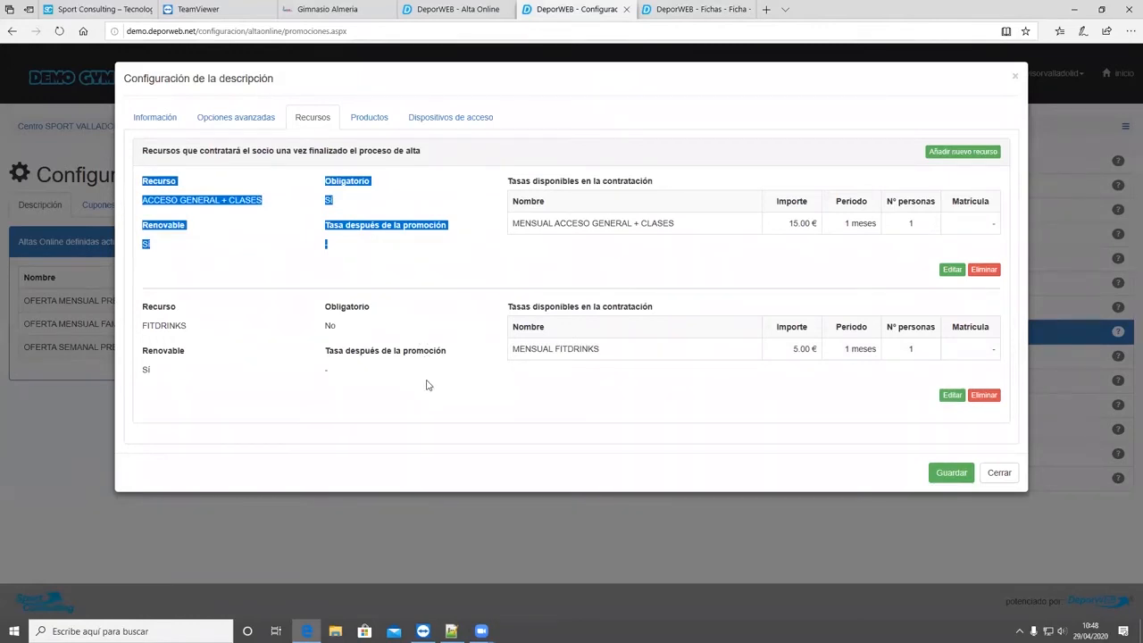
{"action": "left_click_drag", "start_coordinate": [452, 390], "coordinate": [125, 324]}
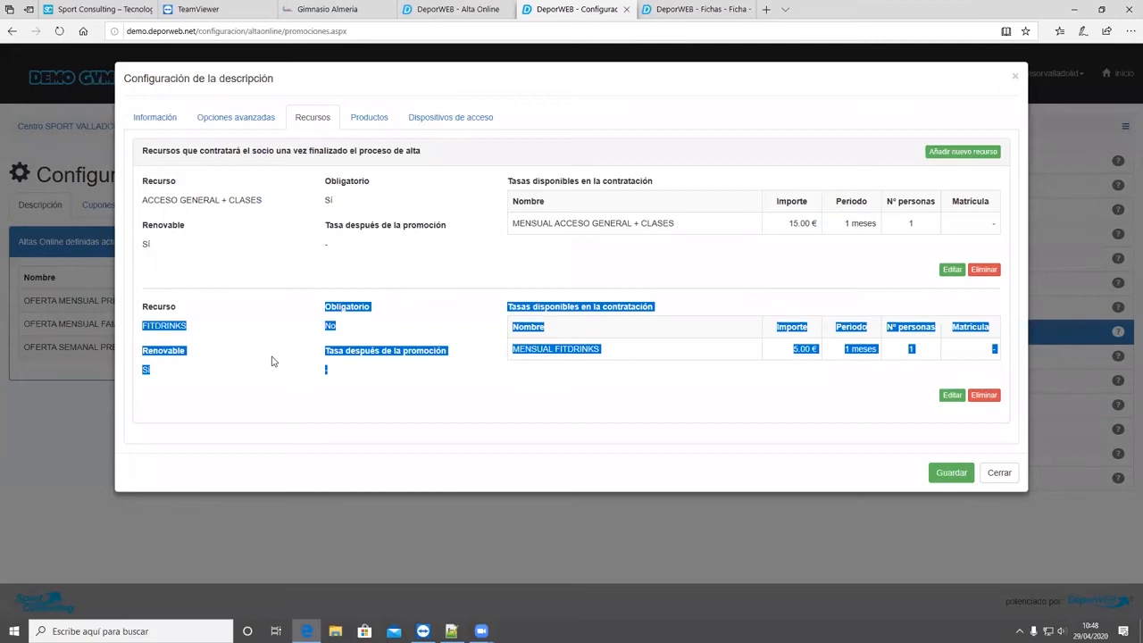
{"action": "left_click", "coordinate": [320, 391]}
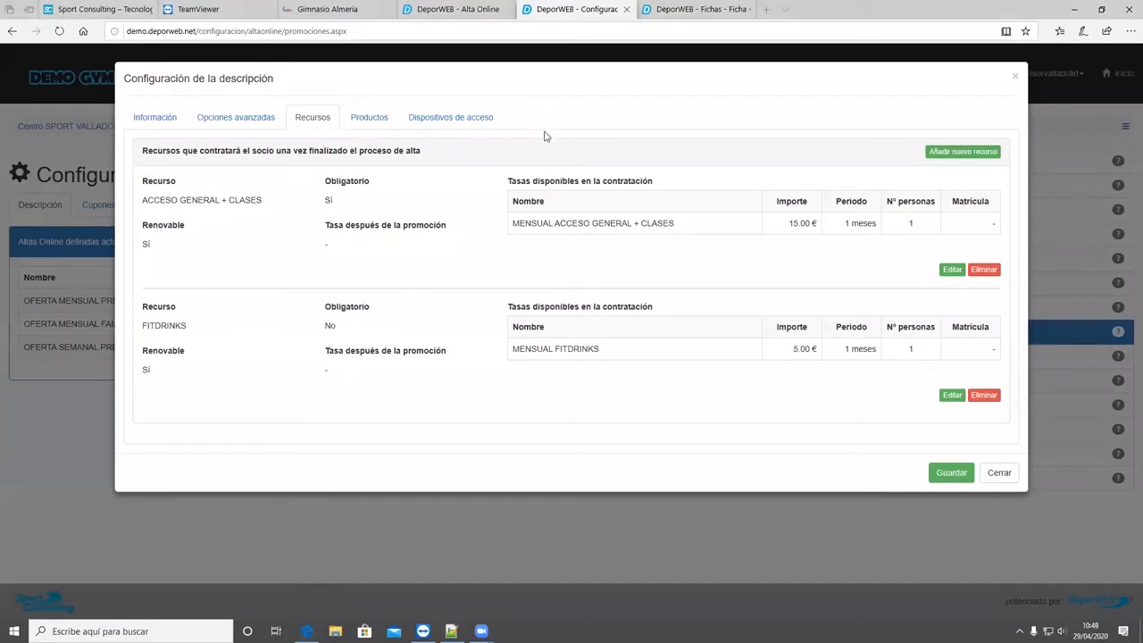
- Start adding a new resource to the promotion and view the list of selectable resources
{"action": "left_click", "coordinate": [956, 154]}
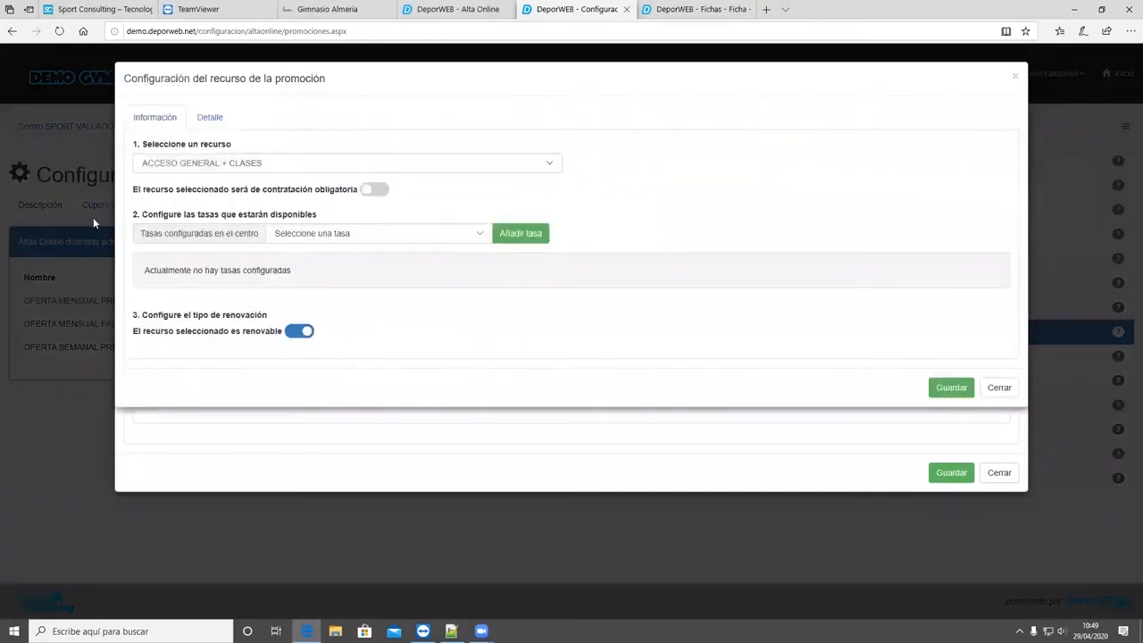
{"action": "left_click", "coordinate": [213, 170]}
{"action": "left_click", "coordinate": [342, 149]}
- In the member record, close the MyClub settings and go to the centre's Recursos configuration
{"action": "key", "text": "ctrl+Tab"}
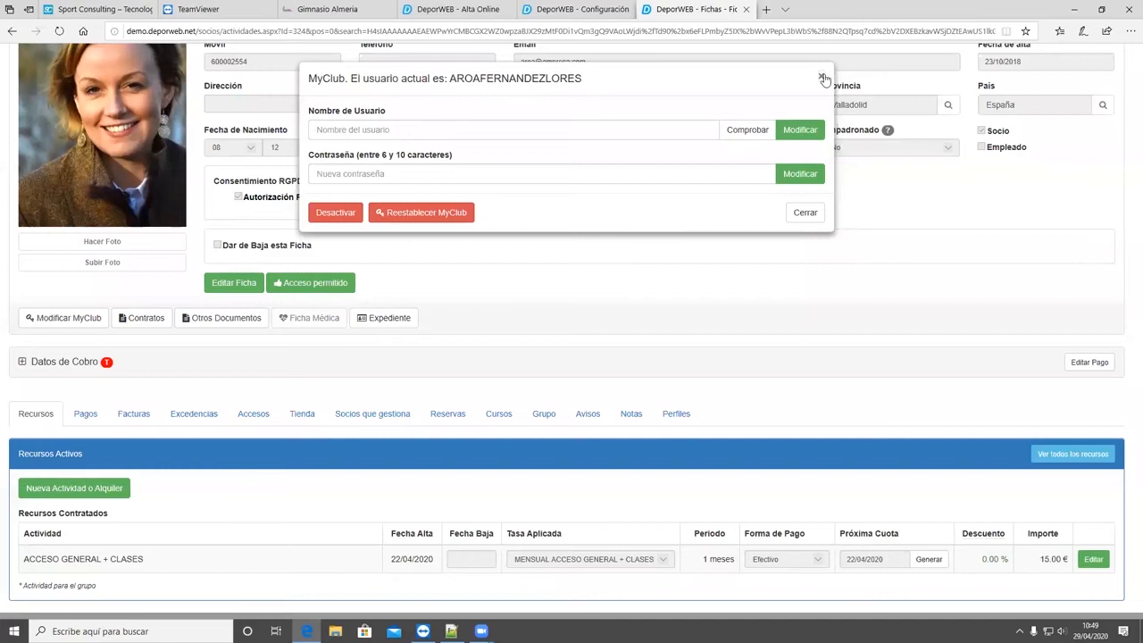
{"action": "left_click", "coordinate": [789, 211]}
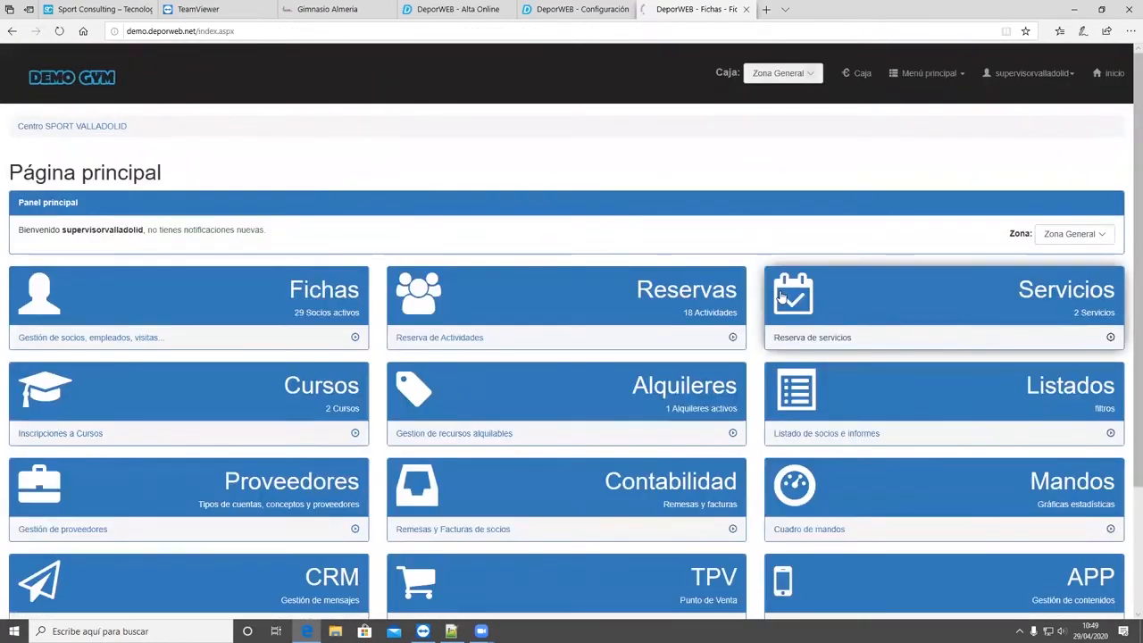
{"action": "scroll", "coordinate": [572, 358], "scroll_direction": "down", "scroll_amount": 3}
{"action": "left_click", "coordinate": [273, 522]}
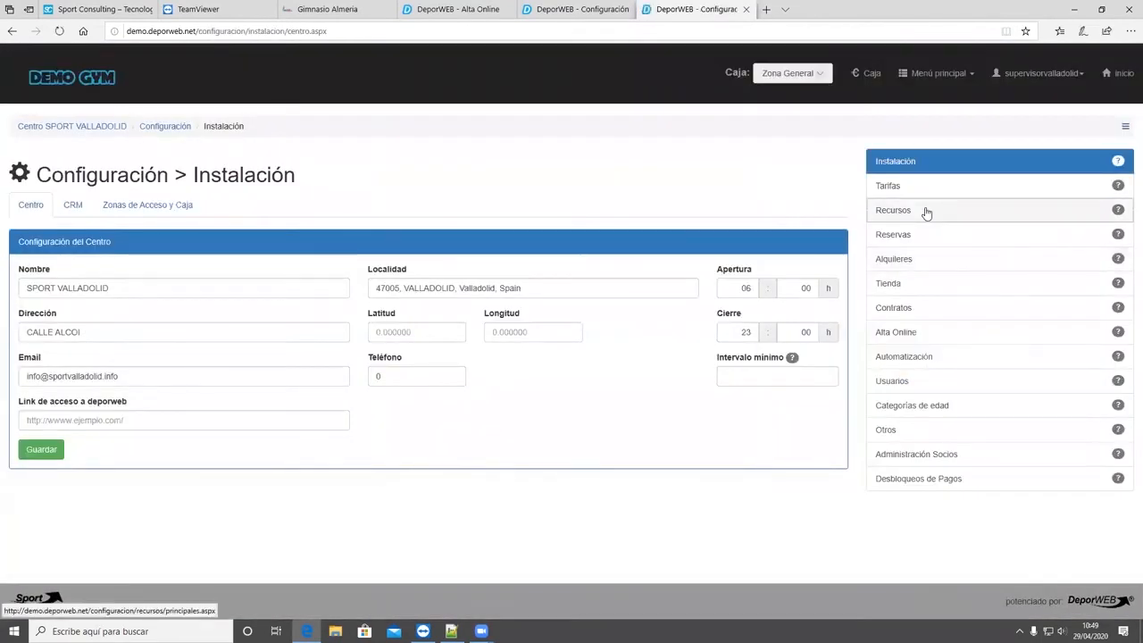
{"action": "left_click", "coordinate": [926, 212]}
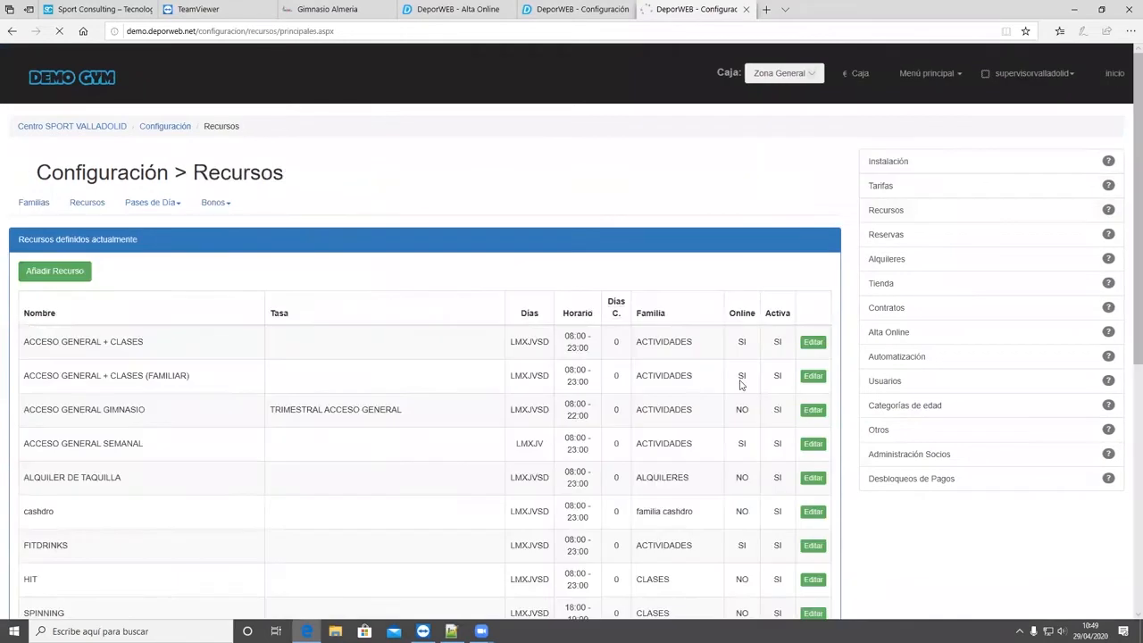
- Open the ACCESO GENERAL + CLASES resource for editing and examine its Ver en OnLine setting and the resource list's Online column
{"action": "left_click", "coordinate": [793, 353]}
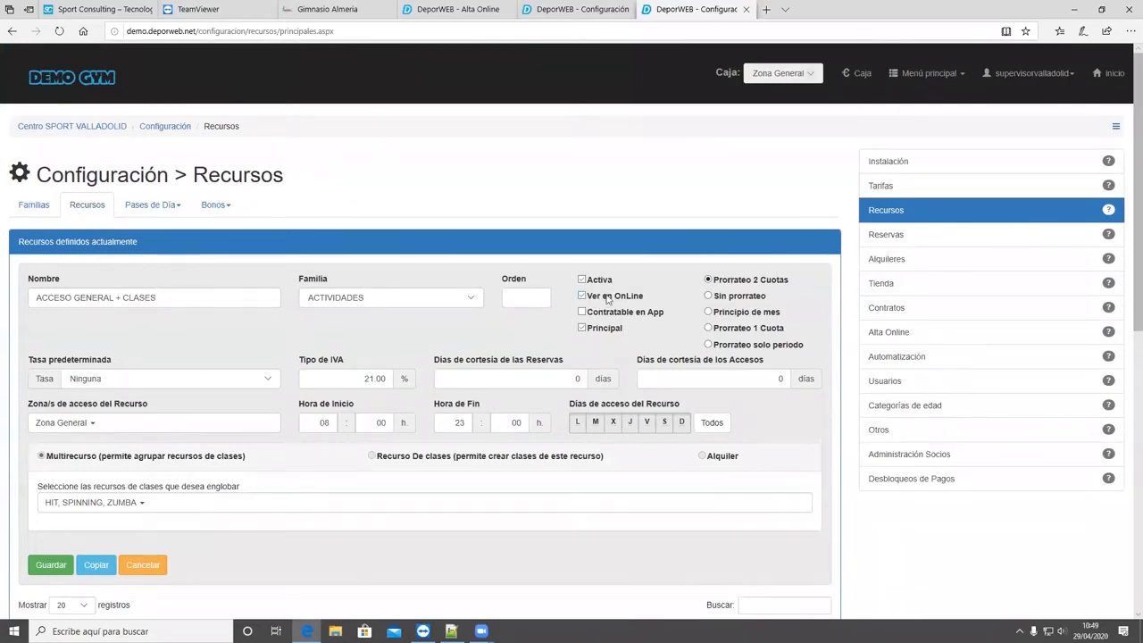
{"action": "scroll", "coordinate": [608, 301], "scroll_direction": "down", "scroll_amount": 4}
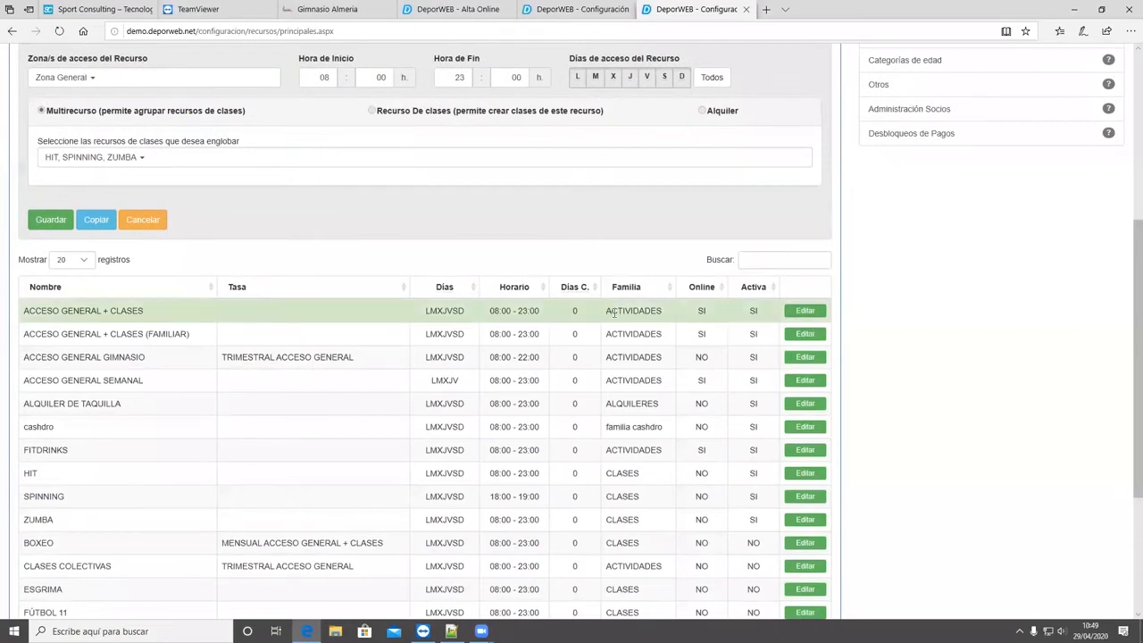
{"action": "scroll", "coordinate": [615, 311], "scroll_direction": "up", "scroll_amount": 4}
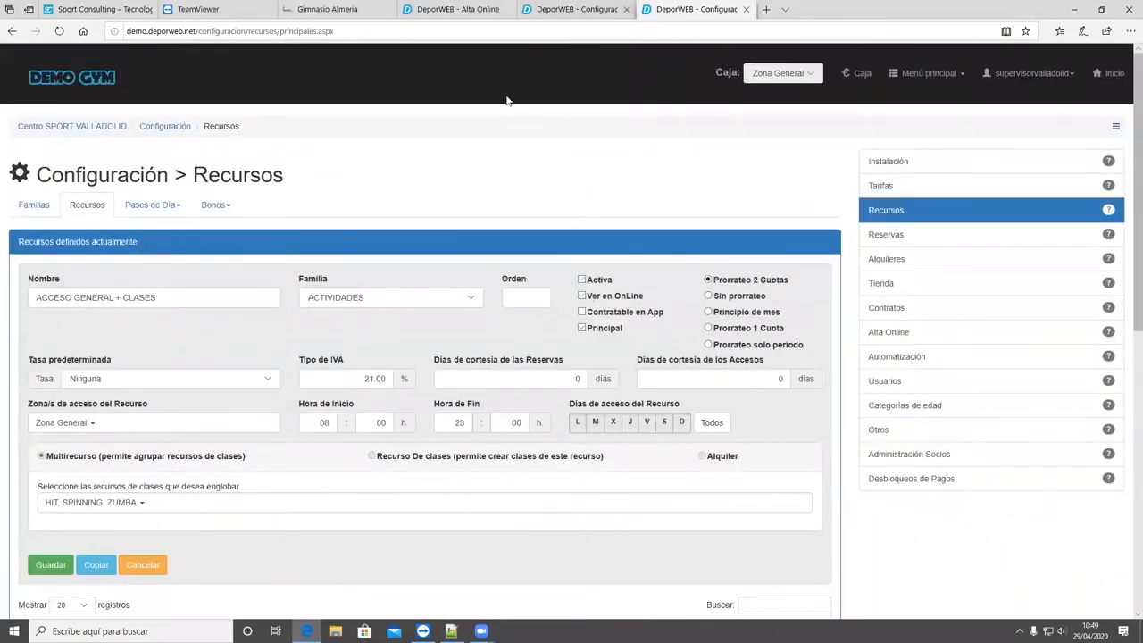
- Return to the promotion resource configuration and review the selectable resources, keeping ACCESO GENERAL + CLASES
{"action": "key", "text": "ctrl+shift+Tab"}
{"action": "left_click", "coordinate": [275, 163]}
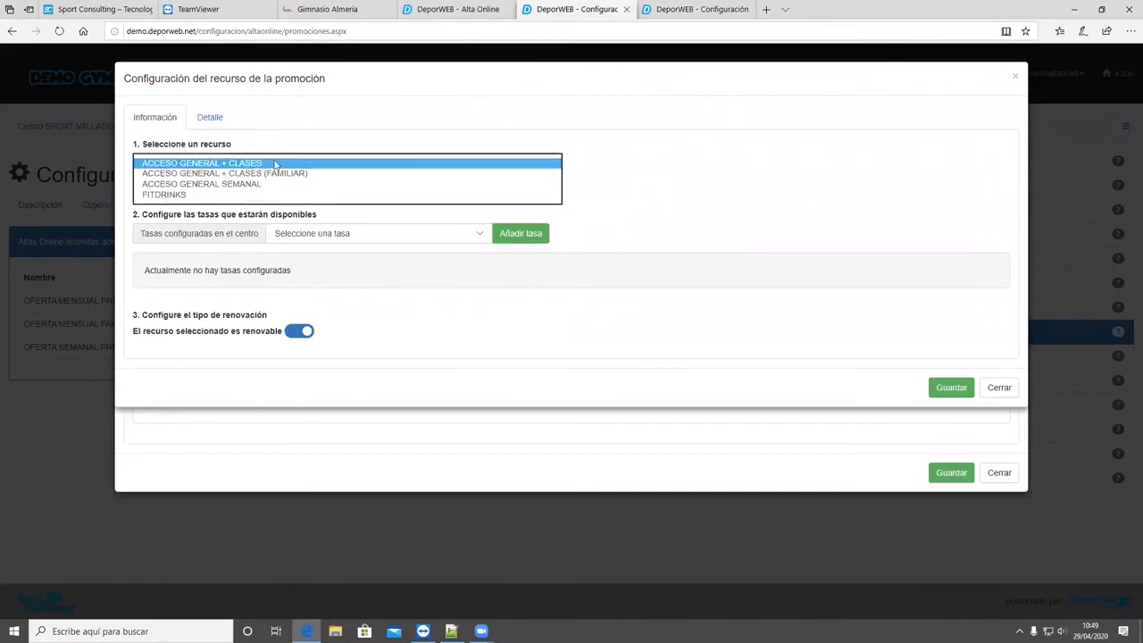
{"action": "left_click", "coordinate": [327, 142]}
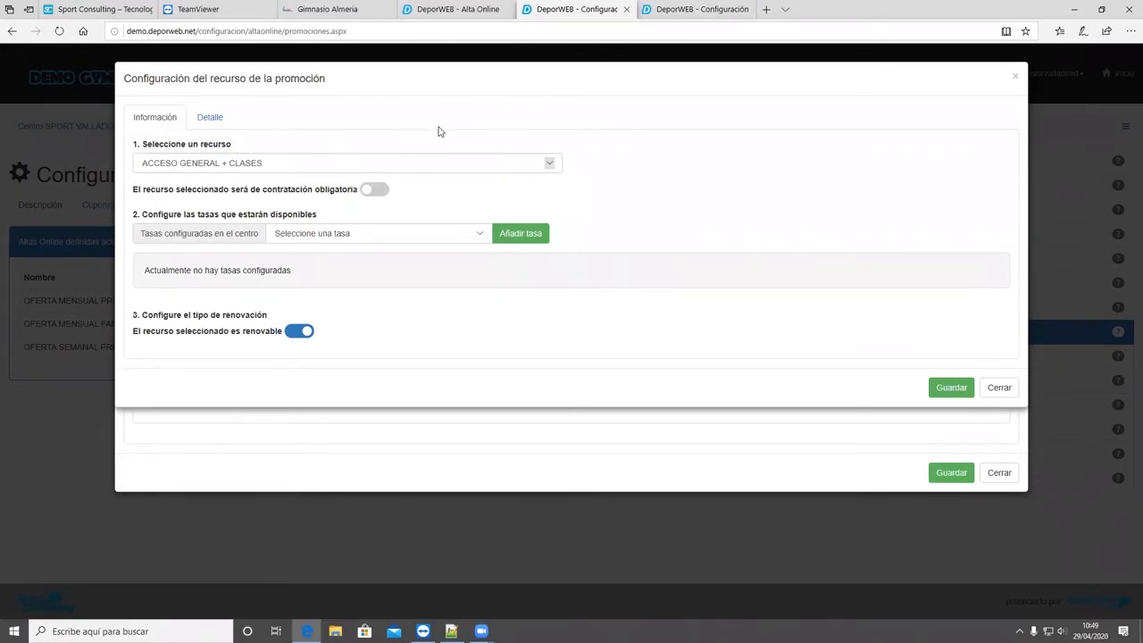
{"action": "left_click", "coordinate": [252, 167]}
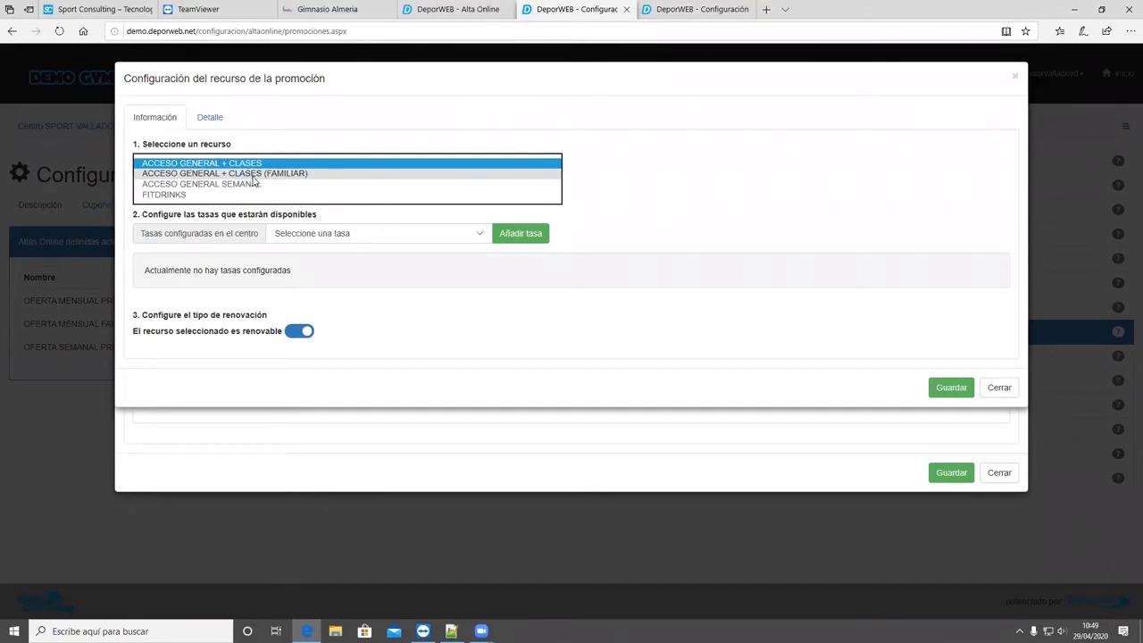
{"action": "left_click", "coordinate": [336, 143]}
- Select the MENSUAL ACCESO GENERAL + CLASES fee and make the resource non-renewable
{"action": "left_click", "coordinate": [366, 231]}
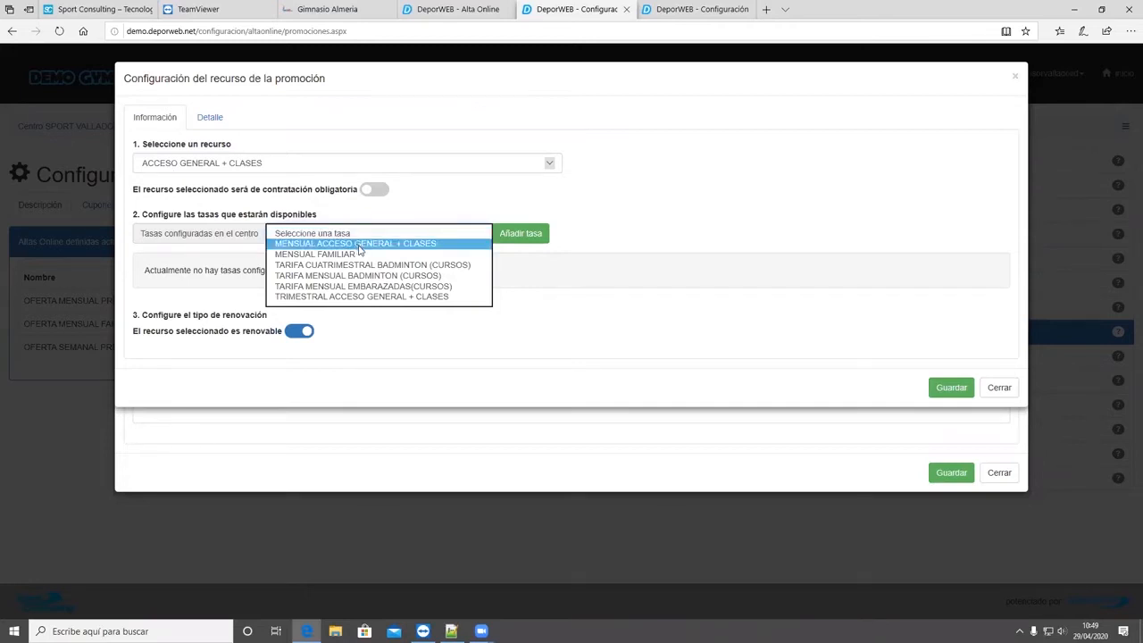
{"action": "left_click", "coordinate": [458, 245]}
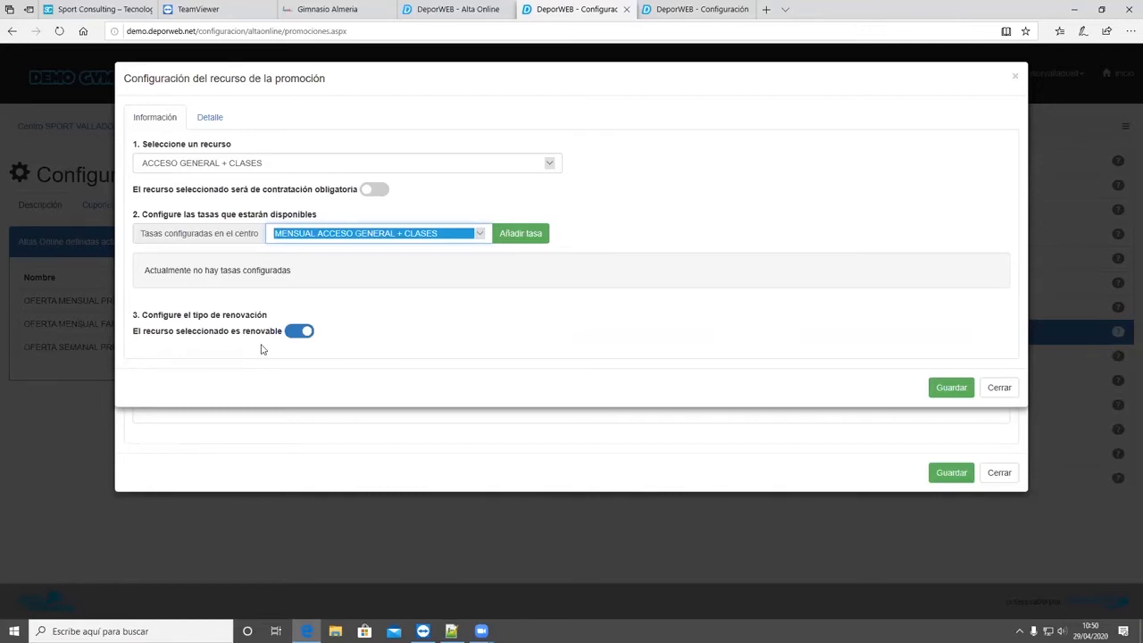
{"action": "left_click", "coordinate": [295, 334]}
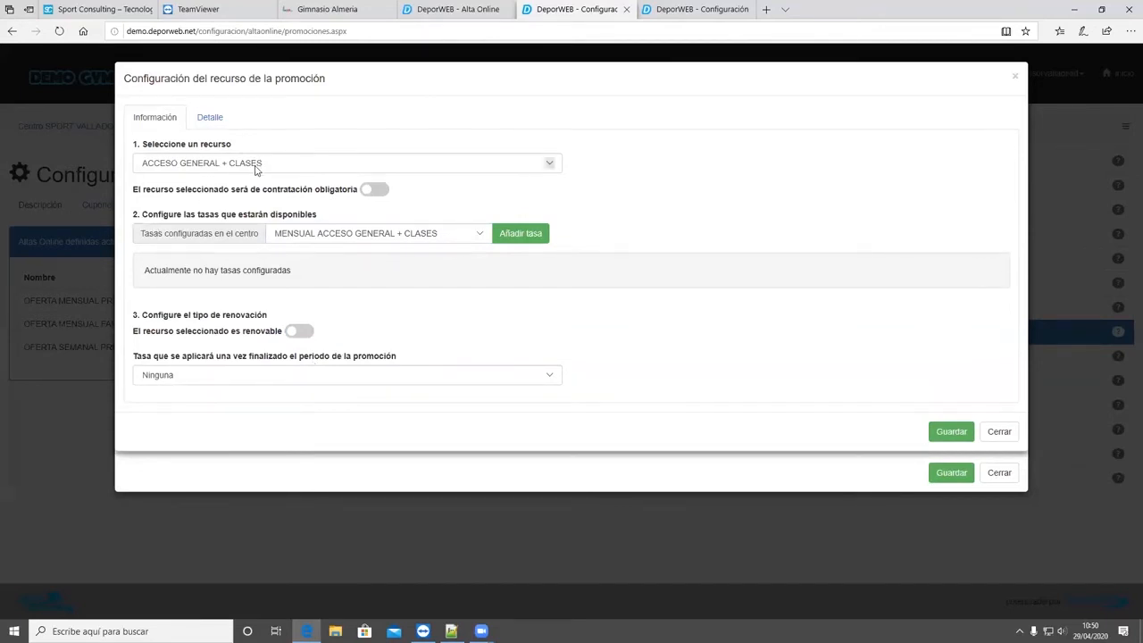
- Review the fees that can apply once the promotion period ends, leaving Ninguna selected
{"action": "left_click", "coordinate": [268, 375]}
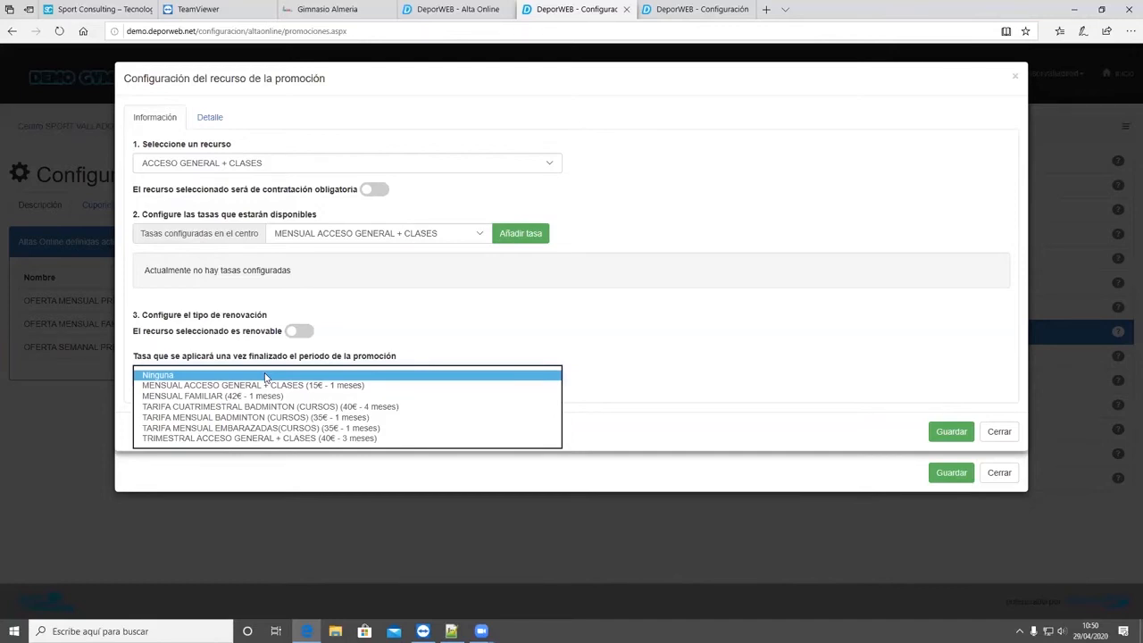
{"action": "left_click", "coordinate": [310, 337]}
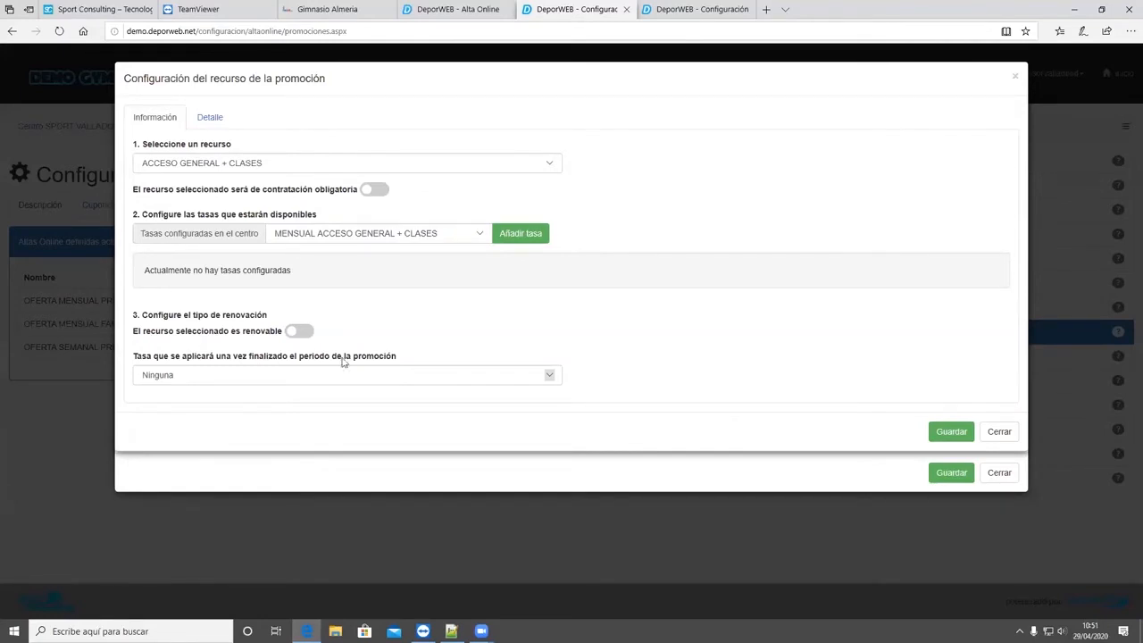
{"action": "left_click", "coordinate": [343, 375]}
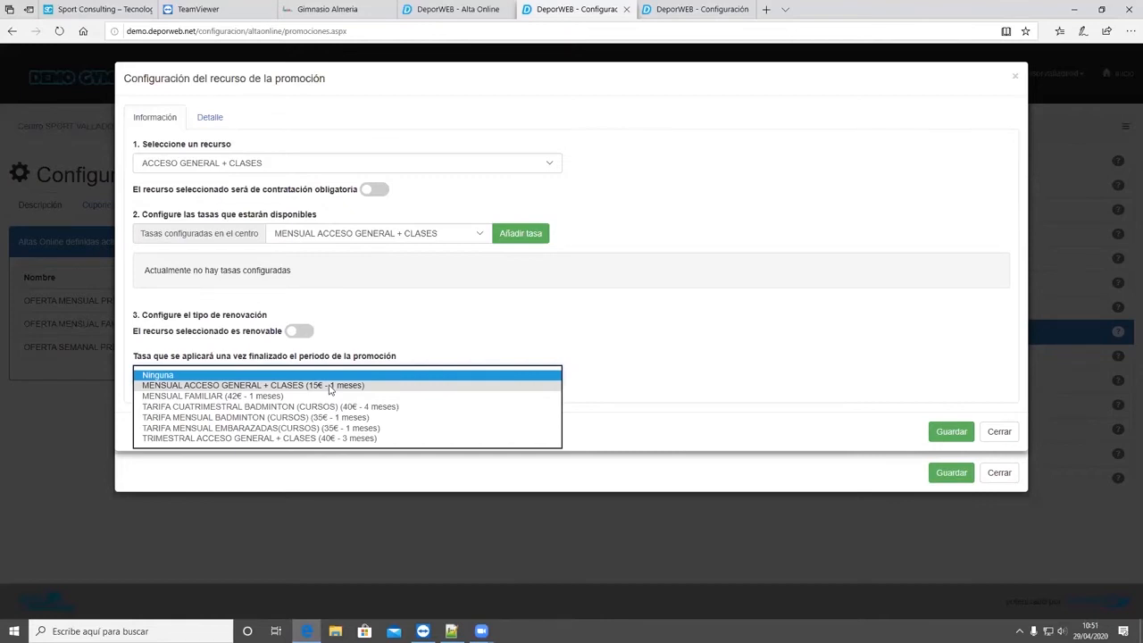
{"action": "left_click", "coordinate": [400, 341]}
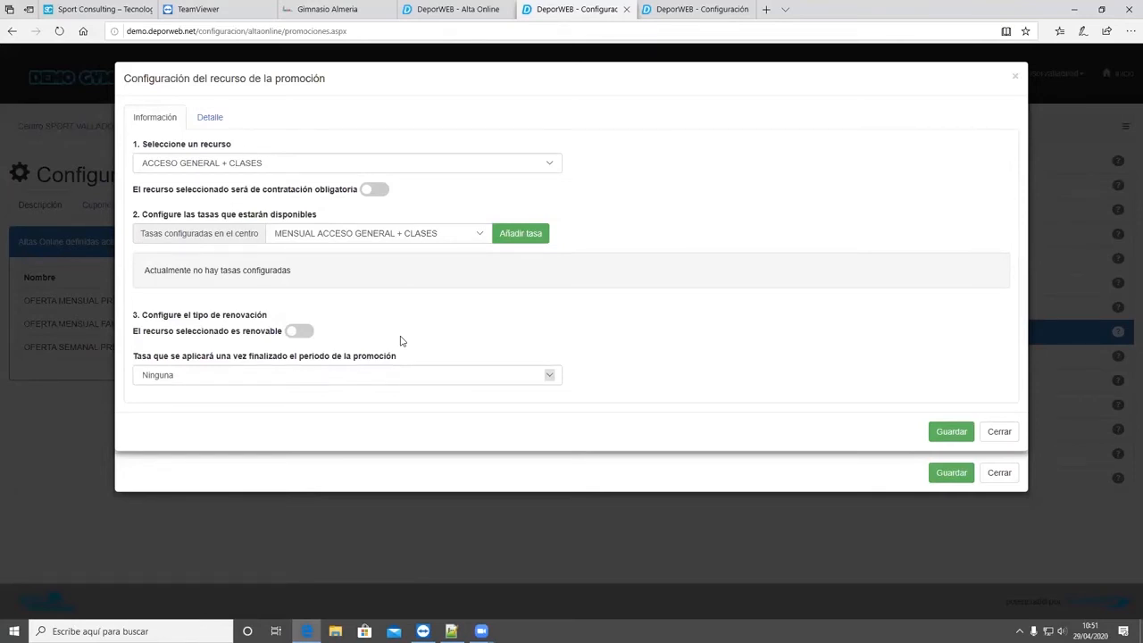
{"action": "left_click", "coordinate": [429, 377]}
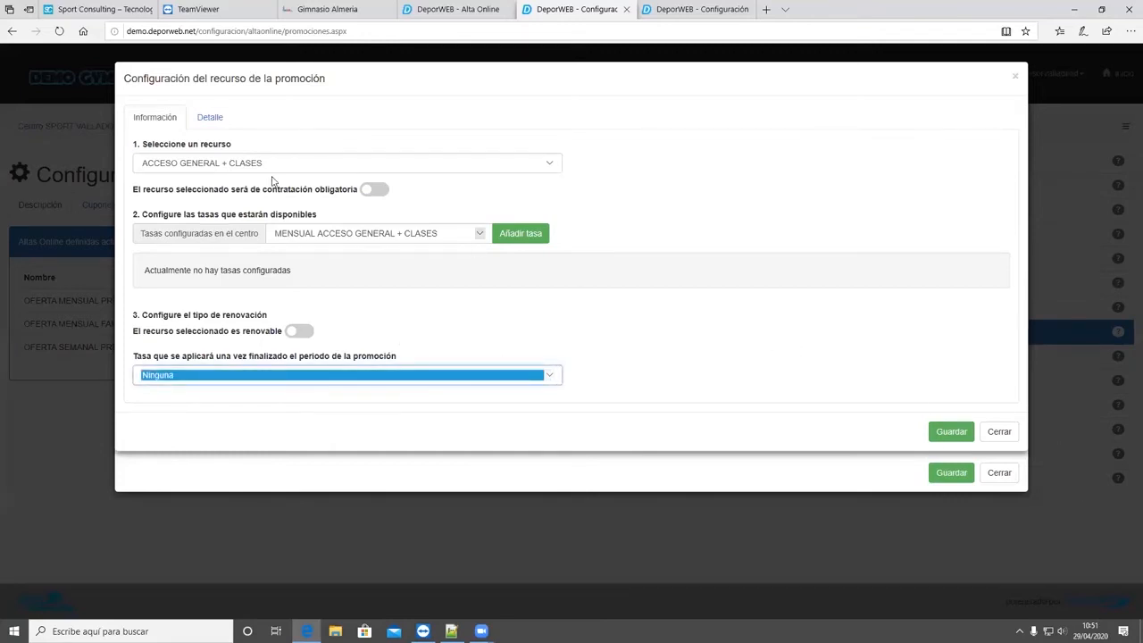
- Open the resource's Detalle editor, then choose OFERTA MENSUAL PREAPERTURA in the sign-up form and view the additional information on ACCESO GENERAL + CLASES
{"action": "left_click", "coordinate": [210, 116]}
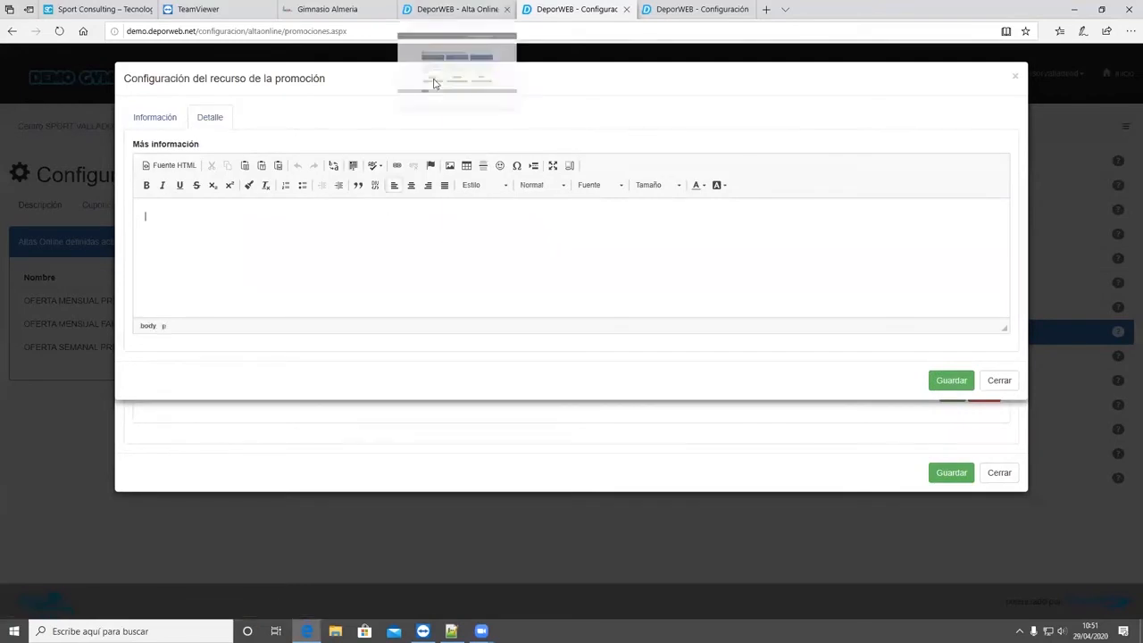
{"action": "left_click", "coordinate": [451, 9]}
{"action": "mouse_move", "coordinate": [340, 287]}
{"action": "left_click", "coordinate": [337, 516]}
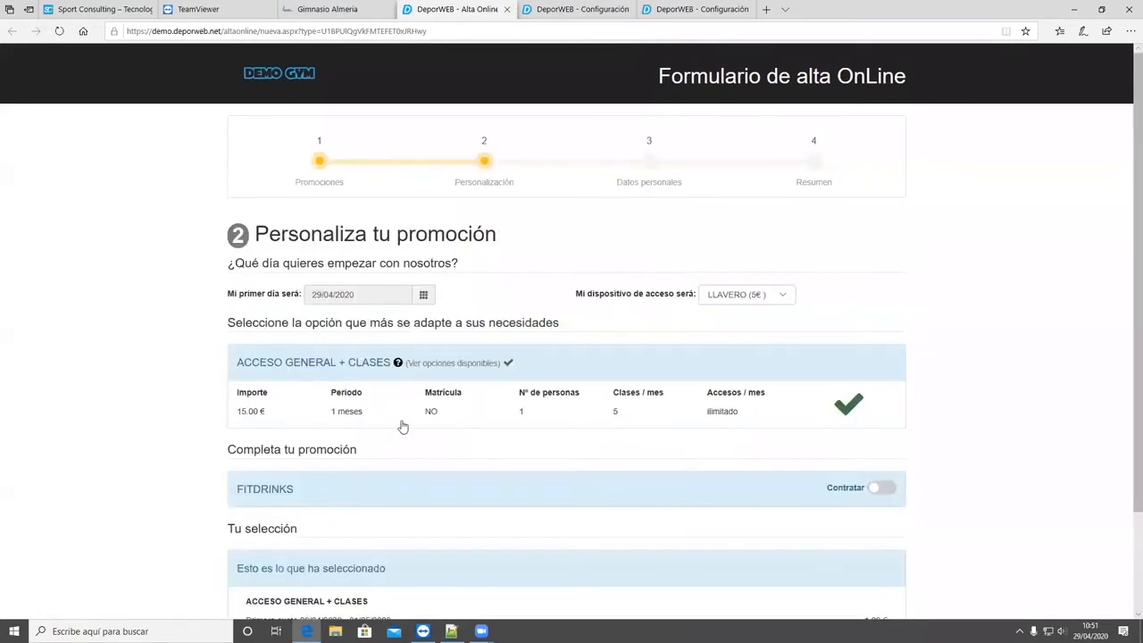
{"action": "scroll", "coordinate": [482, 268], "scroll_direction": "down", "scroll_amount": 2}
{"action": "scroll", "coordinate": [398, 366], "scroll_direction": "up", "scroll_amount": 2}
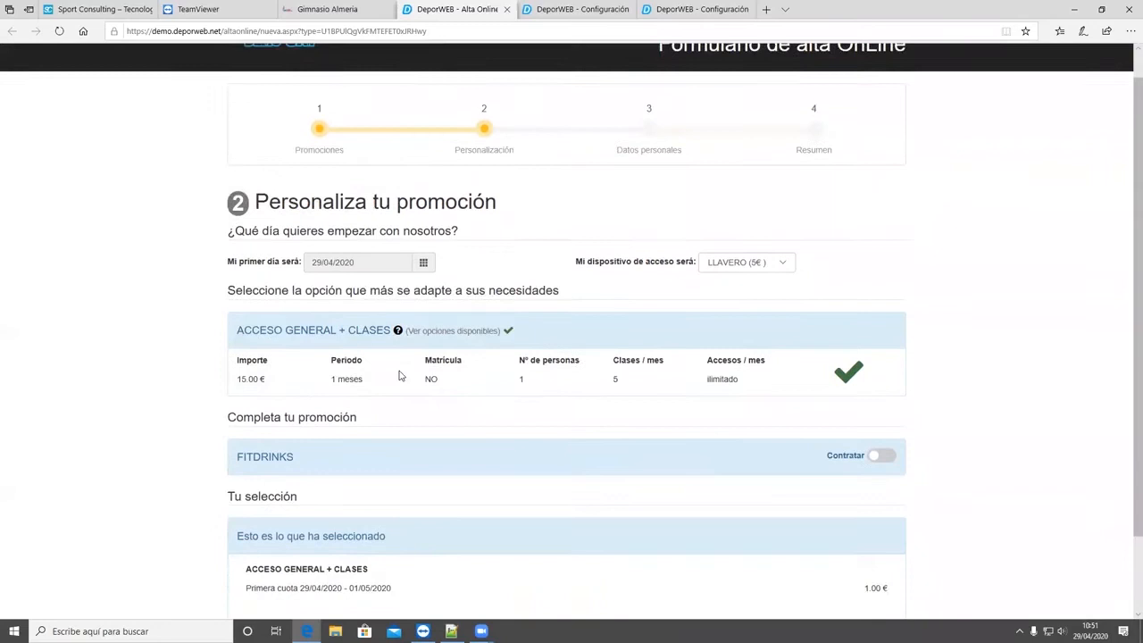
{"action": "mouse_move", "coordinate": [398, 367]}
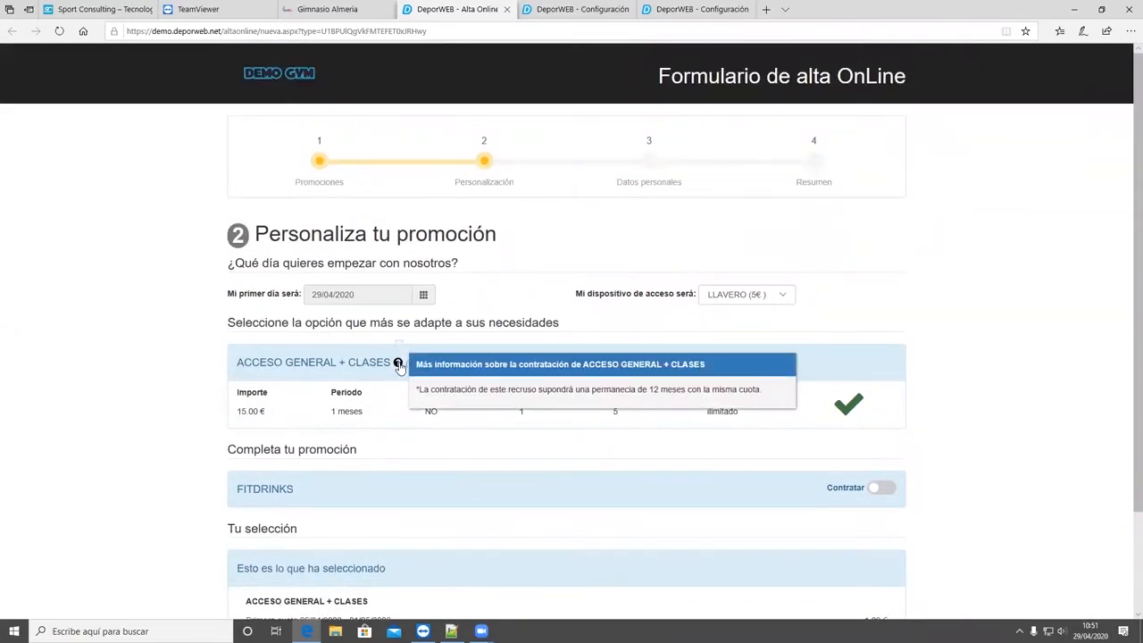
- Go back to the promotions, choose the monthly offer again to review its personalization page, and return to the resource's Detalle editor
{"action": "scroll", "coordinate": [398, 368], "scroll_direction": "down", "scroll_amount": 2}
{"action": "left_click", "coordinate": [255, 565]}
{"action": "mouse_move", "coordinate": [340, 289]}
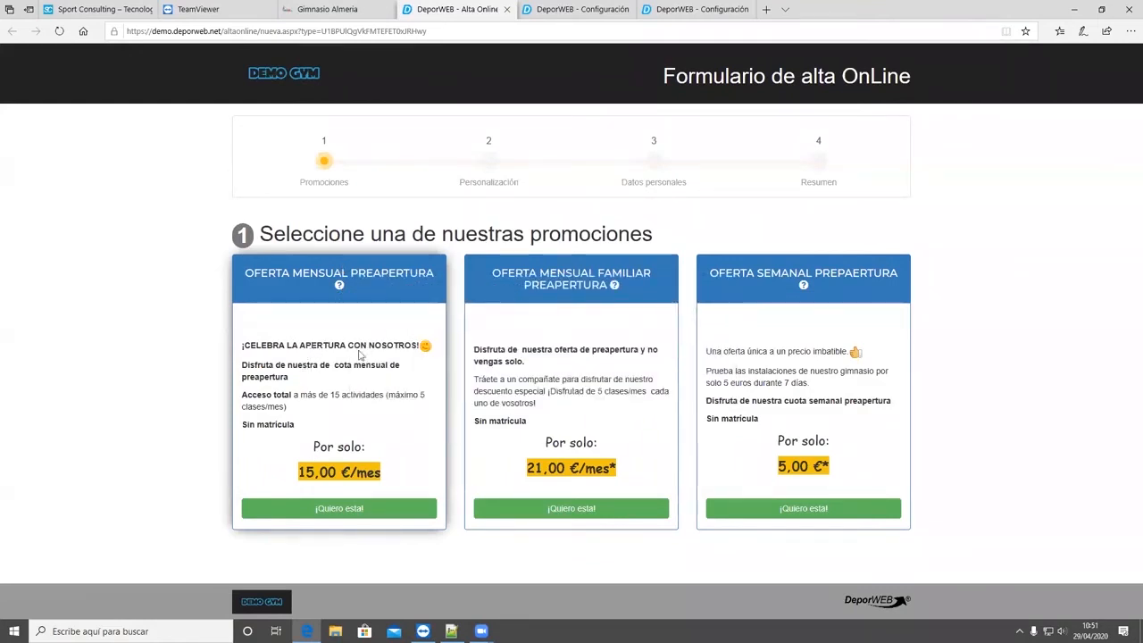
{"action": "left_click", "coordinate": [344, 509]}
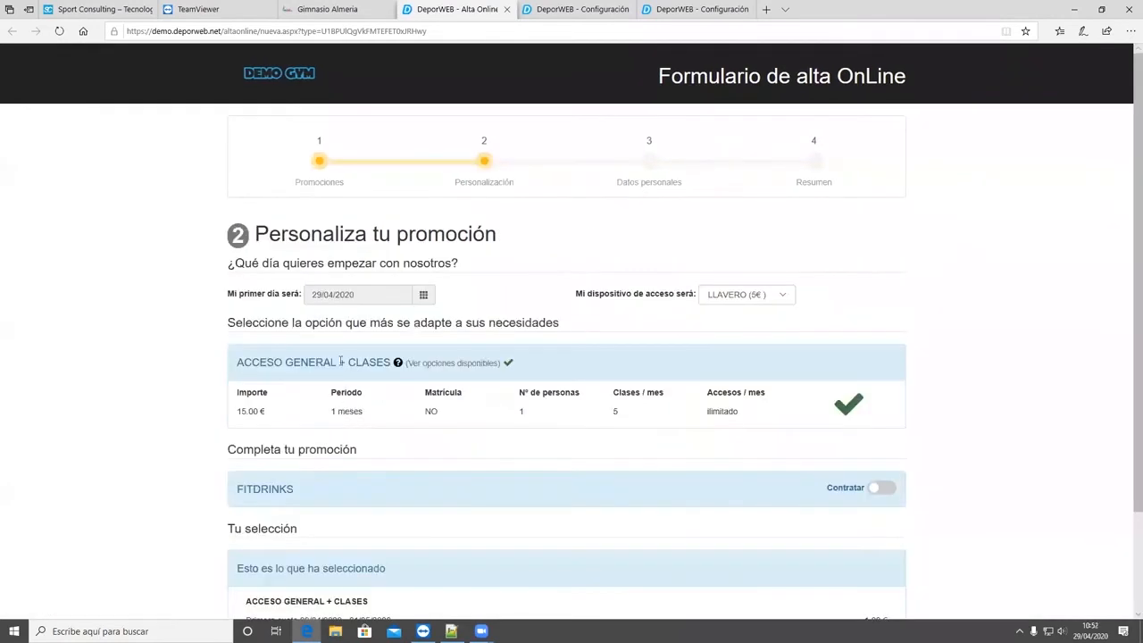
{"action": "scroll", "coordinate": [342, 404], "scroll_direction": "down", "scroll_amount": 3}
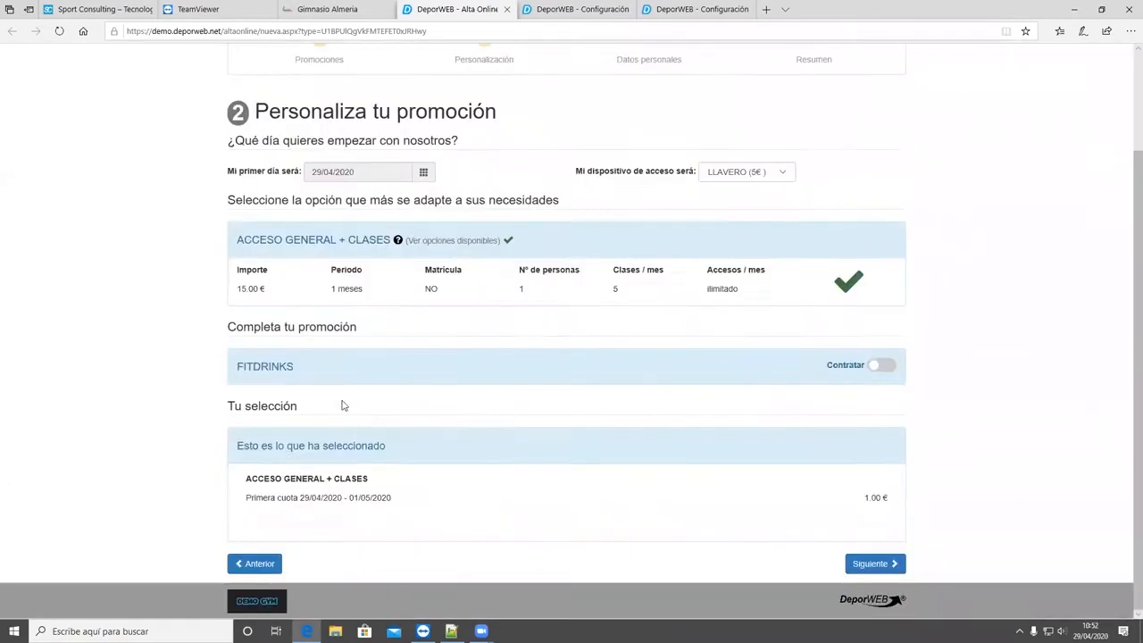
{"action": "scroll", "coordinate": [360, 408], "scroll_direction": "up", "scroll_amount": 2}
{"action": "mouse_move", "coordinate": [400, 330]}
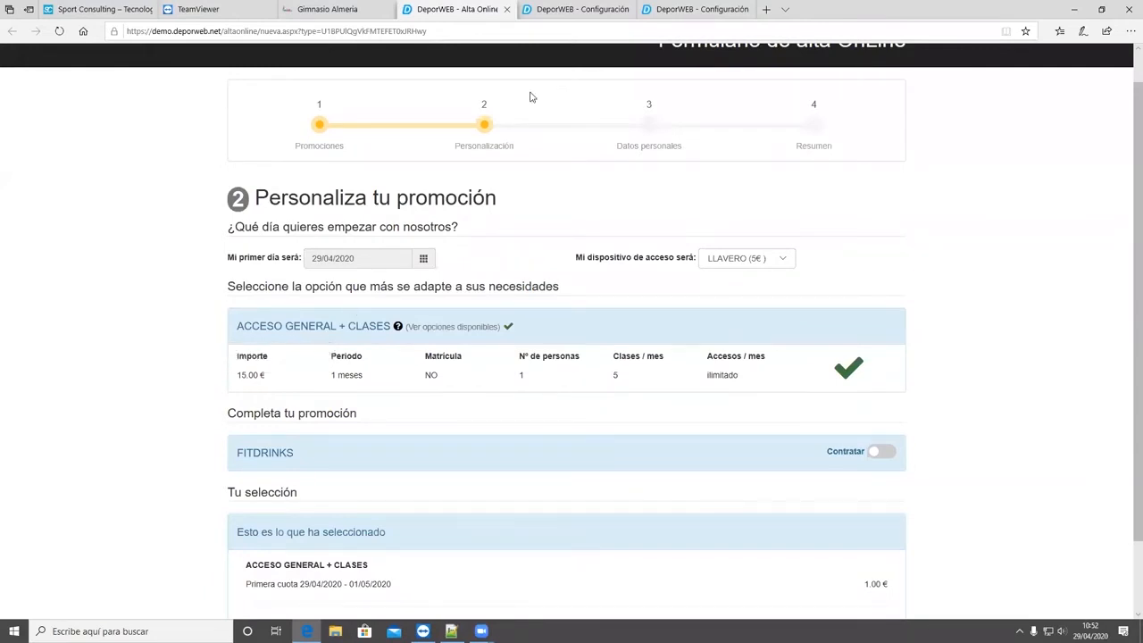
{"action": "key", "text": "ctrl+Tab"}
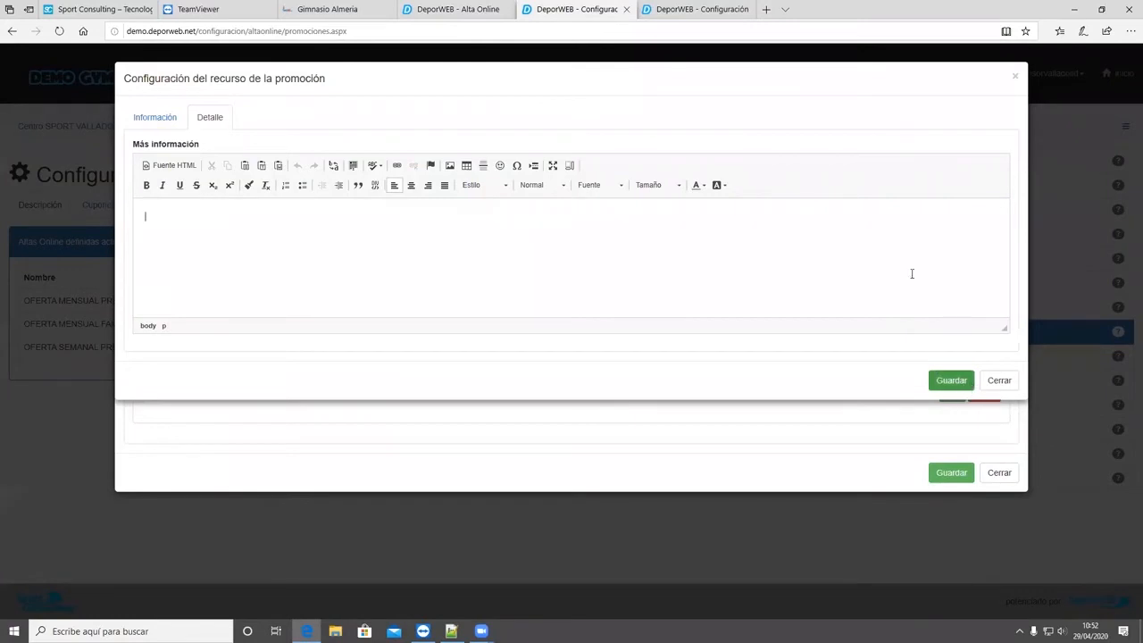
- Close the resource configuration and review the Obligatorio and Renovable settings of ACCESO GENERAL + CLASES and FITDRINKS
{"action": "left_click", "coordinate": [997, 381]}
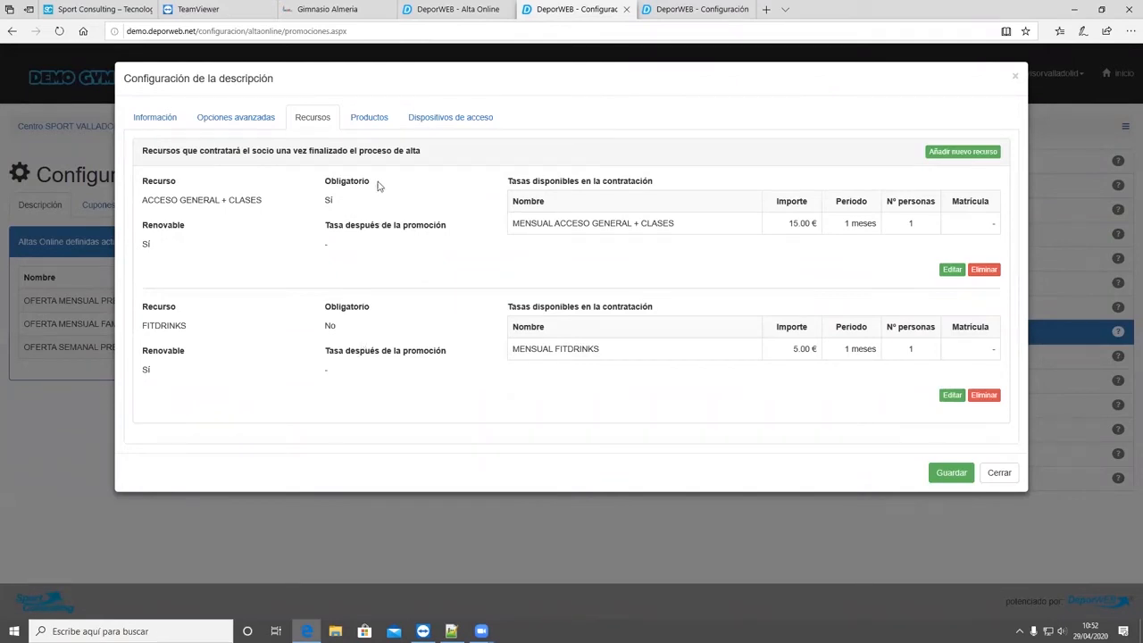
{"action": "left_click_drag", "start_coordinate": [337, 324], "coordinate": [322, 331]}
{"action": "left_click_drag", "start_coordinate": [349, 206], "coordinate": [314, 201]}
{"action": "left_click_drag", "start_coordinate": [336, 328], "coordinate": [323, 328]}
{"action": "left_click_drag", "start_coordinate": [301, 205], "coordinate": [307, 228]}
{"action": "left_click_drag", "start_coordinate": [361, 338], "coordinate": [302, 332]}
{"action": "left_click", "coordinate": [350, 252]}
{"action": "left_click", "coordinate": [190, 371]}
{"action": "left_click_drag", "start_coordinate": [337, 333], "coordinate": [321, 333]}
{"action": "left_click_drag", "start_coordinate": [341, 203], "coordinate": [320, 201]}
{"action": "left_click", "coordinate": [350, 198]}
- View the promotion's product list, check the general products defined in Tienda, and return to examine the list's Obligatorio column
{"action": "left_click", "coordinate": [371, 117]}
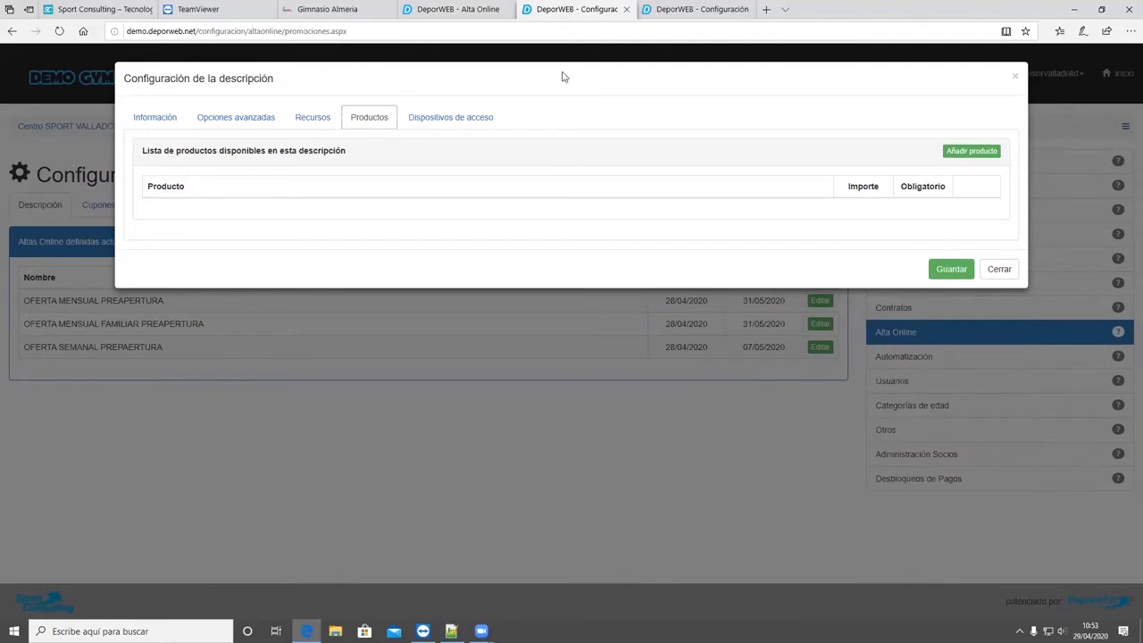
{"action": "left_click", "coordinate": [701, 9]}
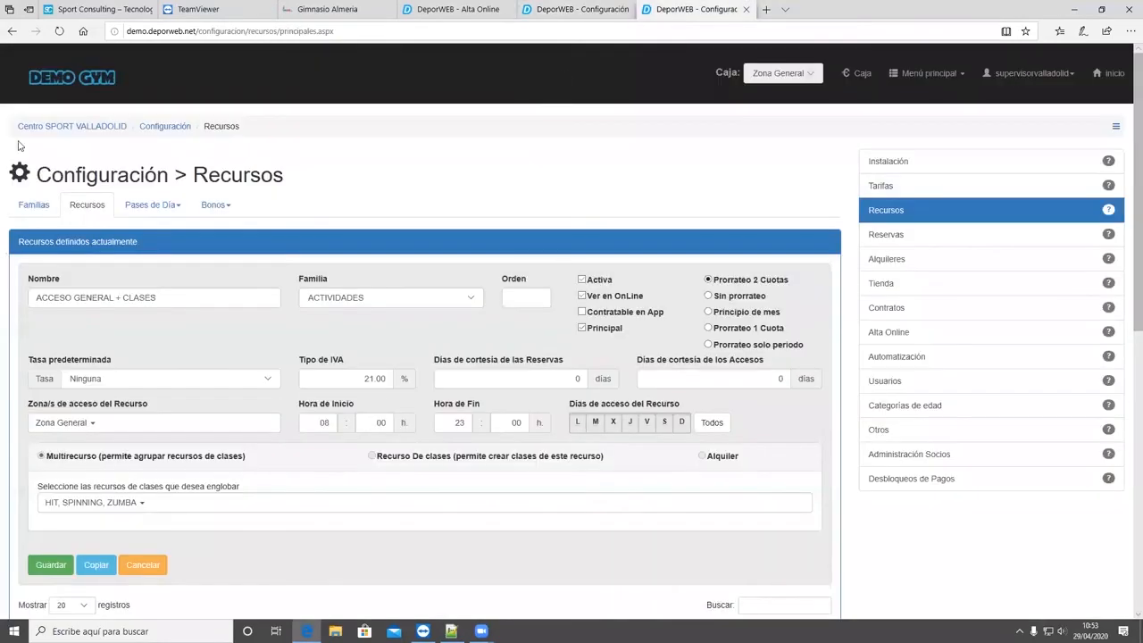
{"action": "left_click", "coordinate": [895, 282]}
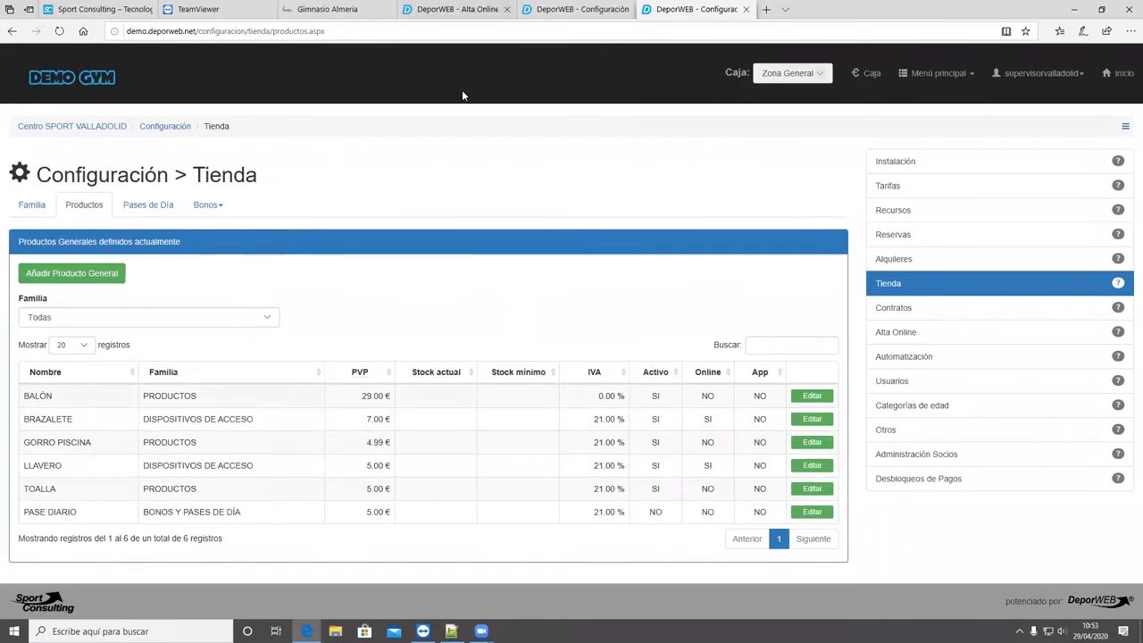
{"action": "left_click", "coordinate": [461, 9]}
{"action": "left_click", "coordinate": [567, 9]}
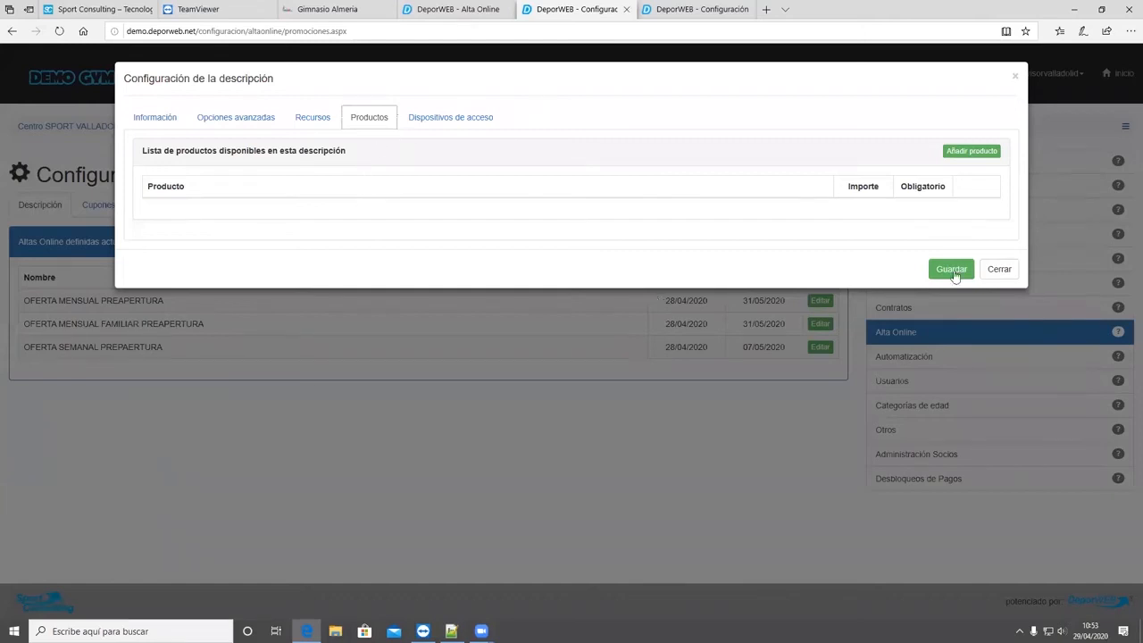
{"action": "left_click_drag", "start_coordinate": [944, 186], "coordinate": [899, 186]}
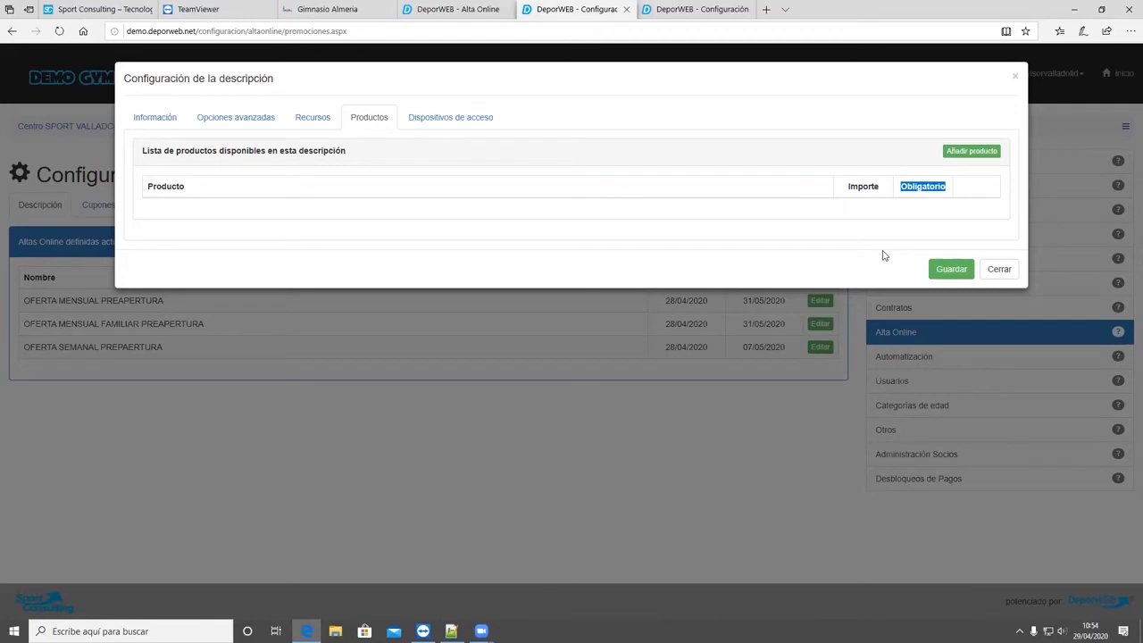
- Open the promotion's access devices and compare them with the products defined in Tienda
{"action": "left_click", "coordinate": [425, 125]}
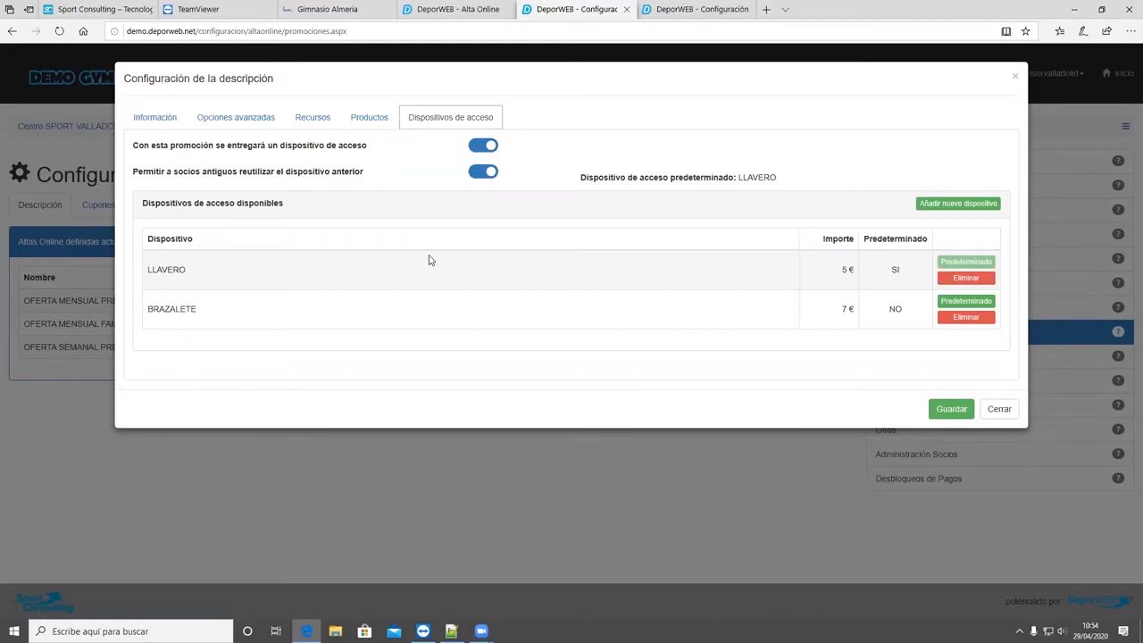
{"action": "key", "text": "ctrl+Tab"}
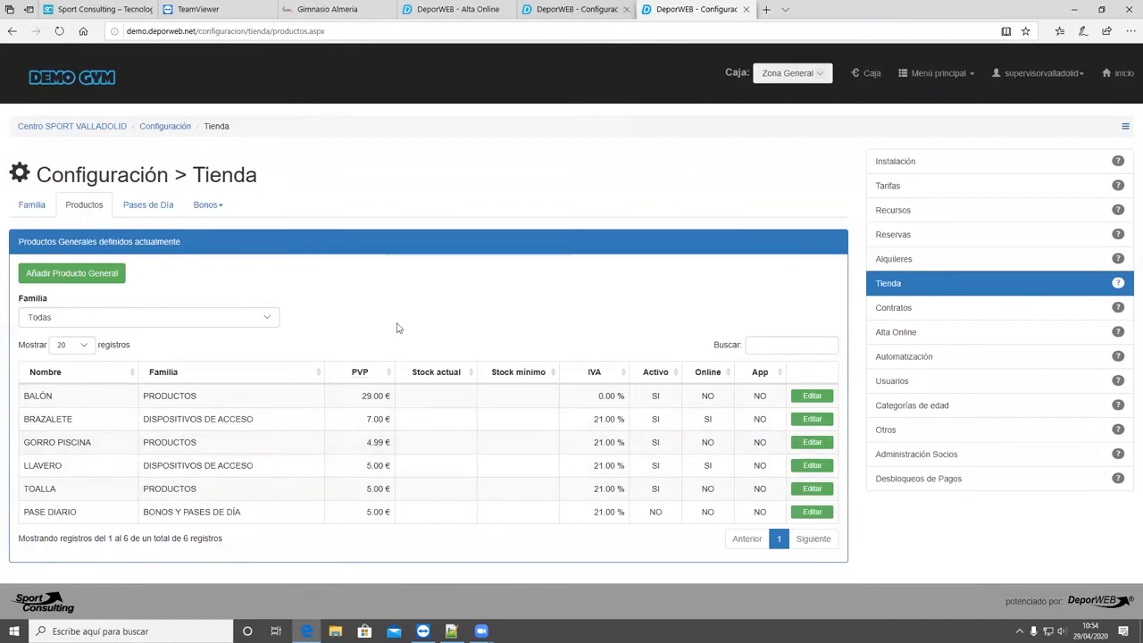
{"action": "key", "text": "ctrl+shift+Tab"}
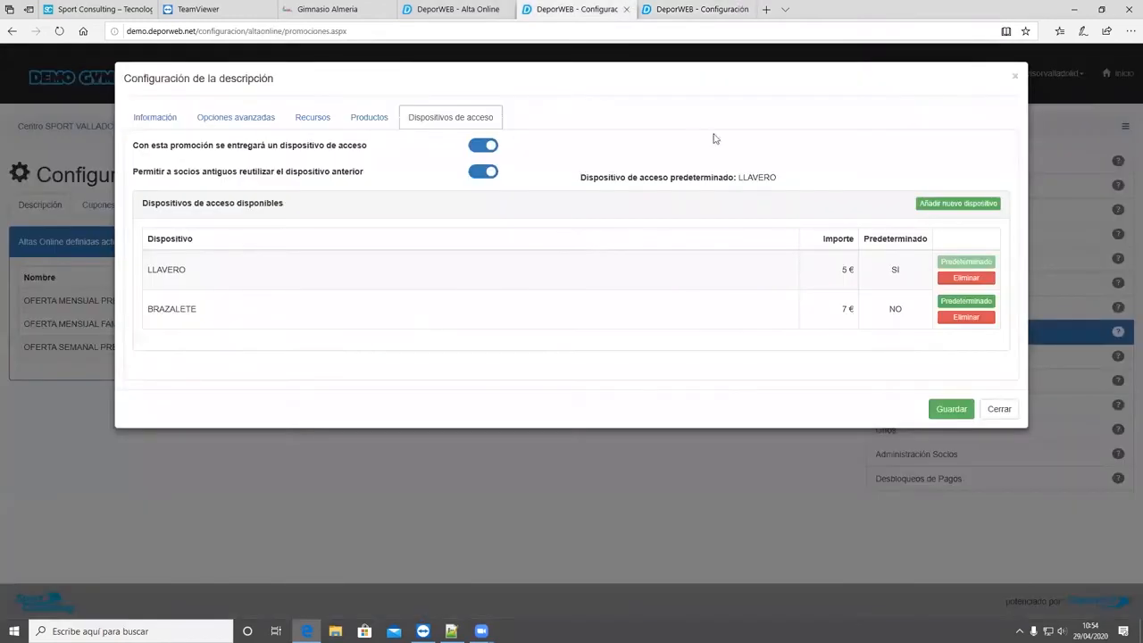
- Examine the options for handing out an access device with the promotion and letting former members reuse their previous device
{"action": "left_click_drag", "start_coordinate": [367, 148], "coordinate": [137, 153]}
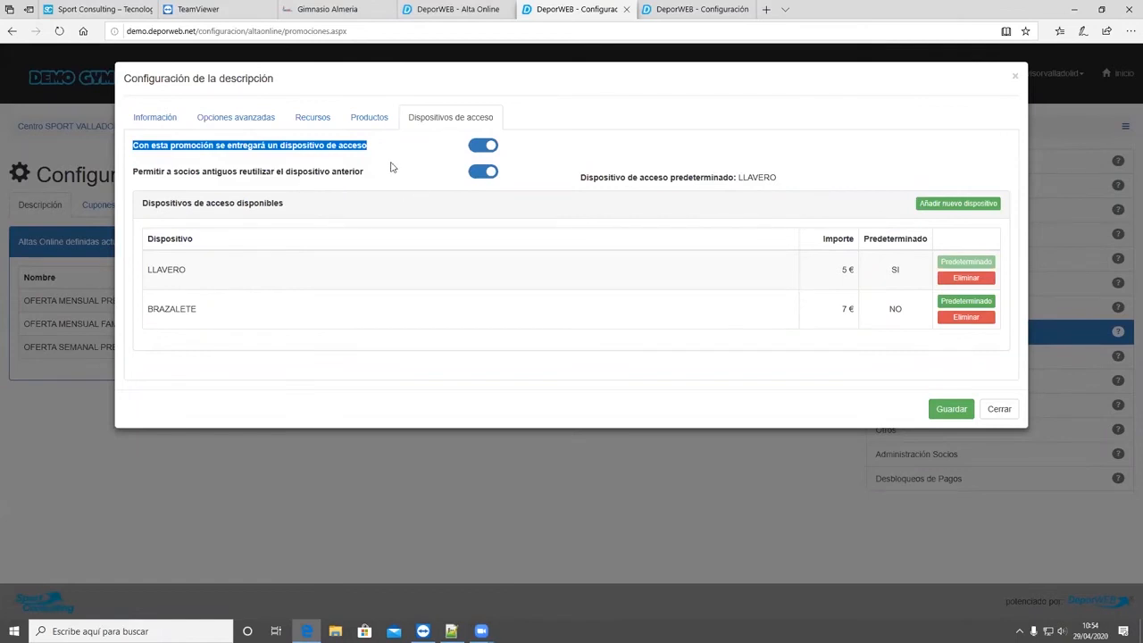
{"action": "left_click", "coordinate": [366, 173]}
{"action": "left_click_drag", "start_coordinate": [143, 184], "coordinate": [128, 179]}
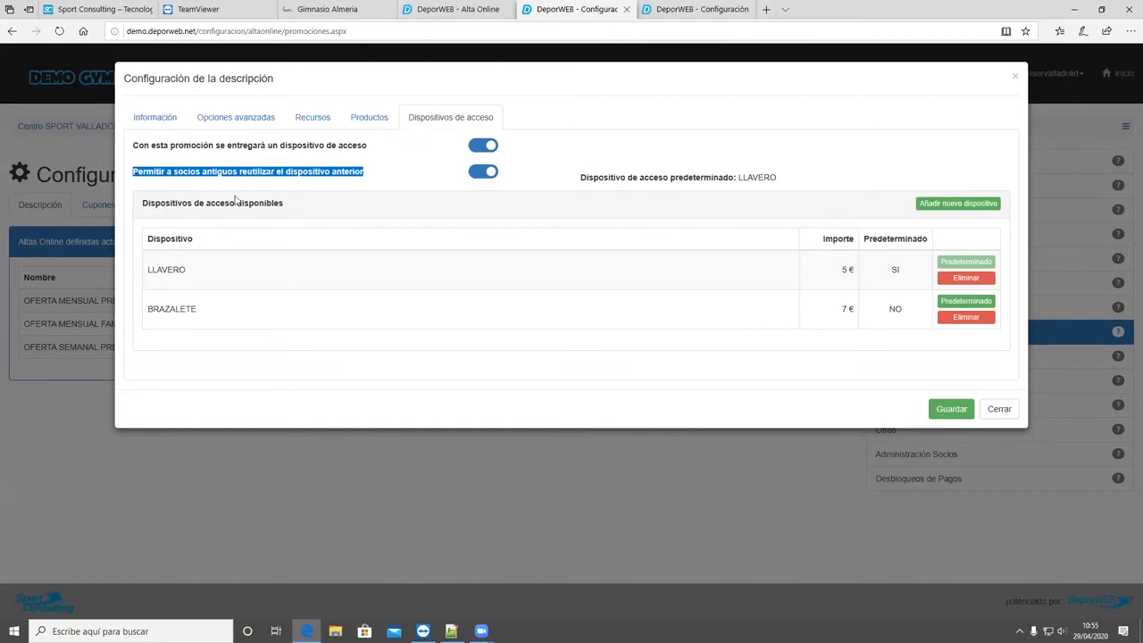
{"action": "left_click", "coordinate": [364, 168]}
{"action": "triple_click", "coordinate": [167, 180]}
{"action": "left_click", "coordinate": [186, 188]}
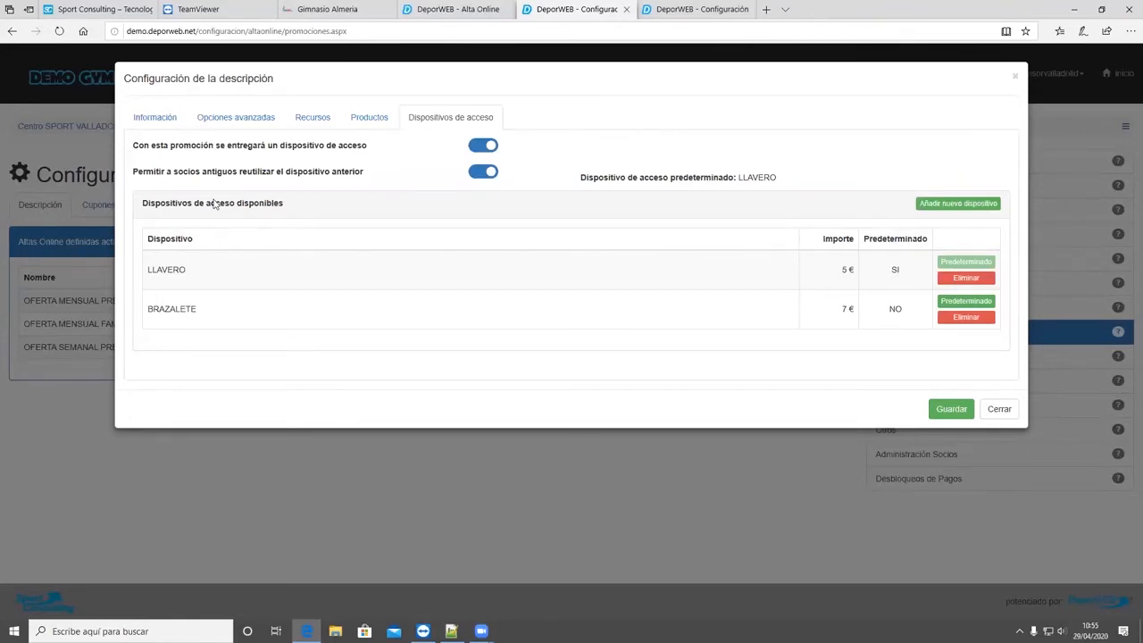
{"action": "left_click_drag", "start_coordinate": [364, 171], "coordinate": [138, 179]}
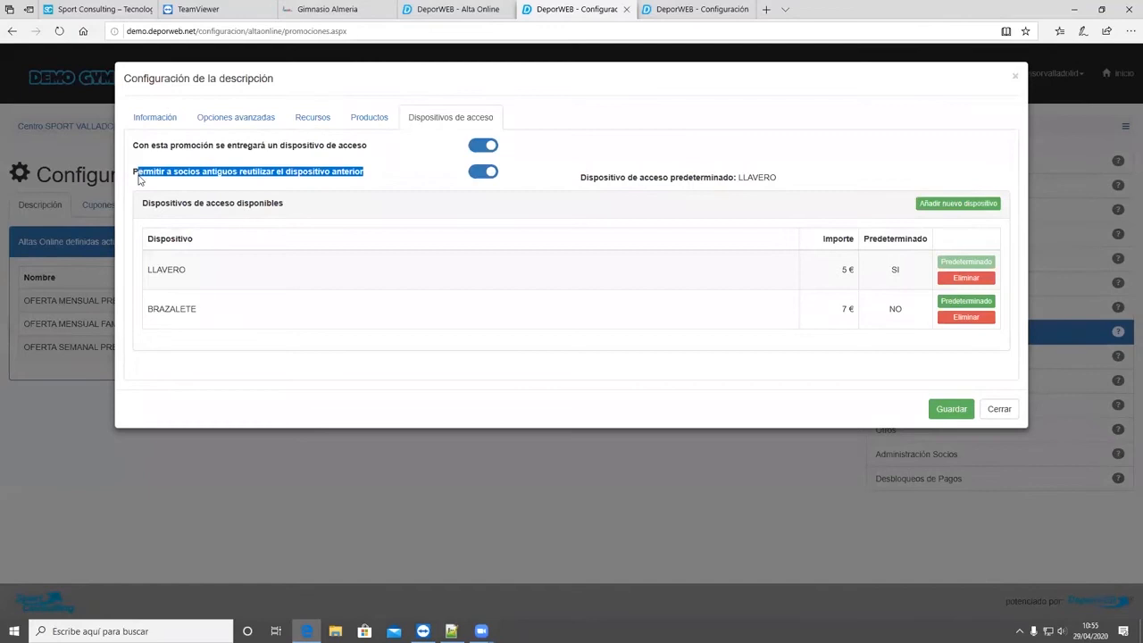
{"action": "left_click", "coordinate": [379, 176]}
{"action": "left_click_drag", "start_coordinate": [381, 179], "coordinate": [133, 178]}
{"action": "left_click", "coordinate": [370, 174]}
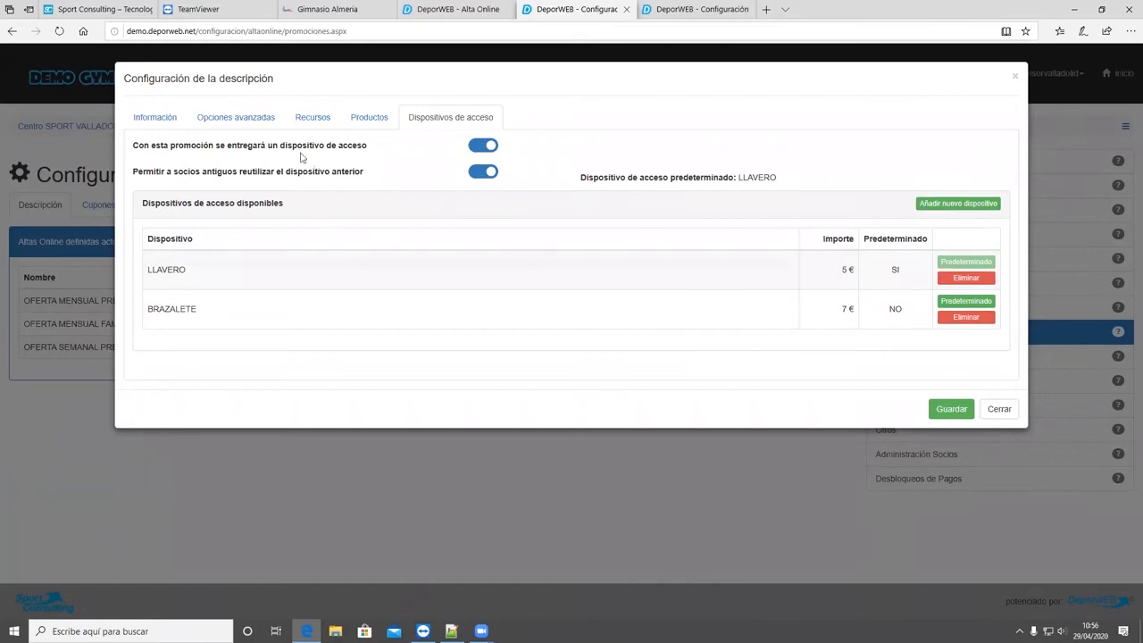
- Check the promotion's advanced options, return to its access devices and close the configuration without saving
{"action": "left_click", "coordinate": [254, 123]}
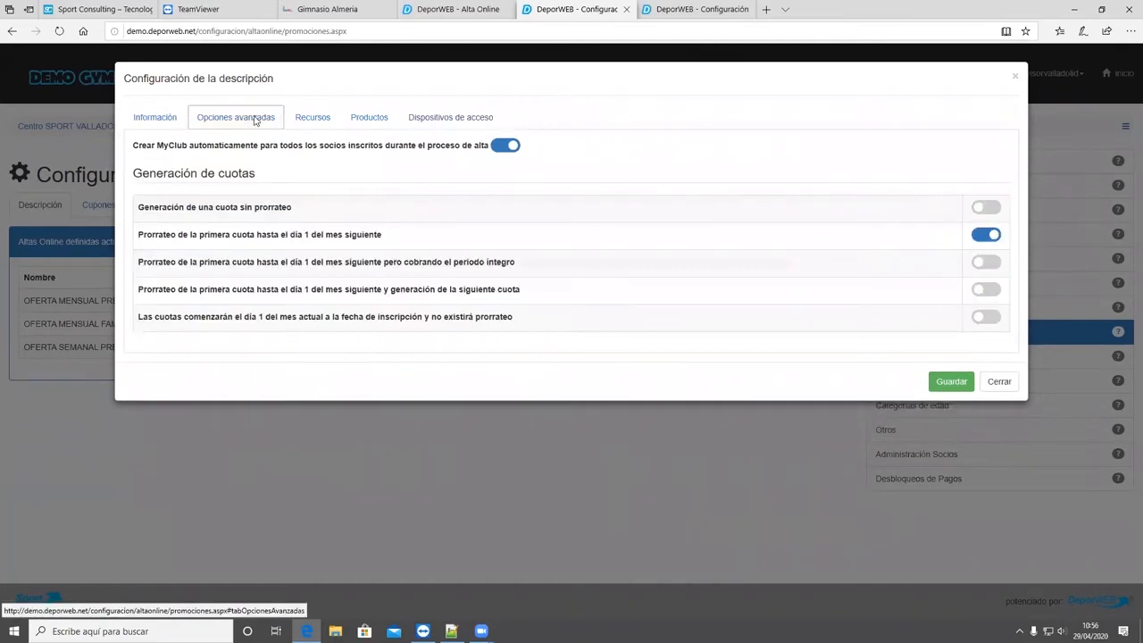
{"action": "left_click", "coordinate": [451, 117]}
{"action": "left_click", "coordinate": [988, 411]}
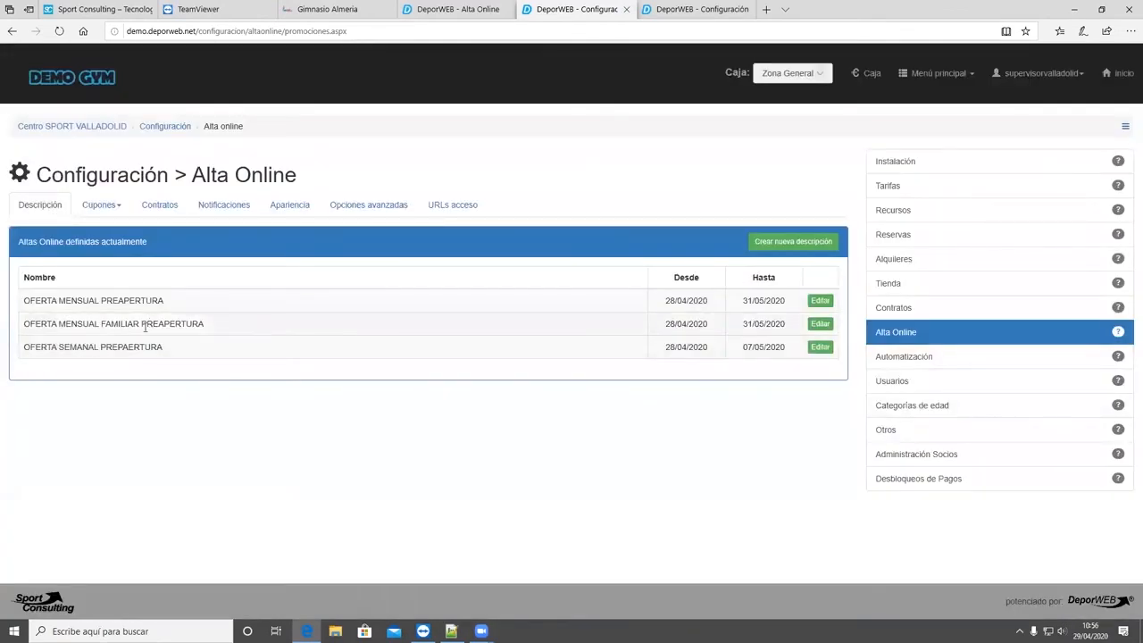
- Start a new discount coupon in Alta Online and replace its generated code with promocion
{"action": "left_click", "coordinate": [90, 209]}
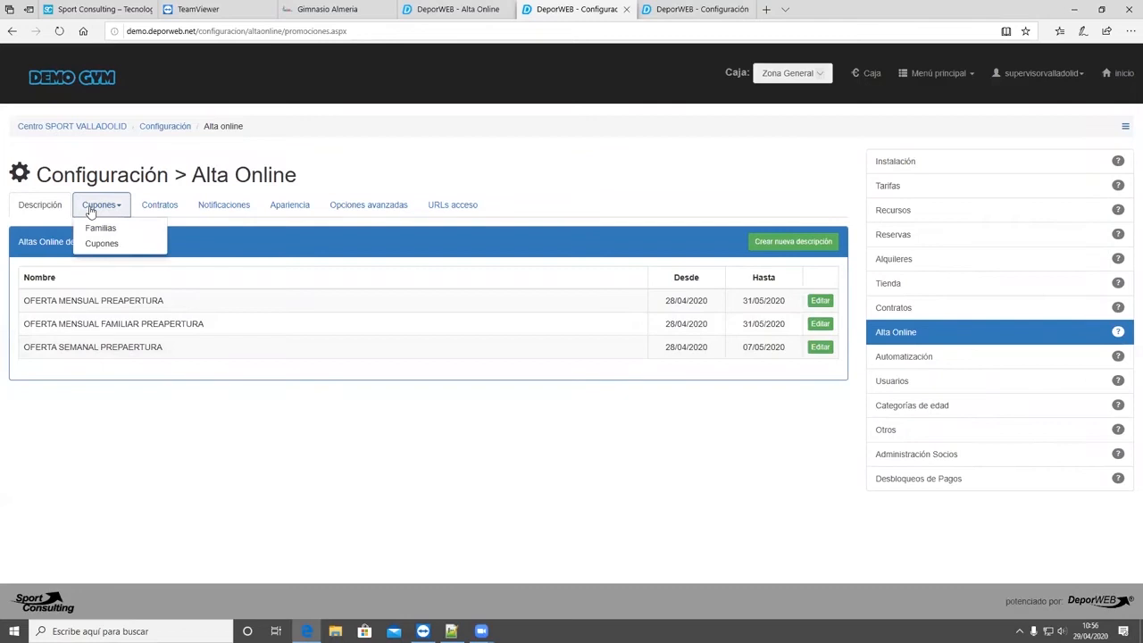
{"action": "left_click", "coordinate": [97, 243]}
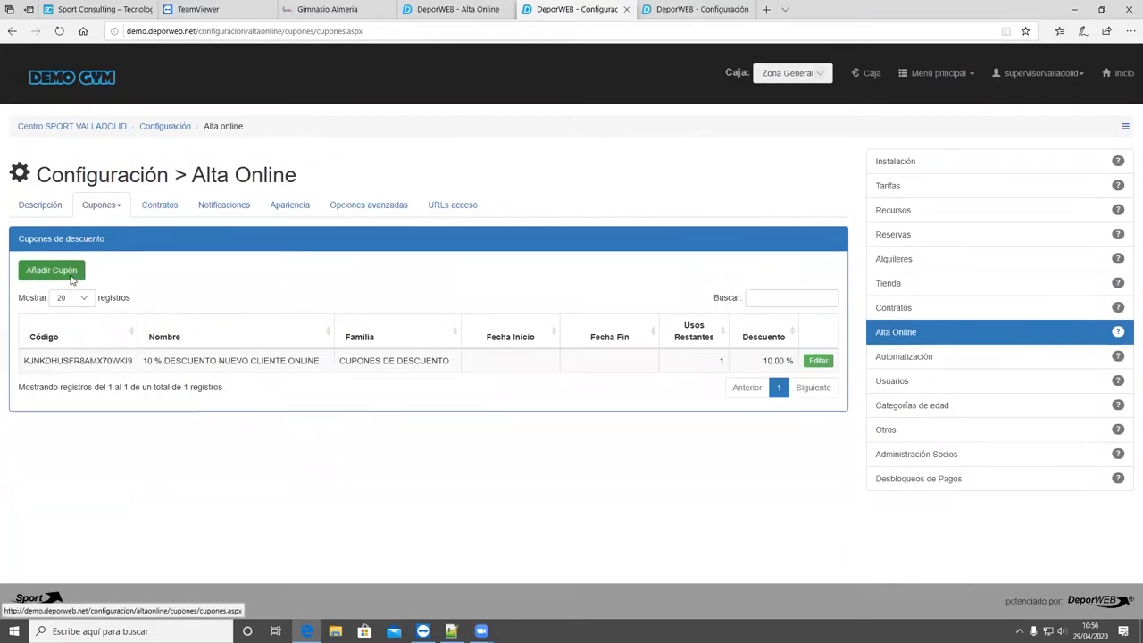
{"action": "left_click", "coordinate": [70, 272]}
{"action": "left_click_drag", "start_coordinate": [151, 294], "coordinate": [15, 298]}
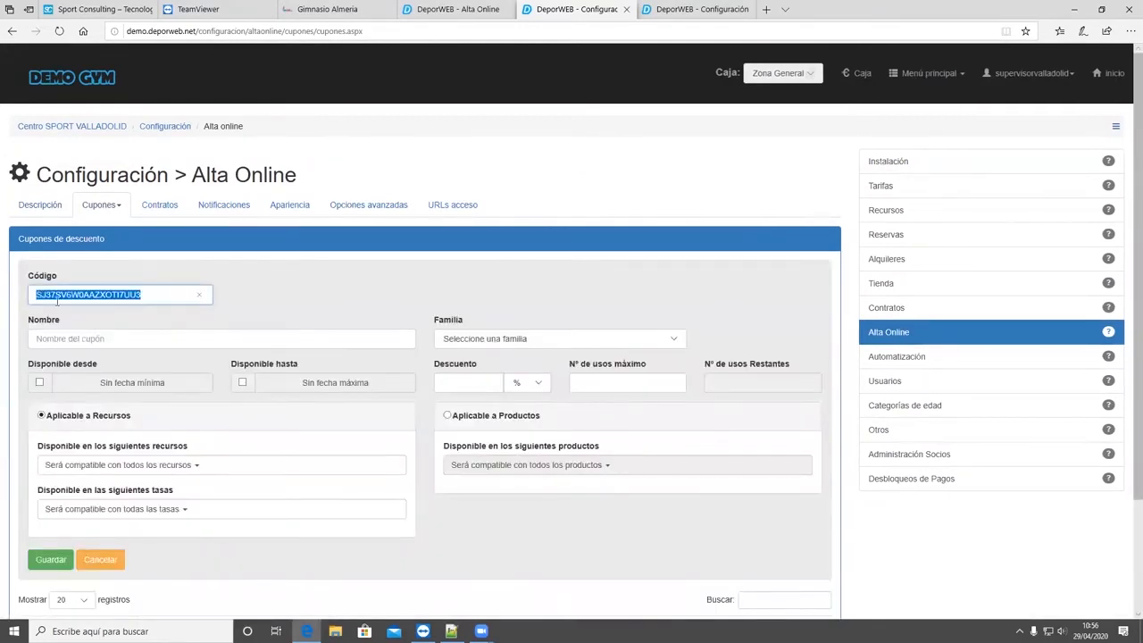
{"action": "left_click", "coordinate": [266, 308]}
{"action": "left_click_drag", "start_coordinate": [144, 298], "coordinate": [10, 305]}
{"action": "type", "text": "promocion"}
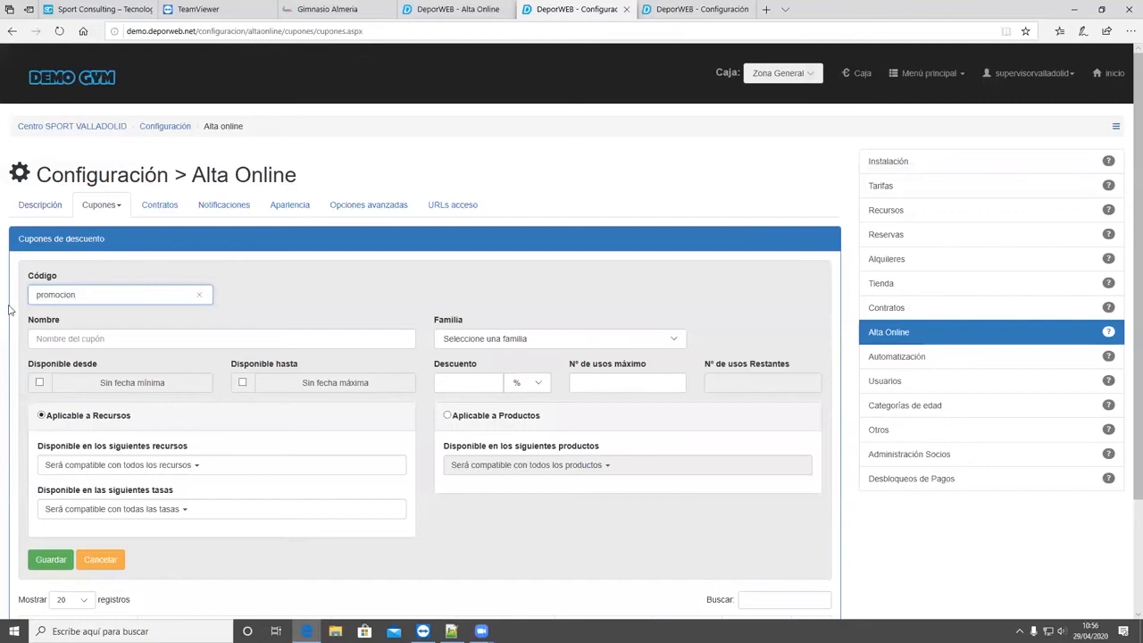
- Review the resources and fees that the new coupon can be made compatible with, leaving all of them unselected
{"action": "left_click", "coordinate": [57, 337]}
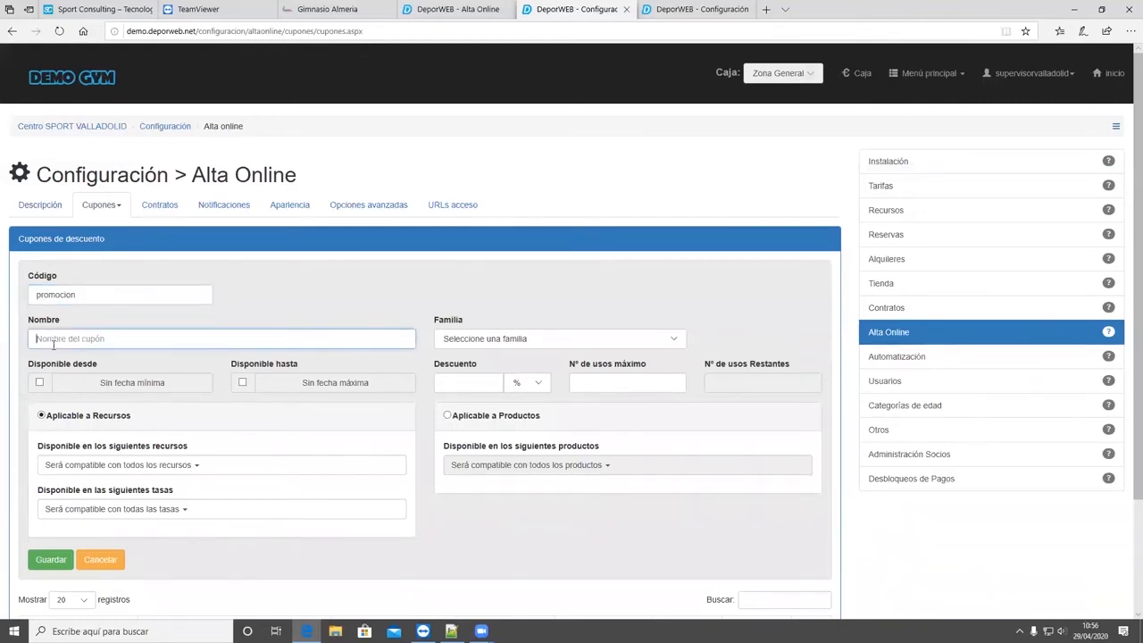
{"action": "scroll", "coordinate": [69, 363], "scroll_direction": "down", "scroll_amount": 2}
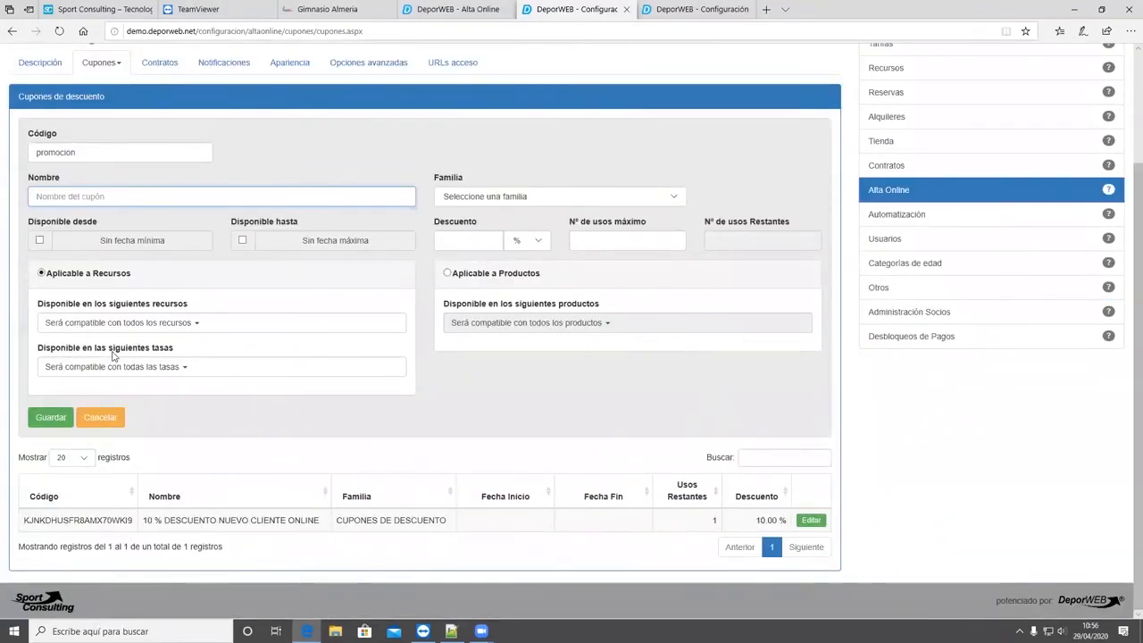
{"action": "left_click", "coordinate": [136, 323]}
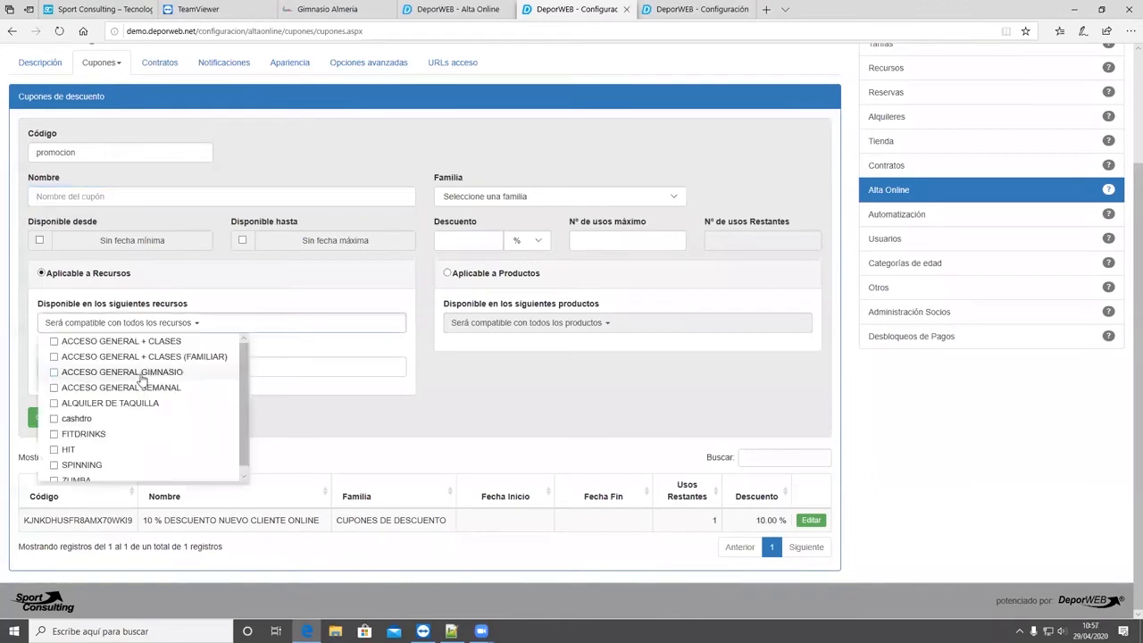
{"action": "left_click", "coordinate": [198, 325]}
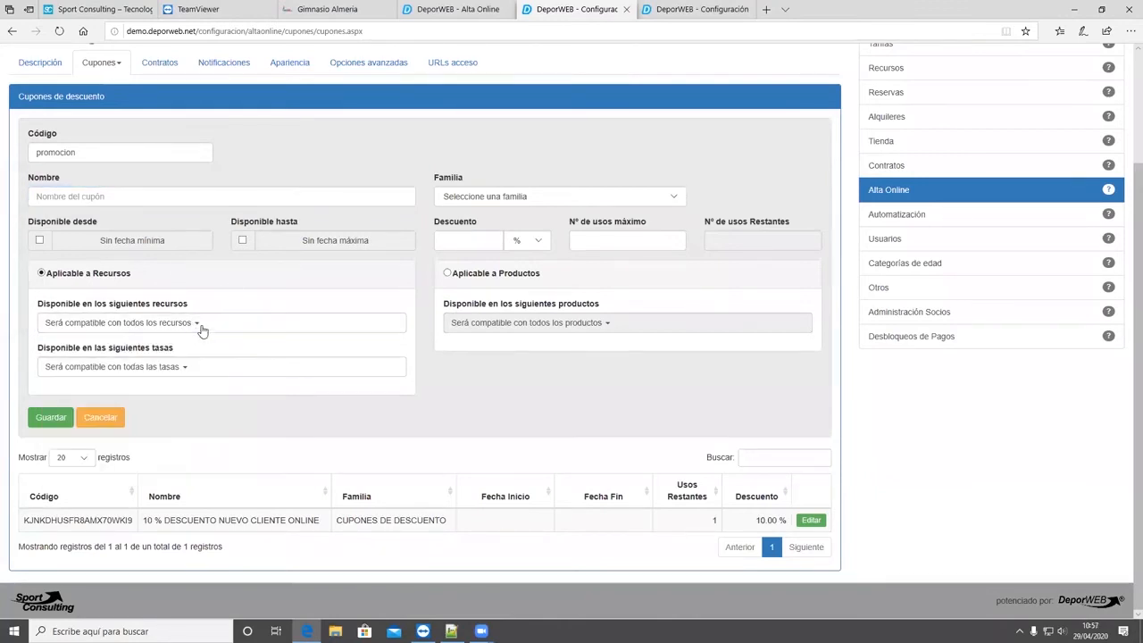
{"action": "left_click", "coordinate": [193, 372]}
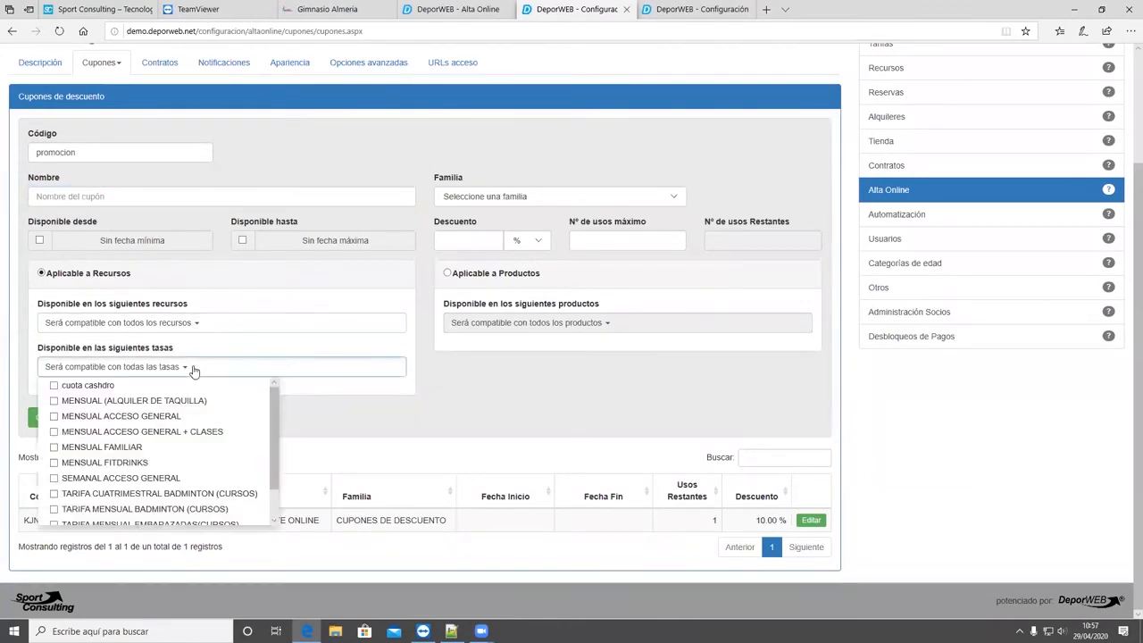
{"action": "left_click", "coordinate": [250, 285]}
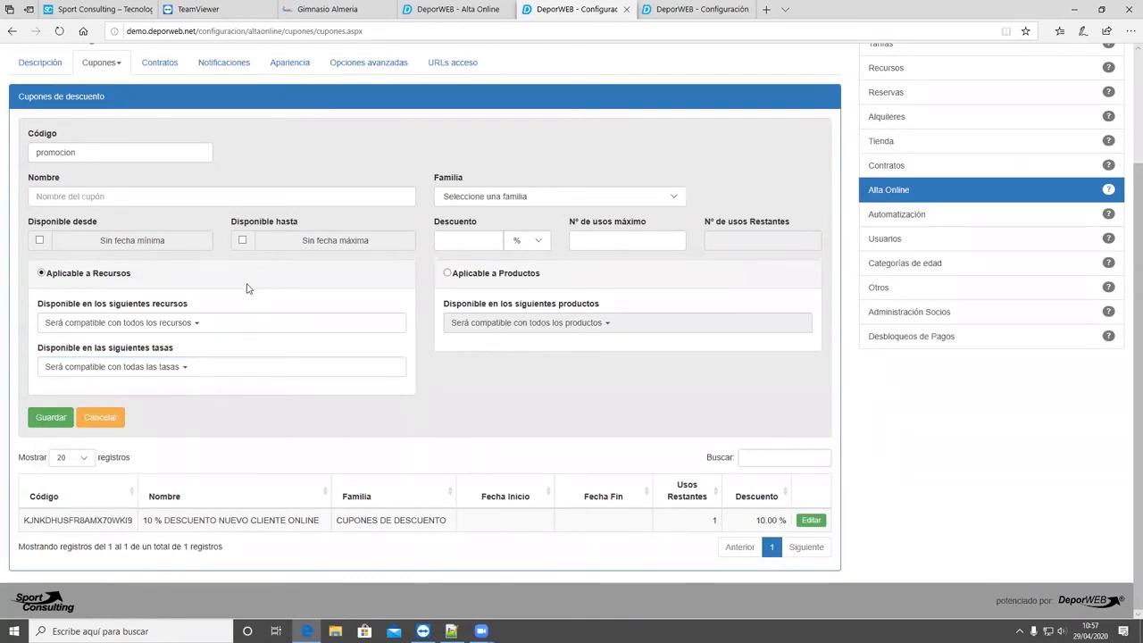
- Review the coupon's code and discount units, keeping %, and set the maximum number of uses to 2
{"action": "double_click", "coordinate": [103, 153]}
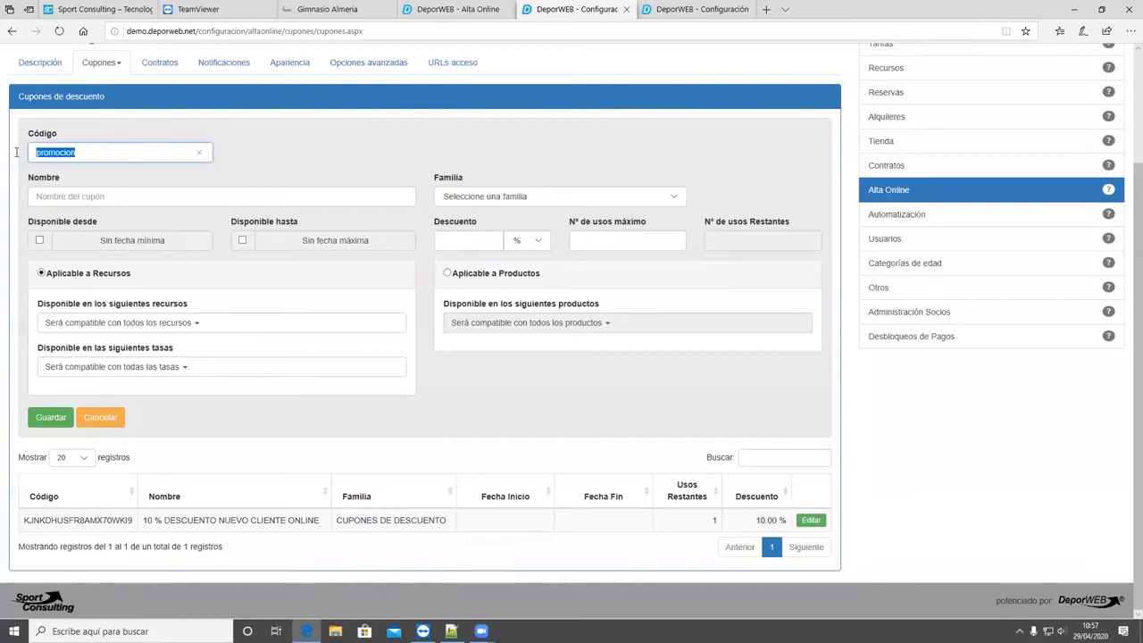
{"action": "left_click", "coordinate": [272, 153]}
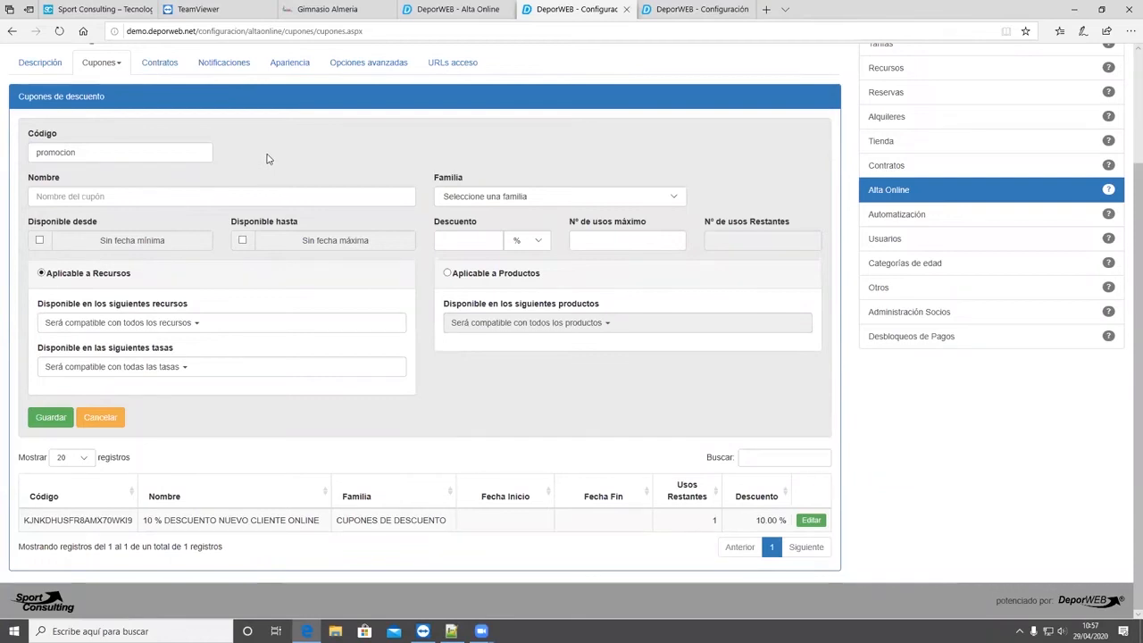
{"action": "left_click", "coordinate": [479, 243]}
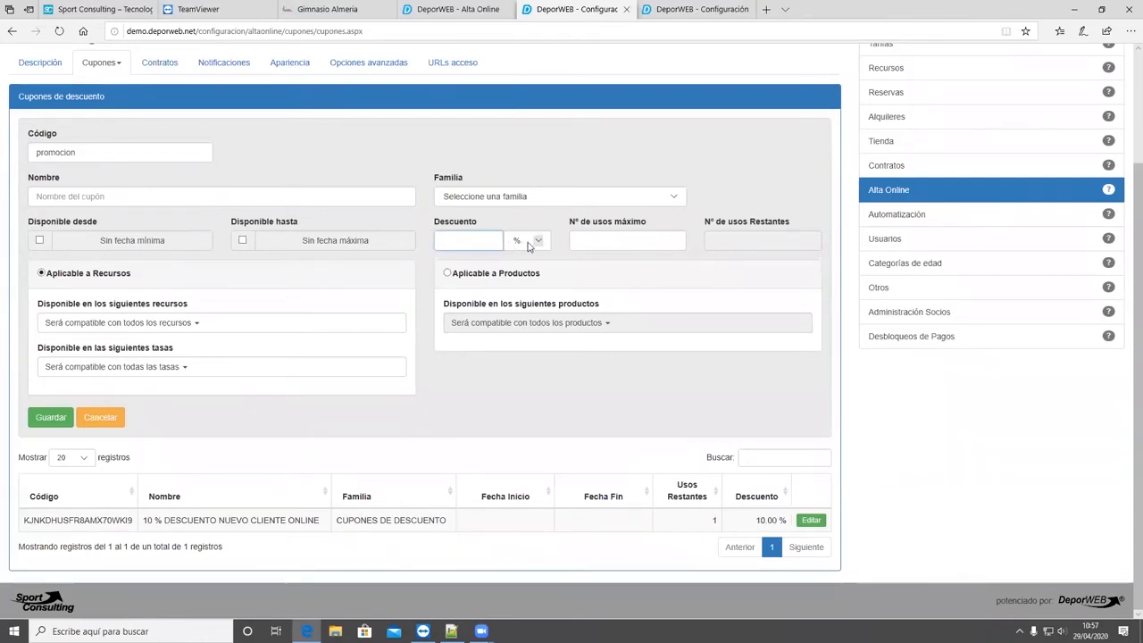
{"action": "left_click", "coordinate": [528, 246]}
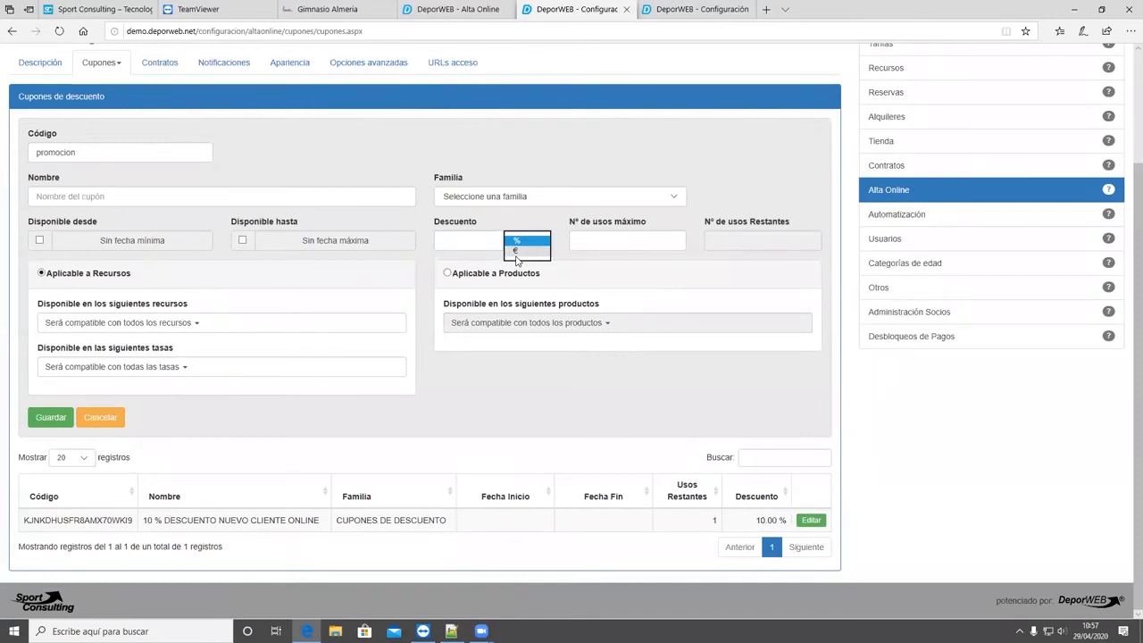
{"action": "left_click", "coordinate": [581, 246]}
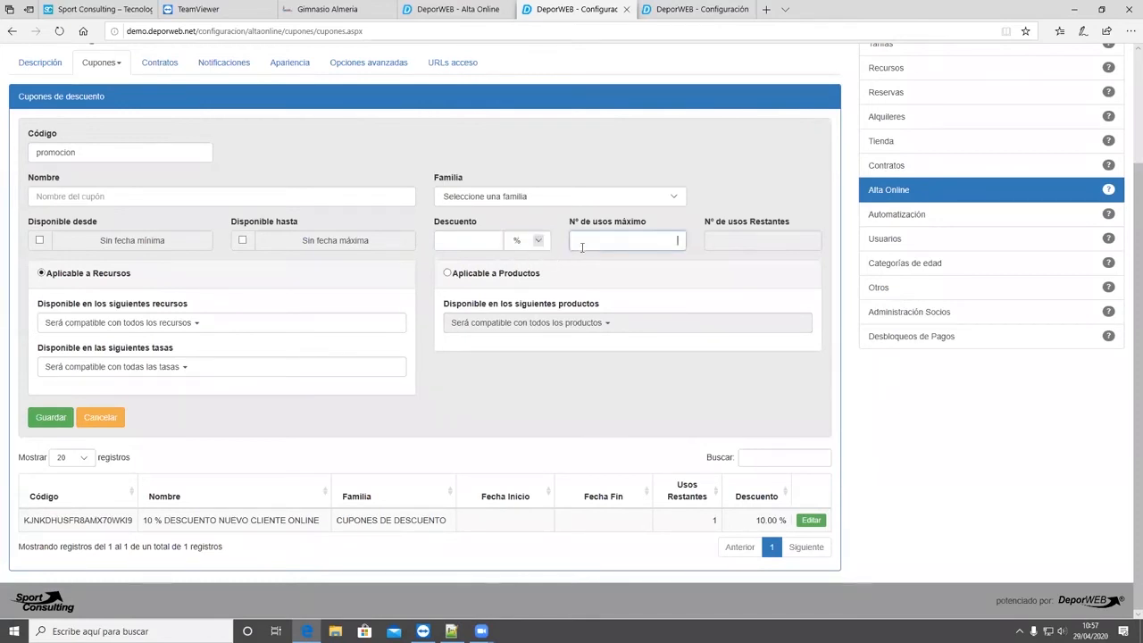
{"action": "type", "text": "2"}
{"action": "double_click", "coordinate": [662, 241]}
- Review the coupon's code, remaining uses, compatible resources and discount field, leaving the resources unselected and the discount empty
{"action": "left_click", "coordinate": [15, 171]}
{"action": "double_click", "coordinate": [59, 155]}
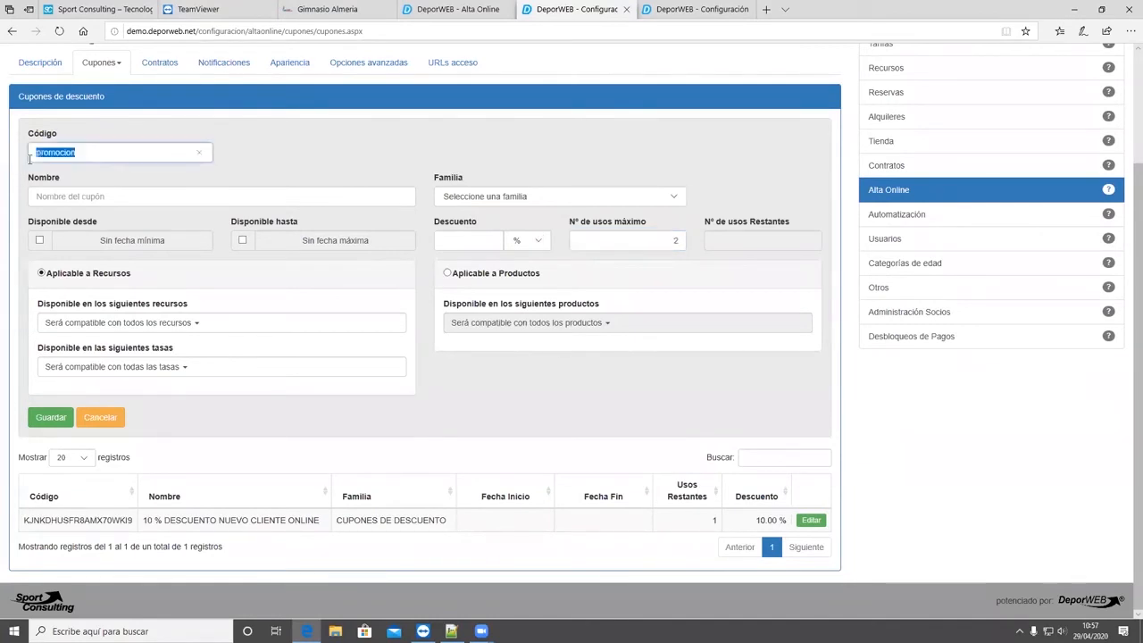
{"action": "left_click", "coordinate": [724, 238]}
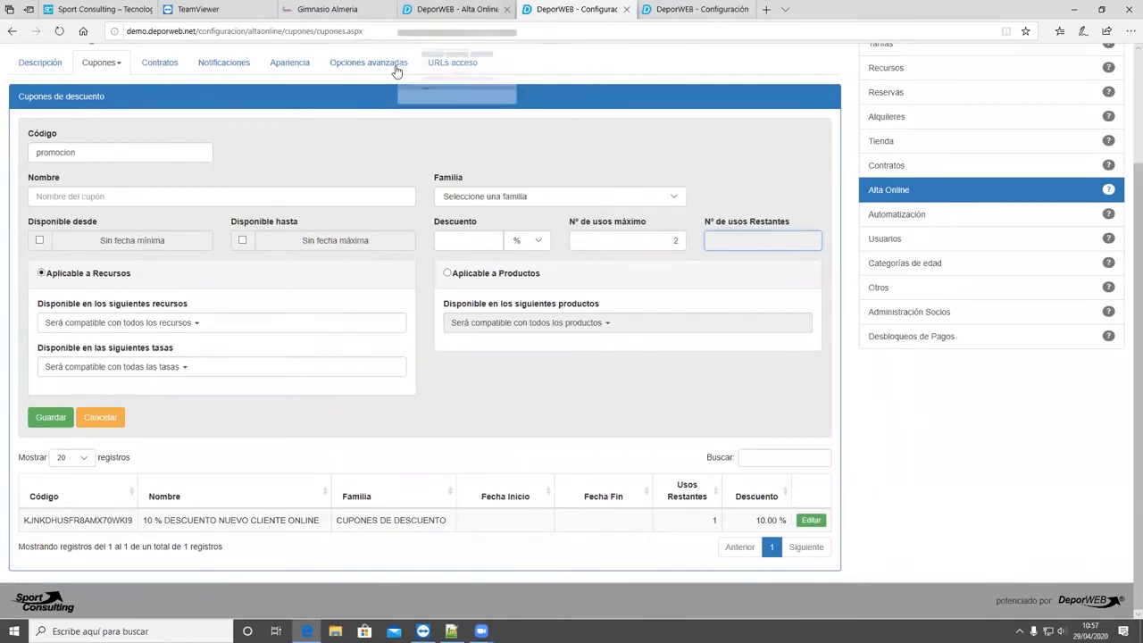
{"action": "left_click", "coordinate": [322, 164]}
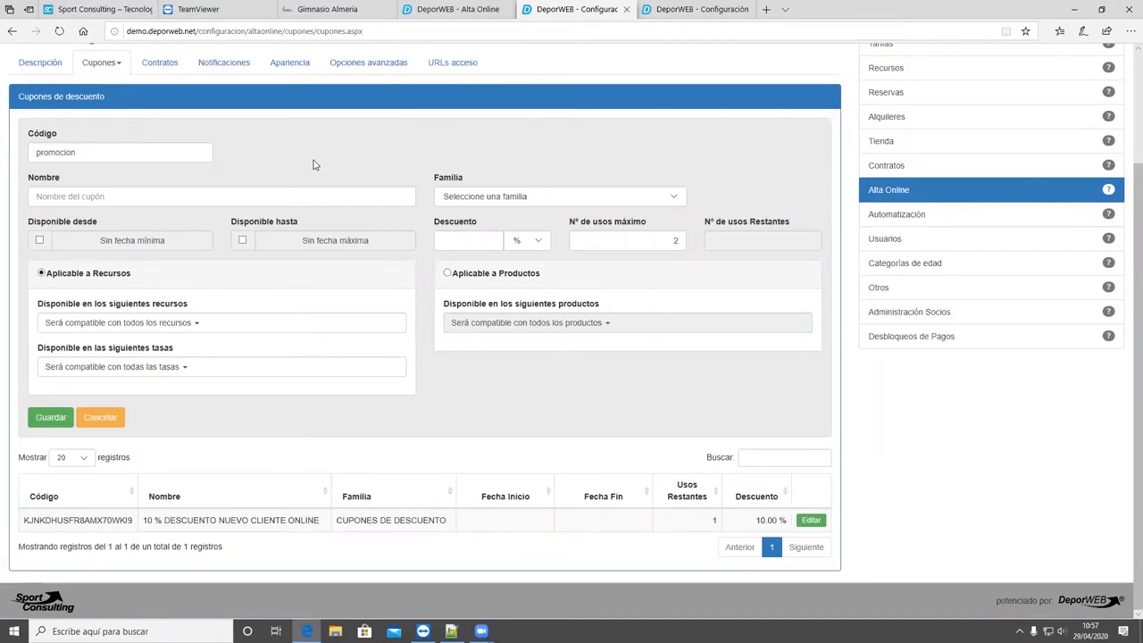
{"action": "left_click", "coordinate": [258, 327]}
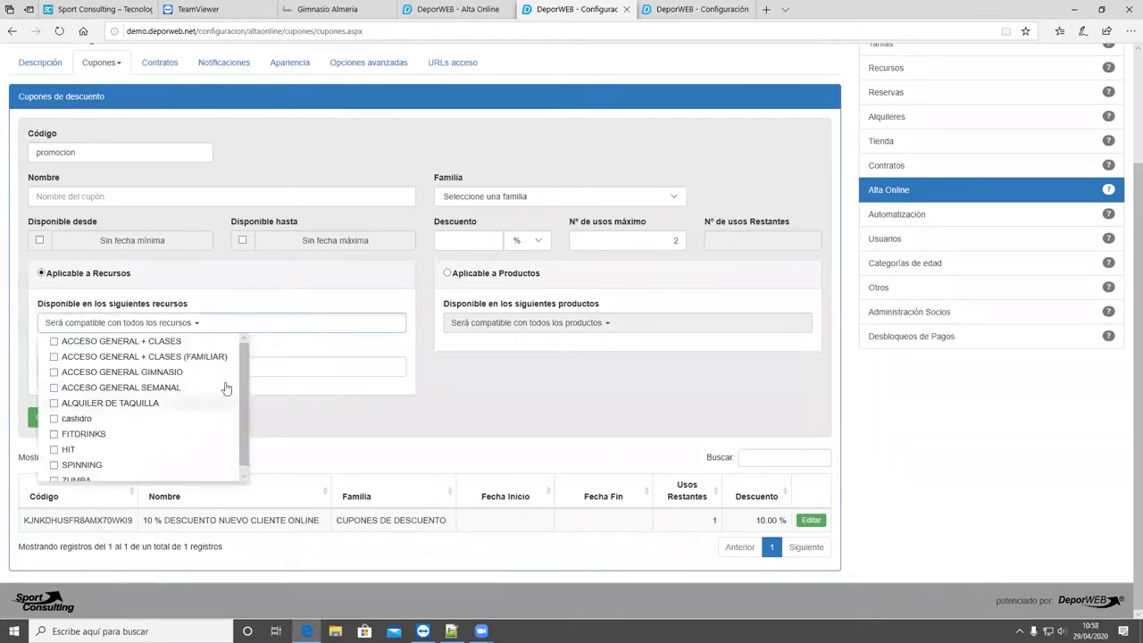
{"action": "left_click", "coordinate": [300, 272]}
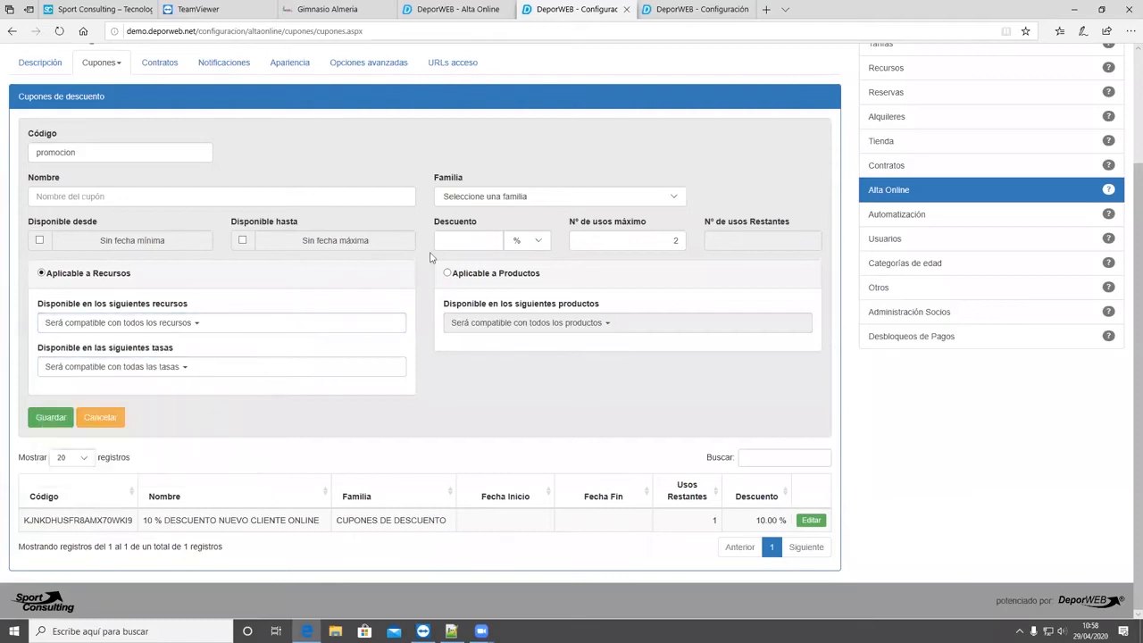
{"action": "left_click", "coordinate": [448, 247]}
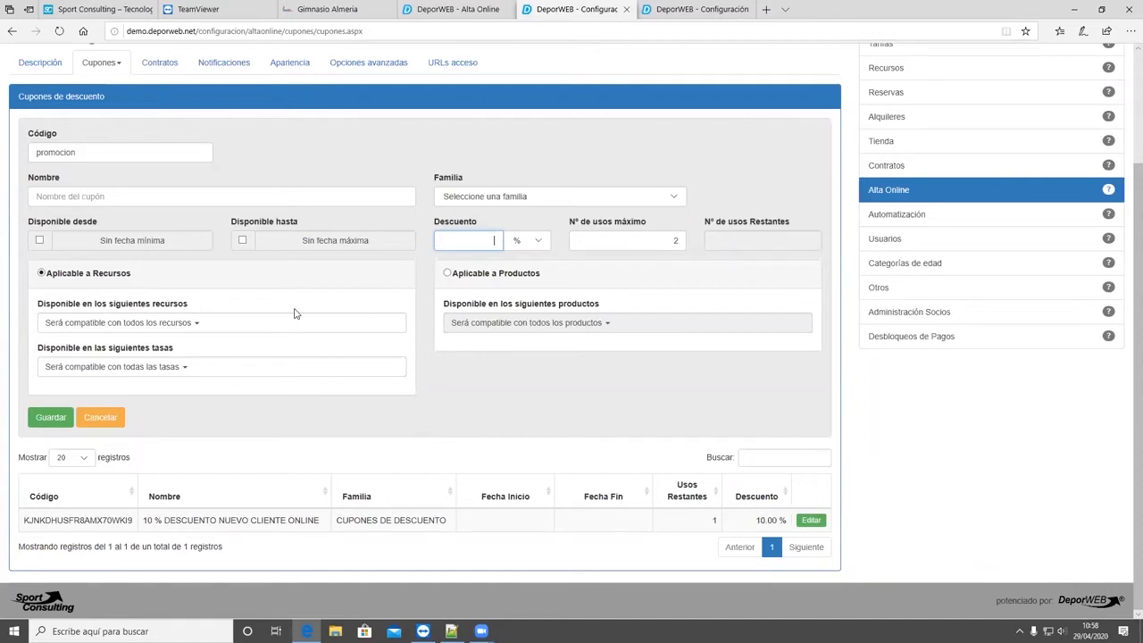
- Leave the coupon unsaved and check Alta Online's contracts against the general contract configuration, including the Mandato contract's active state and the contract editor
{"action": "scroll", "coordinate": [186, 276], "scroll_direction": "up", "scroll_amount": 2}
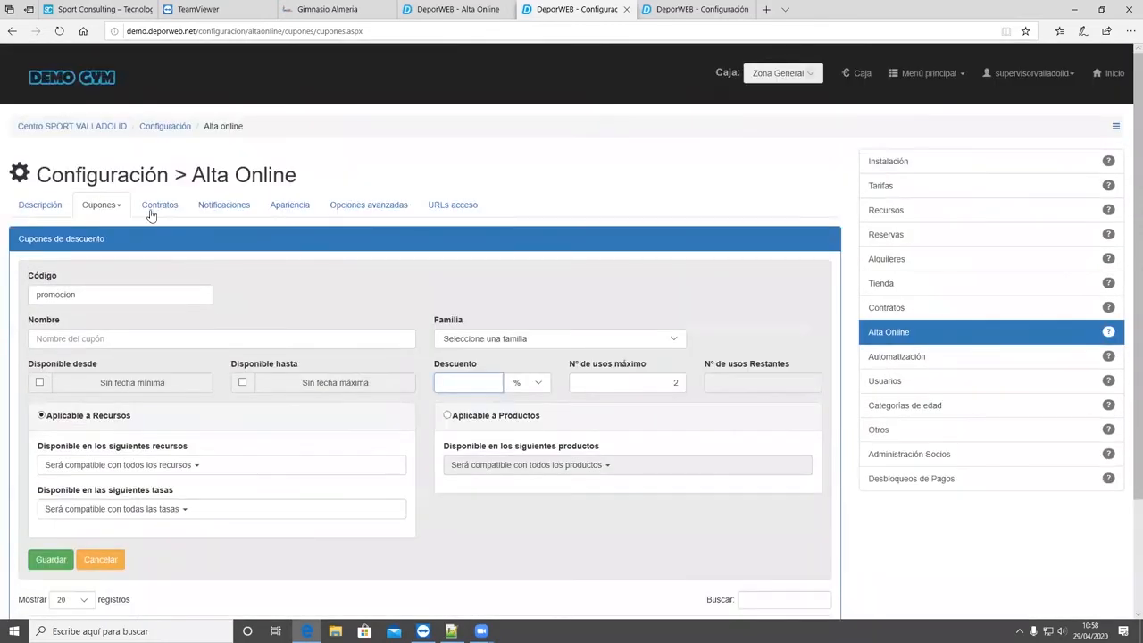
{"action": "left_click", "coordinate": [152, 215]}
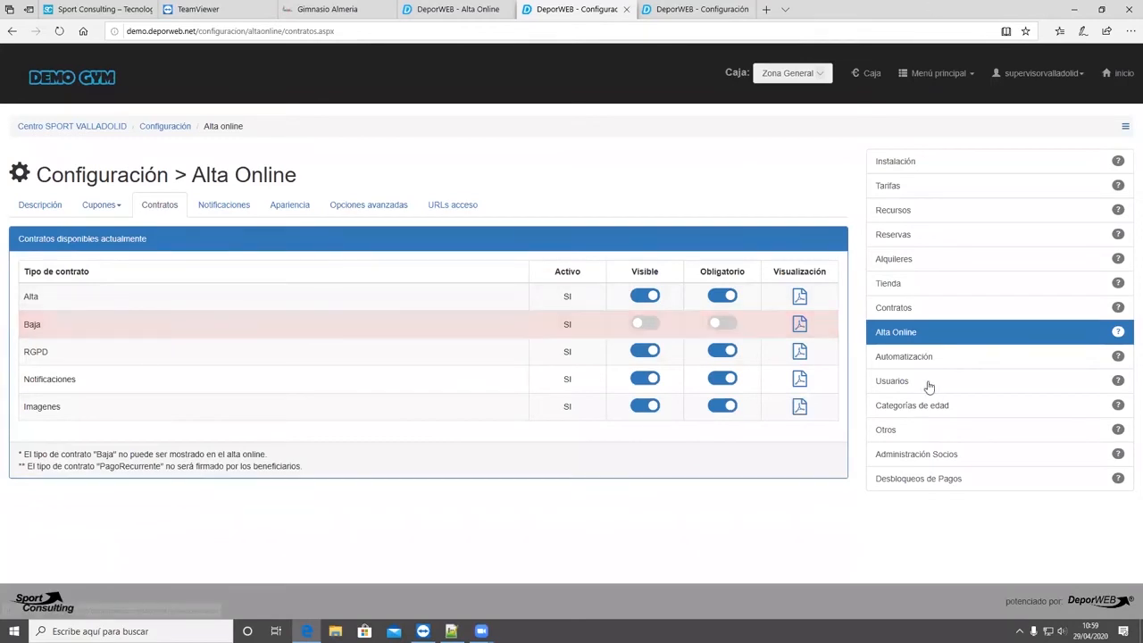
{"action": "left_click", "coordinate": [890, 309]}
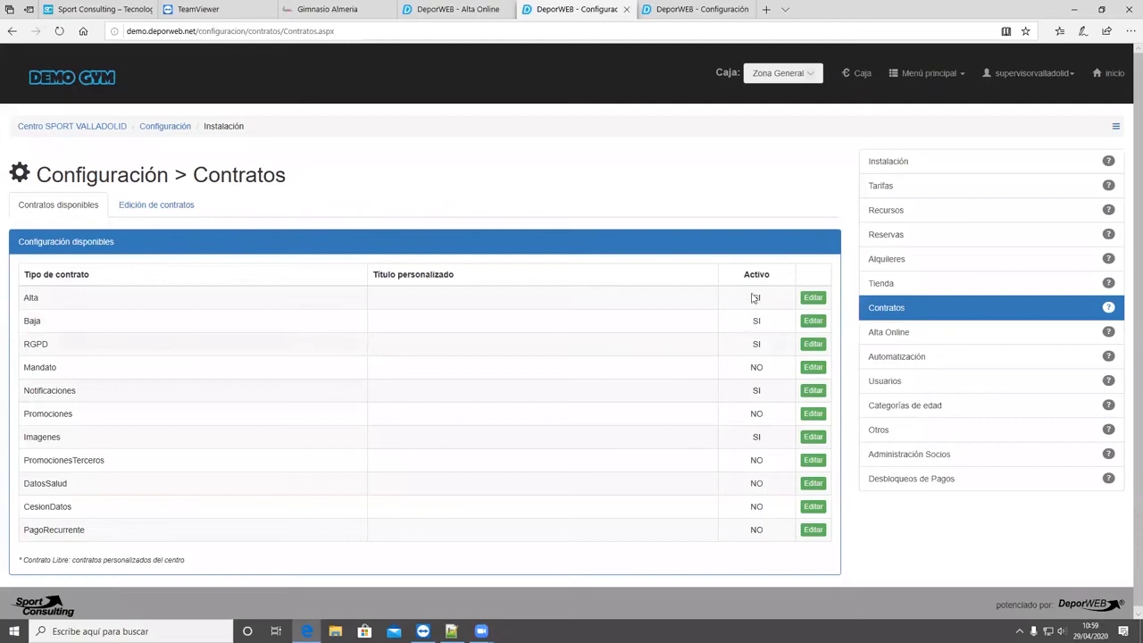
{"action": "double_click", "coordinate": [759, 369]}
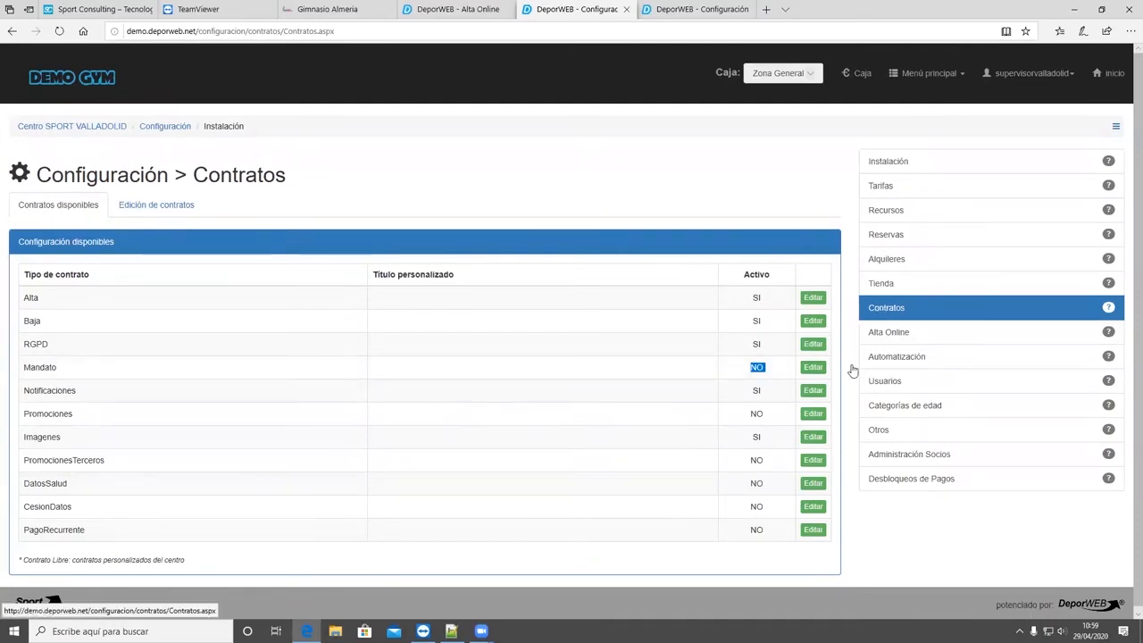
{"action": "left_click", "coordinate": [150, 219]}
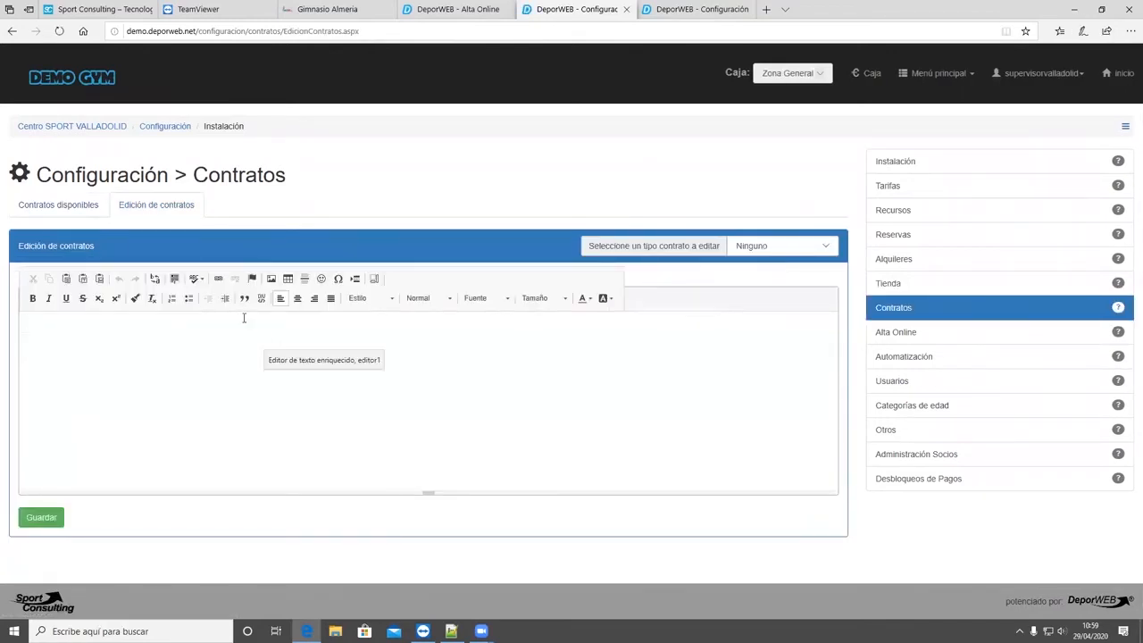
{"action": "left_click", "coordinate": [84, 204]}
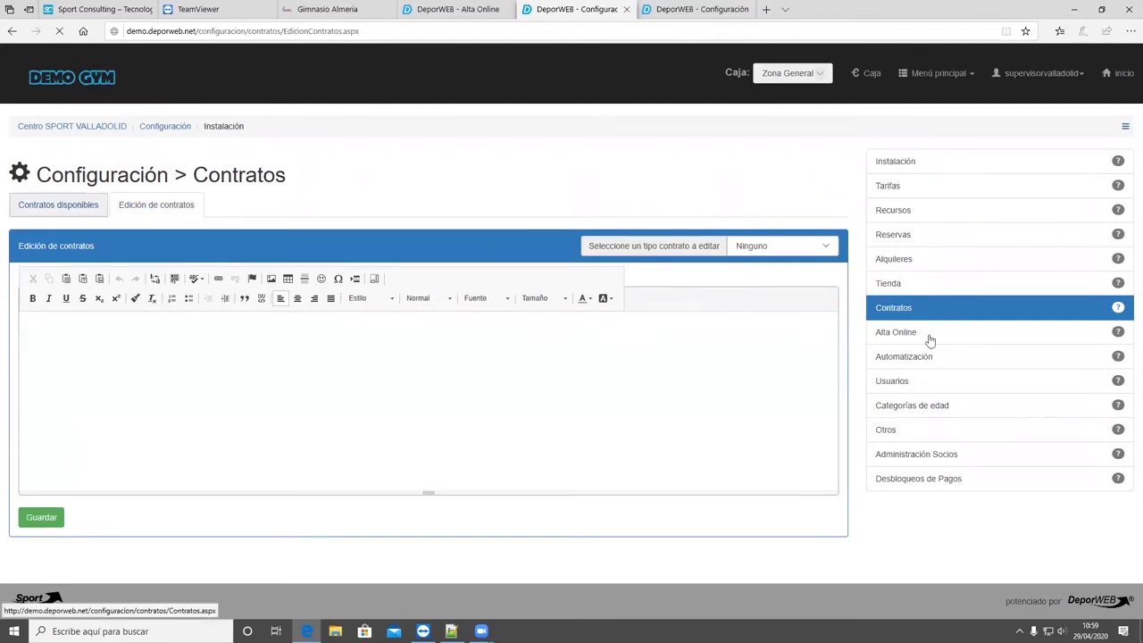
- Return to Alta Online's contracts, switch the Alta contract's visibility off and on again, and dismiss the save notice
{"action": "left_click", "coordinate": [920, 334]}
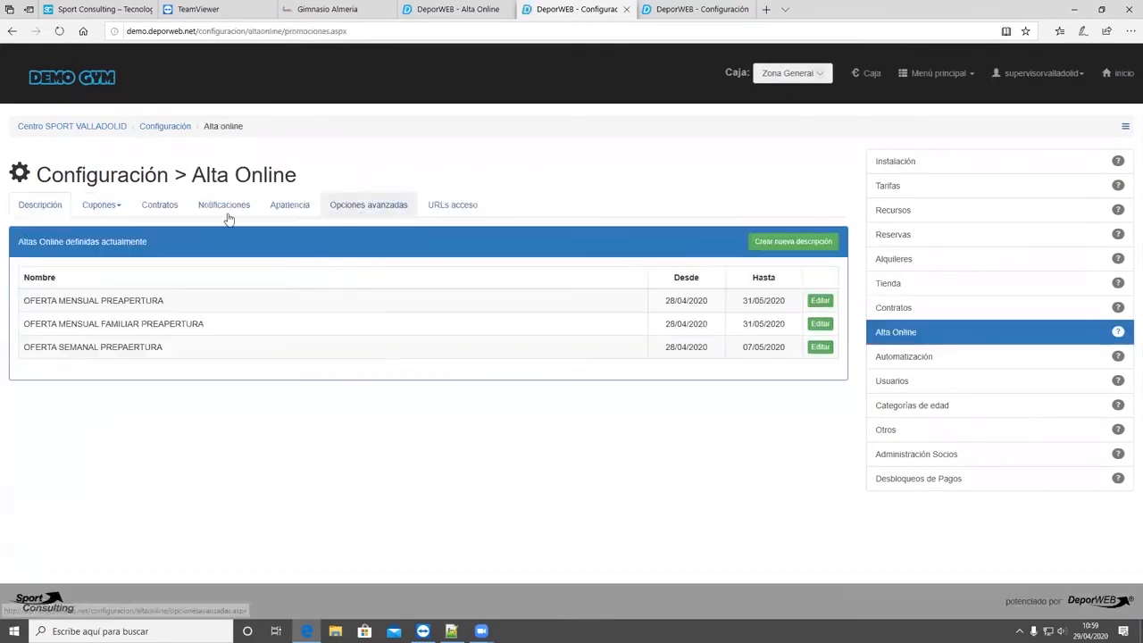
{"action": "left_click", "coordinate": [160, 204]}
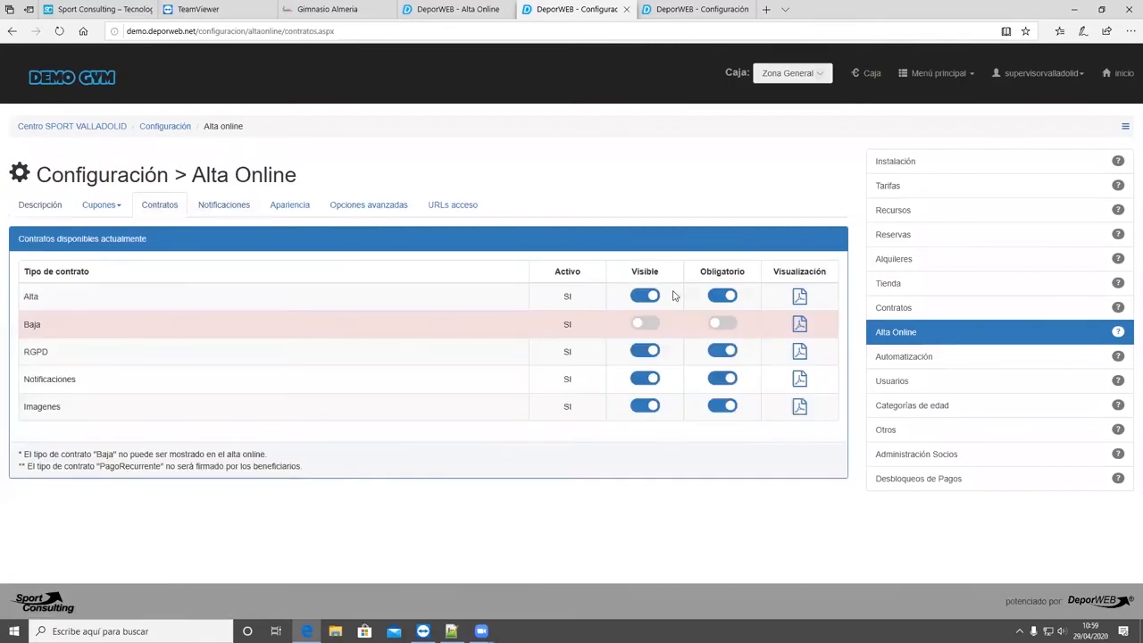
{"action": "left_click", "coordinate": [635, 295]}
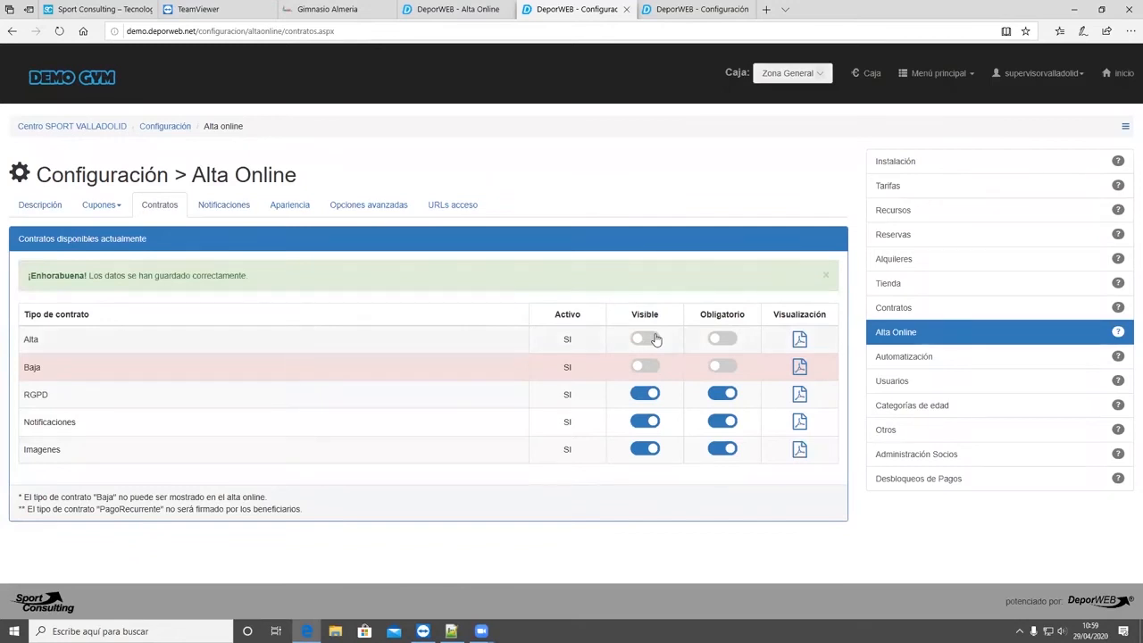
{"action": "left_click", "coordinate": [656, 339]}
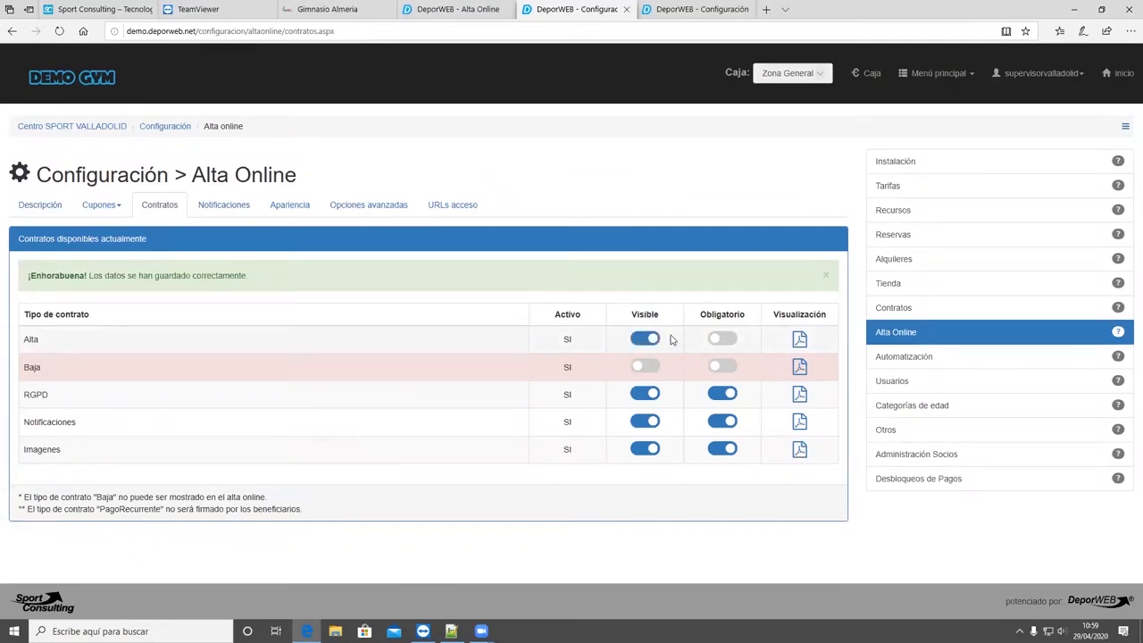
{"action": "left_click", "coordinate": [823, 277]}
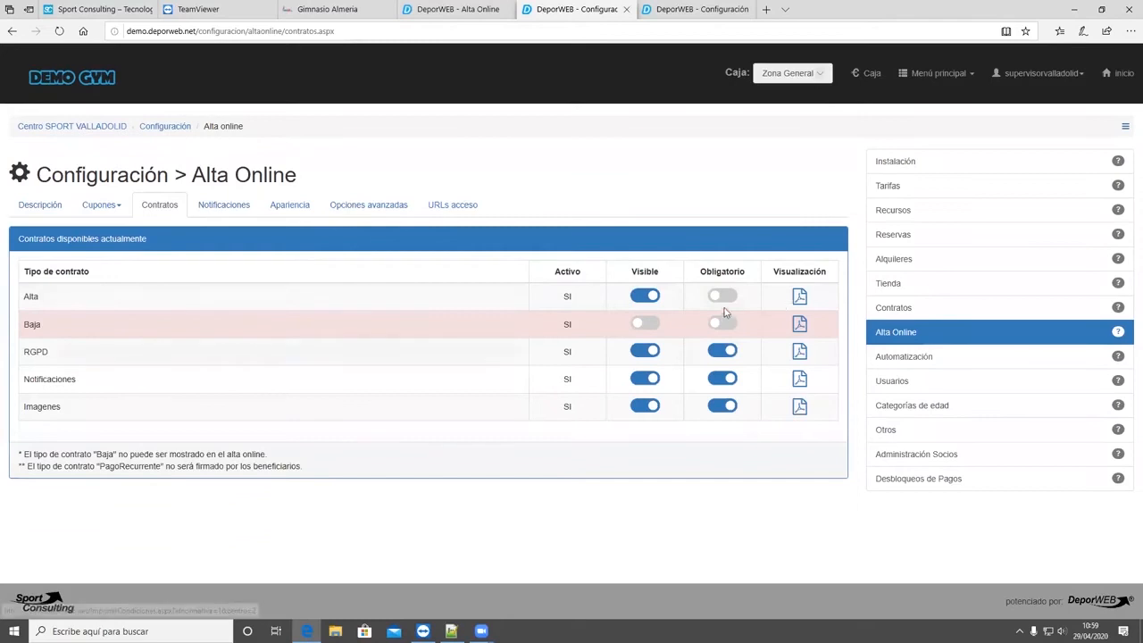
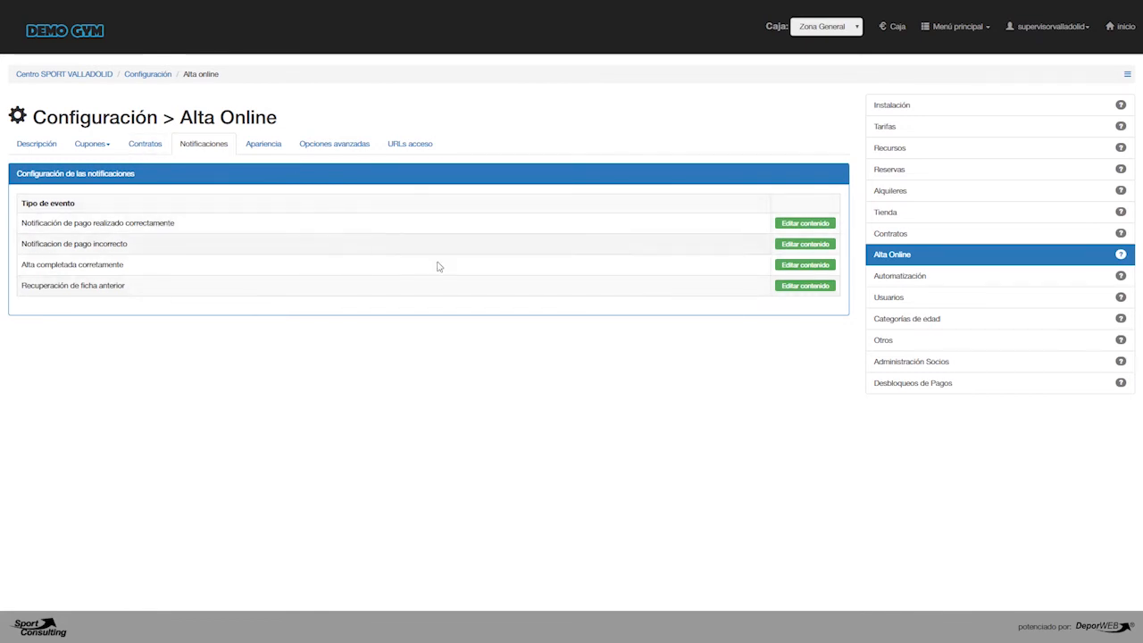
- Review the subject and body of the 'Notificación de pago realizado correctamente' message, end the body with a period, and save it
{"action": "left_click", "coordinate": [791, 225]}
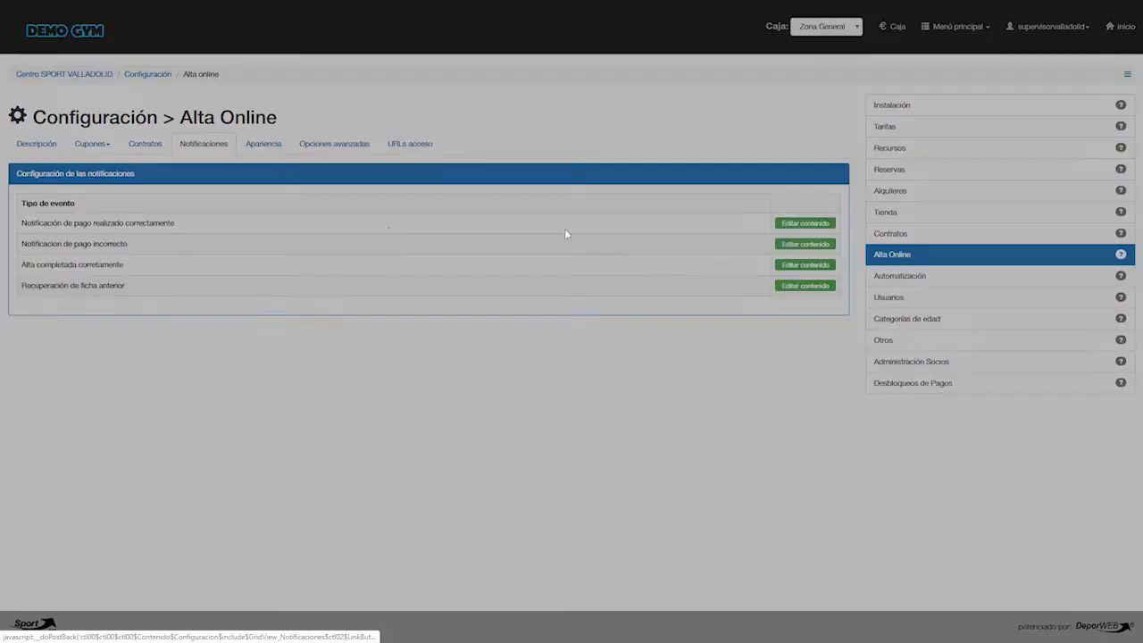
{"action": "left_click_drag", "start_coordinate": [212, 152], "coordinate": [34, 134]}
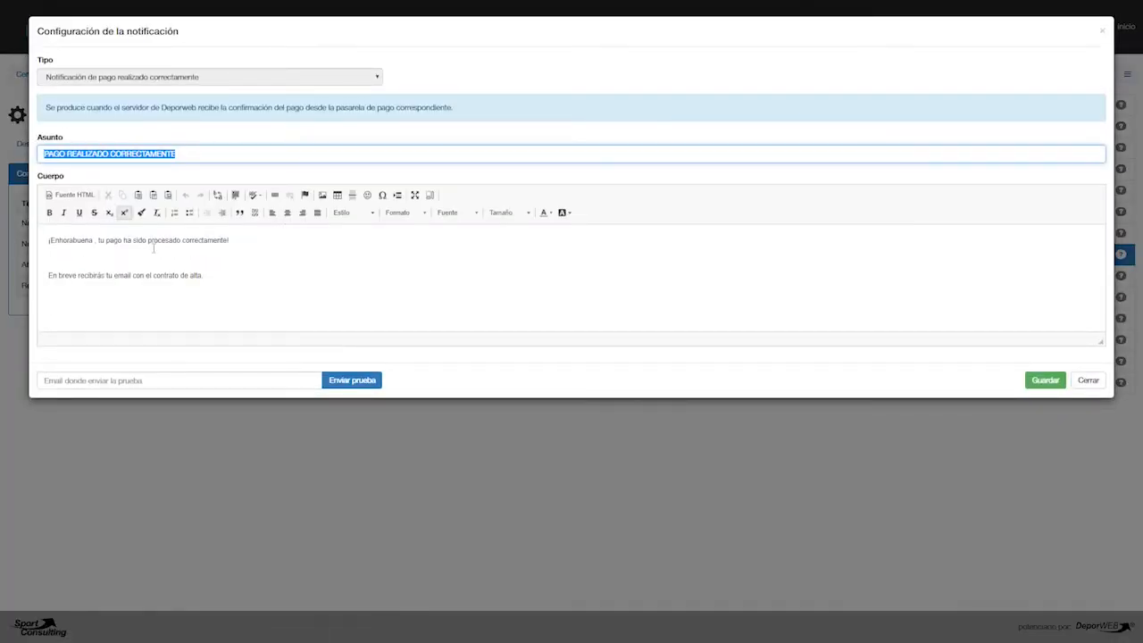
{"action": "left_click_drag", "start_coordinate": [242, 294], "coordinate": [51, 229]}
{"action": "left_click", "coordinate": [224, 291]}
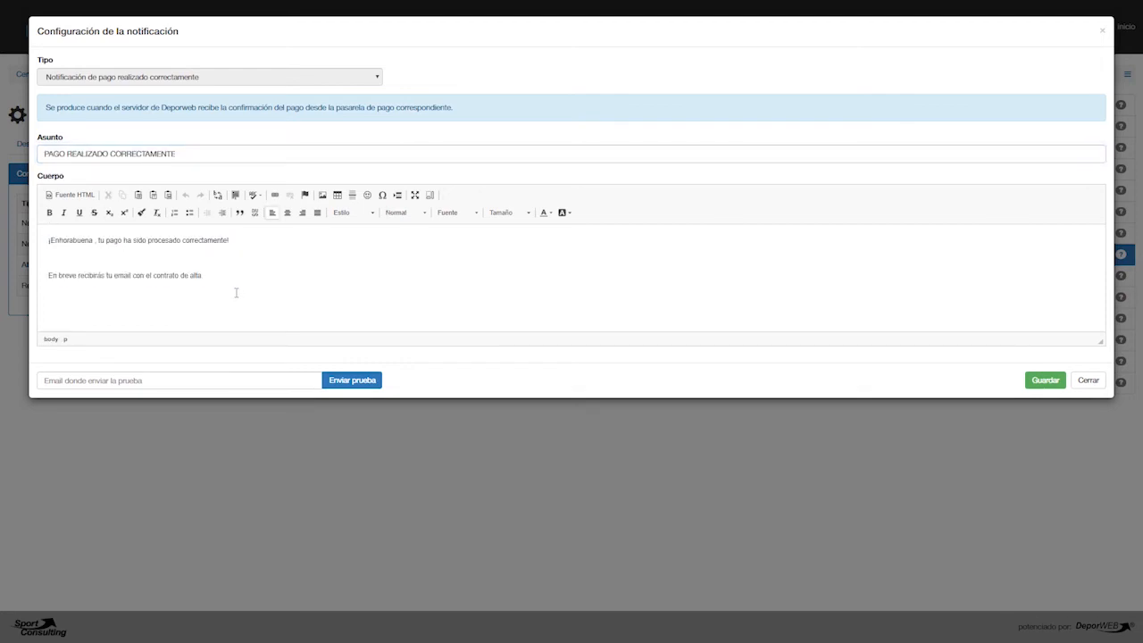
{"action": "type", "text": "."}
{"action": "left_click_drag", "start_coordinate": [257, 286], "coordinate": [54, 239]}
{"action": "left_click", "coordinate": [161, 264]}
{"action": "left_click", "coordinate": [1056, 386]}
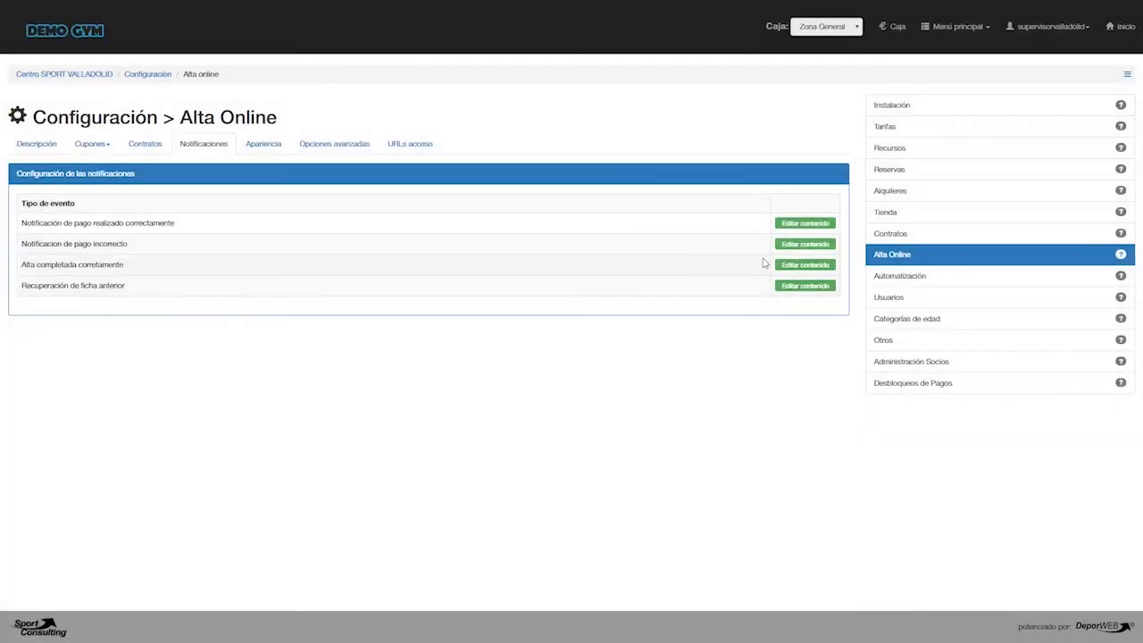
- Review the body and test e-mail field of the 'Notificacion de pago incorrecto' message, and close it without saving
{"action": "left_click", "coordinate": [804, 243]}
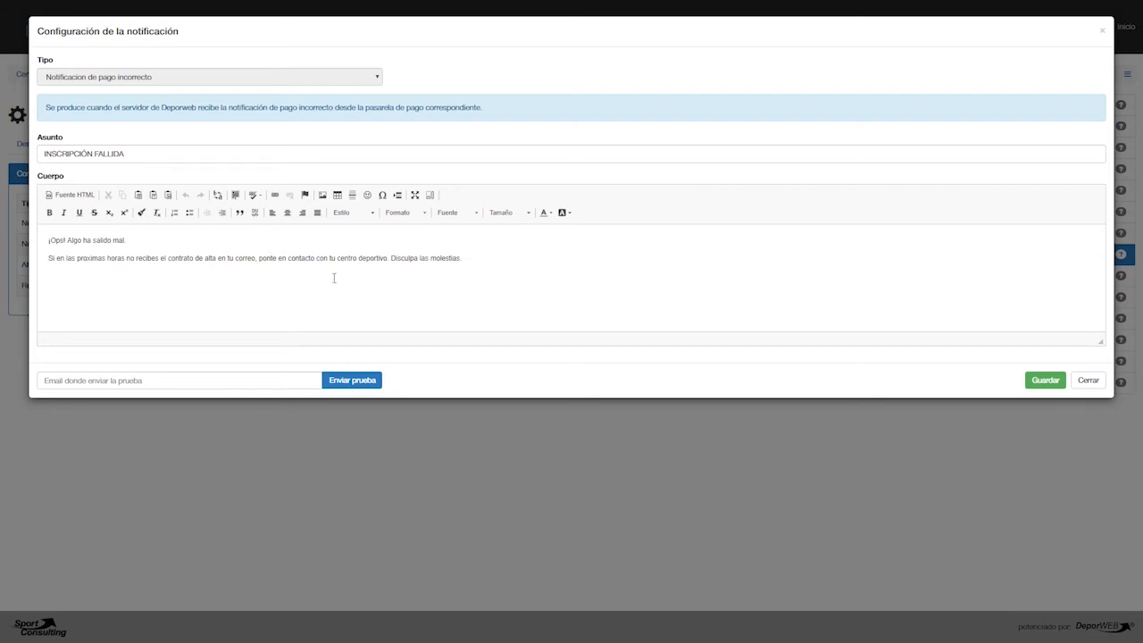
{"action": "left_click_drag", "start_coordinate": [470, 263], "coordinate": [47, 237]}
{"action": "left_click", "coordinate": [108, 301]}
{"action": "left_click", "coordinate": [246, 381]}
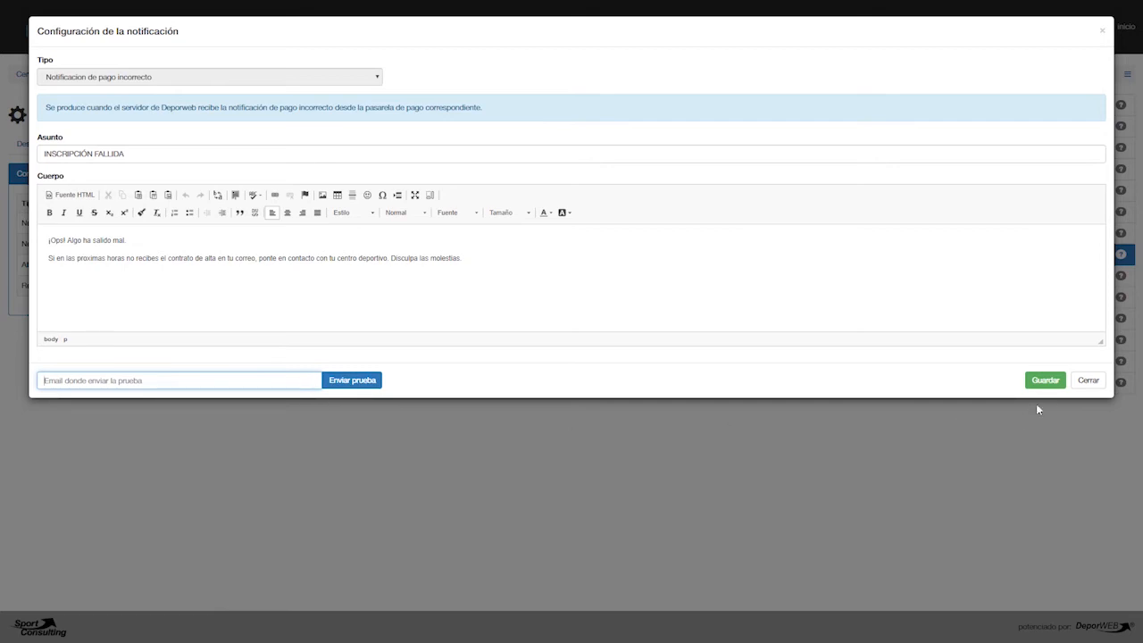
{"action": "left_click", "coordinate": [1080, 384]}
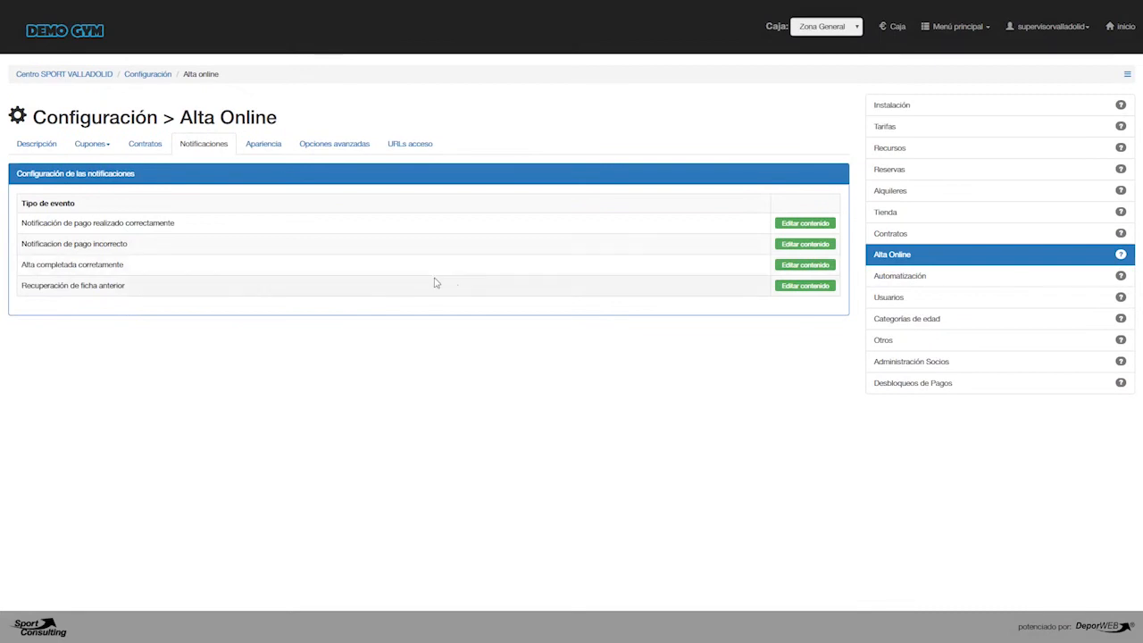
- Review the 'Alta completada corretamente' notification's description and its user, password and QR code variables, and close it without saving
{"action": "left_click", "coordinate": [805, 264]}
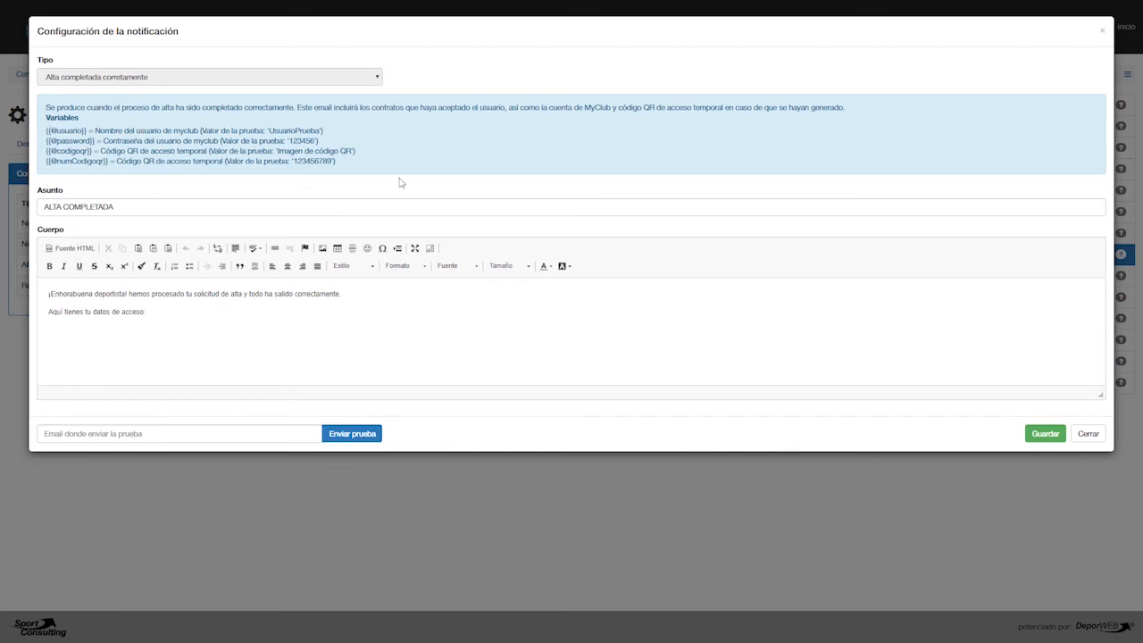
{"action": "mouse_move", "coordinate": [583, 108]}
{"action": "left_mouse_down"}
{"action": "mouse_move", "coordinate": [621, 120]}
{"action": "mouse_move", "coordinate": [647, 108]}
{"action": "mouse_move", "coordinate": [604, 109]}
{"action": "left_mouse_up"}
{"action": "left_click_drag", "start_coordinate": [340, 142], "coordinate": [264, 129]}
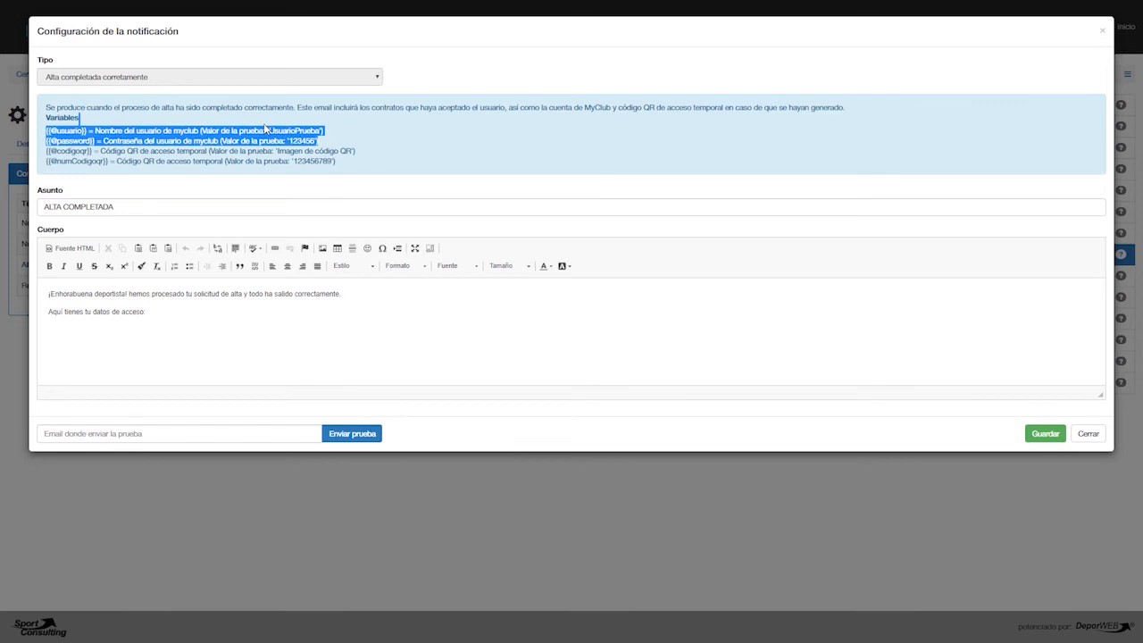
{"action": "left_click", "coordinate": [364, 172]}
{"action": "left_click_drag", "start_coordinate": [290, 150], "coordinate": [259, 150]}
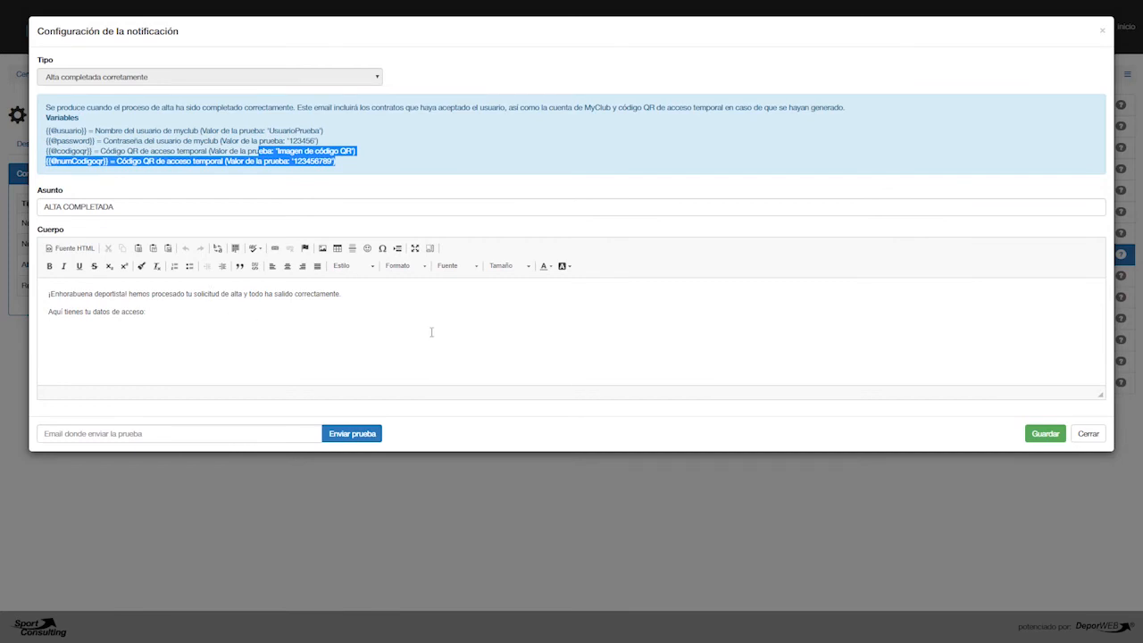
{"action": "left_click", "coordinate": [1088, 433]}
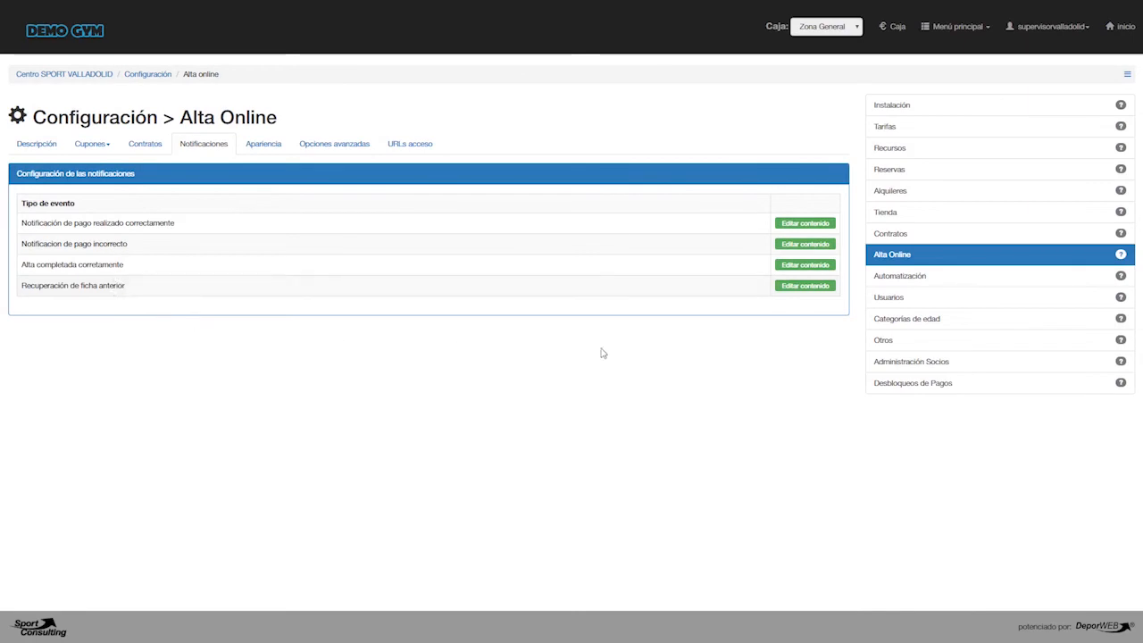
- Review the body and code variable of the 'Recuperación de ficha anterior' notification, and close it without saving
{"action": "left_click", "coordinate": [802, 287]}
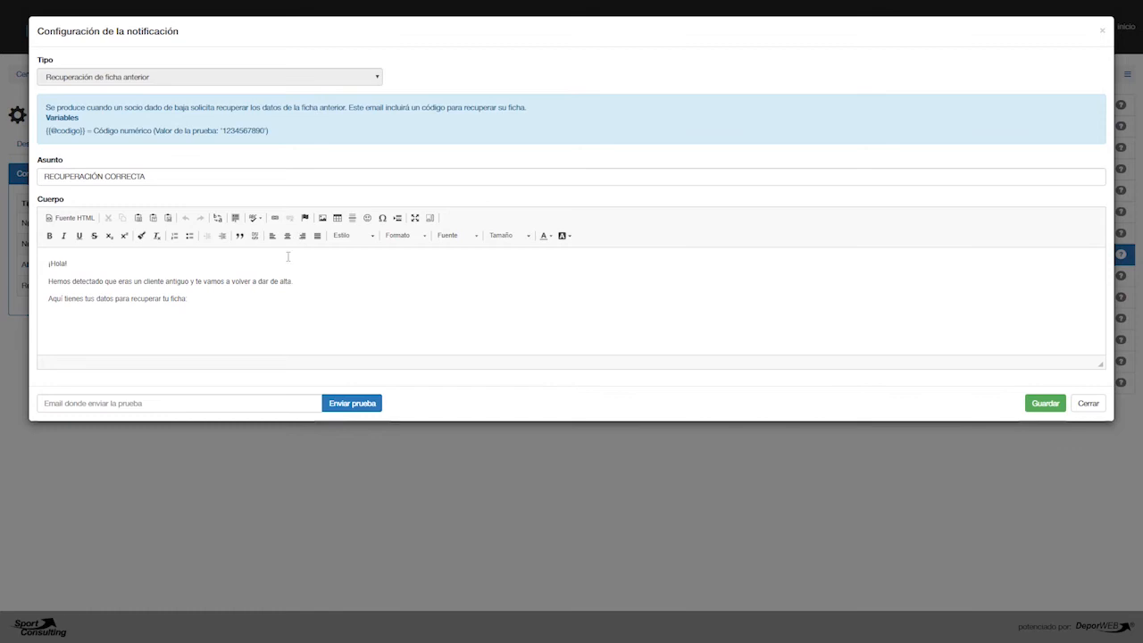
{"action": "left_click_drag", "start_coordinate": [208, 301], "coordinate": [43, 264]}
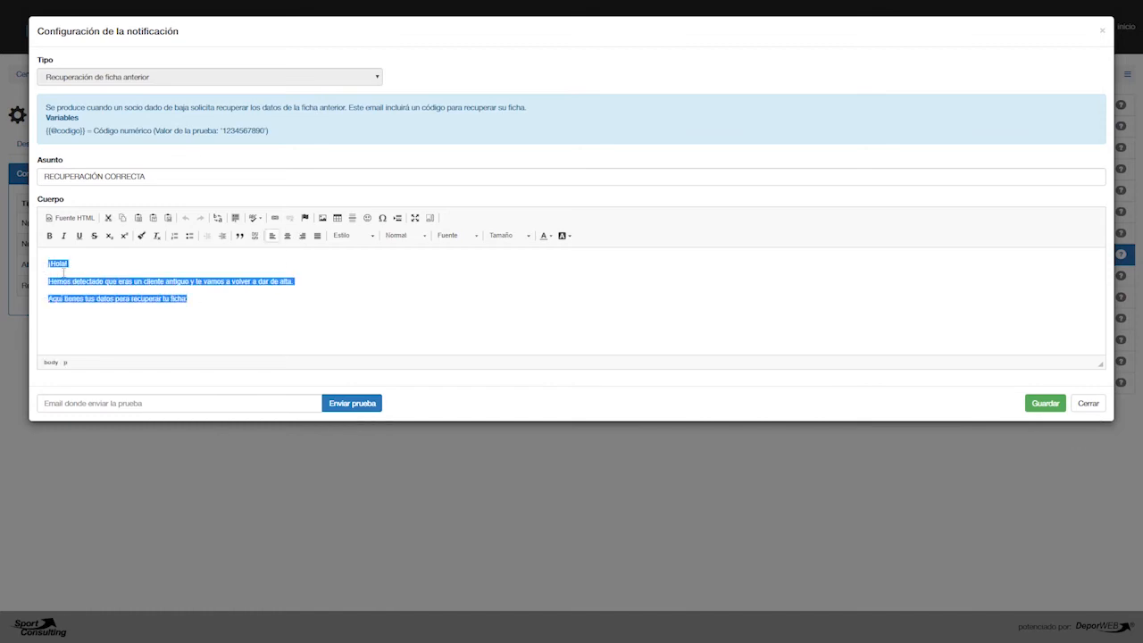
{"action": "left_click", "coordinate": [224, 319]}
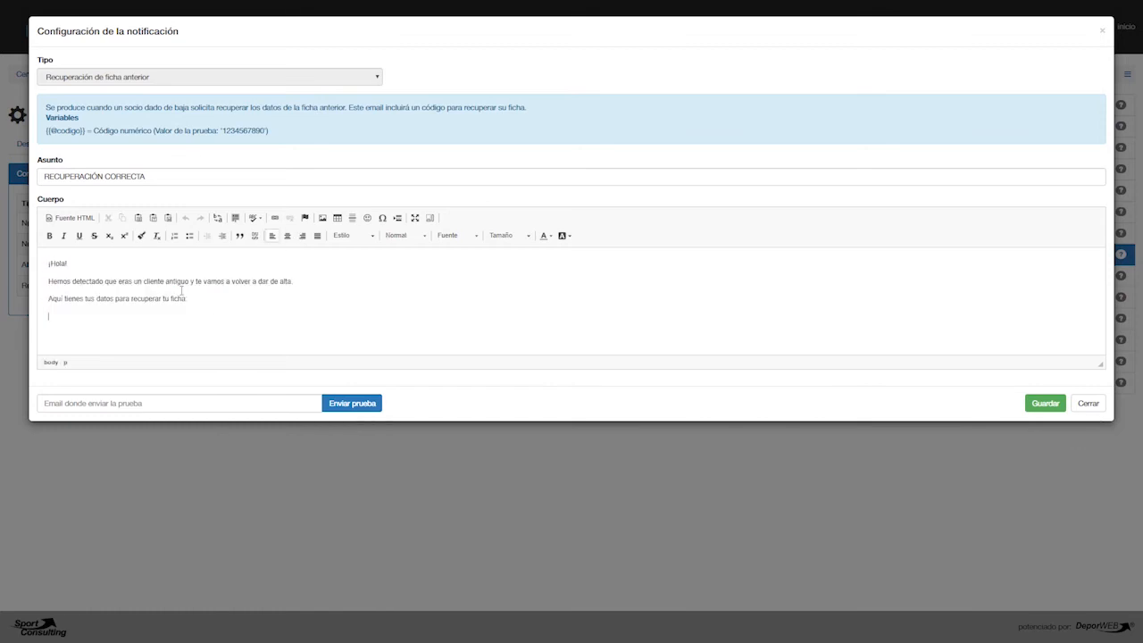
{"action": "left_click_drag", "start_coordinate": [271, 134], "coordinate": [44, 133]}
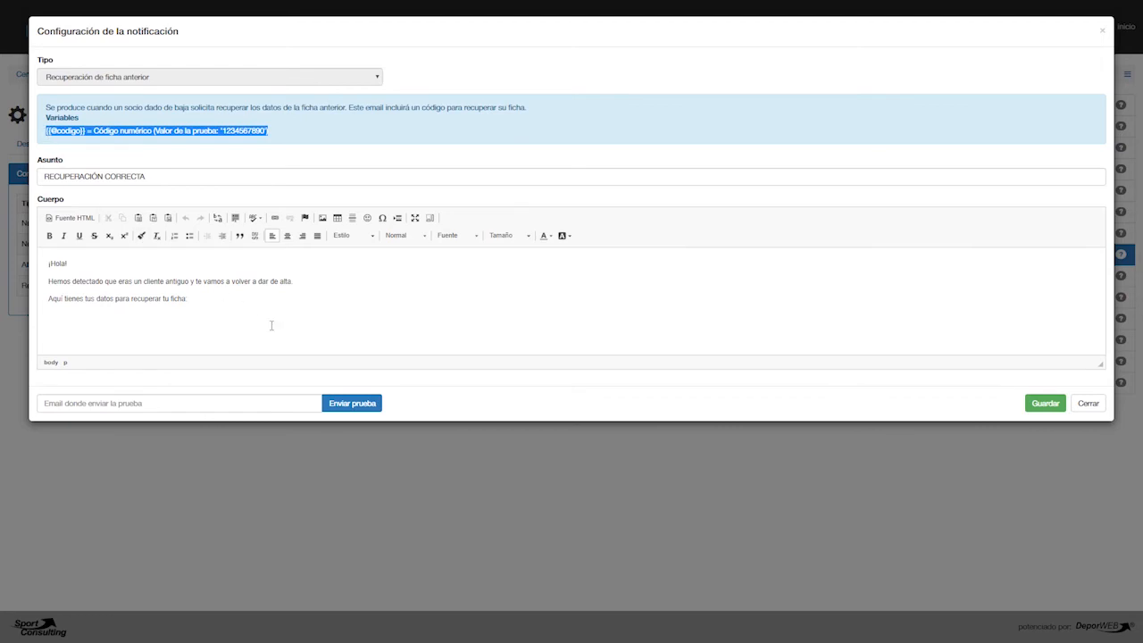
{"action": "left_click", "coordinate": [1089, 403]}
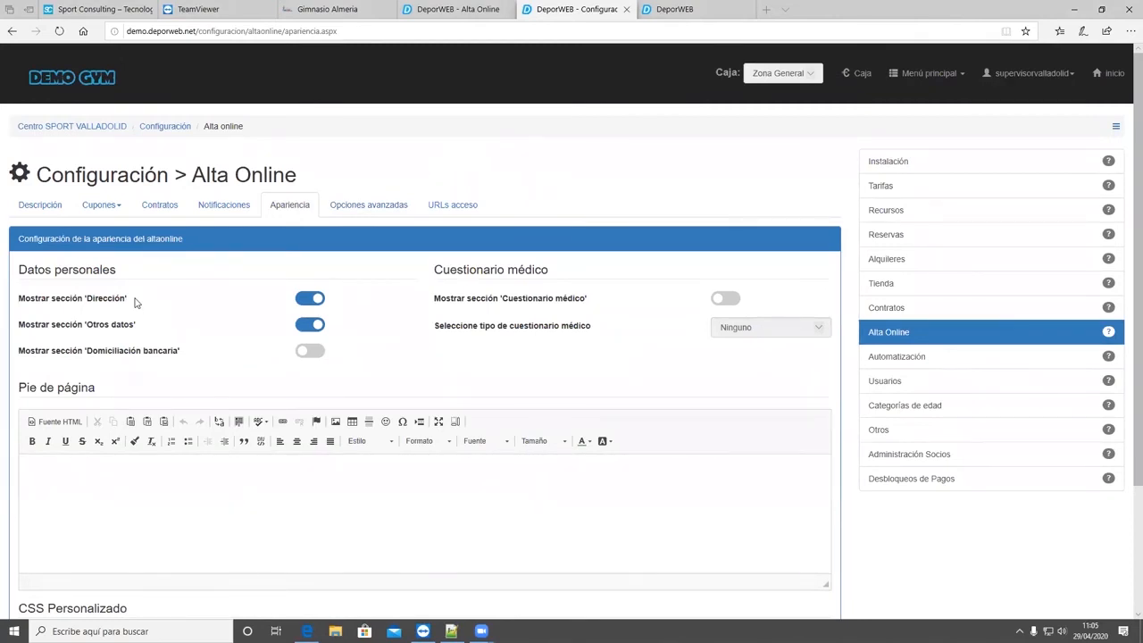
- Examine the 'Dirección' and 'Otros datos' section options under personal data in Alta Online's appearance settings
{"action": "left_click_drag", "start_coordinate": [164, 302], "coordinate": [33, 302]}
{"action": "left_click_drag", "start_coordinate": [152, 333], "coordinate": [104, 332]}
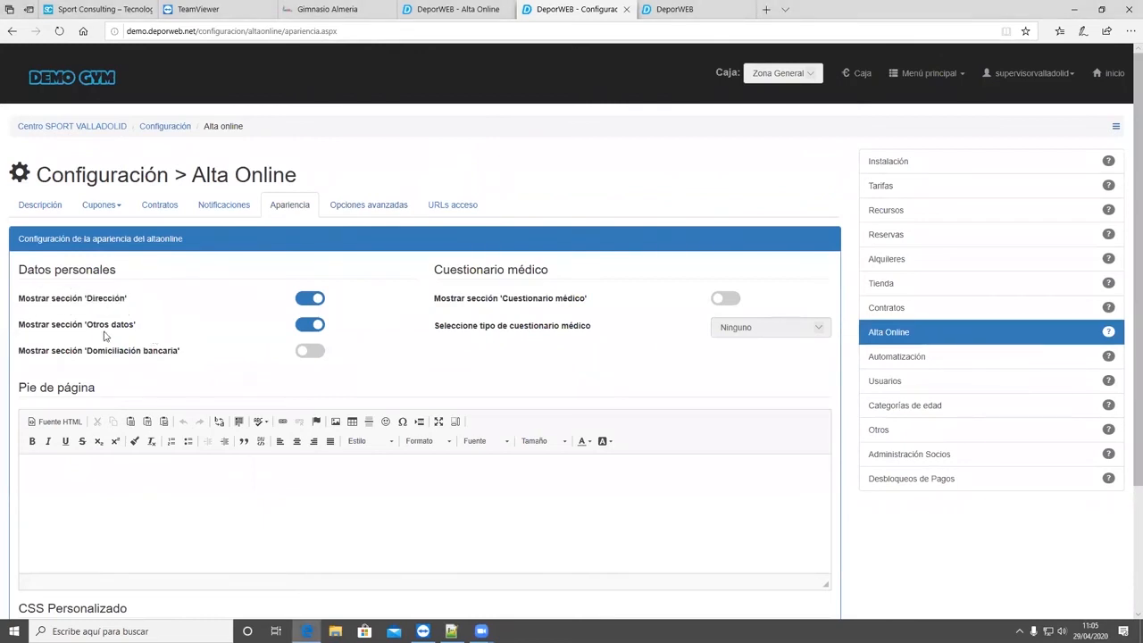
{"action": "triple_click", "coordinate": [36, 323]}
{"action": "left_click", "coordinate": [153, 300]}
- Check the online sign-up form and the 'Difusión' field in the first listed member's record, and return to the appearance settings
{"action": "key", "text": "ctrl+shift+Tab"}
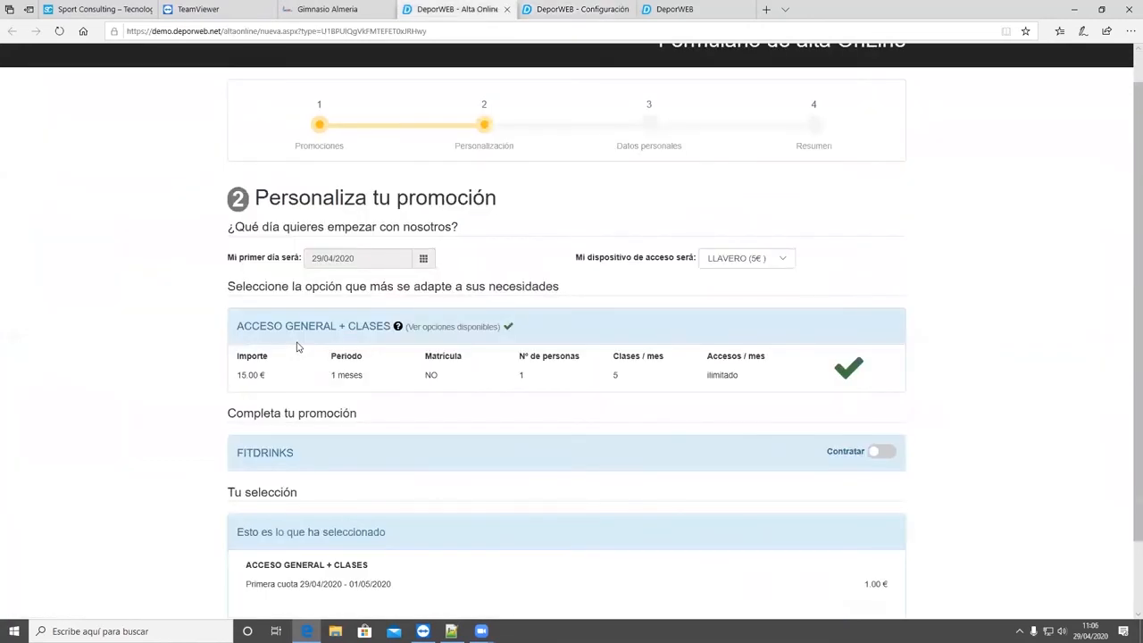
{"action": "key", "text": "ctrl+Tab"}
{"action": "key", "text": "ctrl+Tab"}
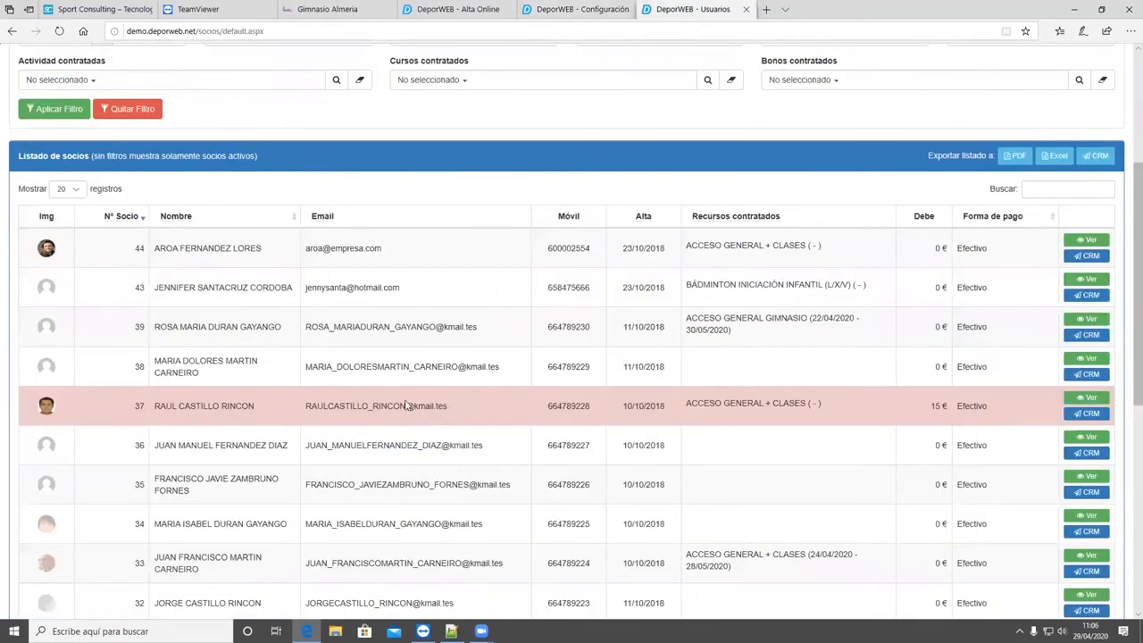
{"action": "left_click", "coordinate": [91, 239]}
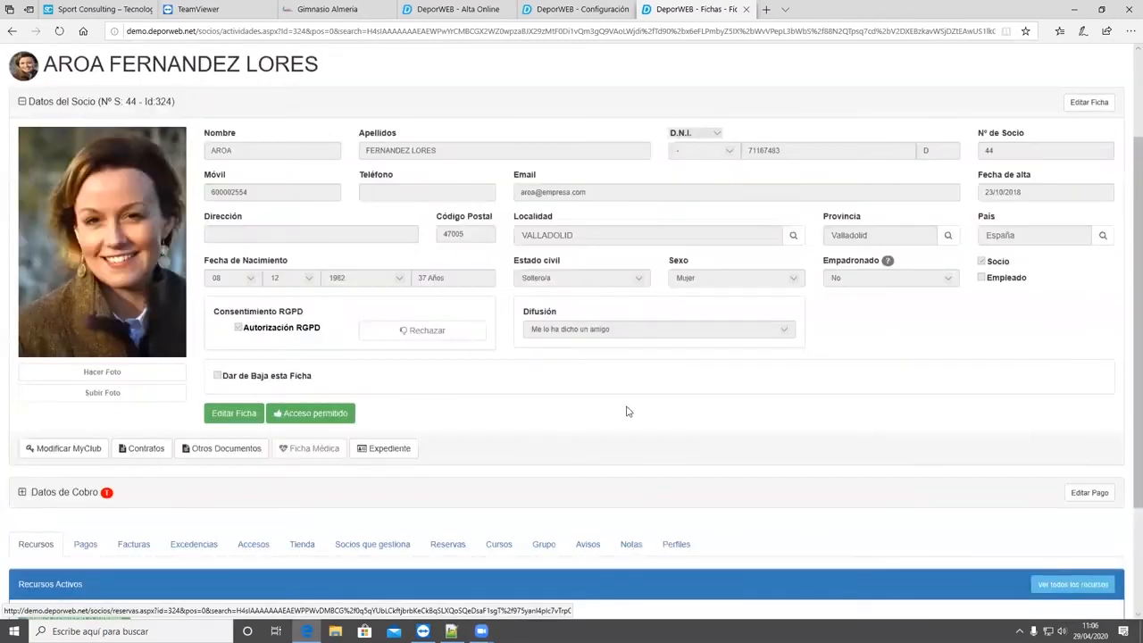
{"action": "scroll", "coordinate": [627, 412], "scroll_direction": "up", "scroll_amount": 1}
{"action": "left_click_drag", "start_coordinate": [532, 411], "coordinate": [629, 412]}
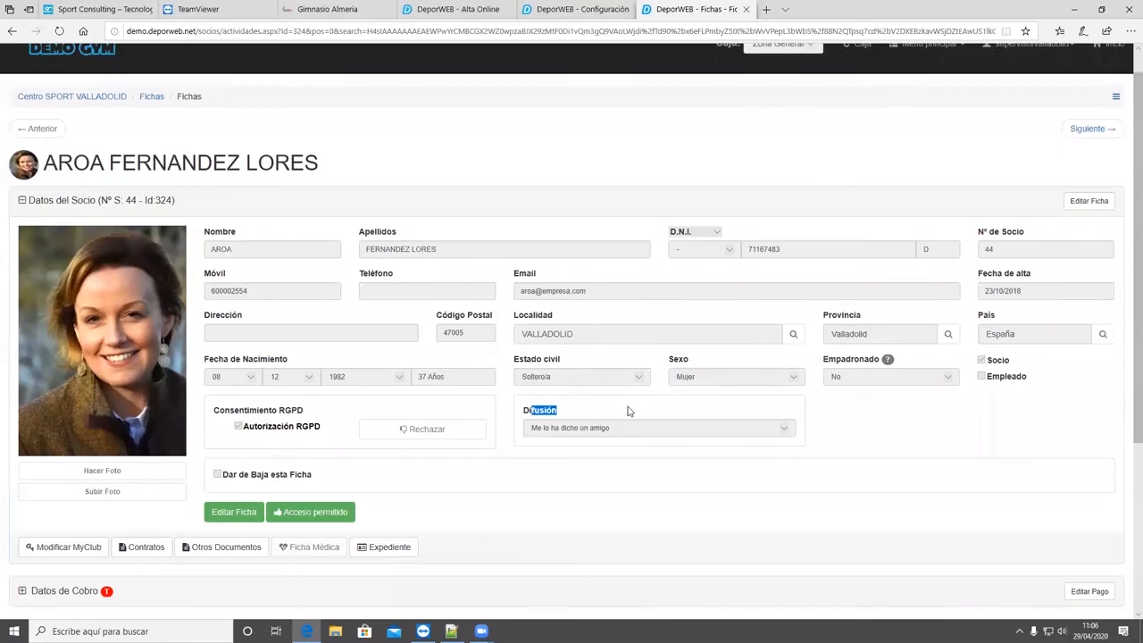
{"action": "key", "text": "ctrl+shift+Tab"}
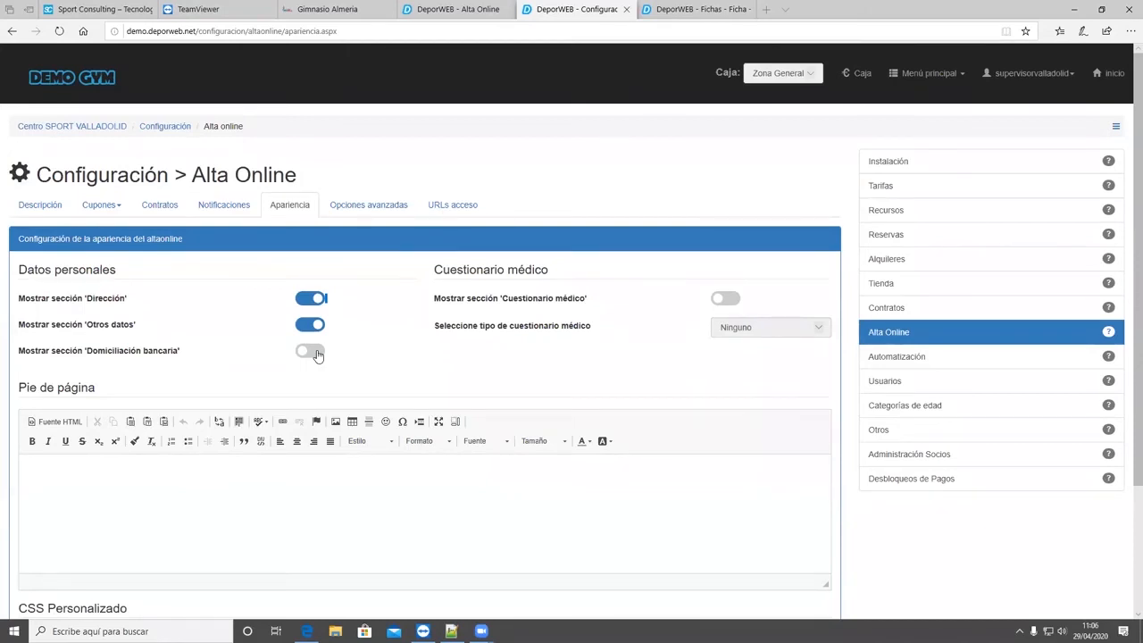
- Examine Alta Online's advanced options for the minimum sign-up age, the mandatory DNI field and the mandatory bank account
{"action": "left_click", "coordinate": [364, 212]}
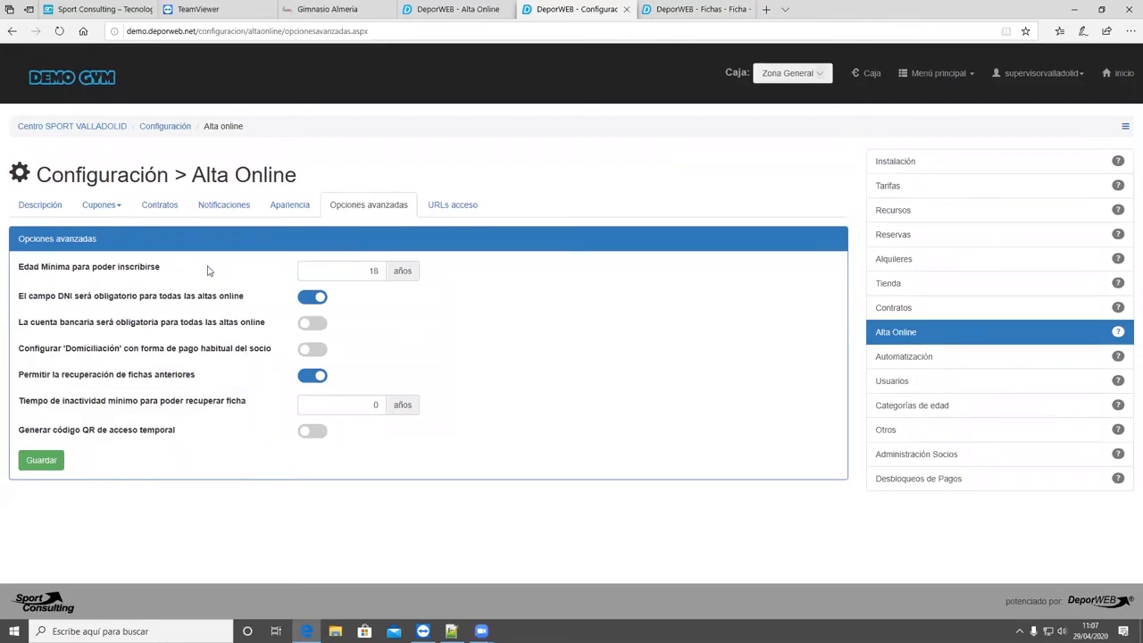
{"action": "left_click_drag", "start_coordinate": [158, 270], "coordinate": [64, 272]}
{"action": "left_click", "coordinate": [328, 273]}
{"action": "left_click", "coordinate": [263, 302]}
{"action": "left_click", "coordinate": [25, 307], "text": "shift"}
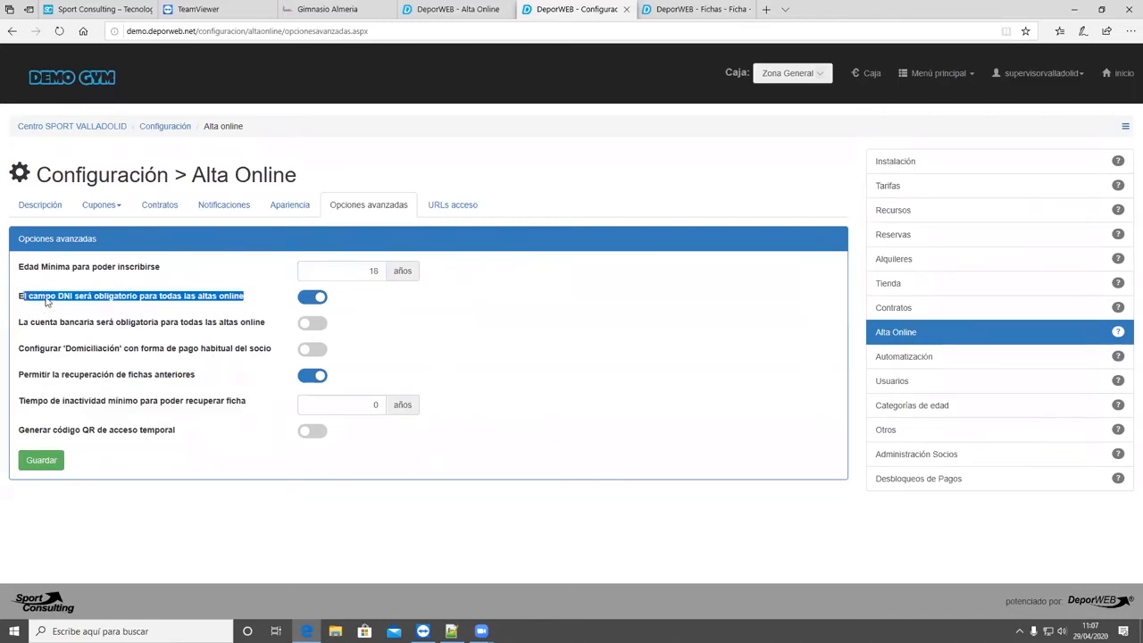
{"action": "left_click", "coordinate": [285, 302]}
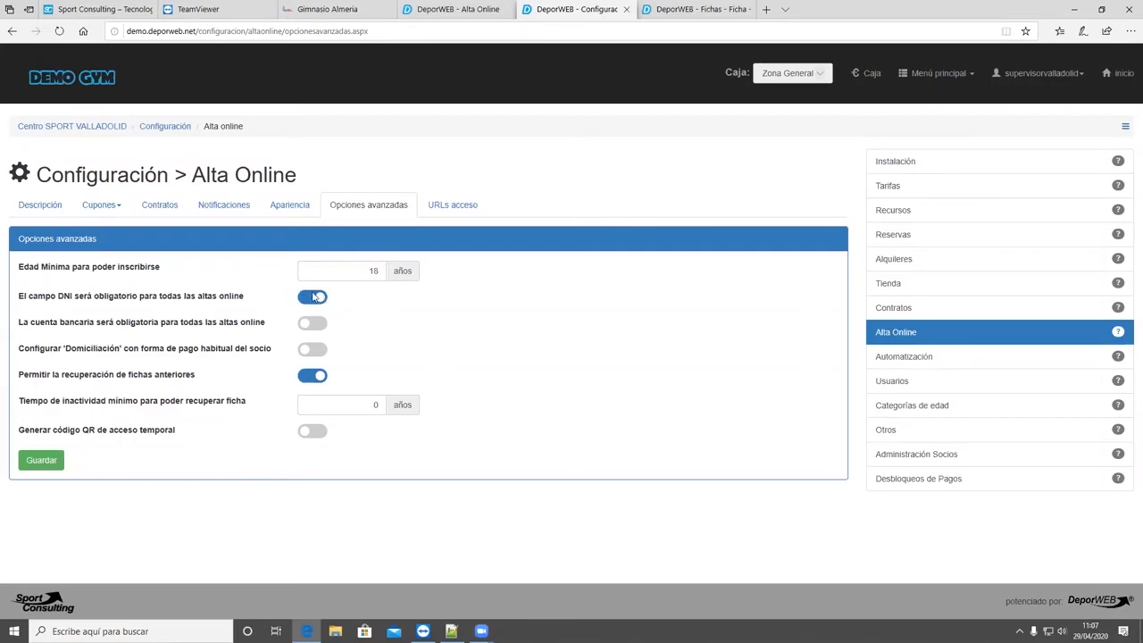
{"action": "triple_click", "coordinate": [21, 324]}
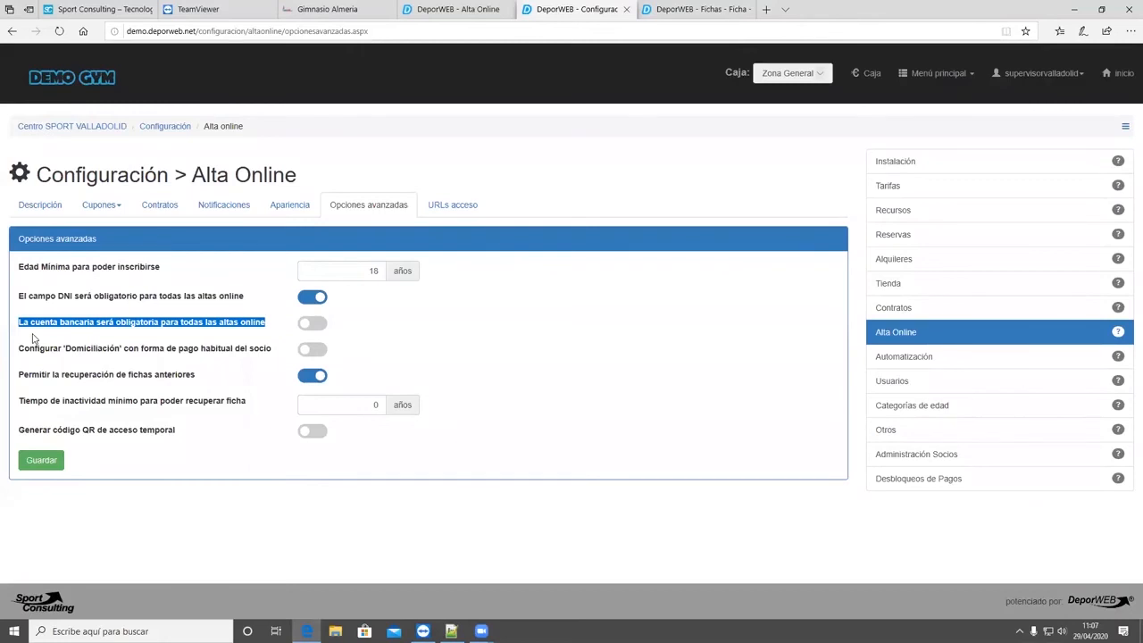
- Switch the 'Domiciliación bancaria' section on and off again in the appearance settings, and return to the advanced options
{"action": "left_click", "coordinate": [279, 207]}
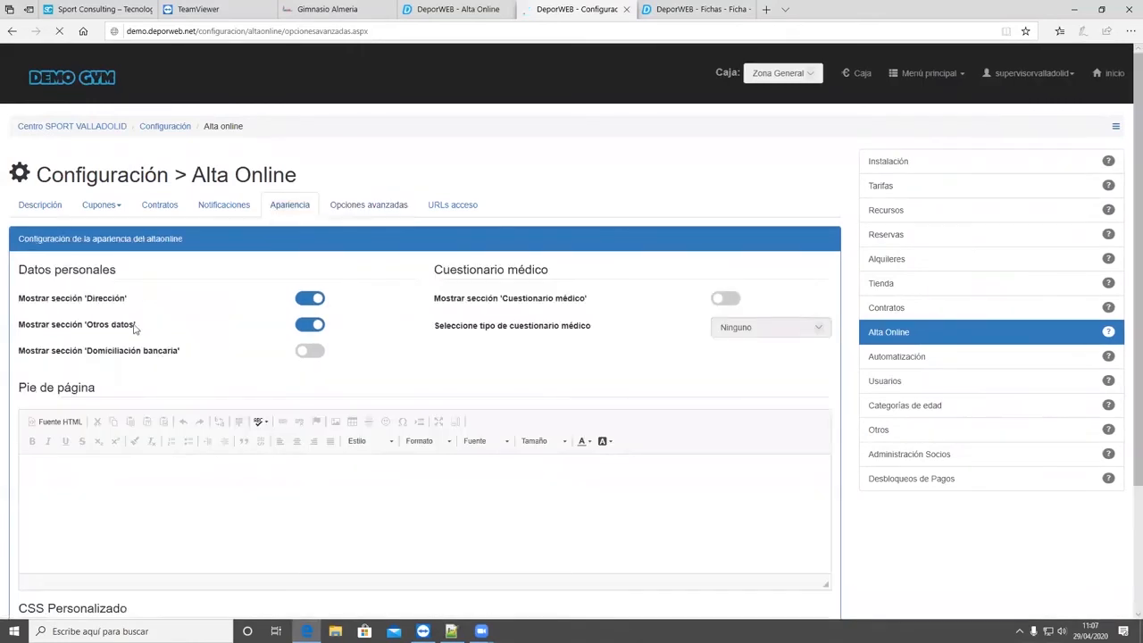
{"action": "left_click", "coordinate": [312, 354]}
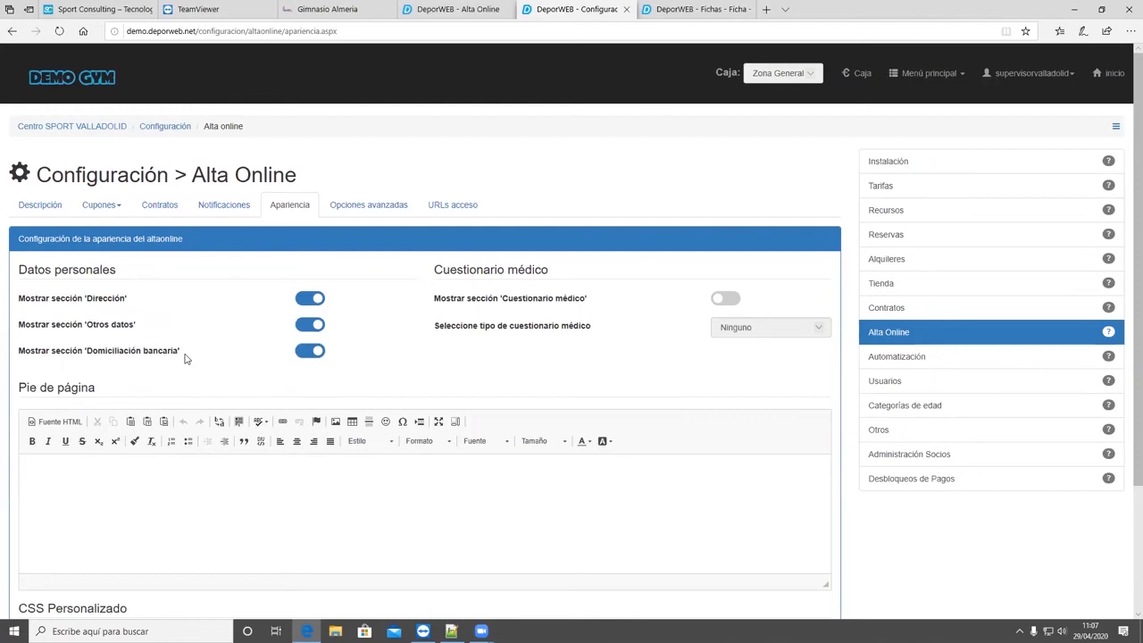
{"action": "left_click", "coordinate": [304, 356]}
{"action": "left_click", "coordinate": [381, 204]}
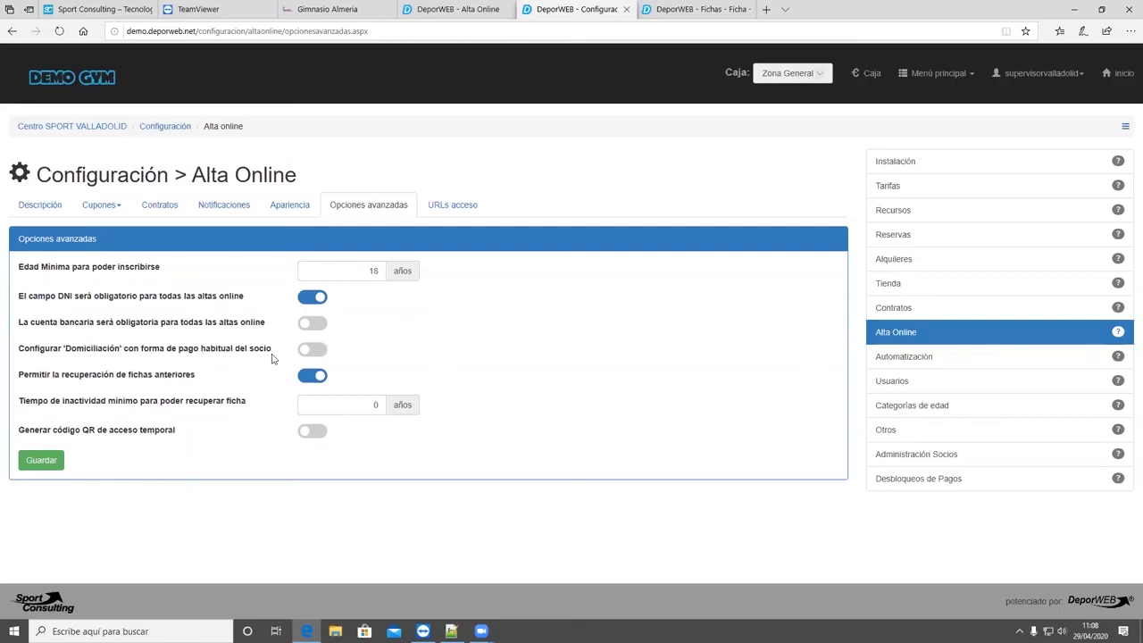
- Examine the advanced option that configures 'Domiciliación' as the member's usual payment method, checking the open member record's contracted resources
{"action": "left_click_drag", "start_coordinate": [245, 355], "coordinate": [6, 361]}
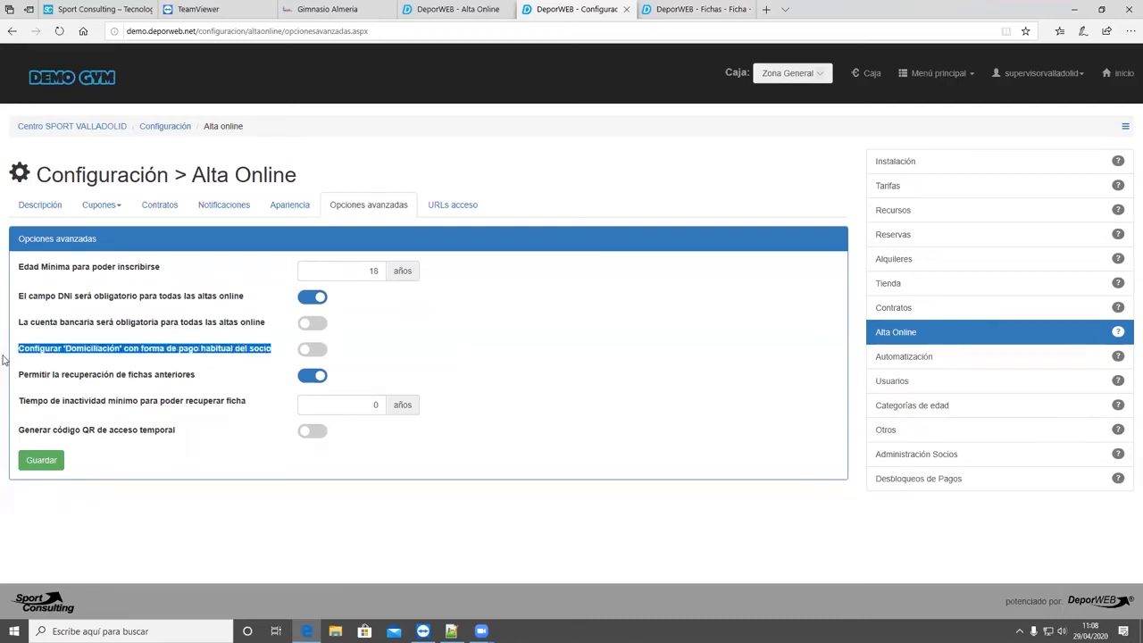
{"action": "left_click", "coordinate": [240, 365]}
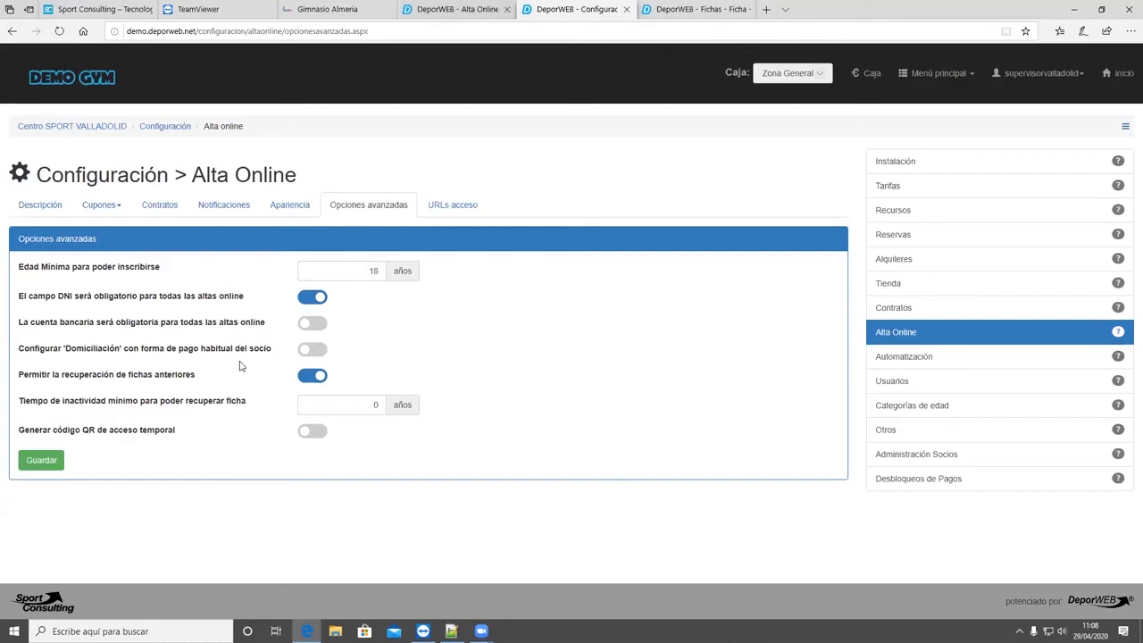
{"action": "key", "text": "ctrl+Tab"}
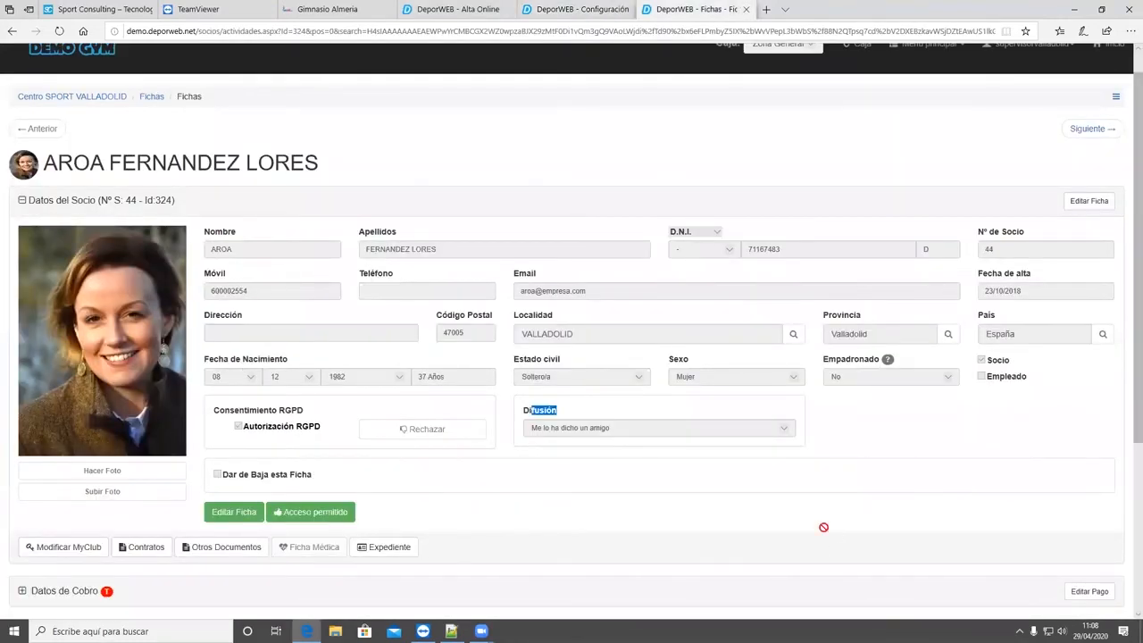
{"action": "scroll", "coordinate": [812, 534], "scroll_direction": "down", "scroll_amount": 3}
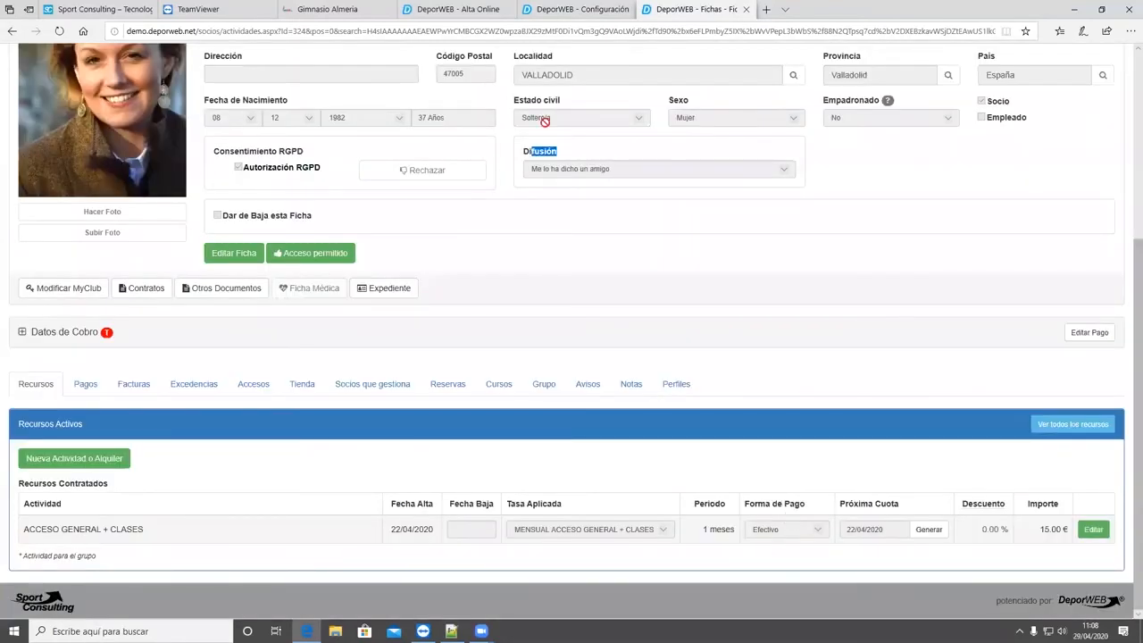
{"action": "left_click", "coordinate": [570, 10]}
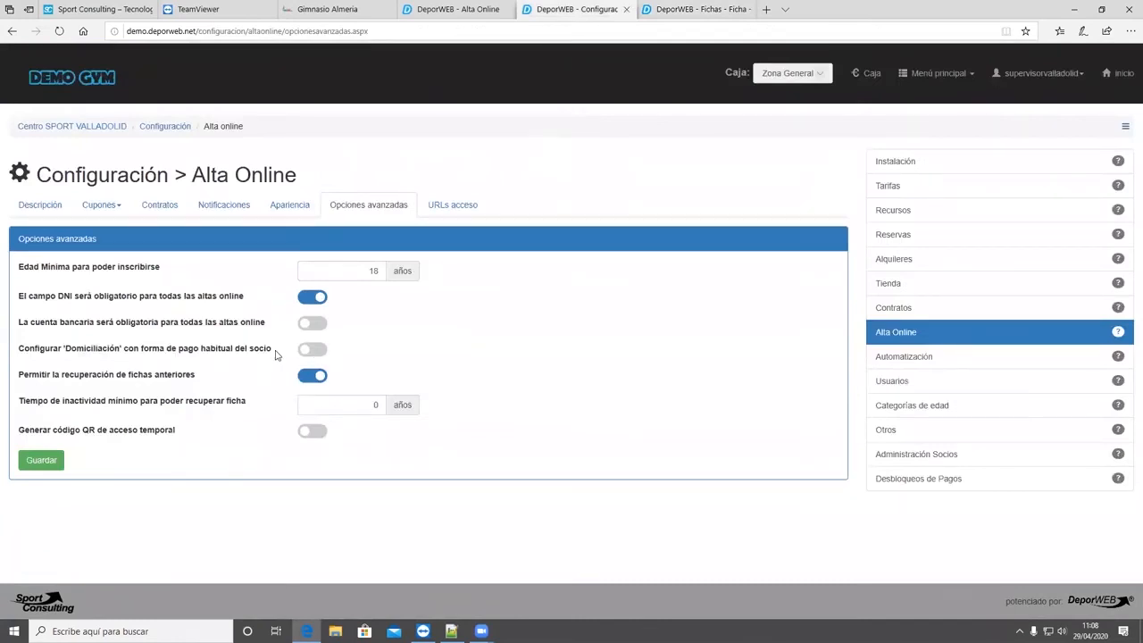
{"action": "left_click_drag", "start_coordinate": [273, 354], "coordinate": [29, 354]}
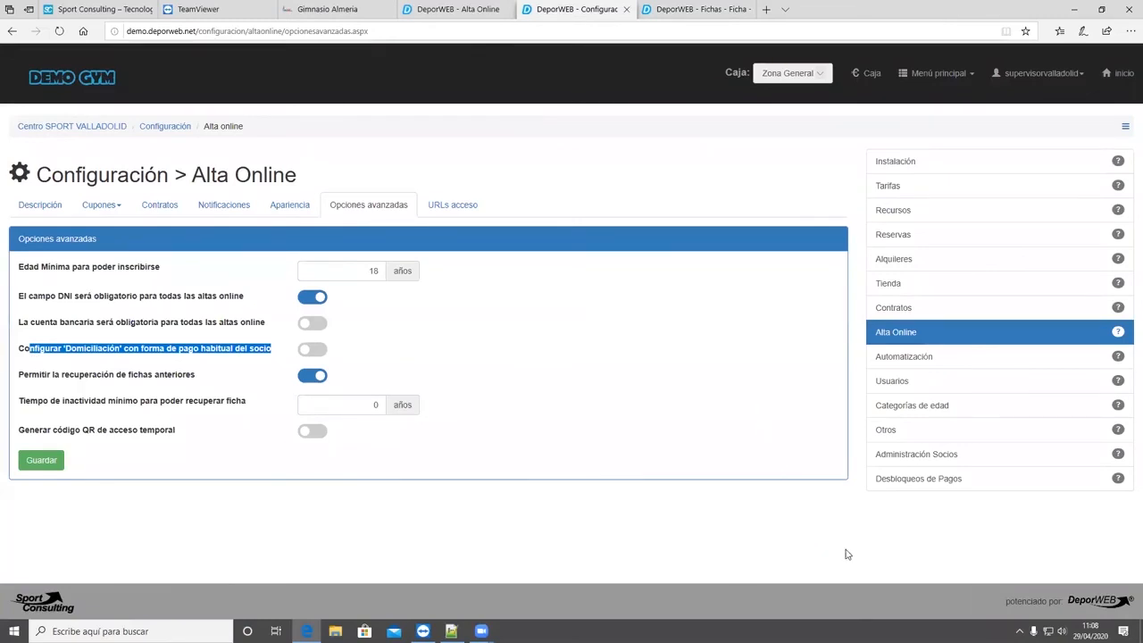
- Examine the usual payment method under 'Datos de Cobro' and the contracted activity's payment method in the member record, and return to the advanced options
{"action": "key", "text": "ctrl+Tab"}
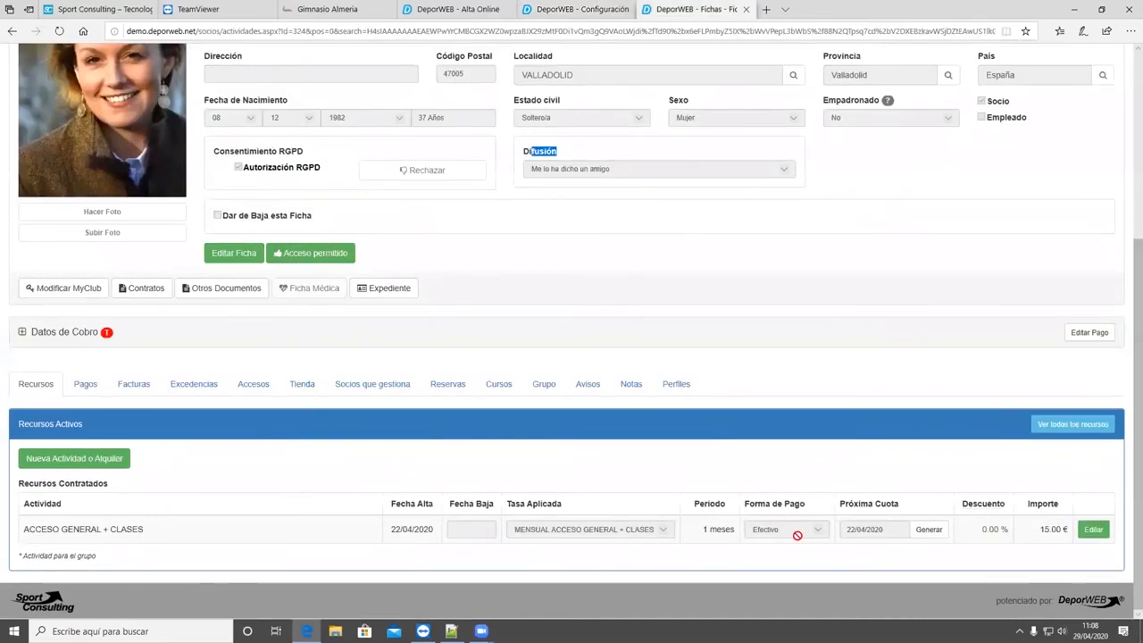
{"action": "left_click", "coordinate": [56, 334]}
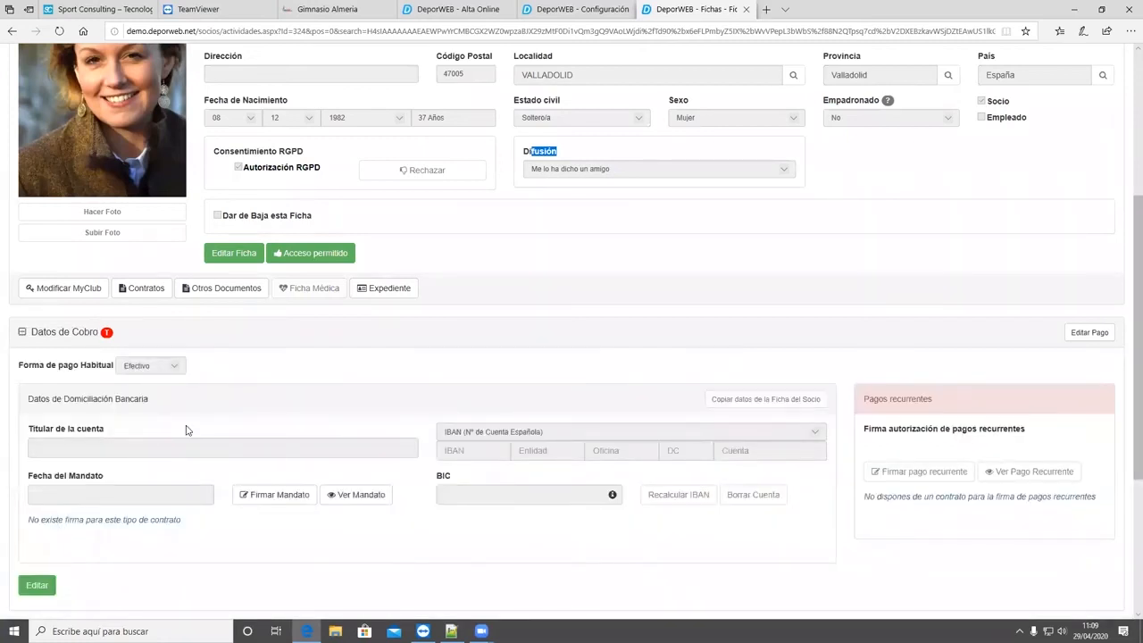
{"action": "scroll", "coordinate": [189, 433], "scroll_direction": "down", "scroll_amount": 1}
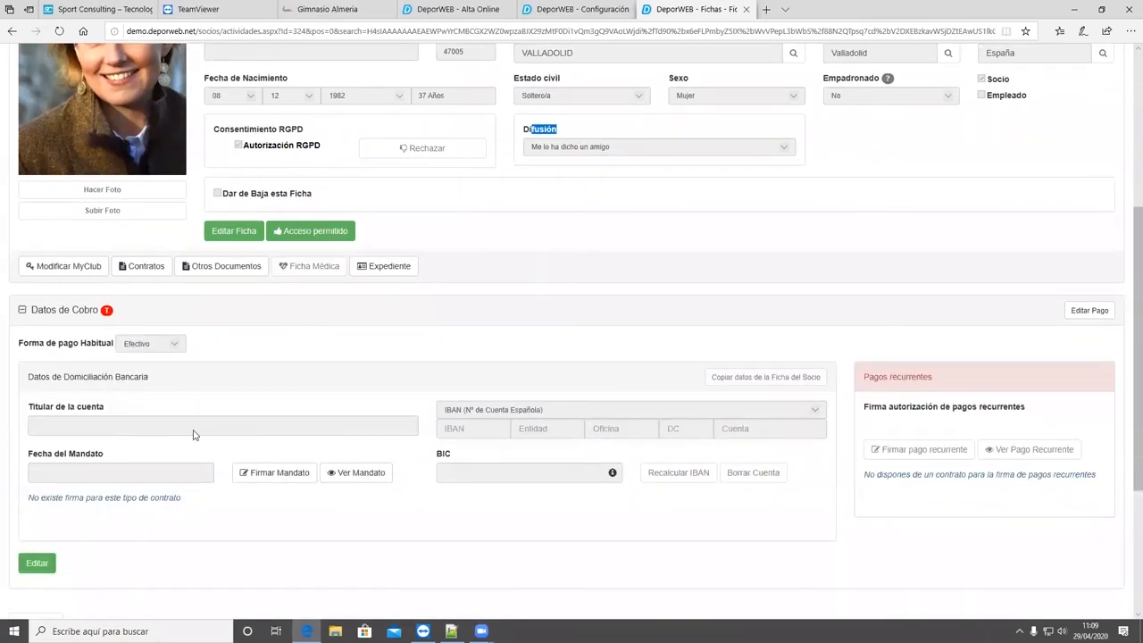
{"action": "scroll", "coordinate": [193, 435], "scroll_direction": "down", "scroll_amount": 3}
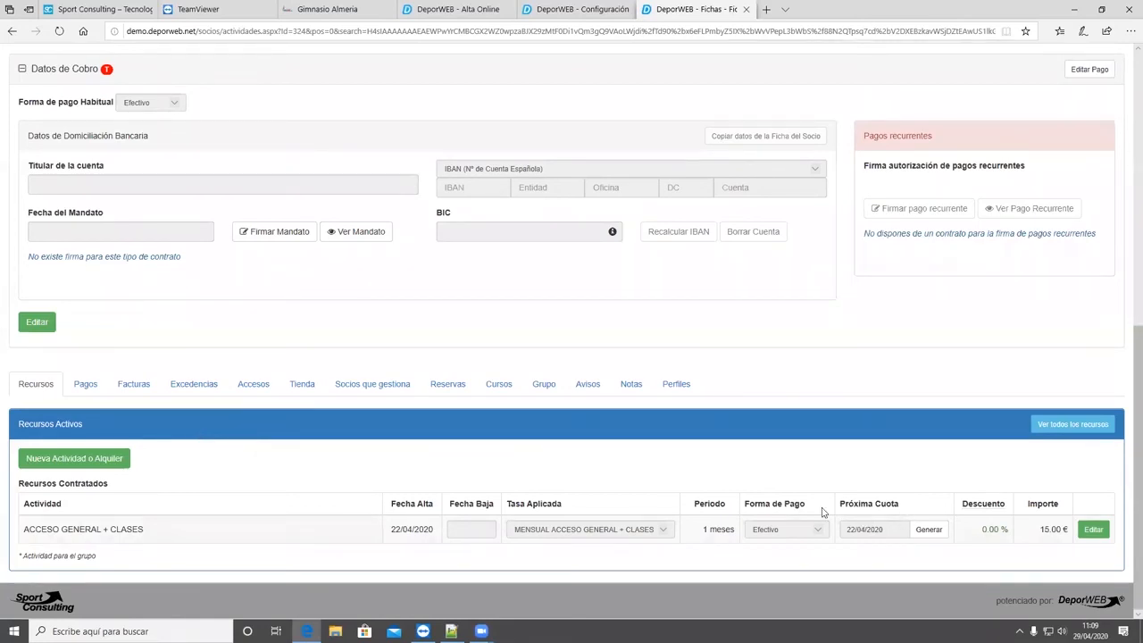
{"action": "scroll", "coordinate": [176, 360], "scroll_direction": "up", "scroll_amount": 3}
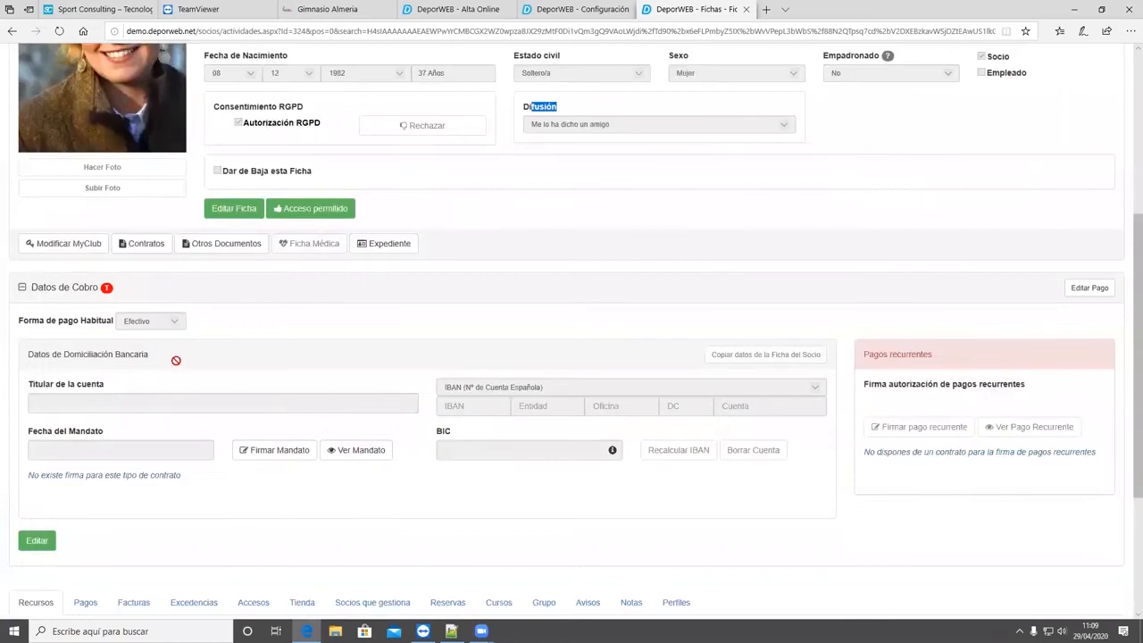
{"action": "scroll", "coordinate": [176, 361], "scroll_direction": "up", "scroll_amount": 1}
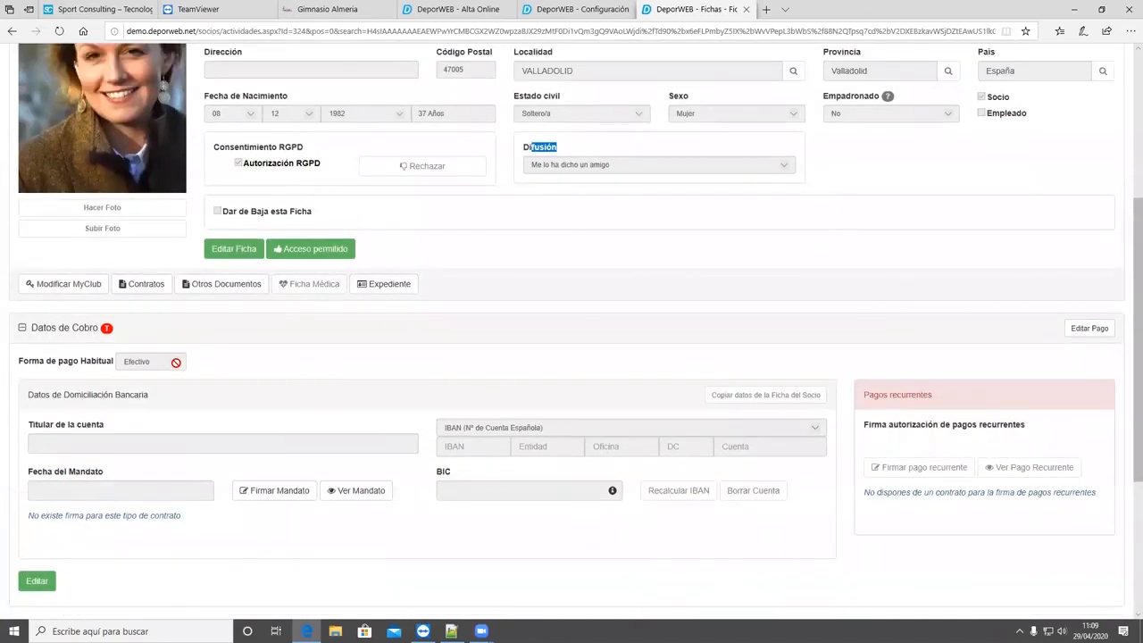
{"action": "scroll", "coordinate": [184, 296], "scroll_direction": "down", "scroll_amount": 2}
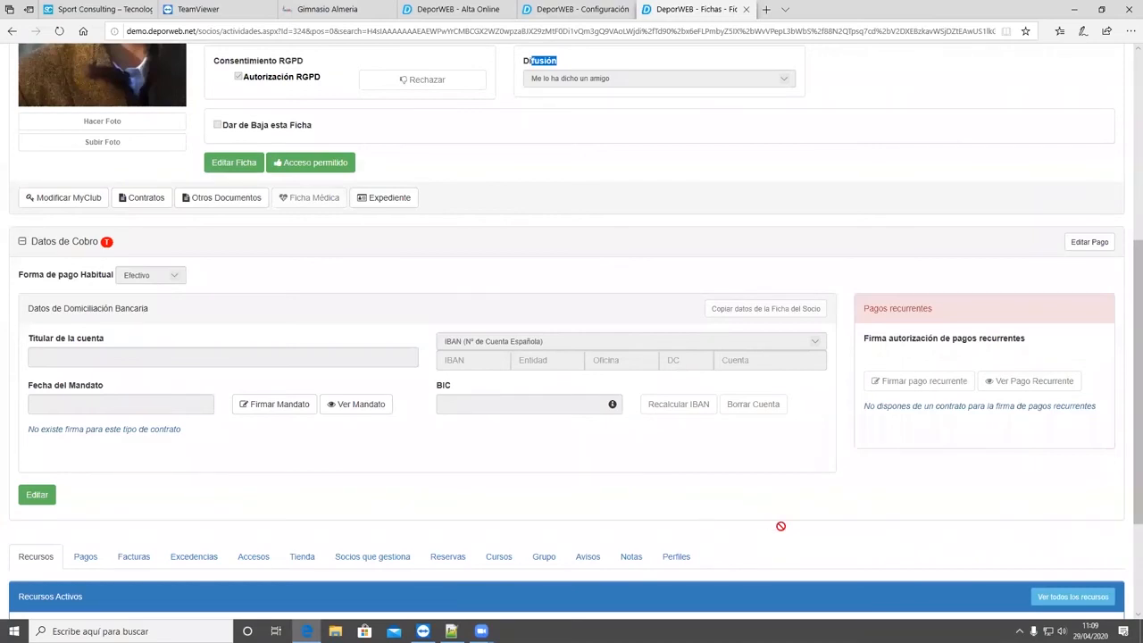
{"action": "scroll", "coordinate": [782, 529], "scroll_direction": "down", "scroll_amount": 4}
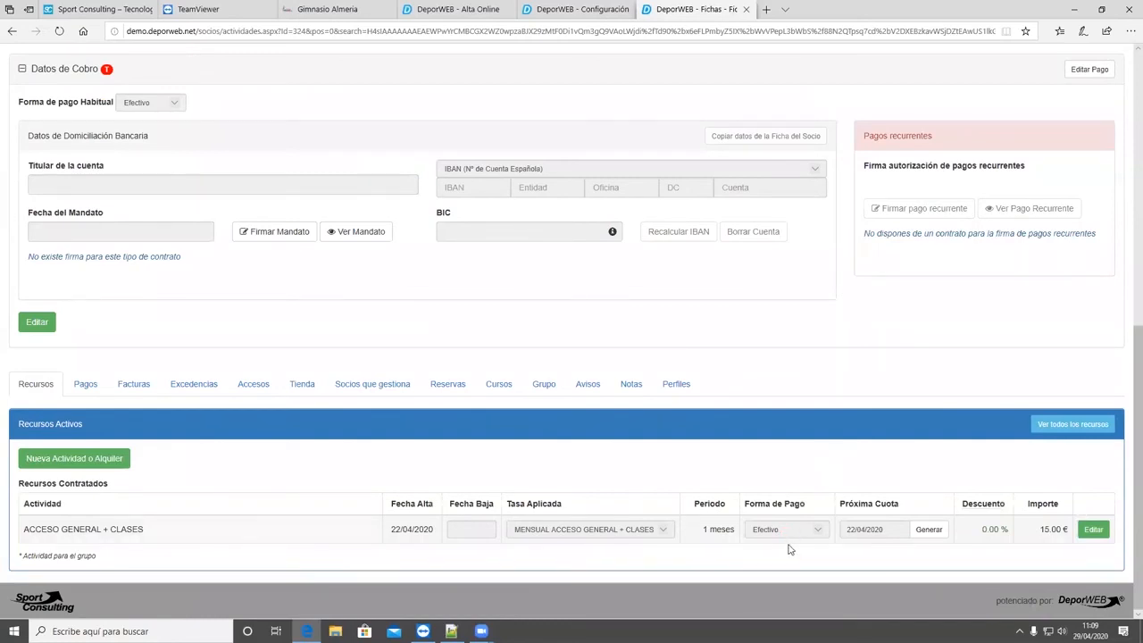
{"action": "key", "text": "ctrl+shift+Tab"}
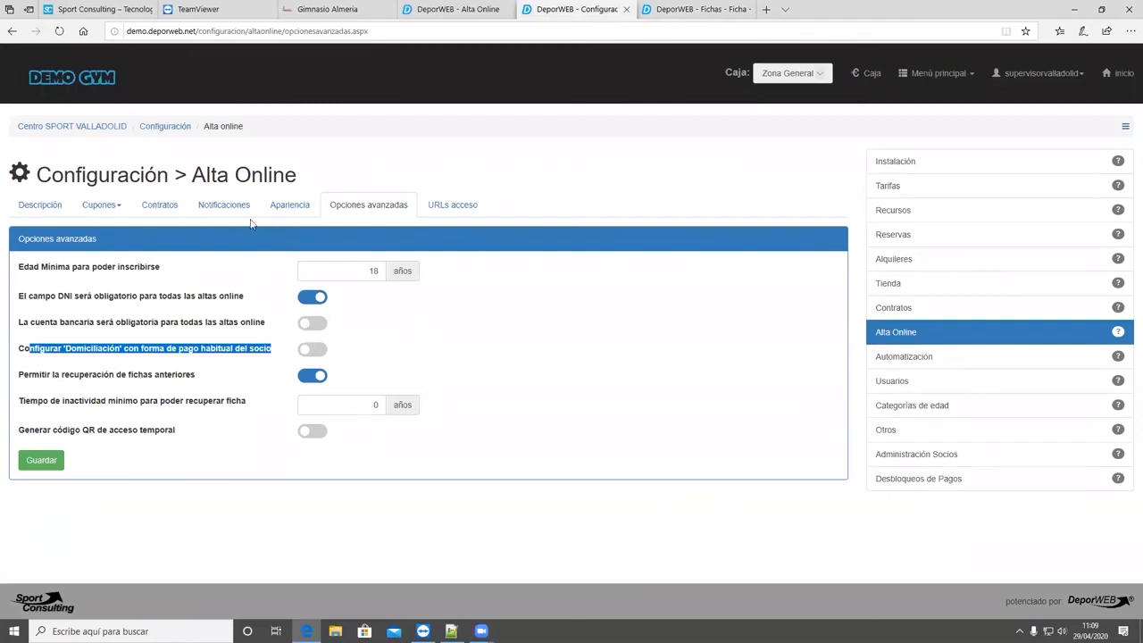
- Check the 'Domiciliación bancaria' section in the appearance settings, and switch on the advanced option 'Configurar 'Domiciliación' con forma de pago habitual del socio'
{"action": "left_click", "coordinate": [288, 206]}
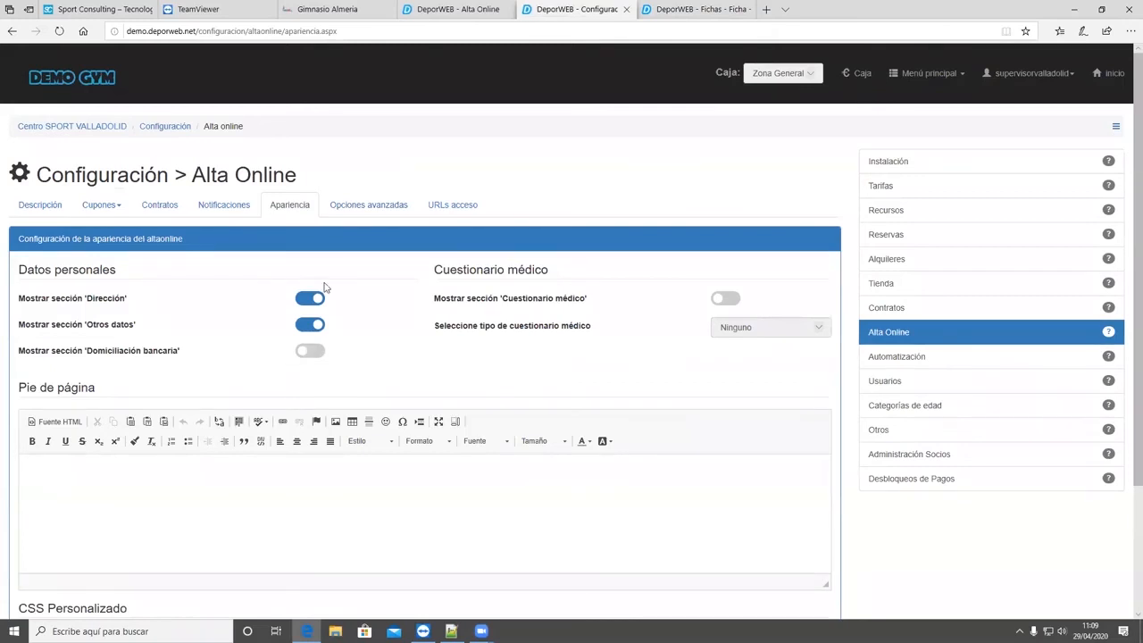
{"action": "left_click", "coordinate": [355, 214]}
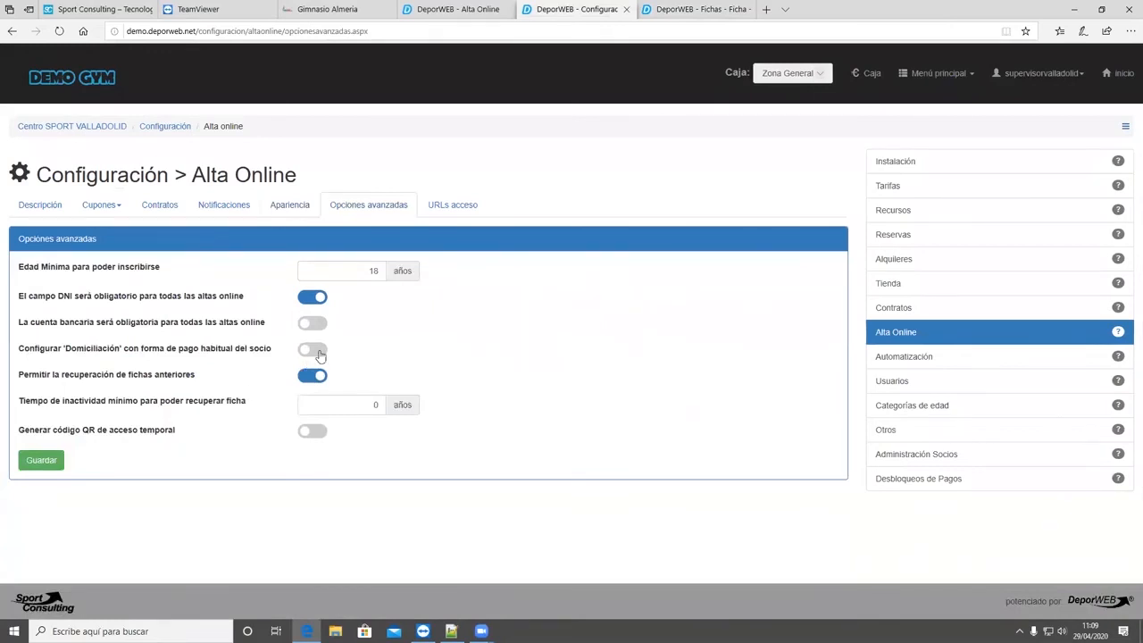
{"action": "left_click", "coordinate": [193, 355]}
- Switch the recovery of previous member records ('Permitir la recuperación de fichas anteriores') off and on again
{"action": "left_click_drag", "start_coordinate": [195, 377], "coordinate": [31, 378]}
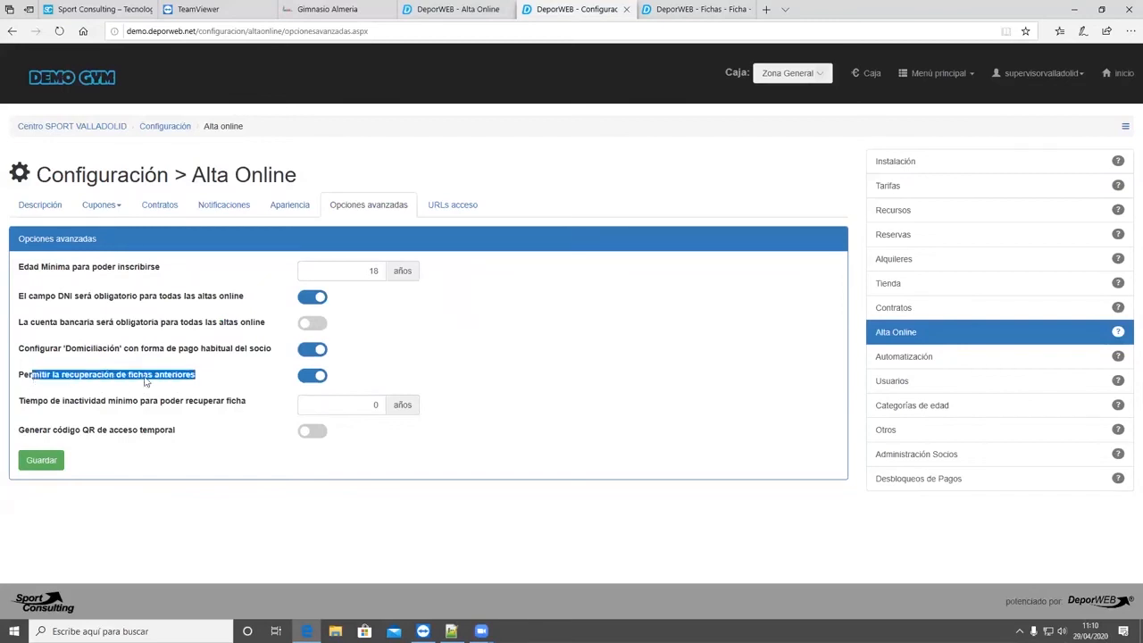
{"action": "left_click", "coordinate": [305, 384]}
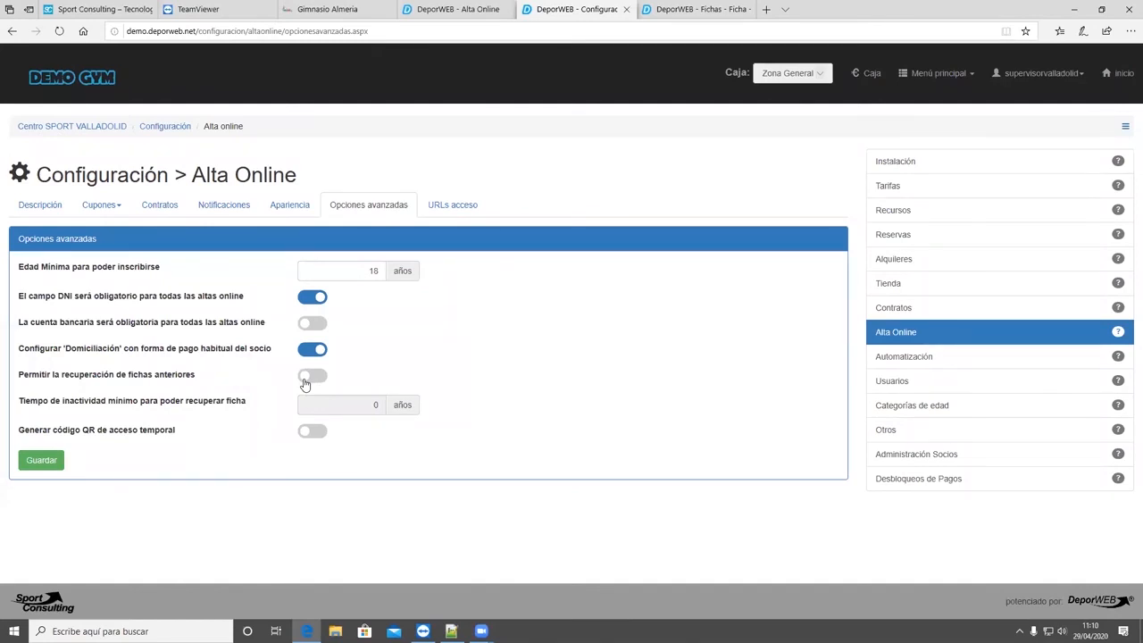
{"action": "left_click", "coordinate": [314, 377]}
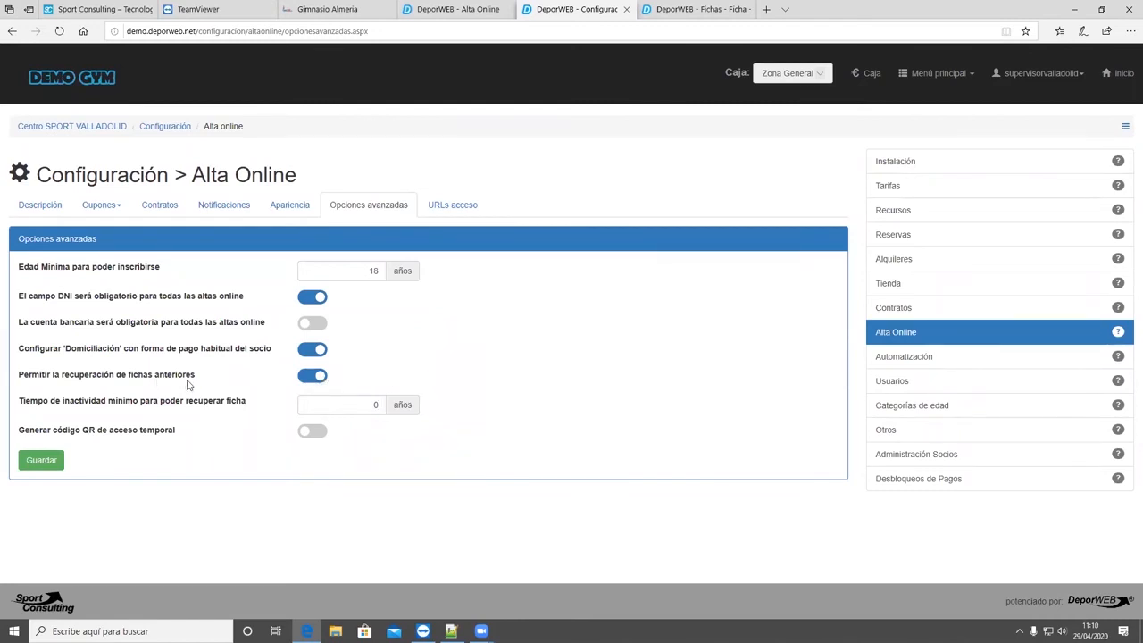
{"action": "left_click_drag", "start_coordinate": [188, 384], "coordinate": [24, 384]}
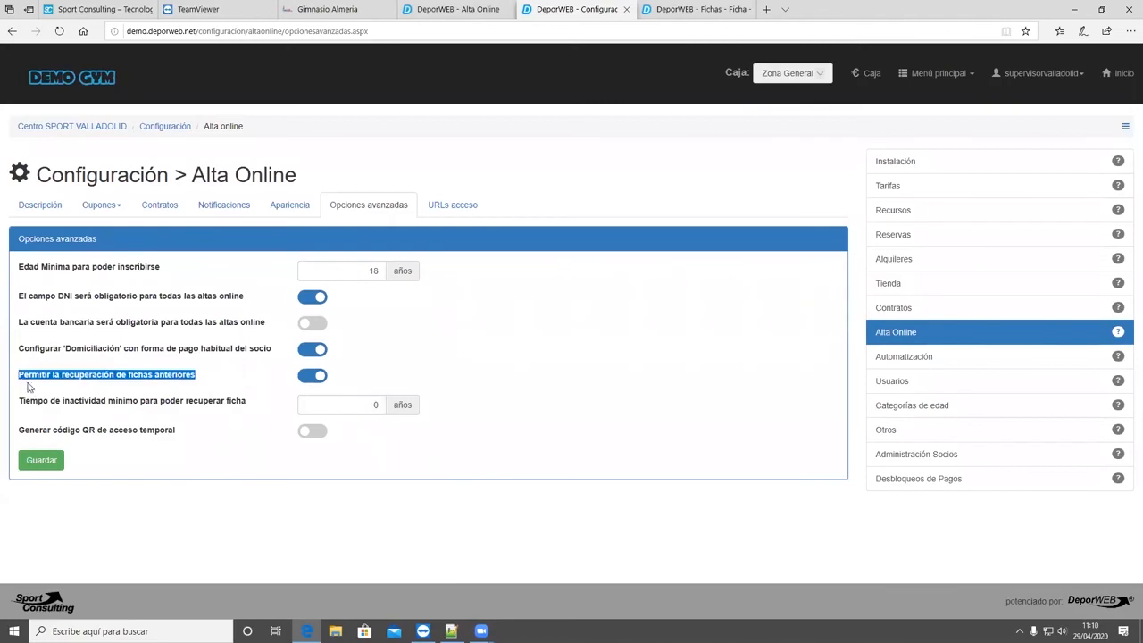
{"action": "left_click", "coordinate": [152, 386]}
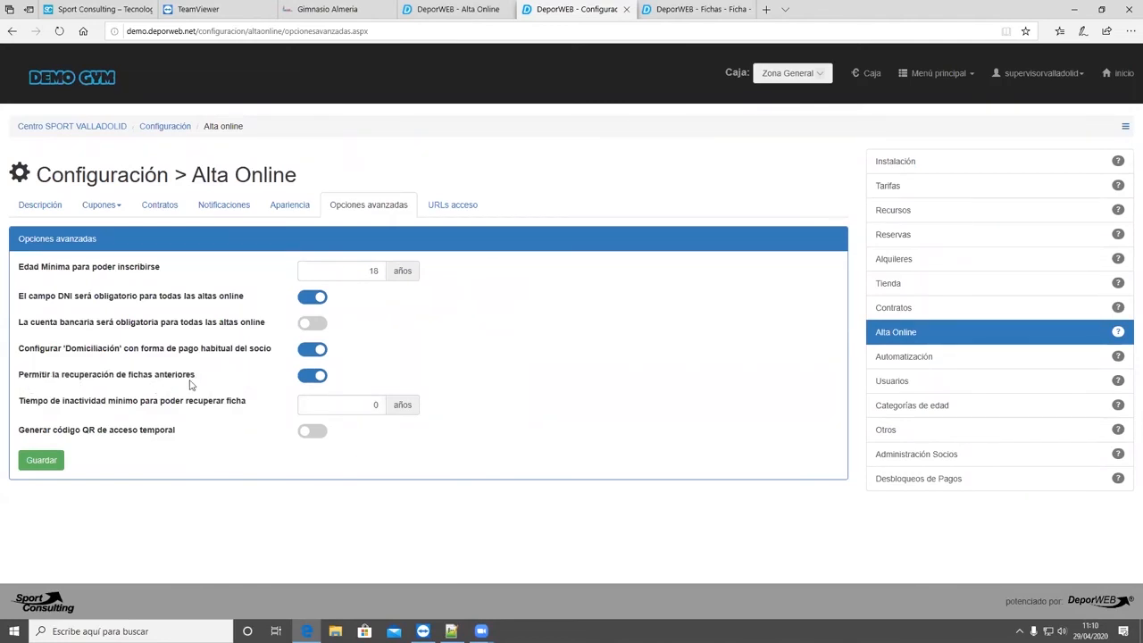
- Try a minimum inactivity time of 1 year for recovering a member record, and set it back to 0
{"action": "left_click", "coordinate": [362, 397]}
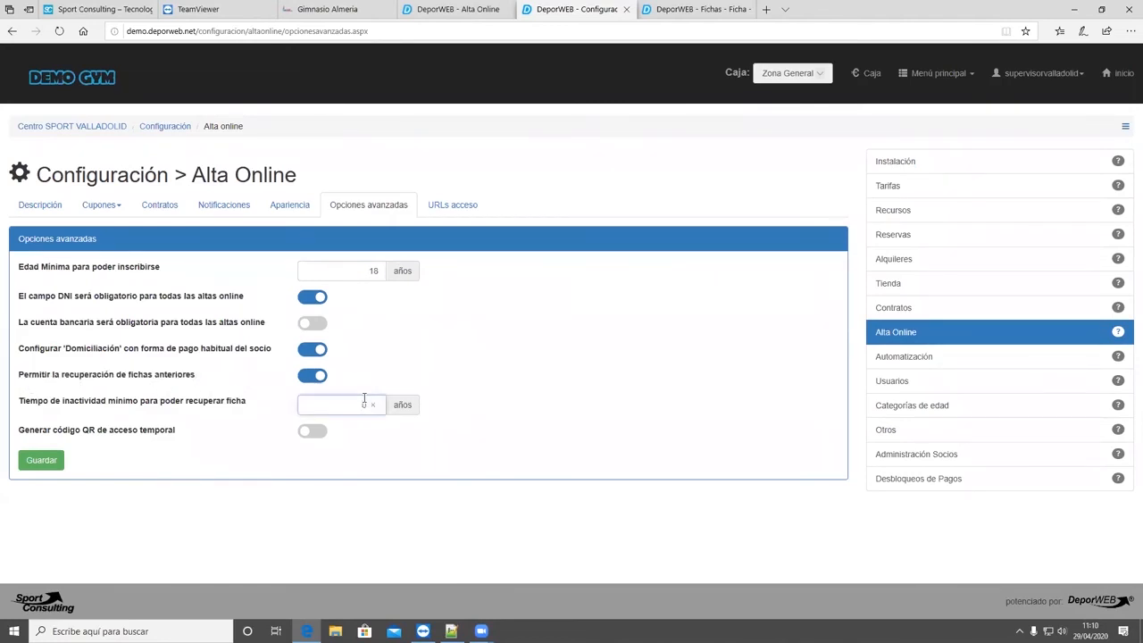
{"action": "left_click", "coordinate": [230, 424]}
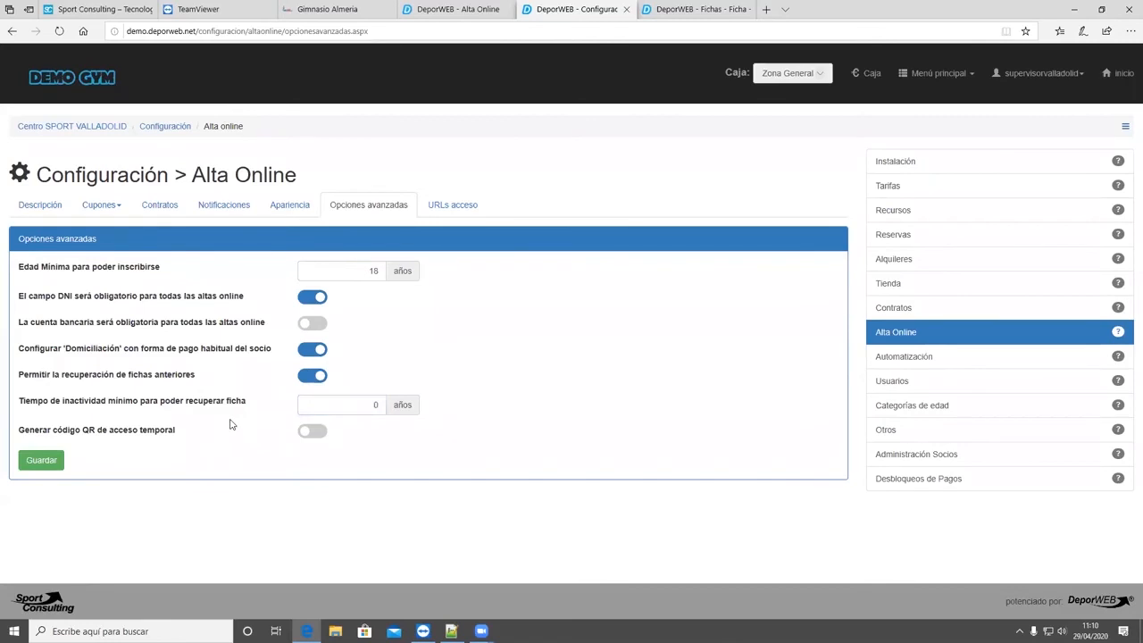
{"action": "left_click", "coordinate": [347, 401]}
{"action": "left_click_drag", "start_coordinate": [234, 409], "coordinate": [82, 409]}
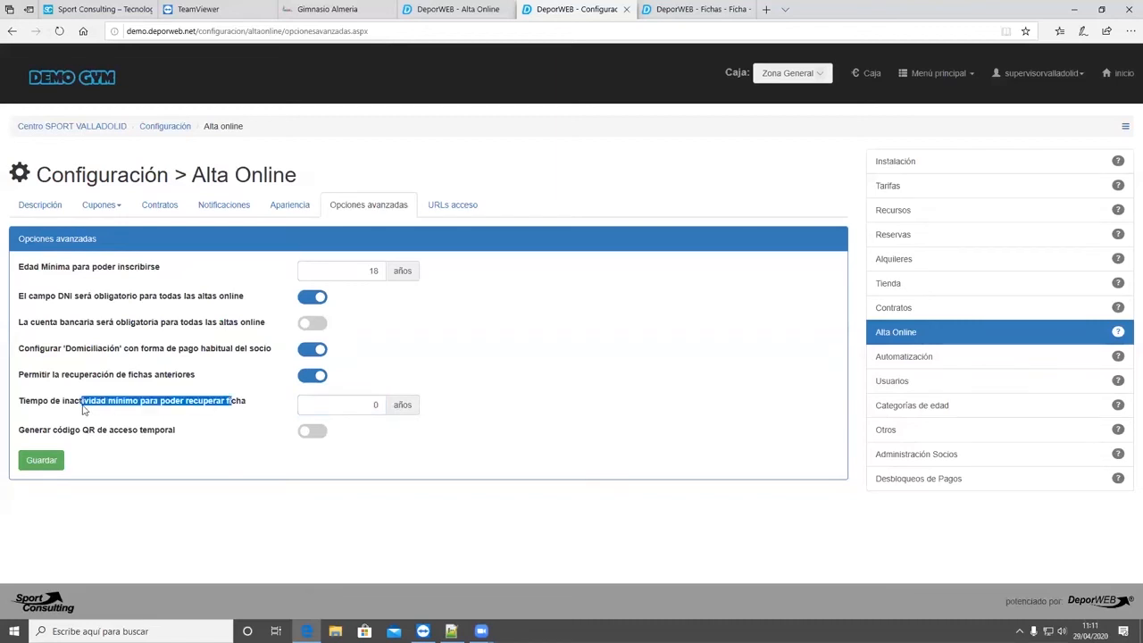
{"action": "left_click", "coordinate": [168, 418]}
{"action": "left_click_drag", "start_coordinate": [243, 406], "coordinate": [130, 409]}
{"action": "left_click", "coordinate": [162, 426]}
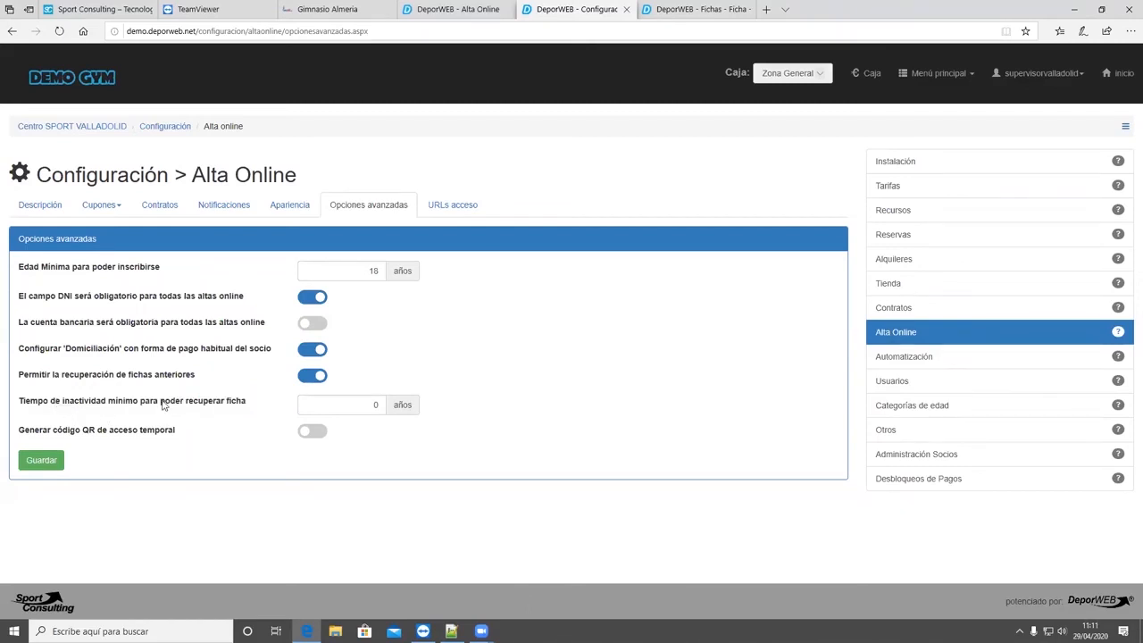
{"action": "left_click", "coordinate": [355, 400]}
{"action": "left_click", "coordinate": [396, 373]}
{"action": "left_click", "coordinate": [372, 403]}
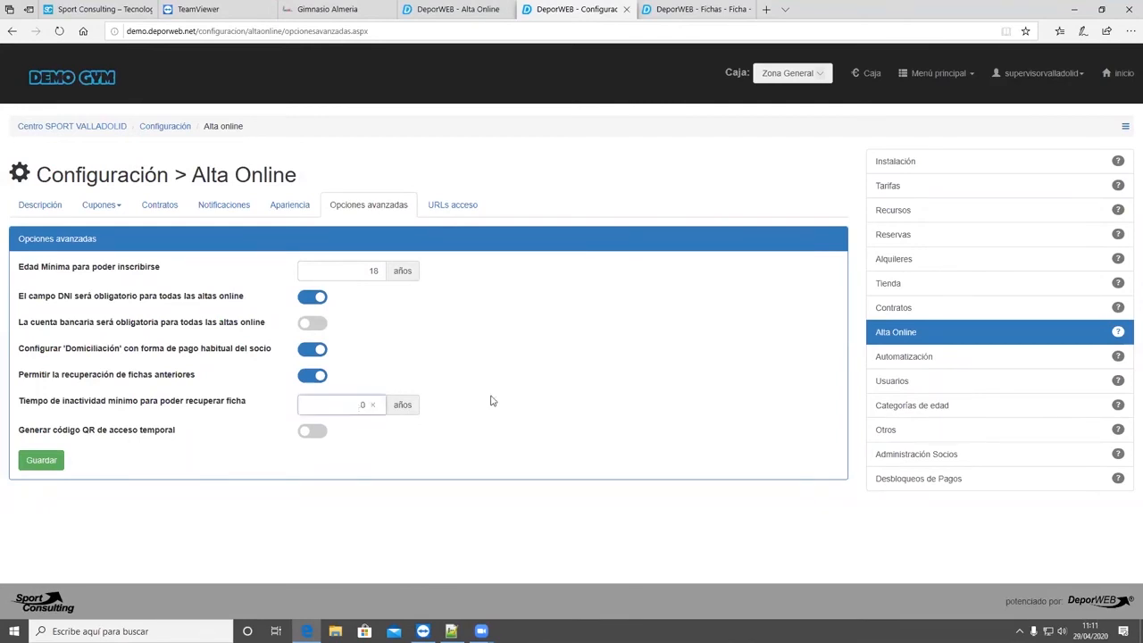
{"action": "type", "text": "1"}
{"action": "key", "text": "BackSpace"}
{"action": "type", "text": "0"}
- Switch on 'Generar código QR de acceso temporal' in the advanced options
{"action": "left_click_drag", "start_coordinate": [174, 434], "coordinate": [20, 435]}
{"action": "left_click", "coordinate": [204, 436]}
{"action": "left_click", "coordinate": [312, 432]}
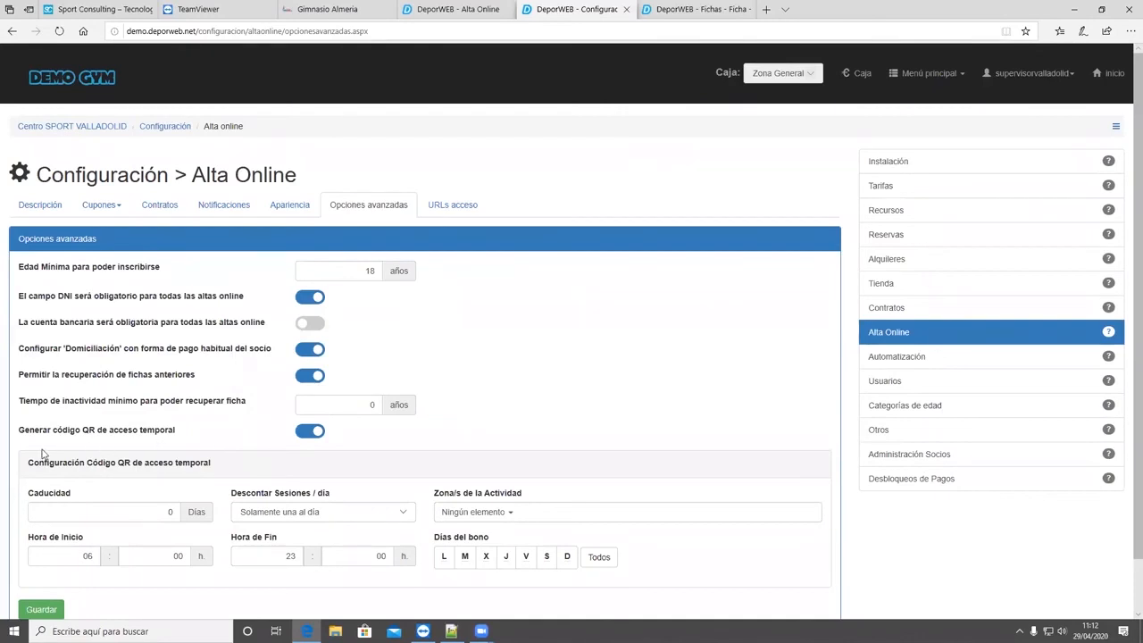
- Examine the temporary QR code settings for expiry, sessions deducted per day, activity zones, start and end hours, and valid days
{"action": "scroll", "coordinate": [143, 522], "scroll_direction": "down", "scroll_amount": 1}
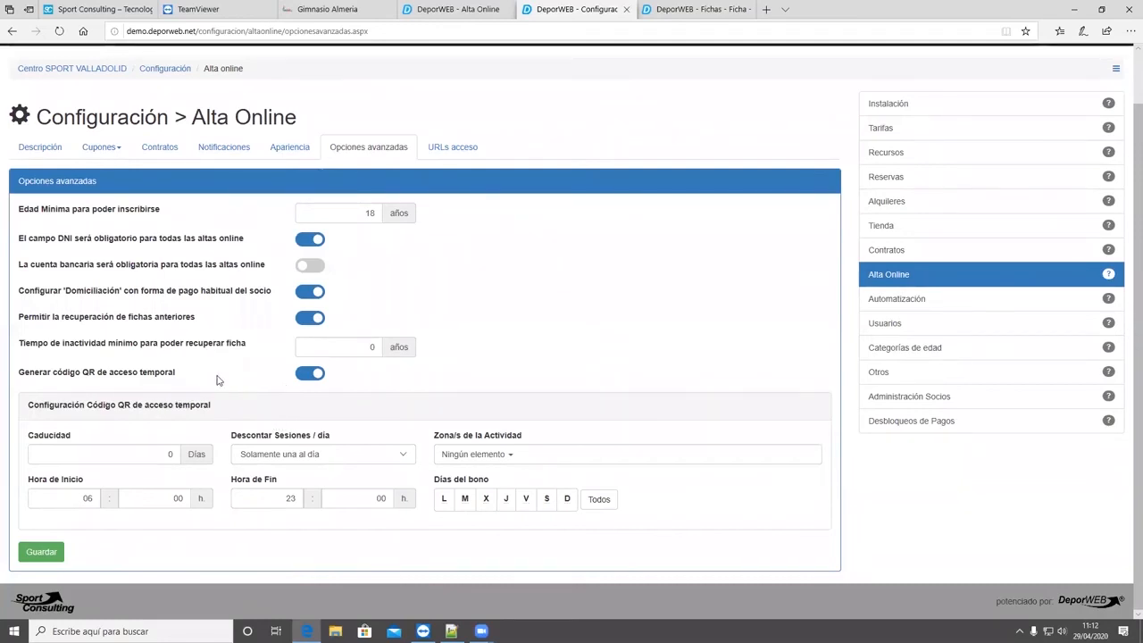
{"action": "left_click", "coordinate": [163, 457]}
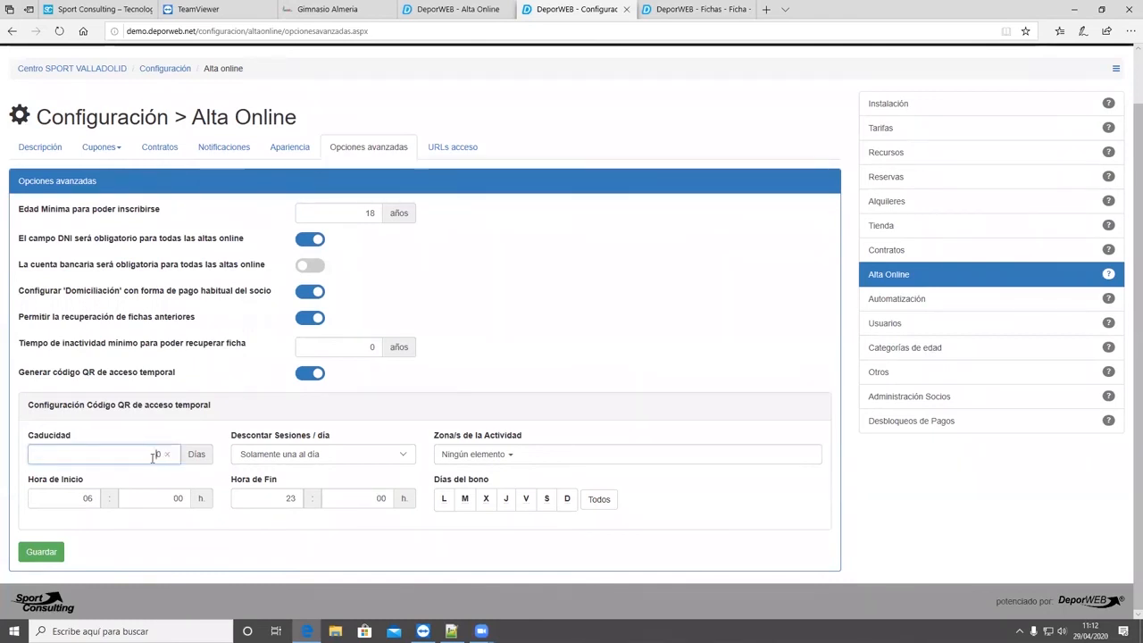
{"action": "left_click", "coordinate": [343, 456]}
{"action": "left_click", "coordinate": [454, 453]}
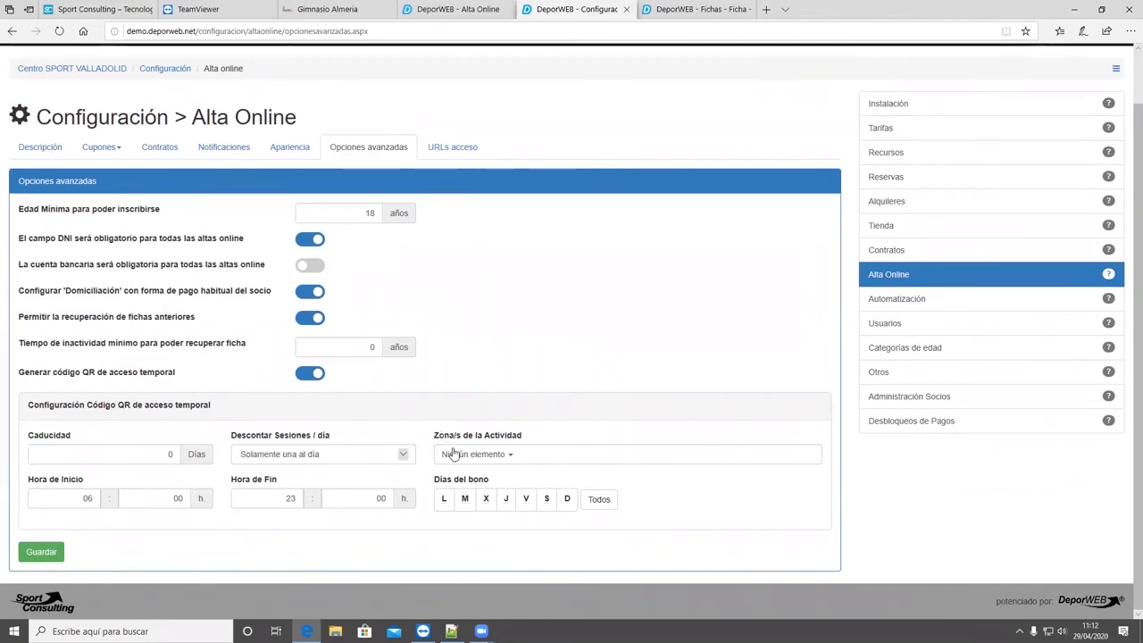
{"action": "left_click", "coordinate": [457, 455]}
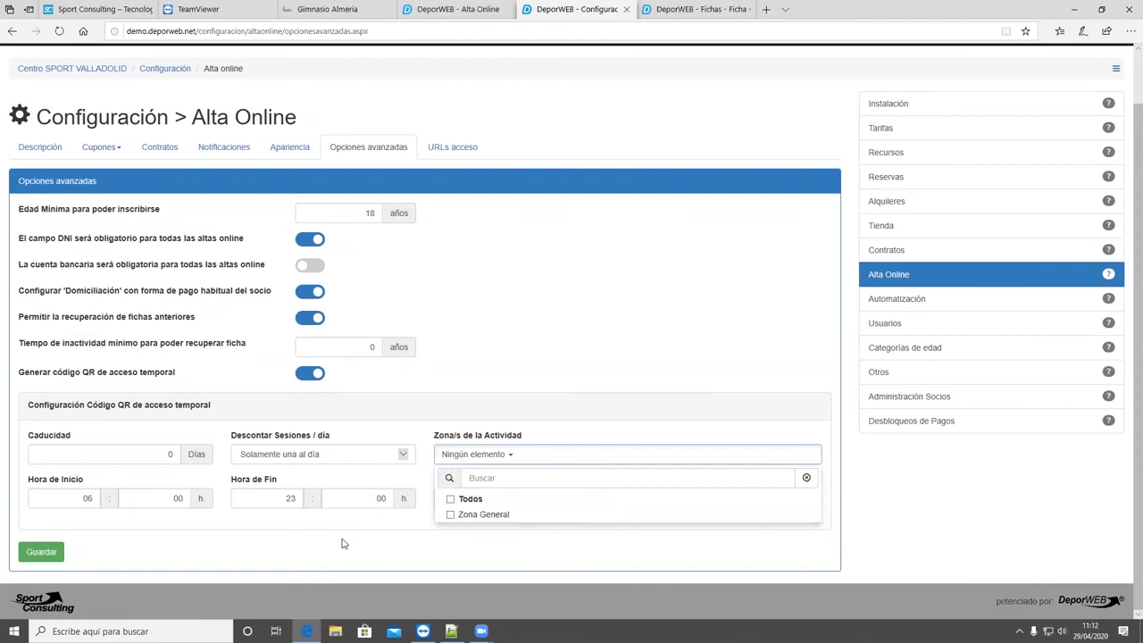
{"action": "left_click", "coordinate": [272, 551]}
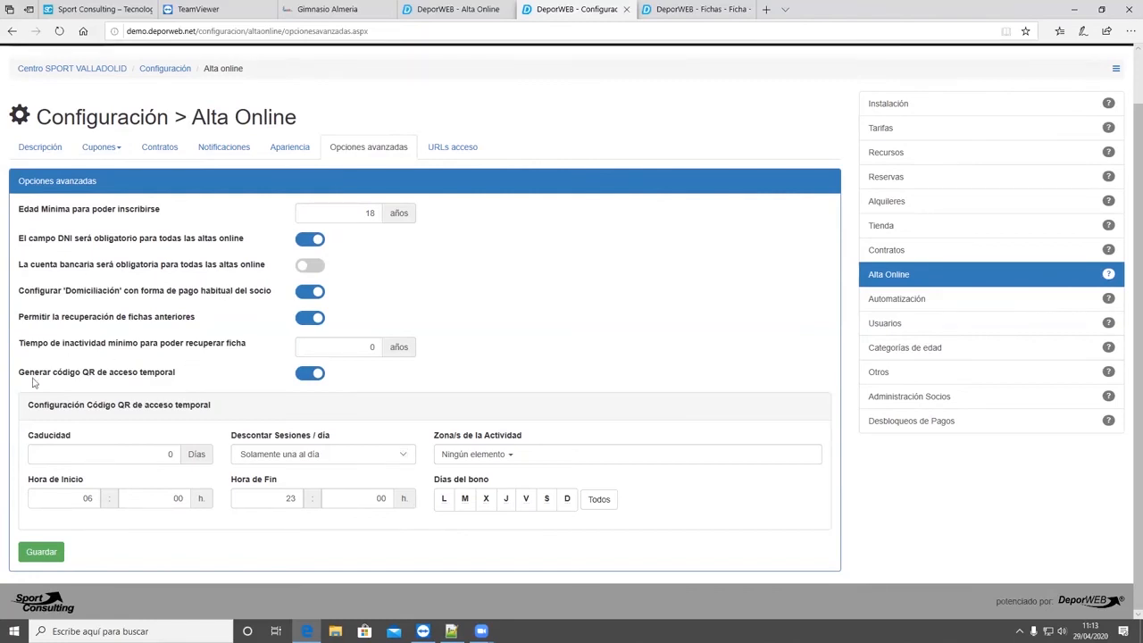
{"action": "left_click_drag", "start_coordinate": [33, 382], "coordinate": [44, 389]}
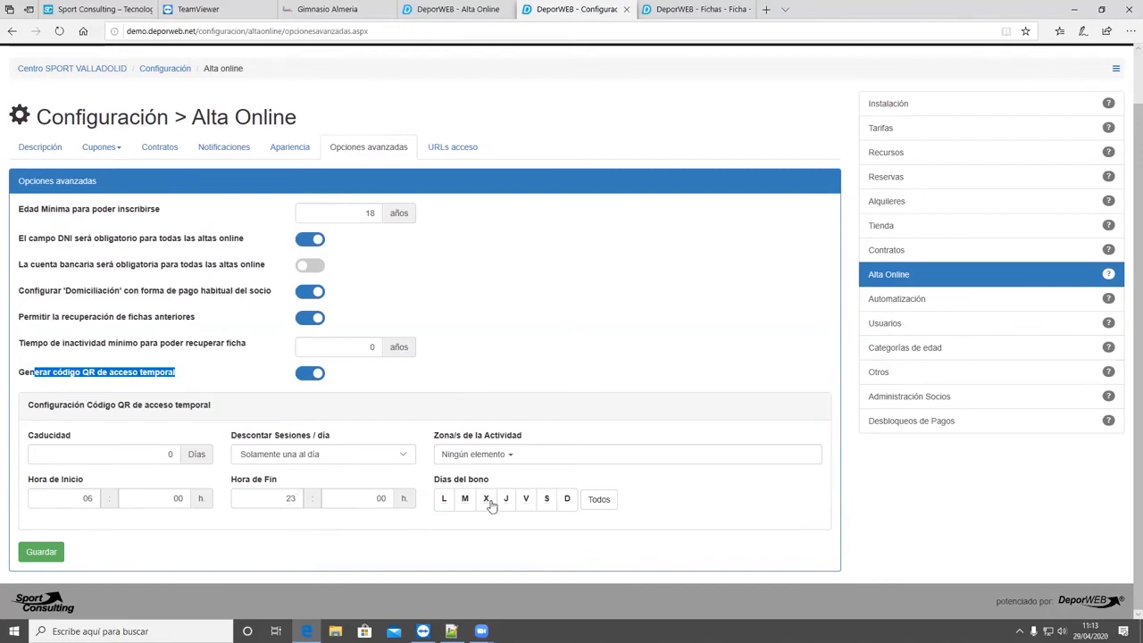
{"action": "scroll", "coordinate": [532, 384], "scroll_direction": "up", "scroll_amount": 1}
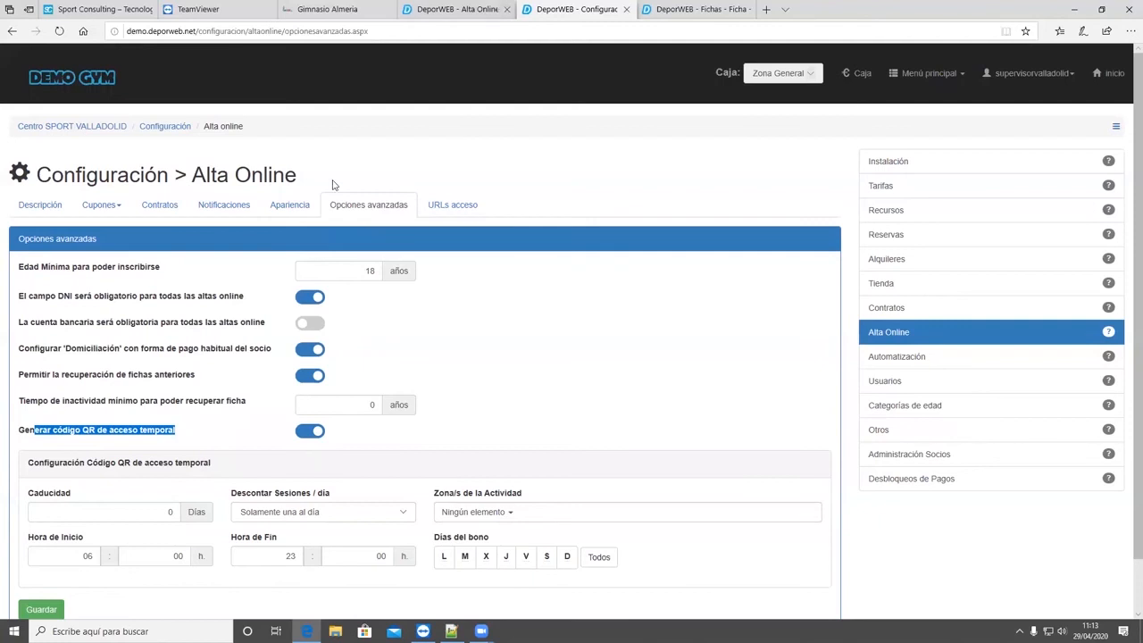
- Return to the online sign-up form and view its promotion selection page
{"action": "key", "text": "ctrl+shift+Tab"}
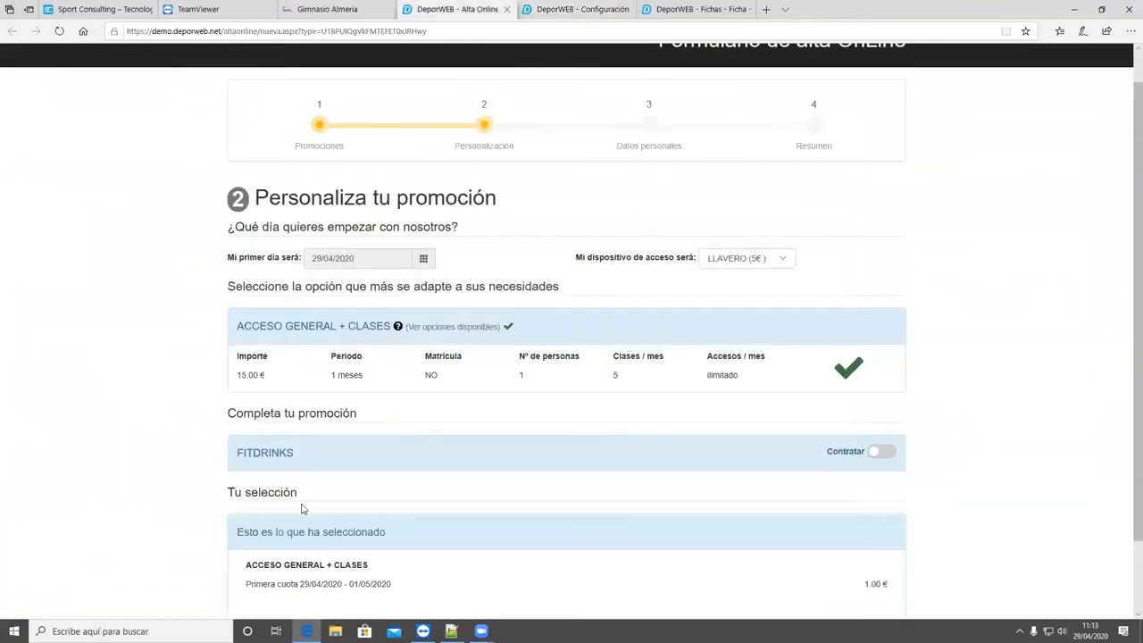
{"action": "scroll", "coordinate": [263, 573], "scroll_direction": "down", "scroll_amount": 2}
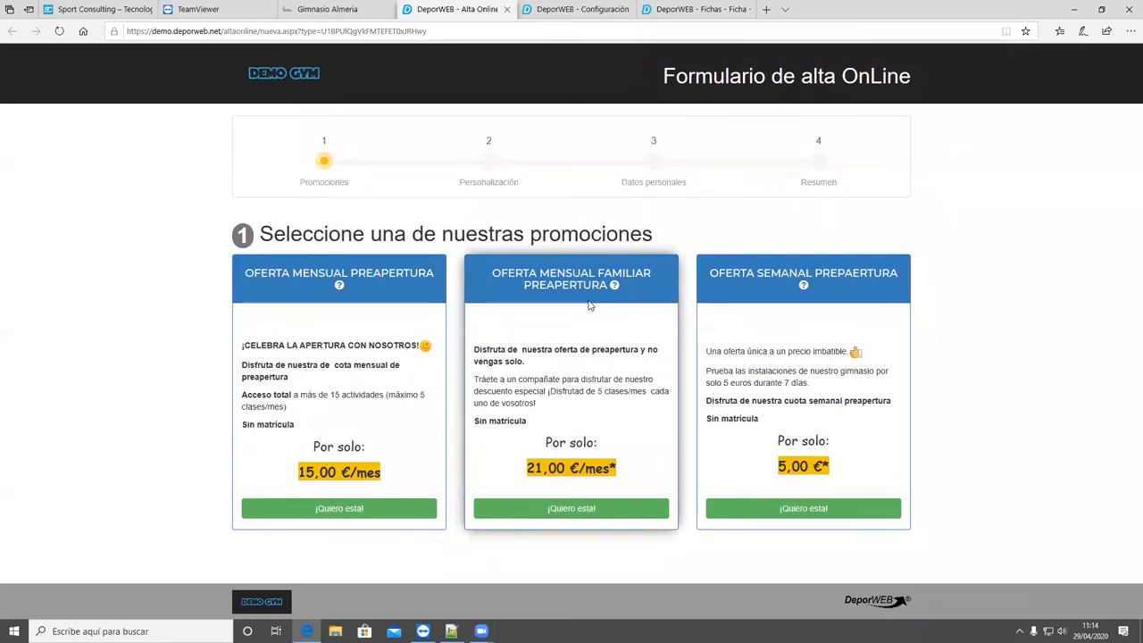
- Open the MENSUAL FAMILIAR rate for editing in the rates configuration and examine its group member limits
{"action": "left_click", "coordinate": [700, 10]}
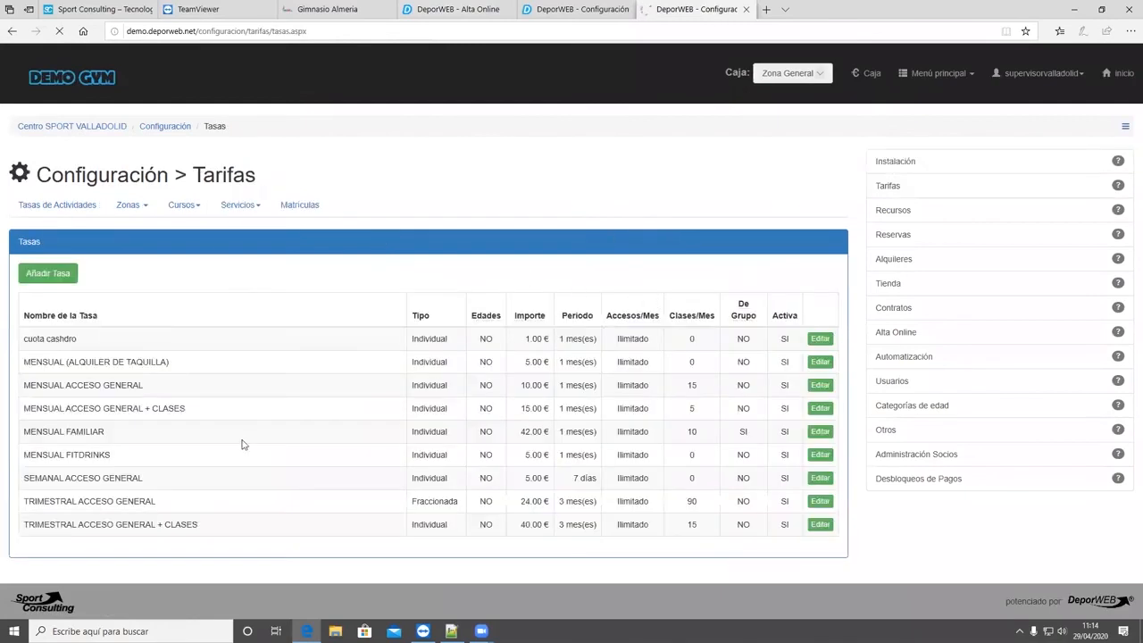
{"action": "left_click", "coordinate": [805, 445]}
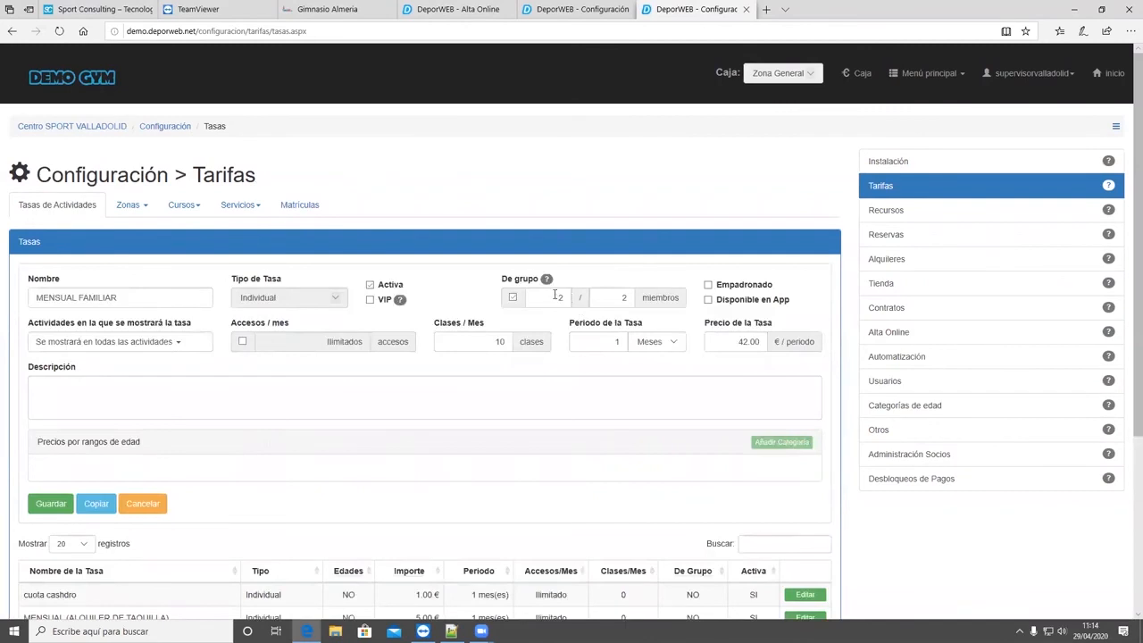
{"action": "left_click_drag", "start_coordinate": [553, 278], "coordinate": [485, 295]}
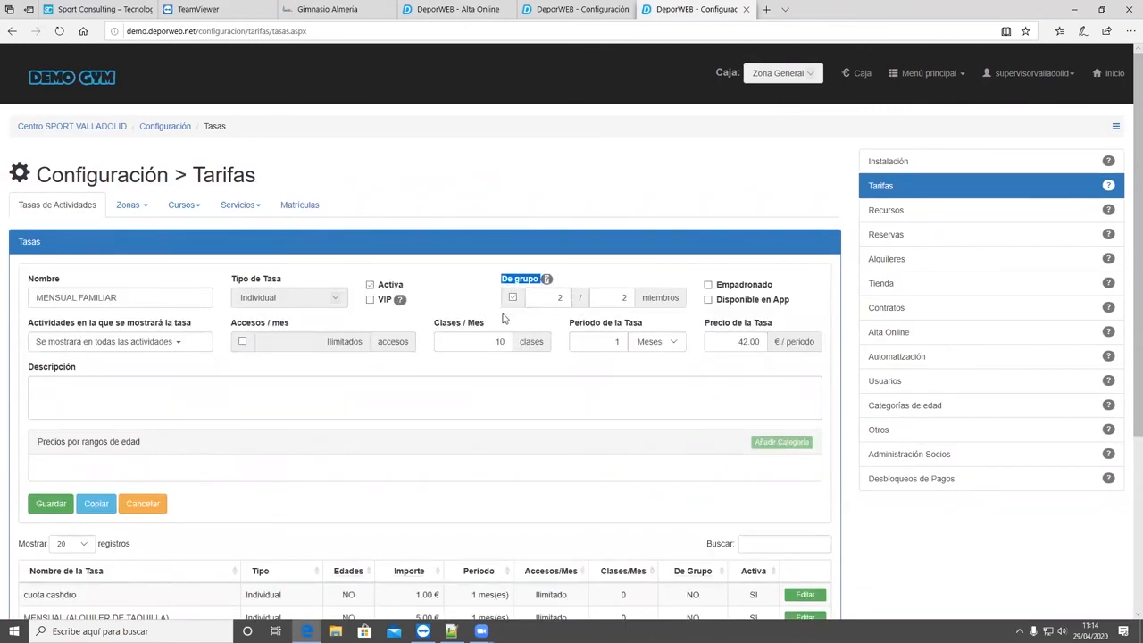
{"action": "left_click", "coordinate": [558, 298]}
{"action": "left_click_drag", "start_coordinate": [583, 309], "coordinate": [581, 312]}
{"action": "double_click", "coordinate": [628, 301]}
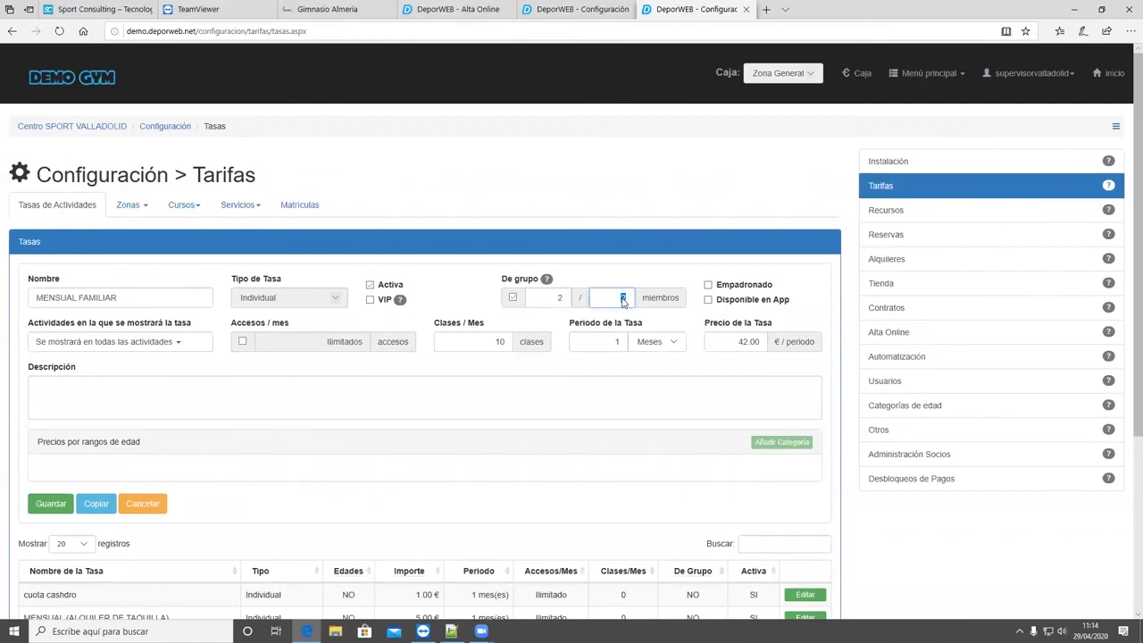
{"action": "left_click", "coordinate": [614, 304]}
{"action": "key", "text": "shift+Tab"}
- Look at the gym website's rates and the sign-up promotions, and return to the MENSUAL FAMILIAR group member fields
{"action": "left_click", "coordinate": [309, 8]}
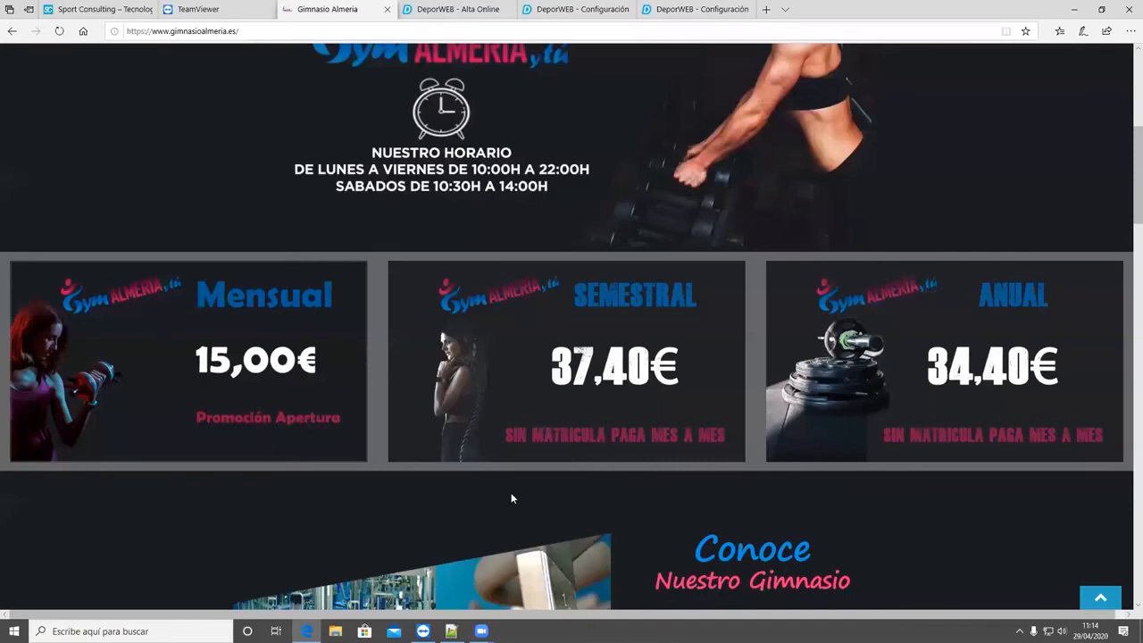
{"action": "key", "text": "ctrl+Tab"}
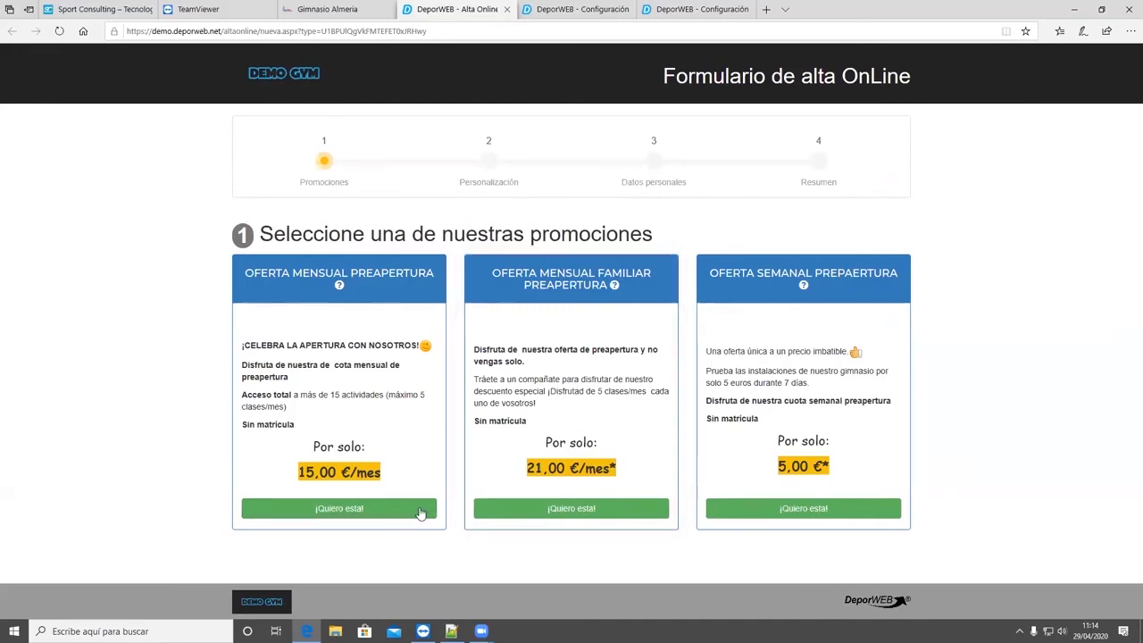
{"action": "key", "text": "ctrl+Tab"}
{"action": "key", "text": "ctrl+Tab"}
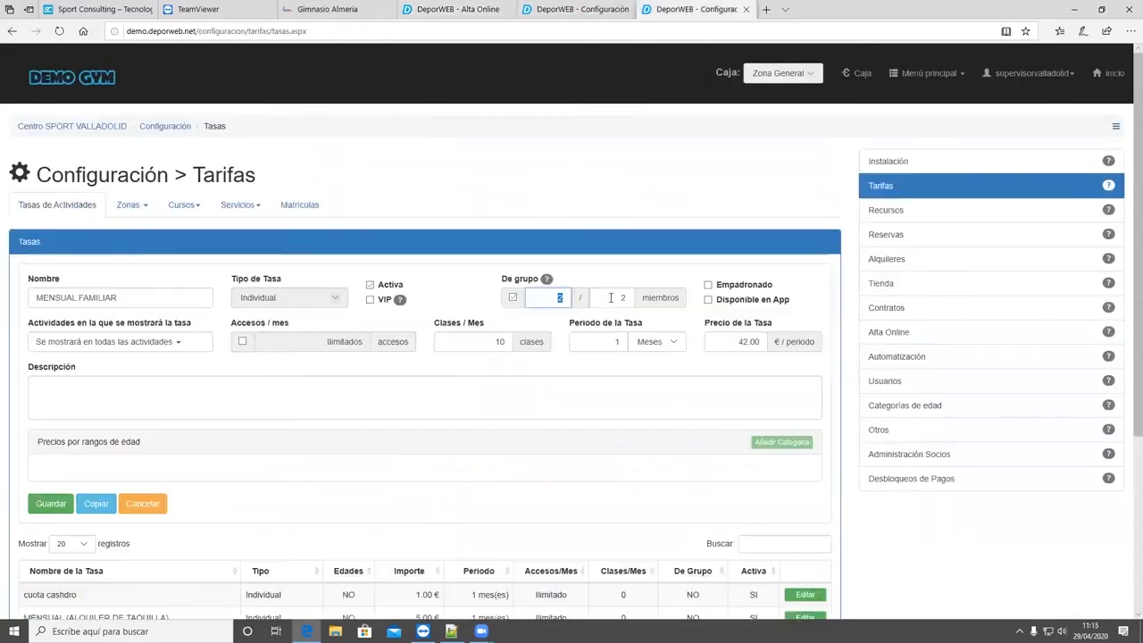
{"action": "key", "text": "Tab"}
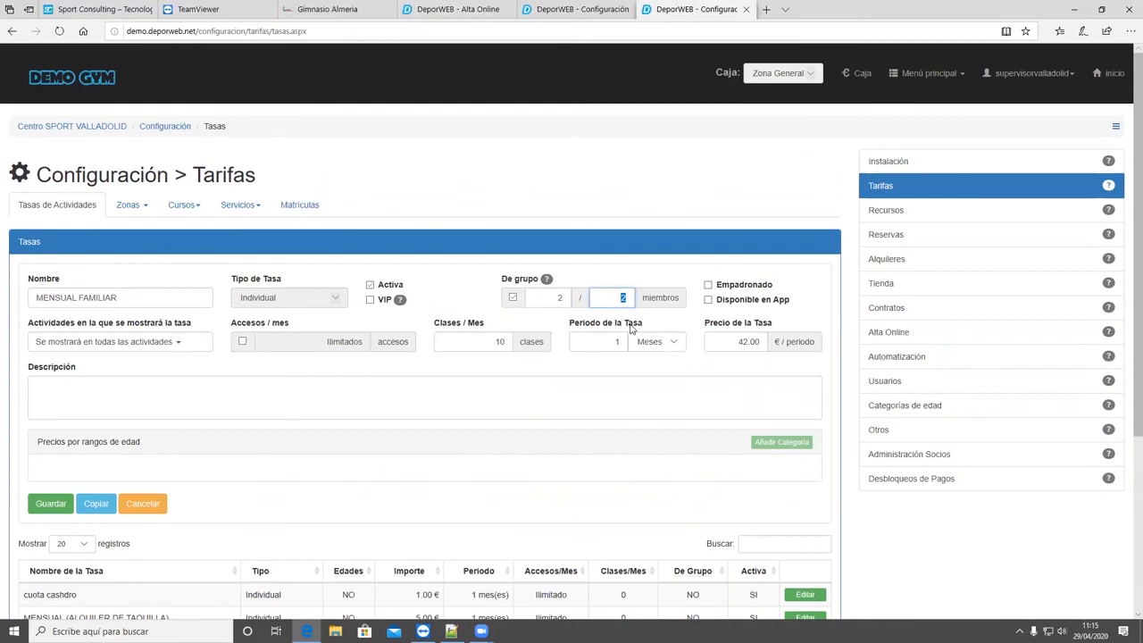
- Return to the online sign-up form, choose 'OFERTA MENSUAL PREAPERTURA' and look over its personalisation page
{"action": "left_click", "coordinate": [455, 9]}
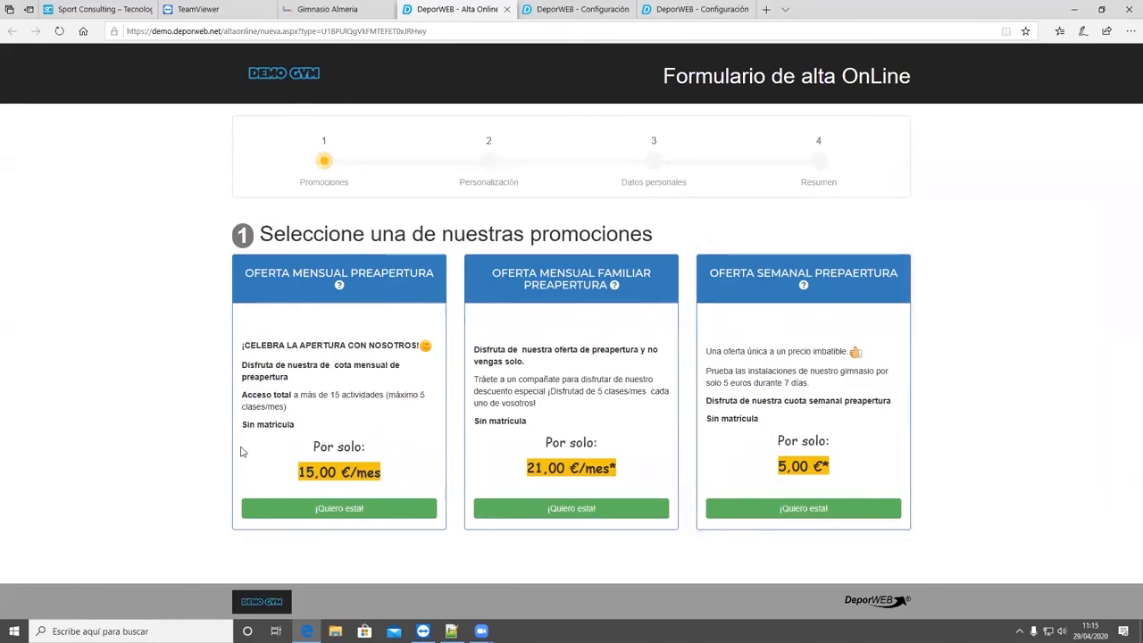
{"action": "left_click", "coordinate": [334, 513]}
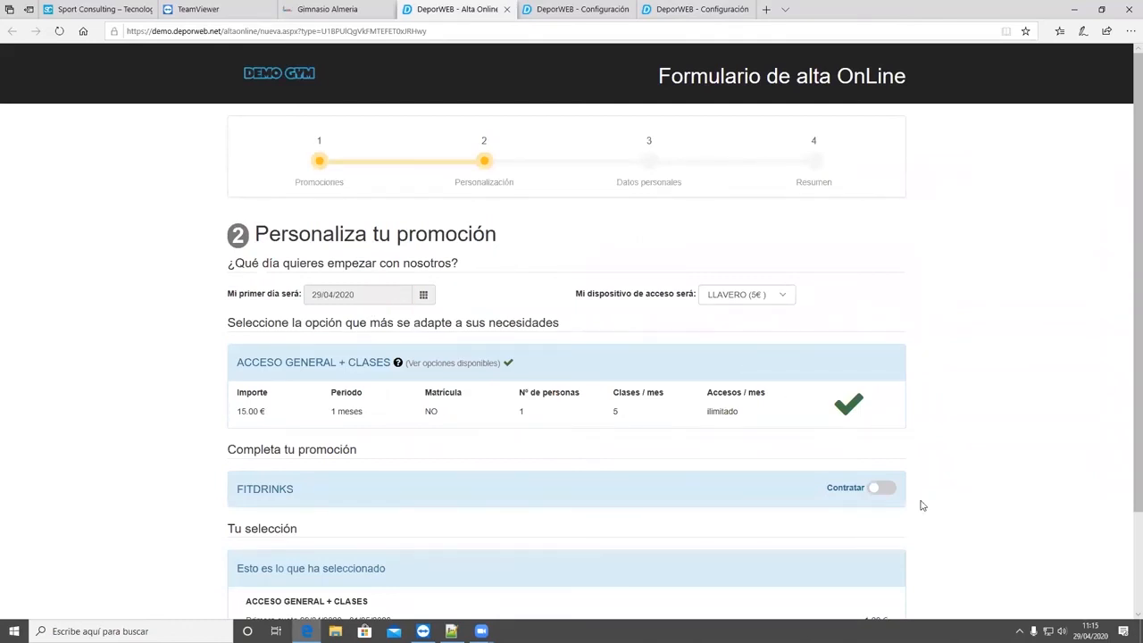
{"action": "scroll", "coordinate": [921, 503], "scroll_direction": "down", "scroll_amount": 3}
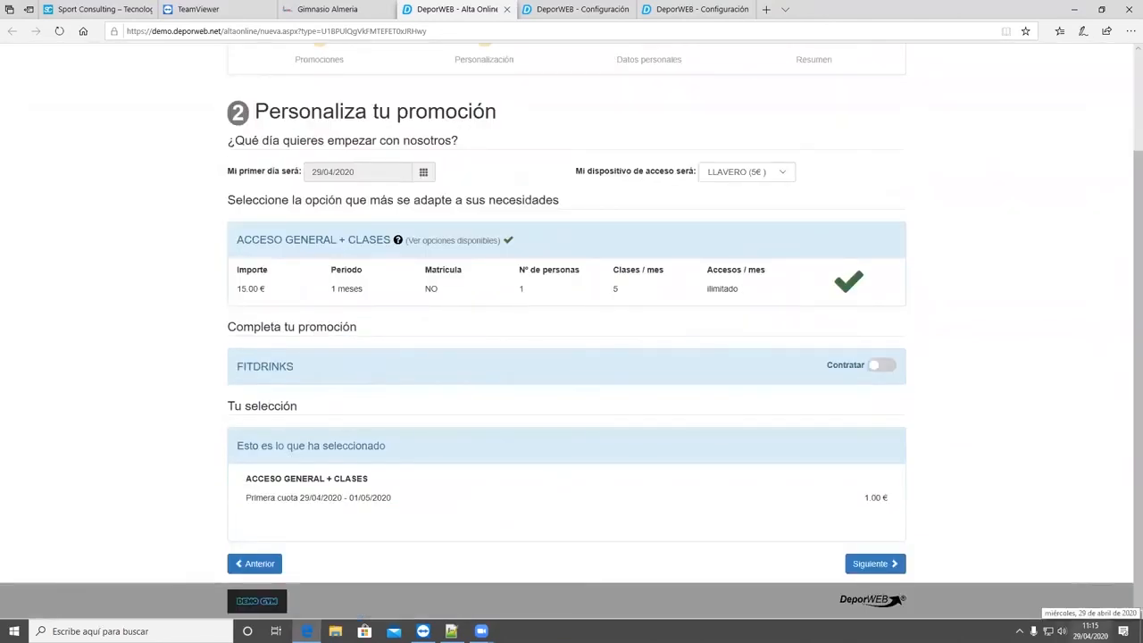
{"action": "scroll", "coordinate": [777, 320], "scroll_direction": "up", "scroll_amount": 3}
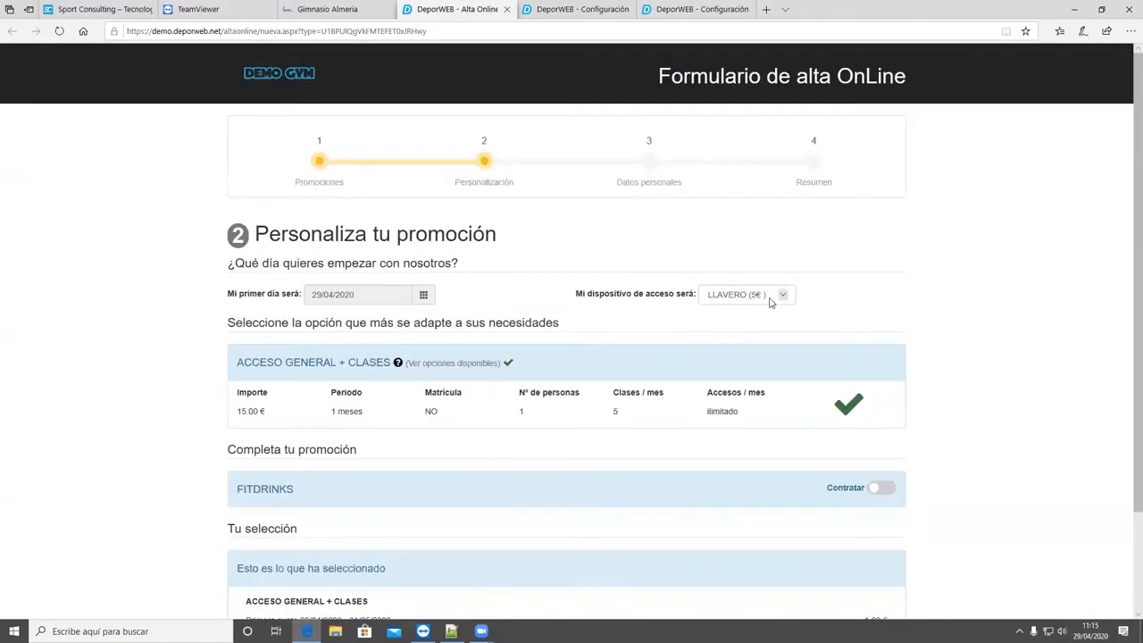
- View the available access device options and keep LLAVERO (5€) selected
{"action": "left_click", "coordinate": [770, 302]}
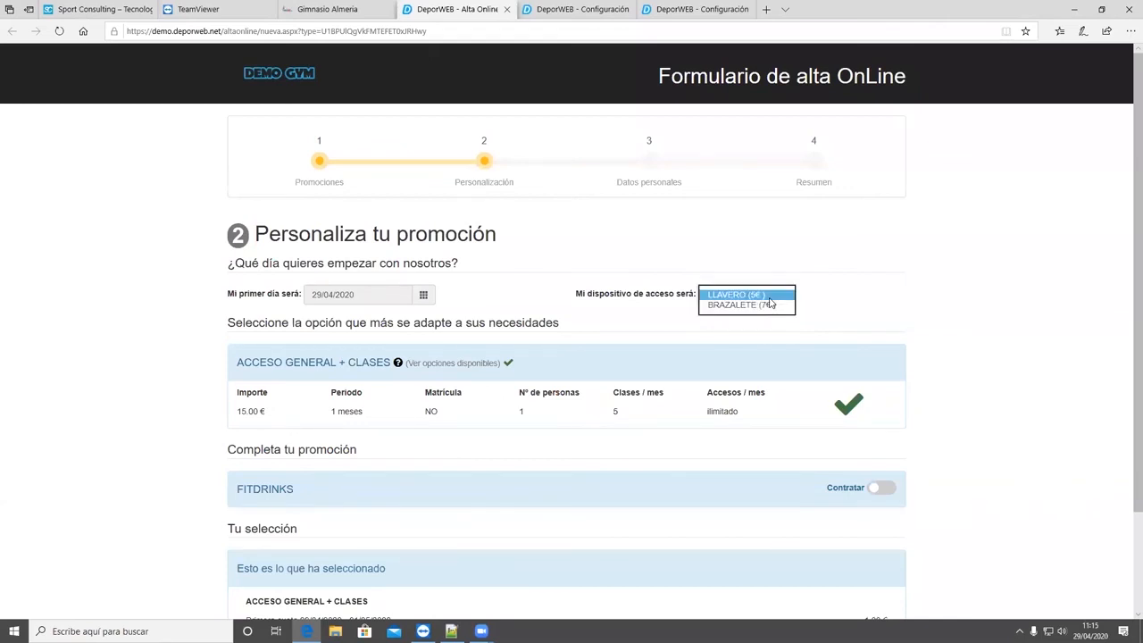
{"action": "left_click", "coordinate": [808, 367]}
{"action": "scroll", "coordinate": [387, 310], "scroll_direction": "down", "scroll_amount": 2}
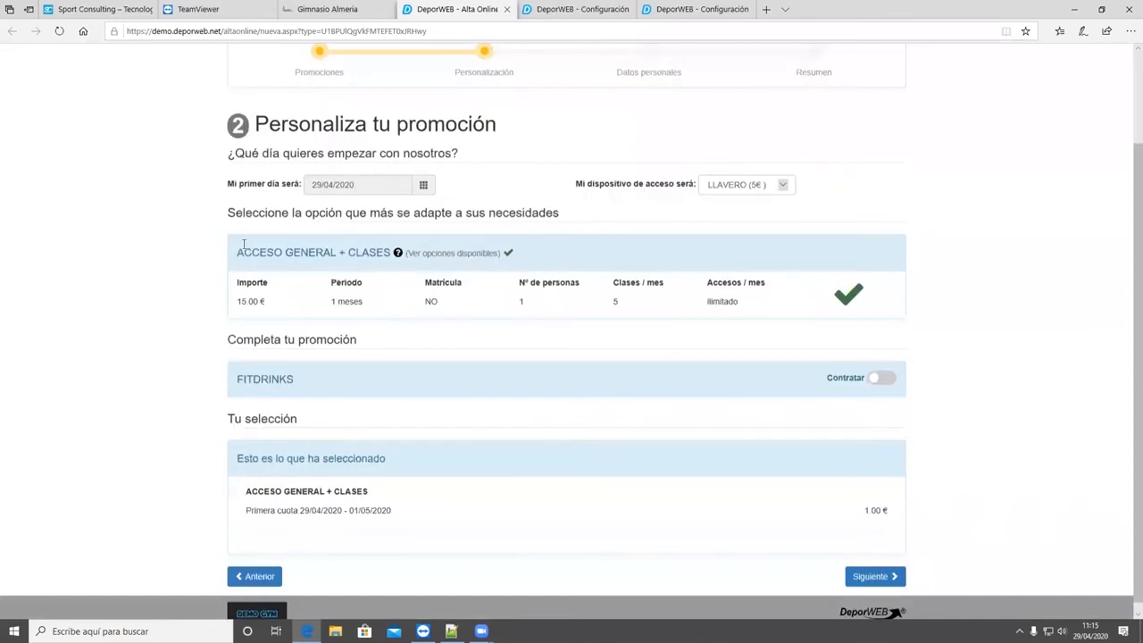
{"action": "scroll", "coordinate": [265, 243], "scroll_direction": "down", "scroll_amount": 1}
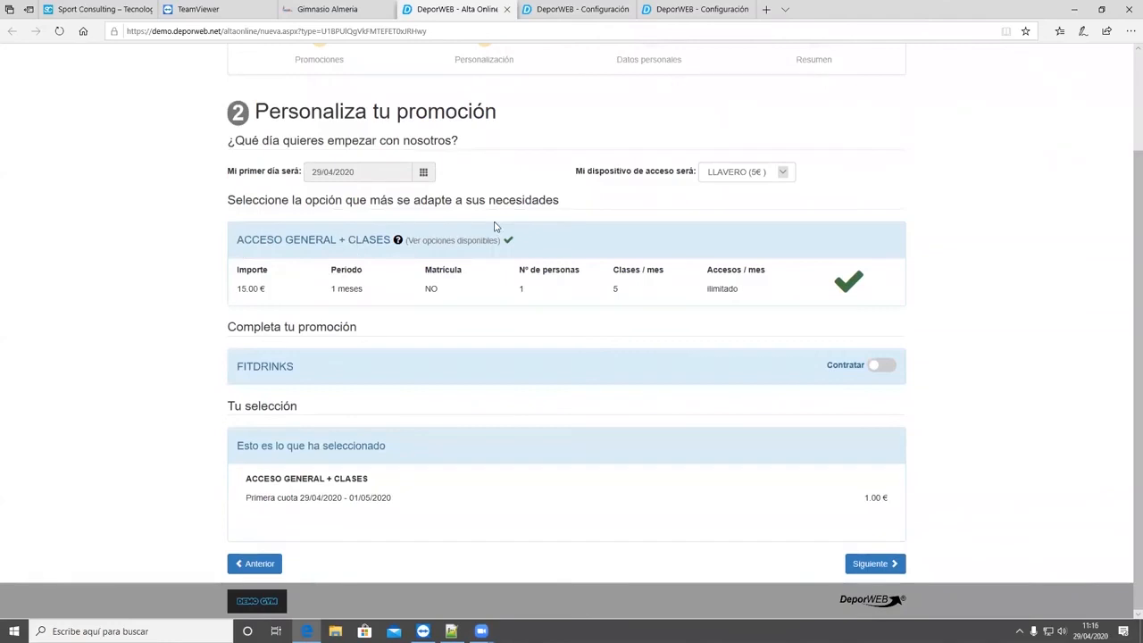
- Try the FITDRINKS add-on's contract switch on and off, leave it on, and select its monthly option
{"action": "left_click_drag", "start_coordinate": [299, 367], "coordinate": [214, 365]}
{"action": "left_click", "coordinate": [887, 369]}
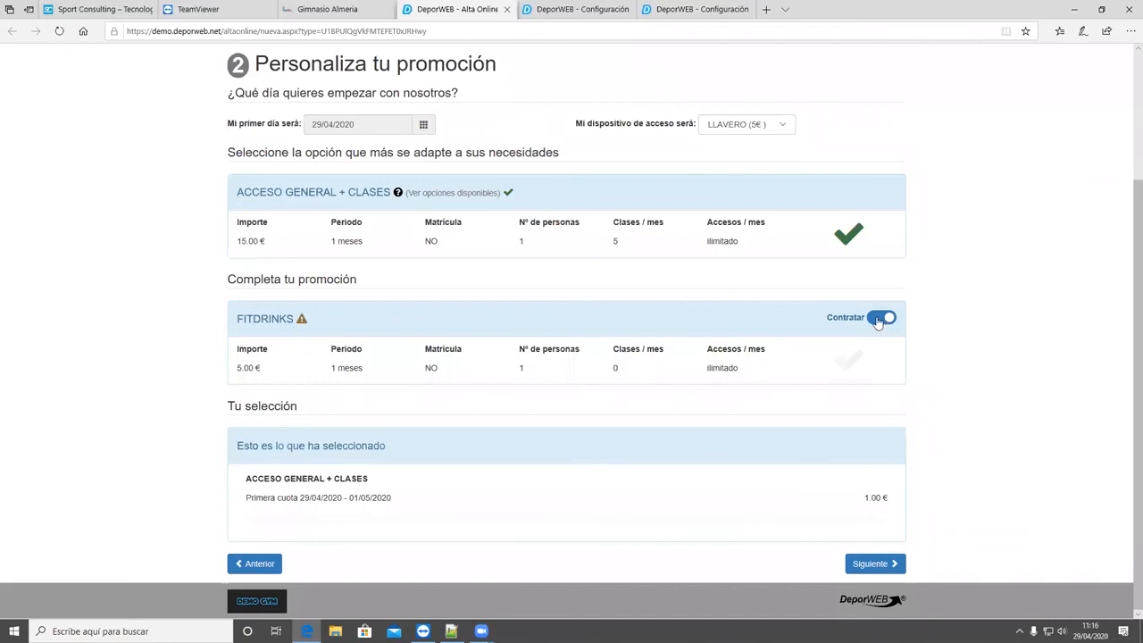
{"action": "left_click", "coordinate": [879, 319]}
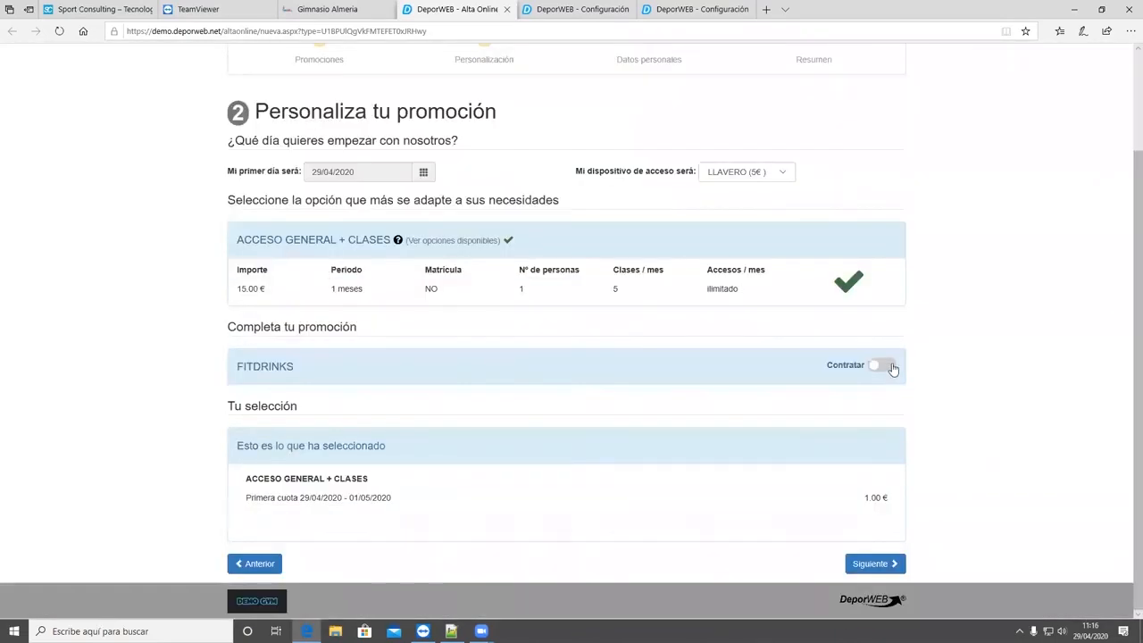
{"action": "left_click", "coordinate": [889, 367]}
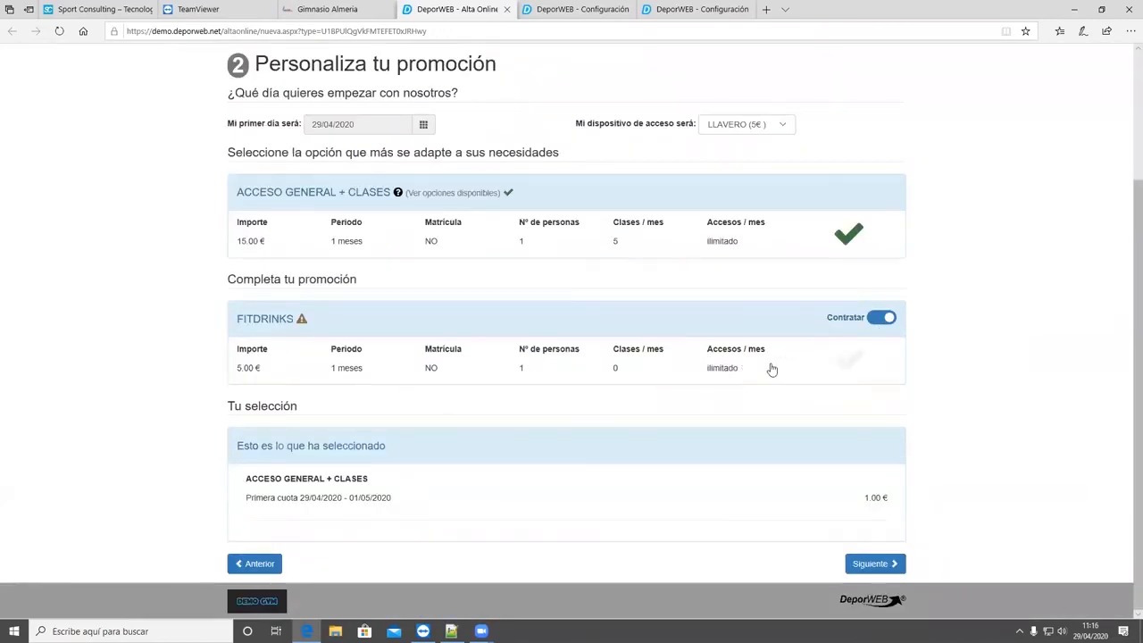
{"action": "scroll", "coordinate": [738, 409], "scroll_direction": "down", "scroll_amount": 3}
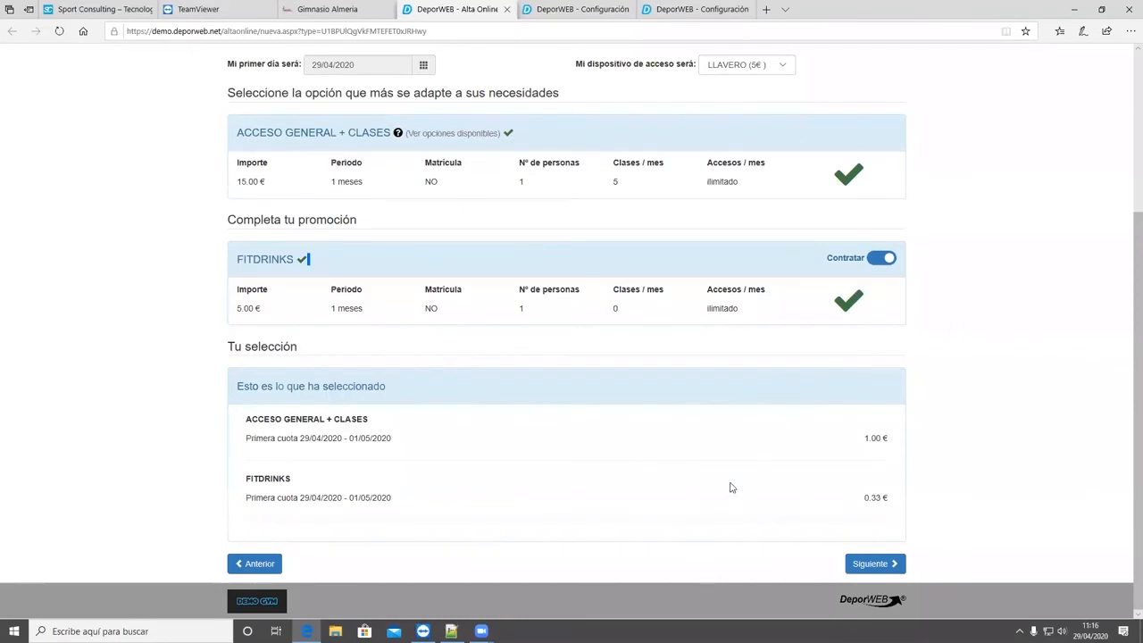
- Review the rate amounts and first payments for ACCESO GENERAL + CLASES and FITDRINKS, and remove the FITDRINKS add-on
{"action": "scroll", "coordinate": [733, 488], "scroll_direction": "up", "scroll_amount": 2}
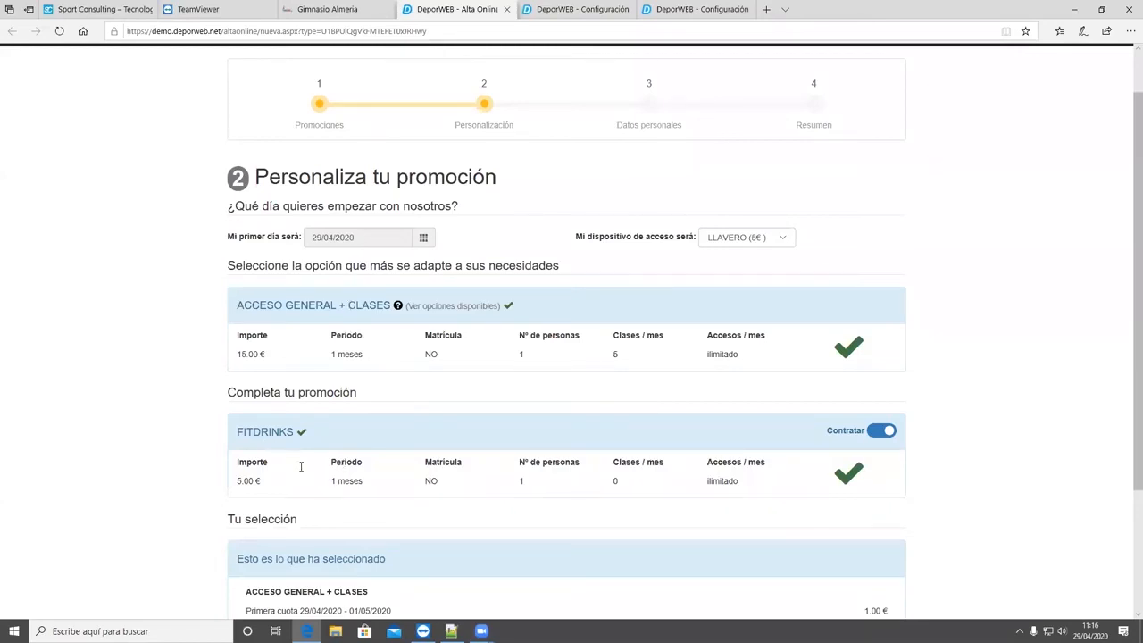
{"action": "scroll", "coordinate": [301, 466], "scroll_direction": "down", "scroll_amount": 1}
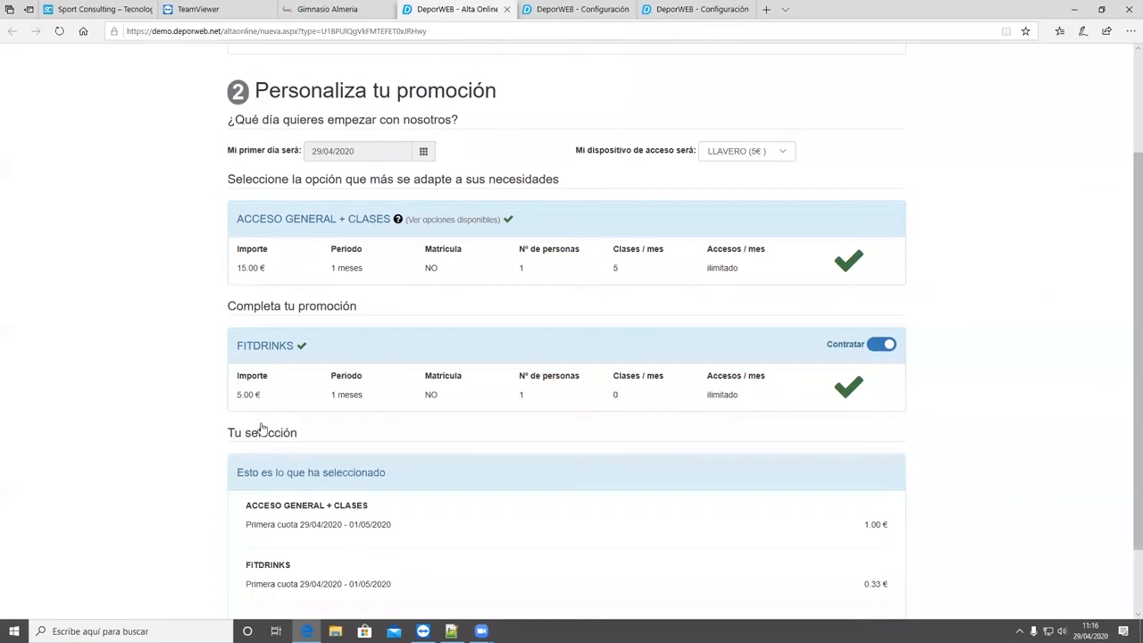
{"action": "scroll", "coordinate": [279, 318], "scroll_direction": "down", "scroll_amount": 1}
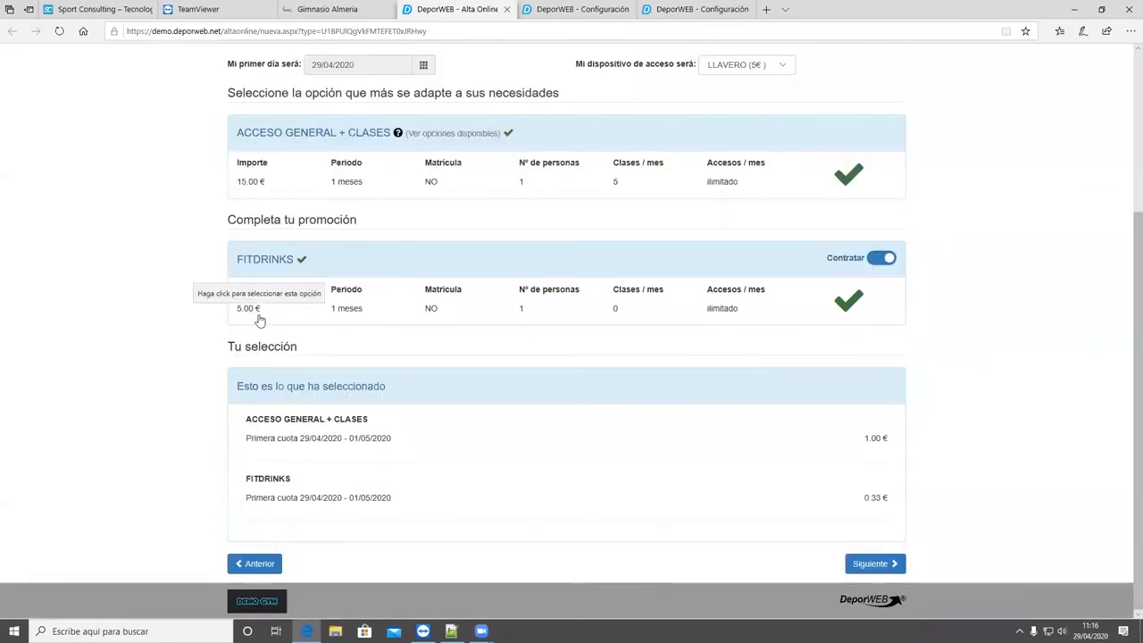
{"action": "left_click_drag", "start_coordinate": [266, 188], "coordinate": [231, 193]}
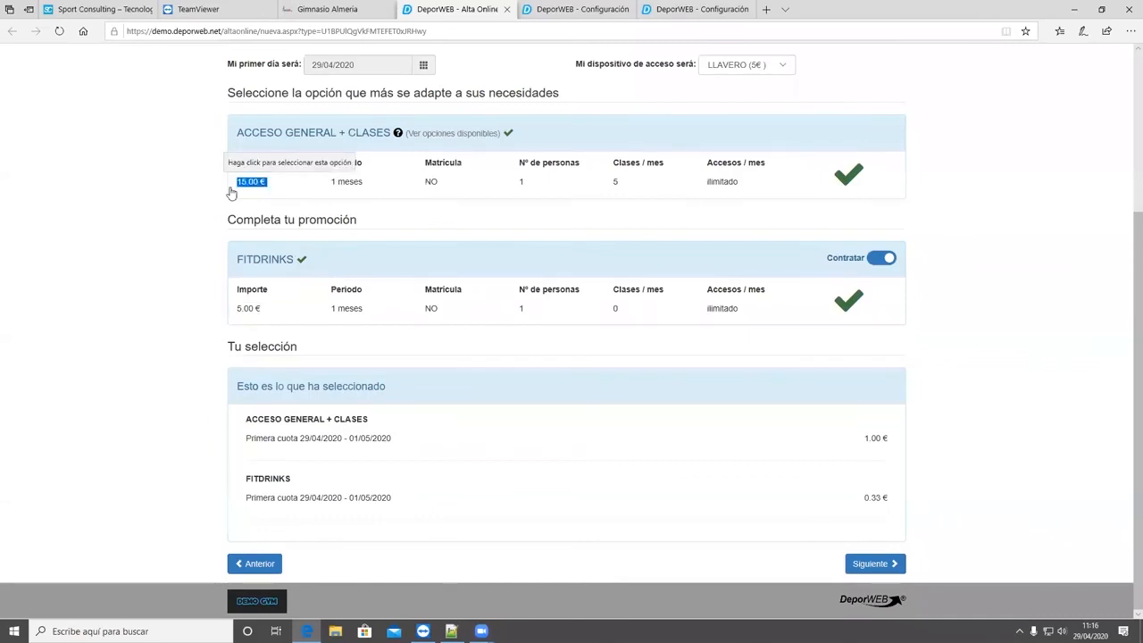
{"action": "scroll", "coordinate": [234, 192], "scroll_direction": "up", "scroll_amount": 3}
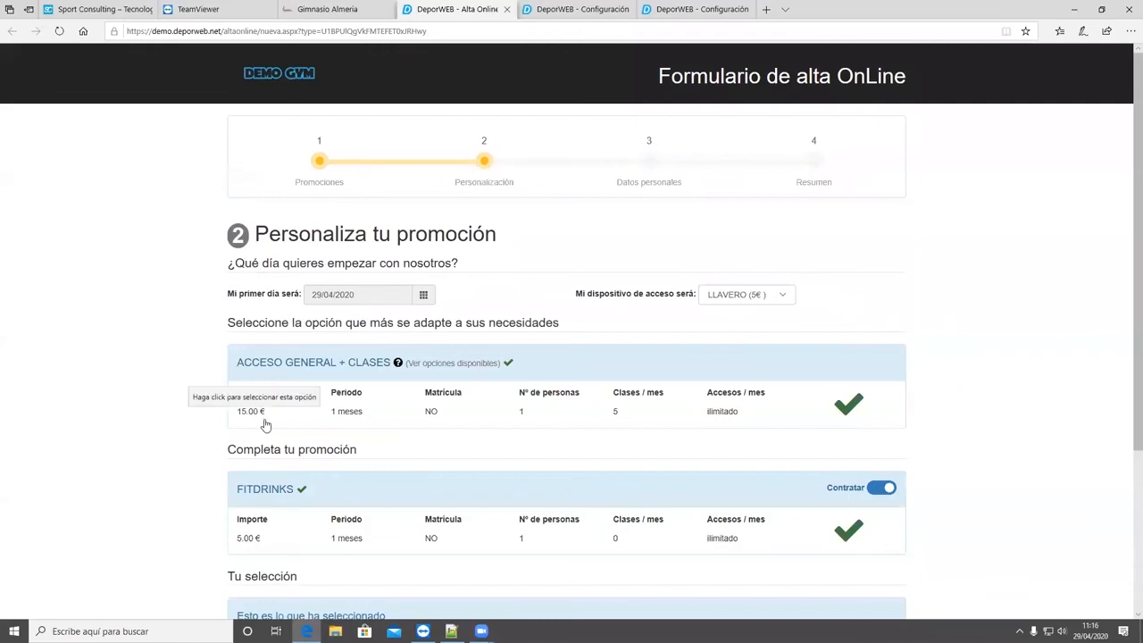
{"action": "scroll", "coordinate": [264, 459], "scroll_direction": "down", "scroll_amount": 2}
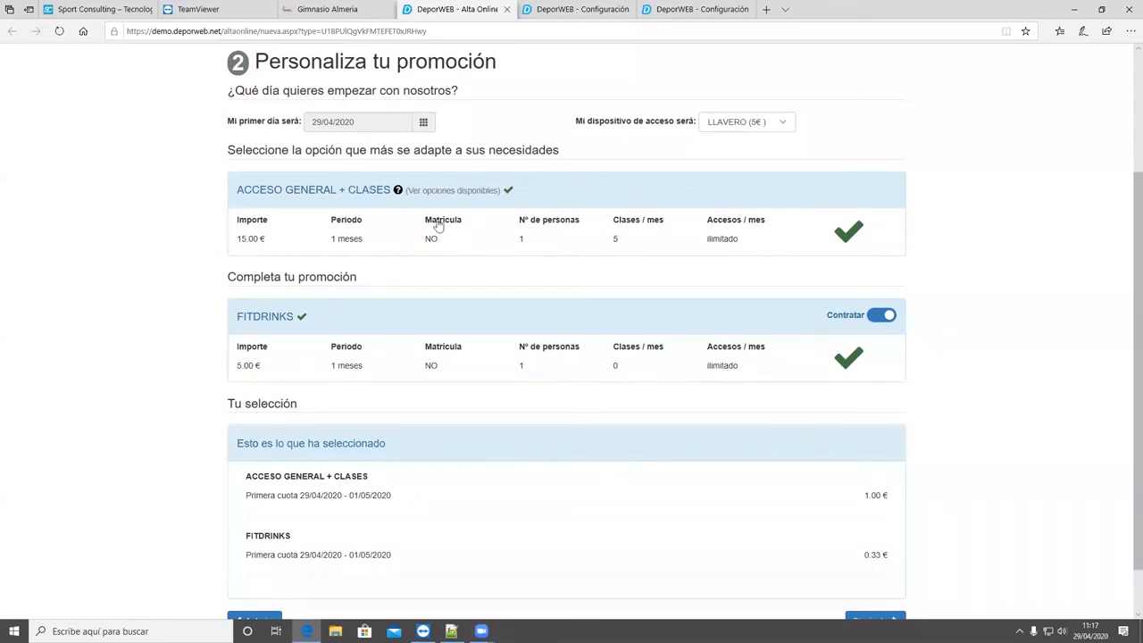
{"action": "left_click", "coordinate": [881, 315]}
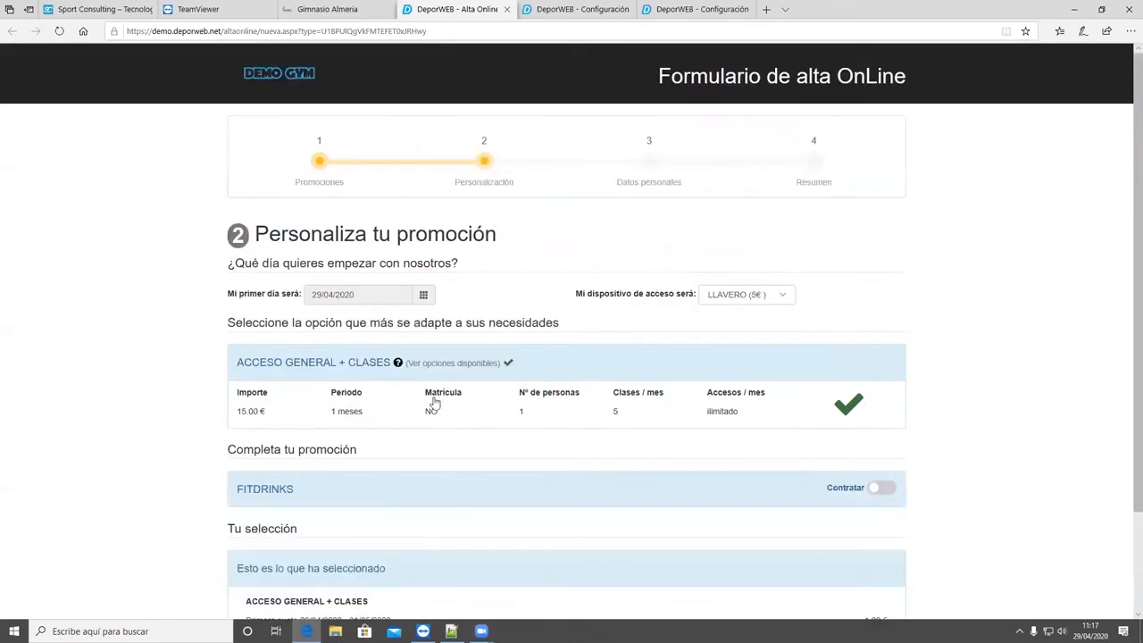
- Continue from the promotion summary to the personal data step and look through its fields
{"action": "scroll", "coordinate": [396, 389], "scroll_direction": "down", "scroll_amount": 1}
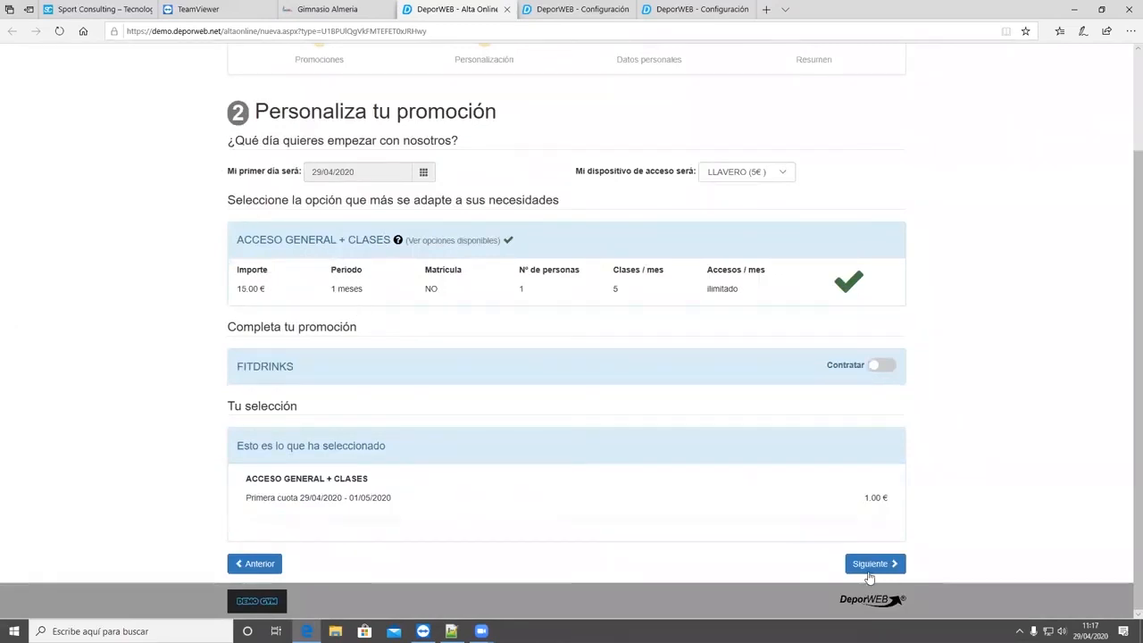
{"action": "left_click", "coordinate": [873, 565]}
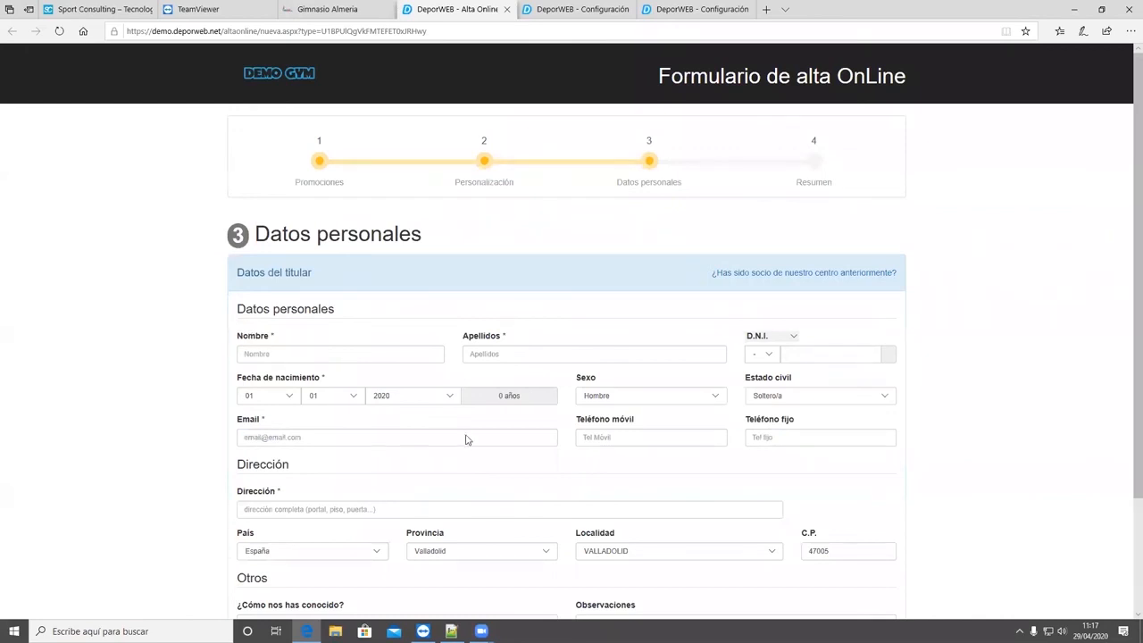
{"action": "scroll", "coordinate": [465, 438], "scroll_direction": "down", "scroll_amount": 3}
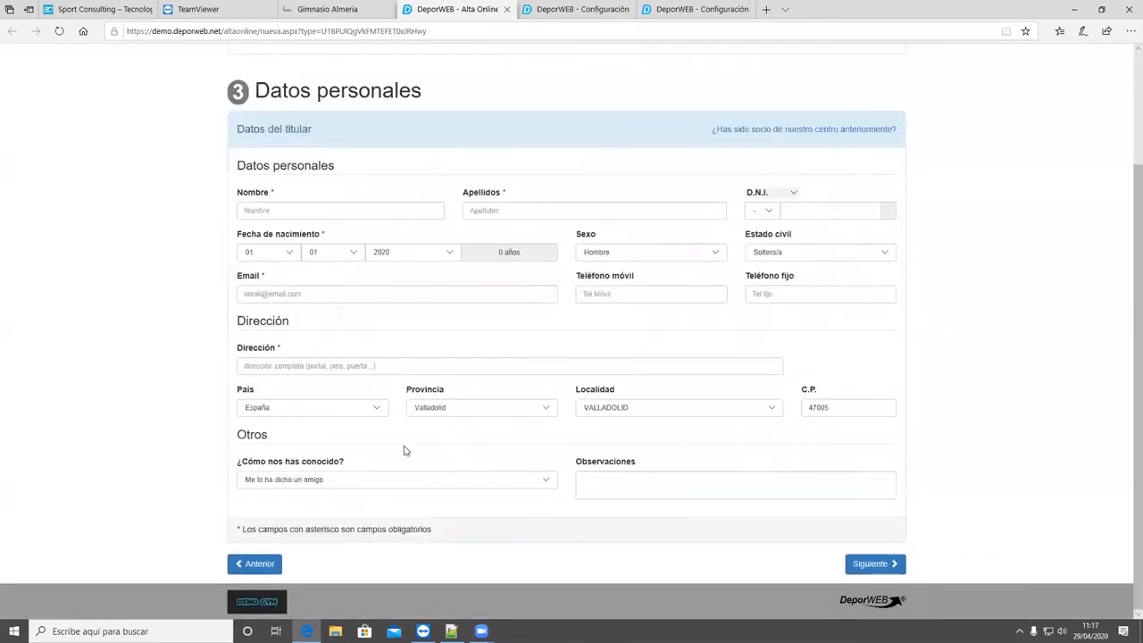
{"action": "scroll", "coordinate": [612, 435], "scroll_direction": "up", "scroll_amount": 3}
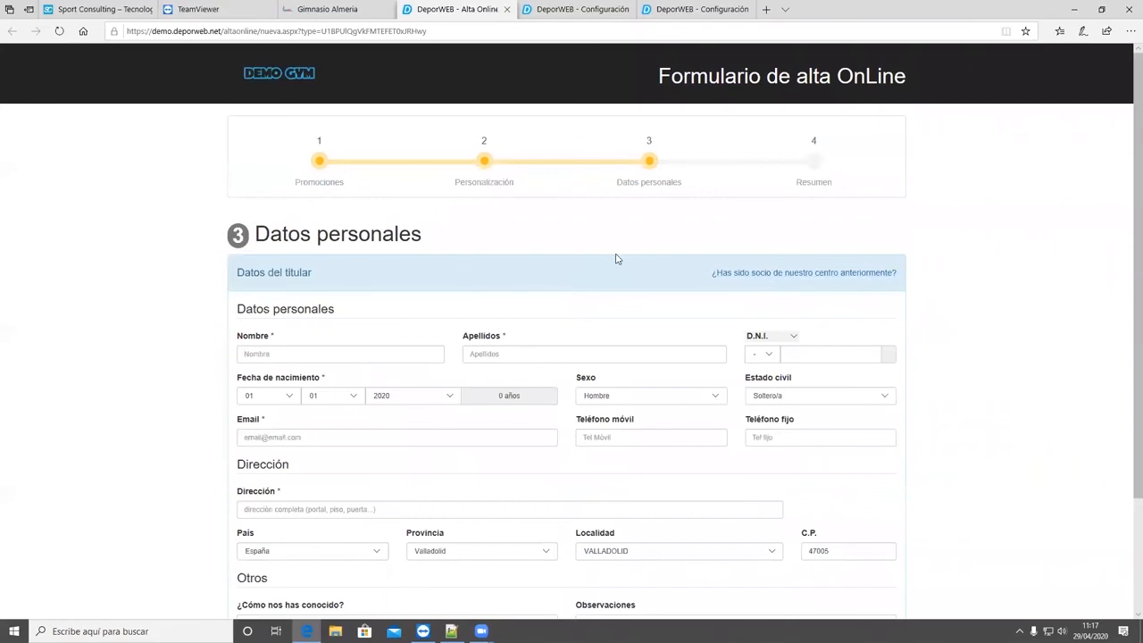
- View the recovery form for former members, cancel it, and review the account holder's personal data fields
{"action": "left_click", "coordinate": [771, 278]}
{"action": "left_click", "coordinate": [491, 131]}
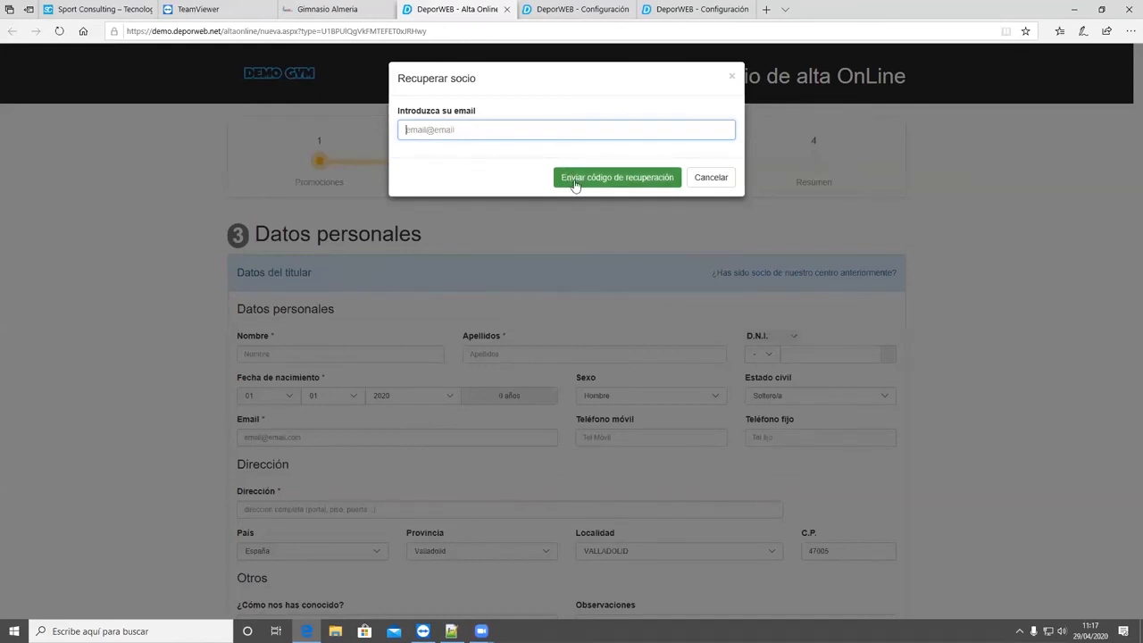
{"action": "left_click", "coordinate": [710, 177]}
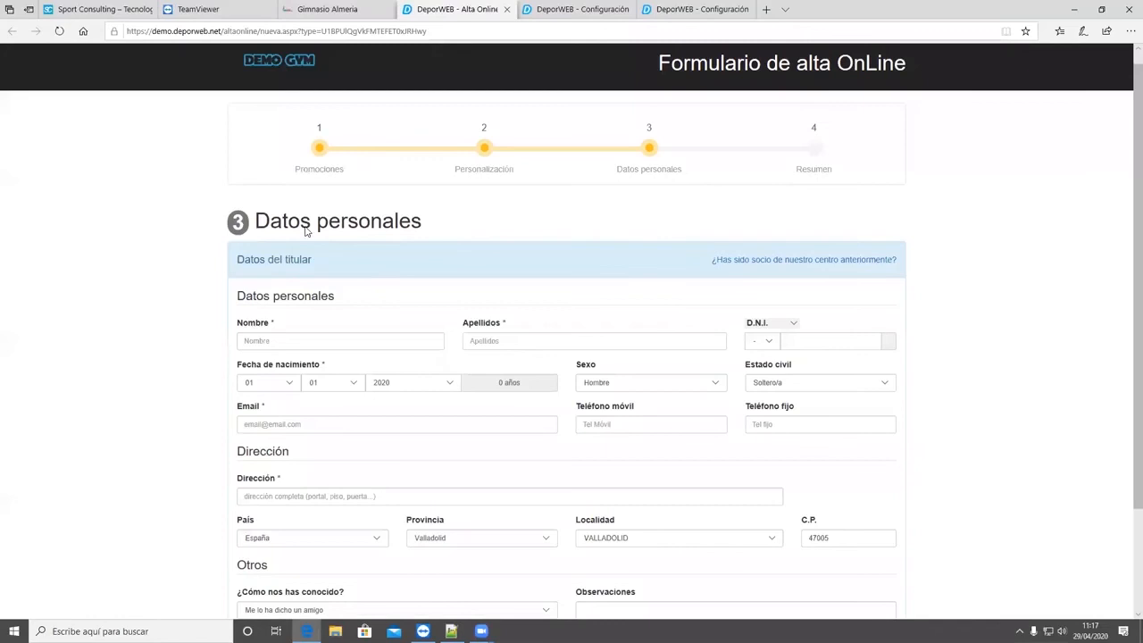
{"action": "scroll", "coordinate": [306, 231], "scroll_direction": "down", "scroll_amount": 3}
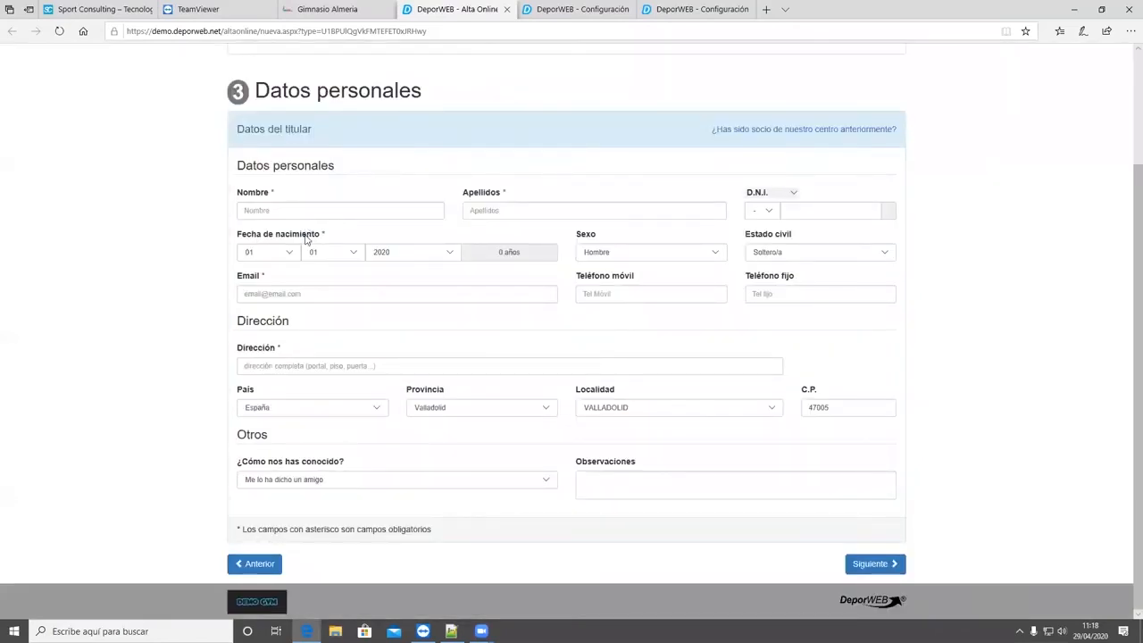
{"action": "scroll", "coordinate": [426, 424], "scroll_direction": "up", "scroll_amount": 1}
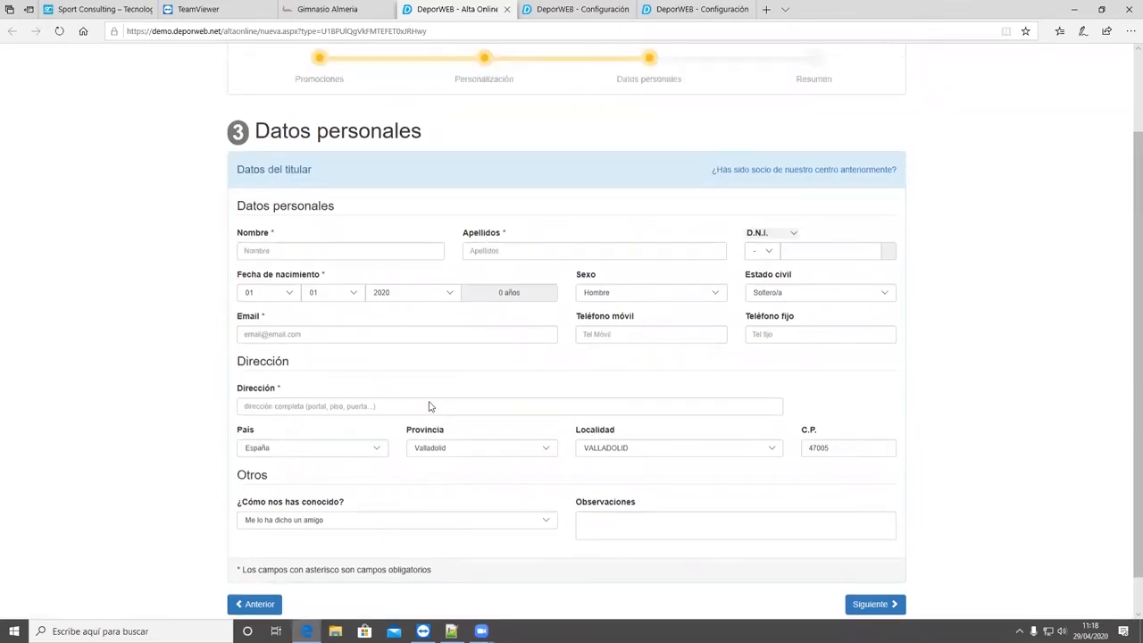
{"action": "scroll", "coordinate": [538, 383], "scroll_direction": "down", "scroll_amount": 1}
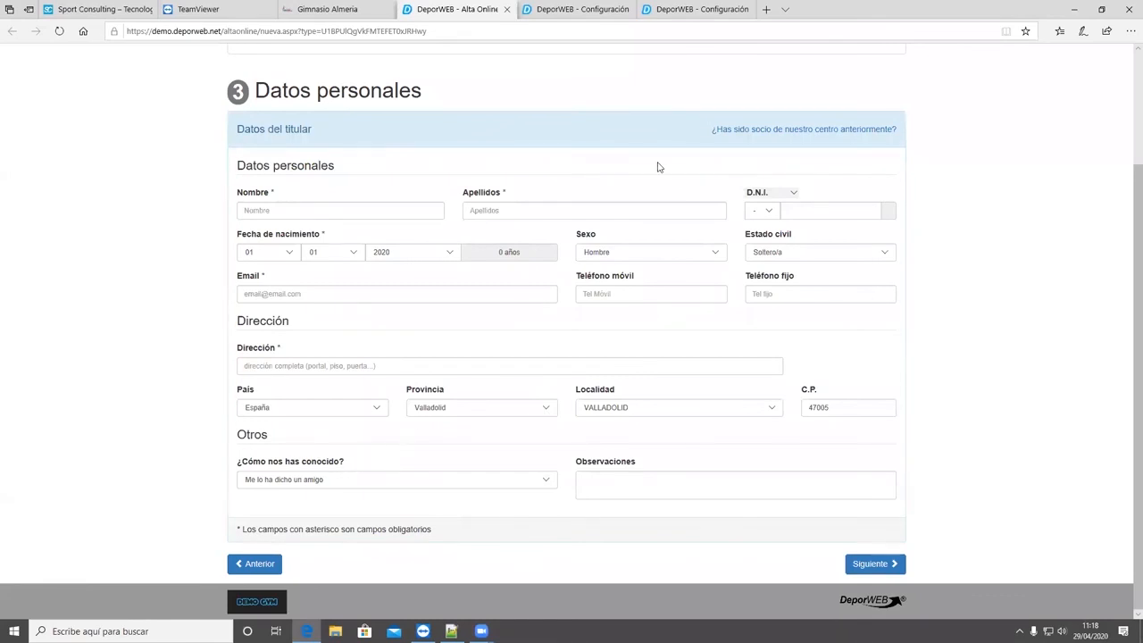
- In the Alta Online appearance configuration, enable showing the 'Domiciliación bancaria' section and save the settings
{"action": "left_click", "coordinate": [695, 10]}
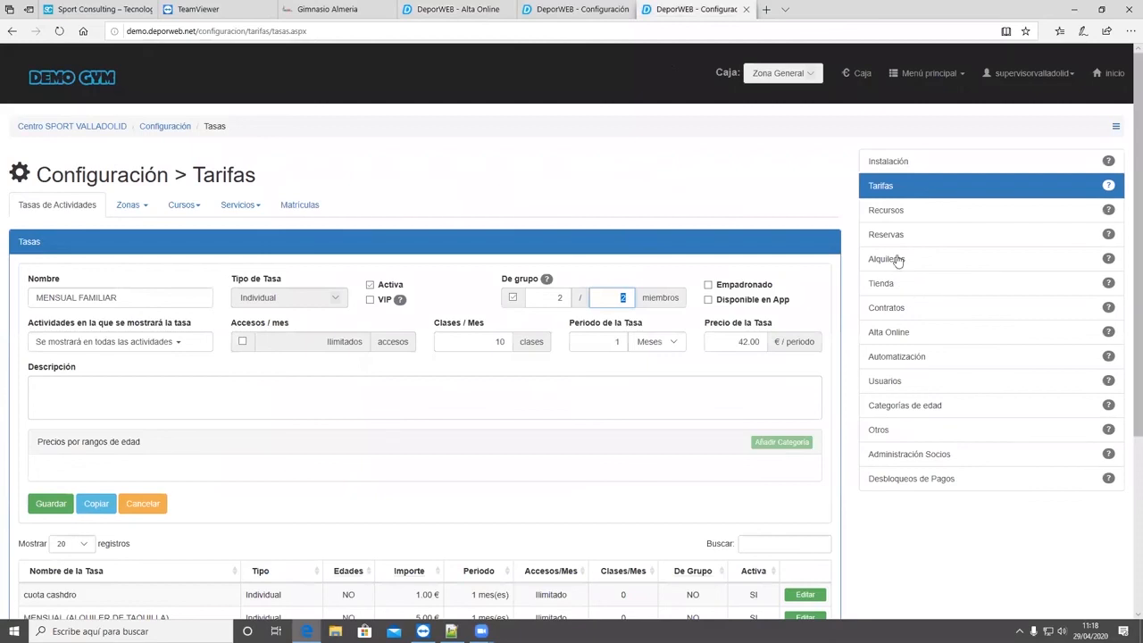
{"action": "left_click", "coordinate": [891, 335]}
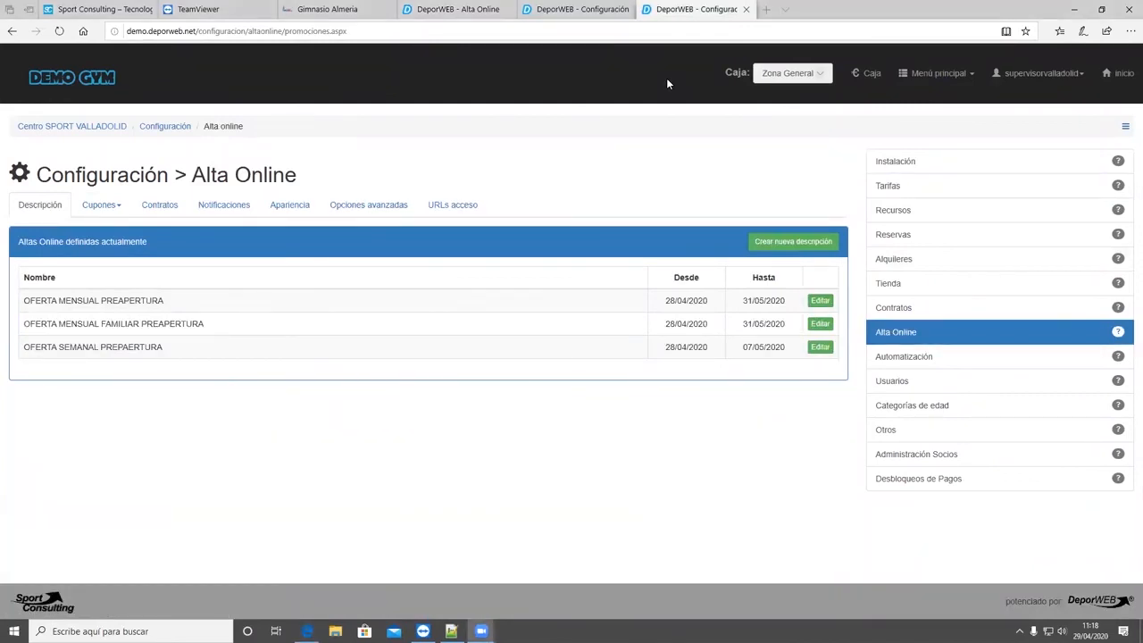
{"action": "left_click", "coordinate": [362, 207]}
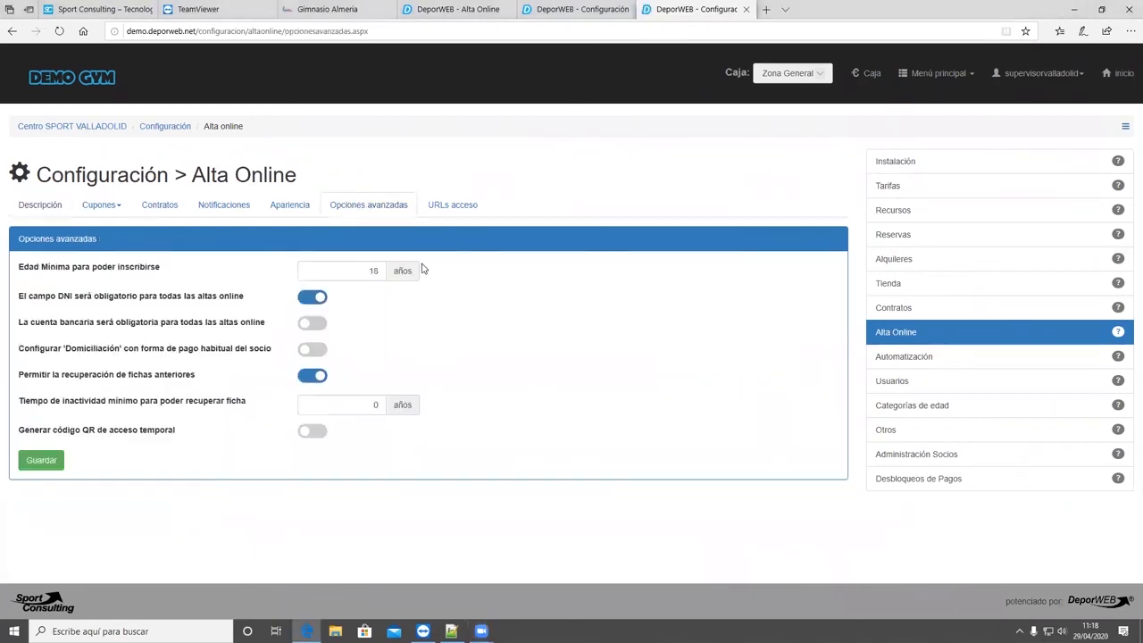
{"action": "left_click", "coordinate": [297, 216]}
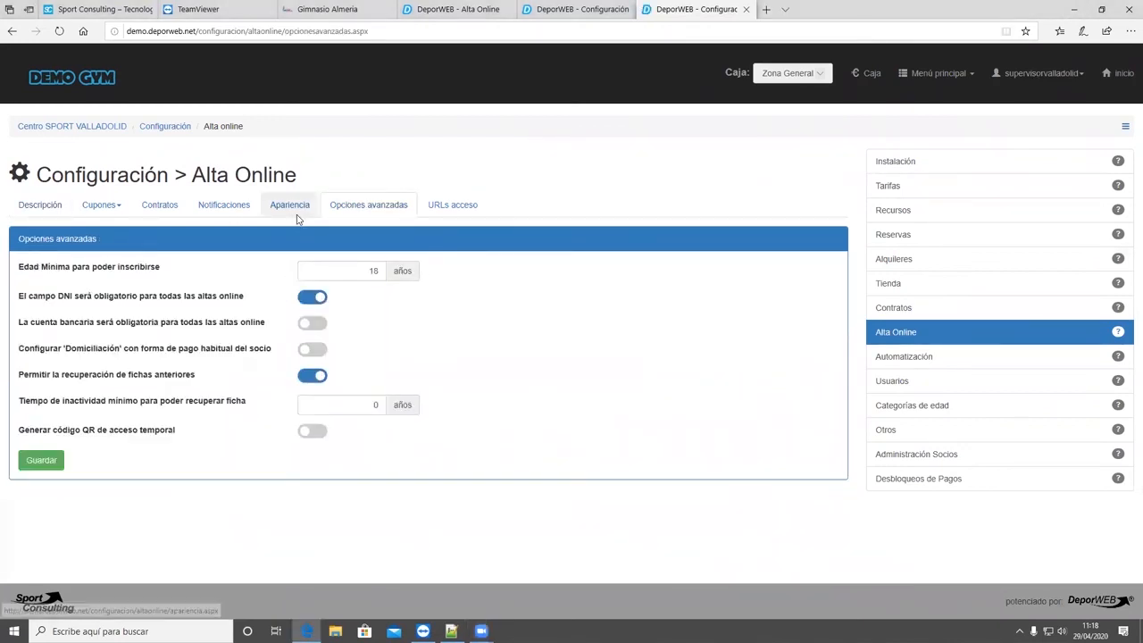
{"action": "left_click", "coordinate": [312, 353]}
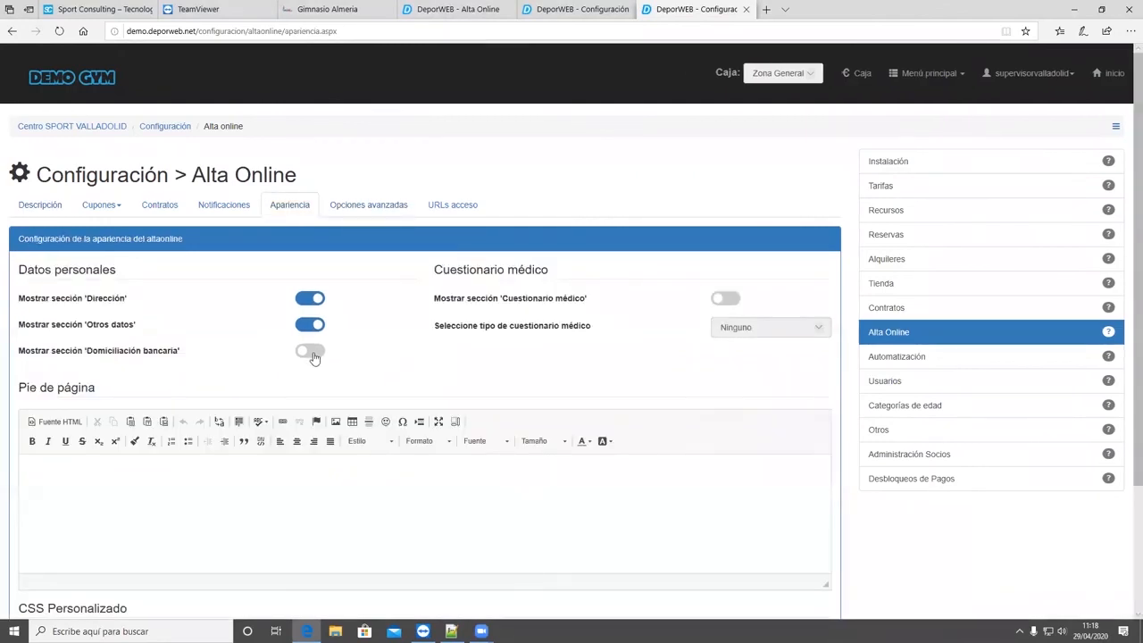
{"action": "scroll", "coordinate": [220, 254], "scroll_direction": "down", "scroll_amount": 2}
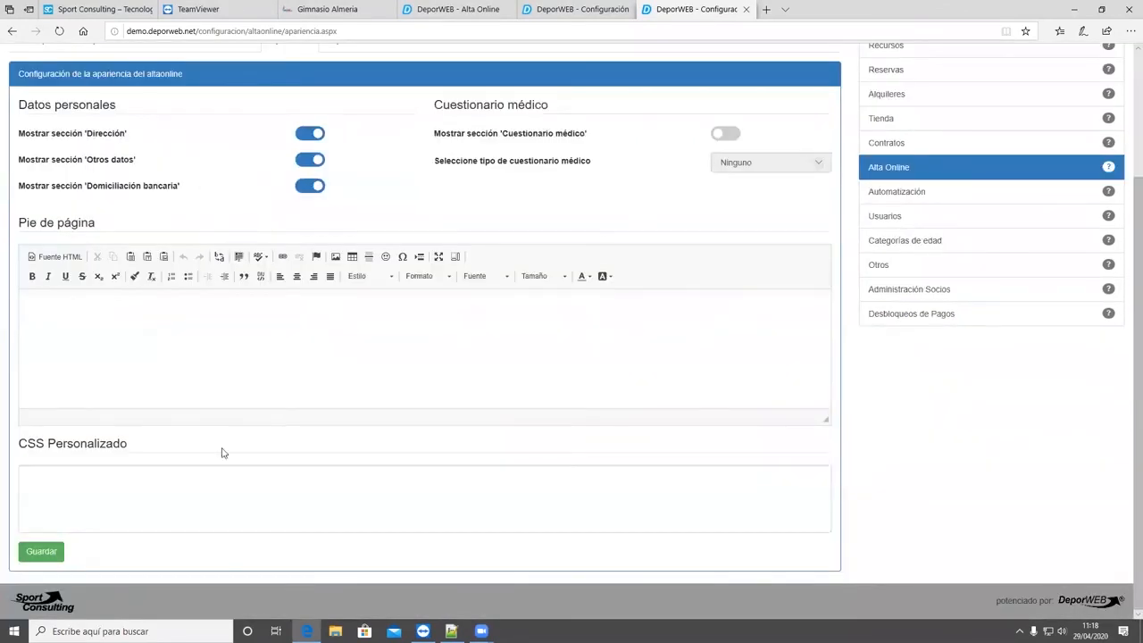
{"action": "left_click", "coordinate": [45, 553]}
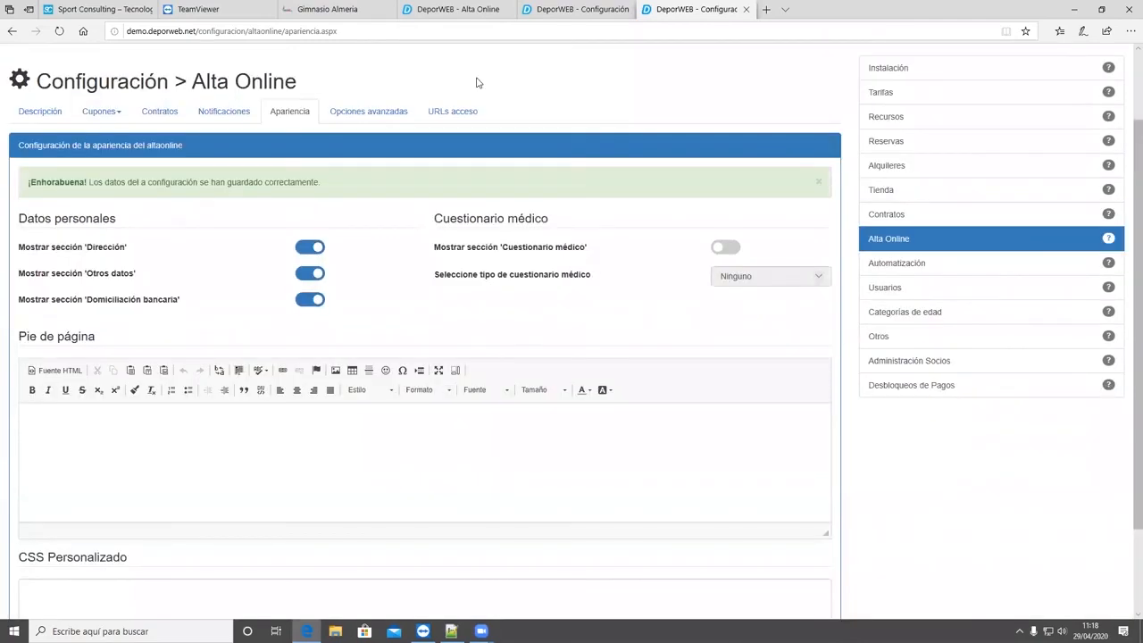
- Reload the online sign-up form, choose OFERTA MENSUAL PREAPERTURA without add-ons, and continue to the personal data step
{"action": "key", "text": "ctrl+shift+Tab"}
{"action": "key", "text": "ctrl+shift+Tab"}
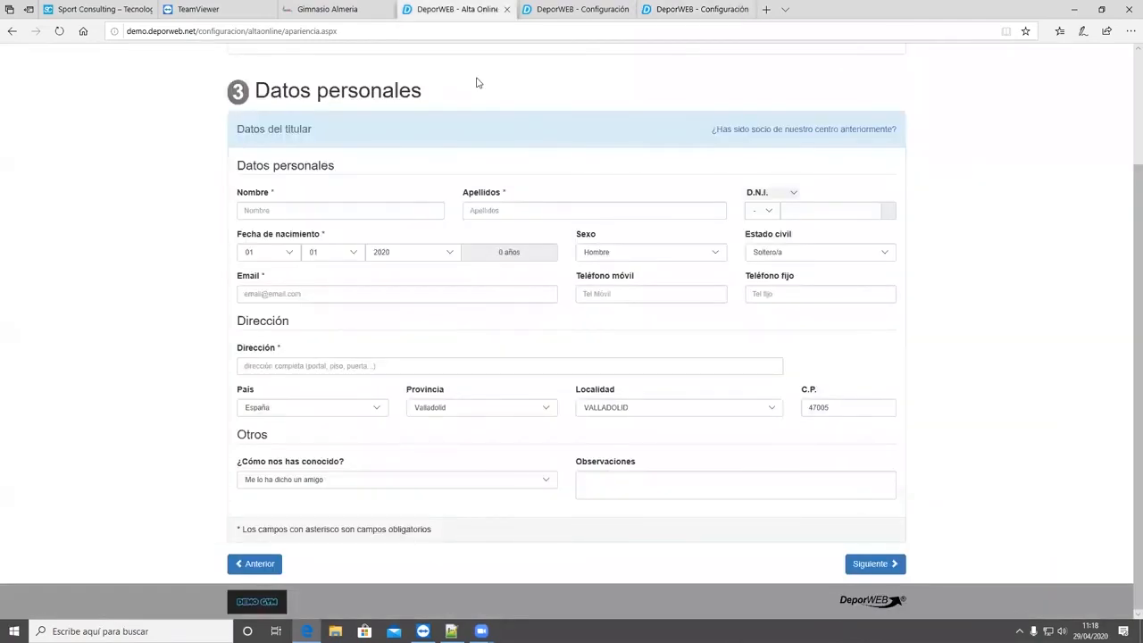
{"action": "left_click", "coordinate": [58, 31]}
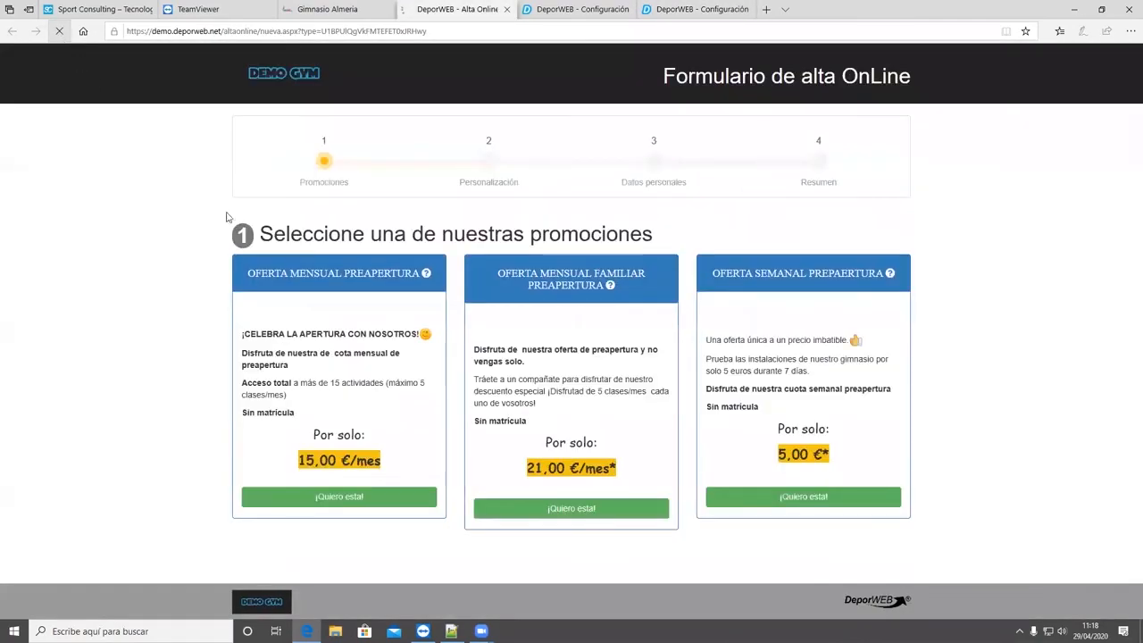
{"action": "left_click", "coordinate": [334, 515]}
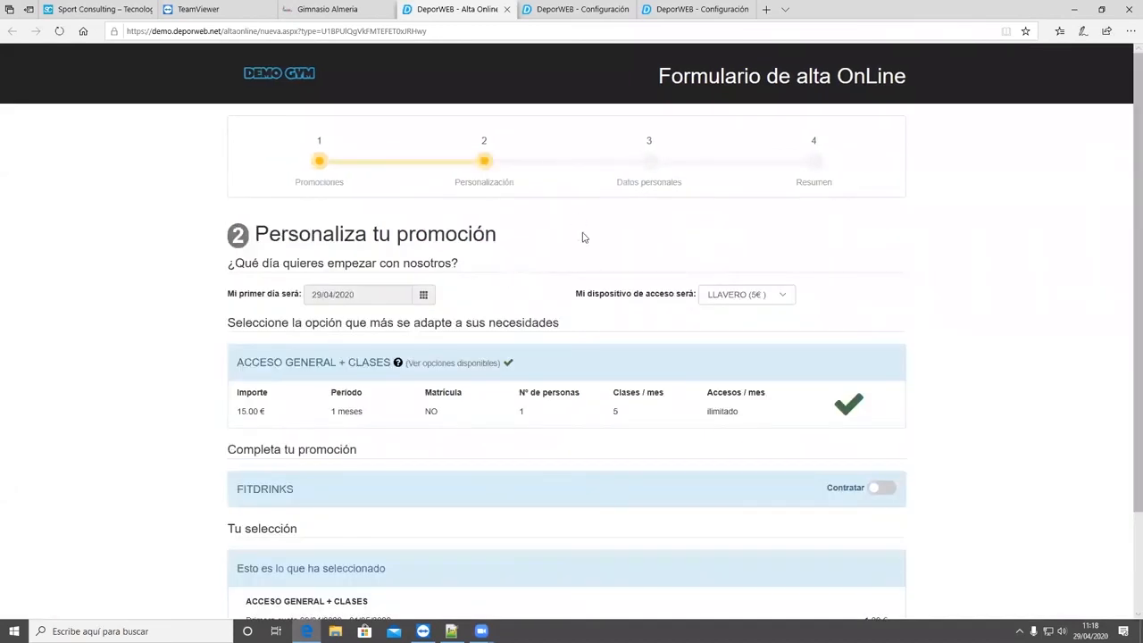
{"action": "scroll", "coordinate": [561, 241], "scroll_direction": "down", "scroll_amount": 1}
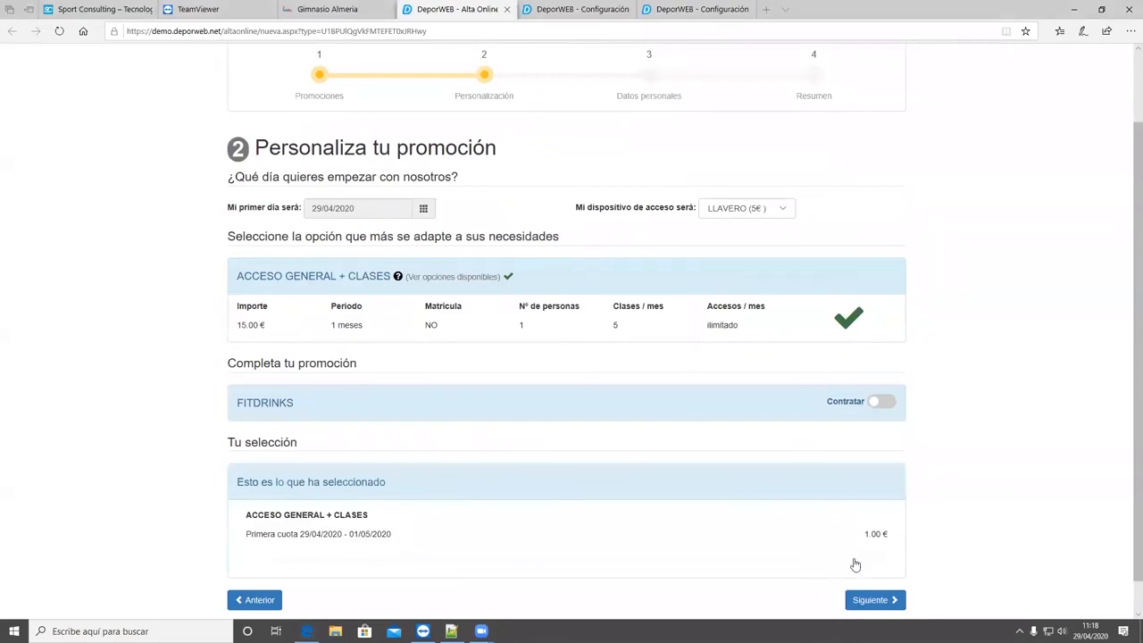
{"action": "left_click", "coordinate": [864, 596]}
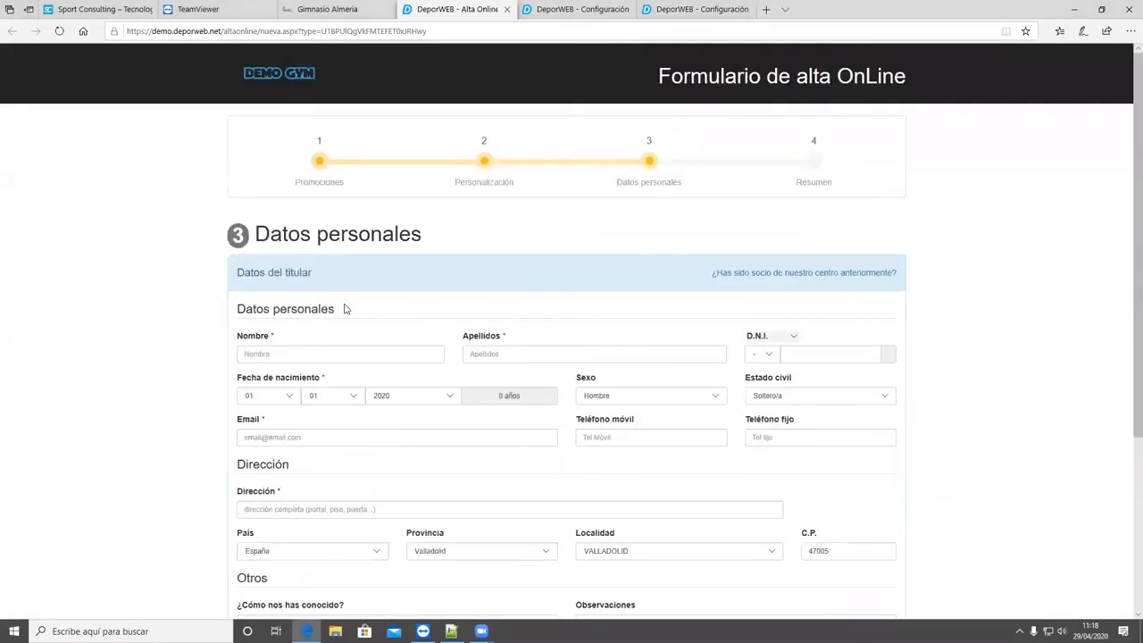
- Examine the bank direct debit section of the personal data form
{"action": "scroll", "coordinate": [394, 409], "scroll_direction": "down", "scroll_amount": 3}
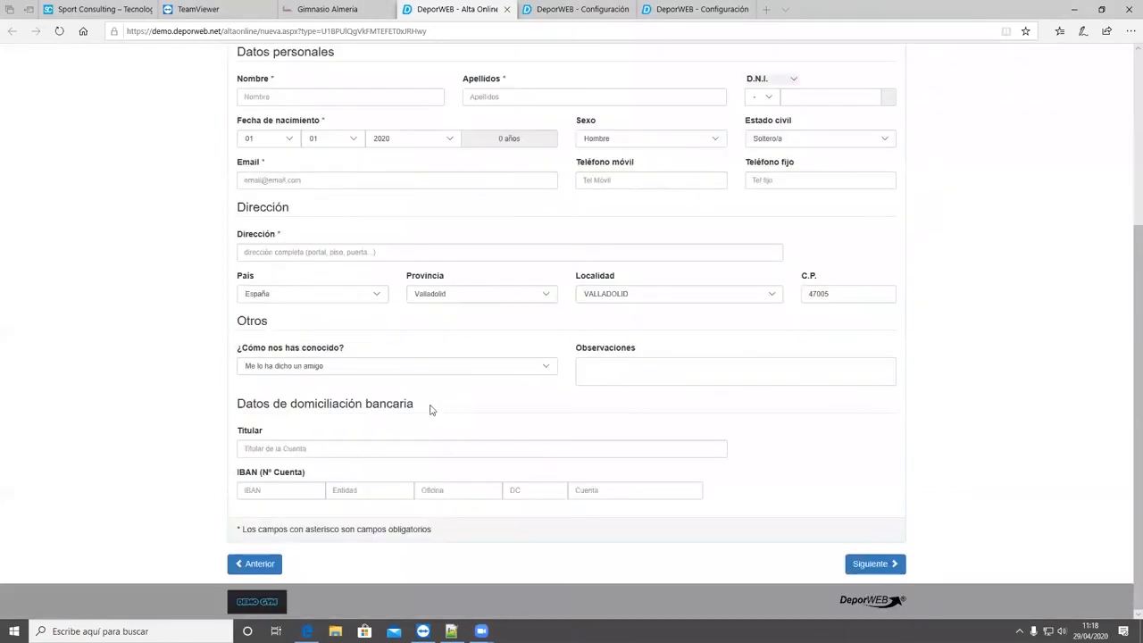
{"action": "triple_click", "coordinate": [279, 410]}
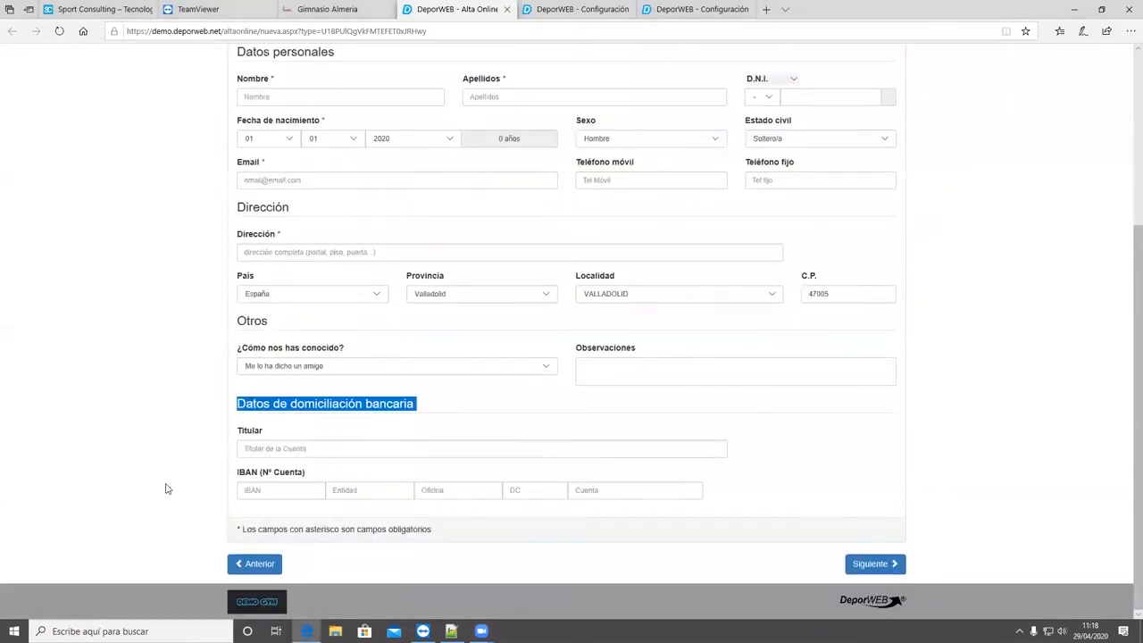
{"action": "left_click", "coordinate": [371, 433]}
- Review the Alta Online advanced options and check the mandatory field marks in the sign-up form's personal data
{"action": "left_click", "coordinate": [694, 9]}
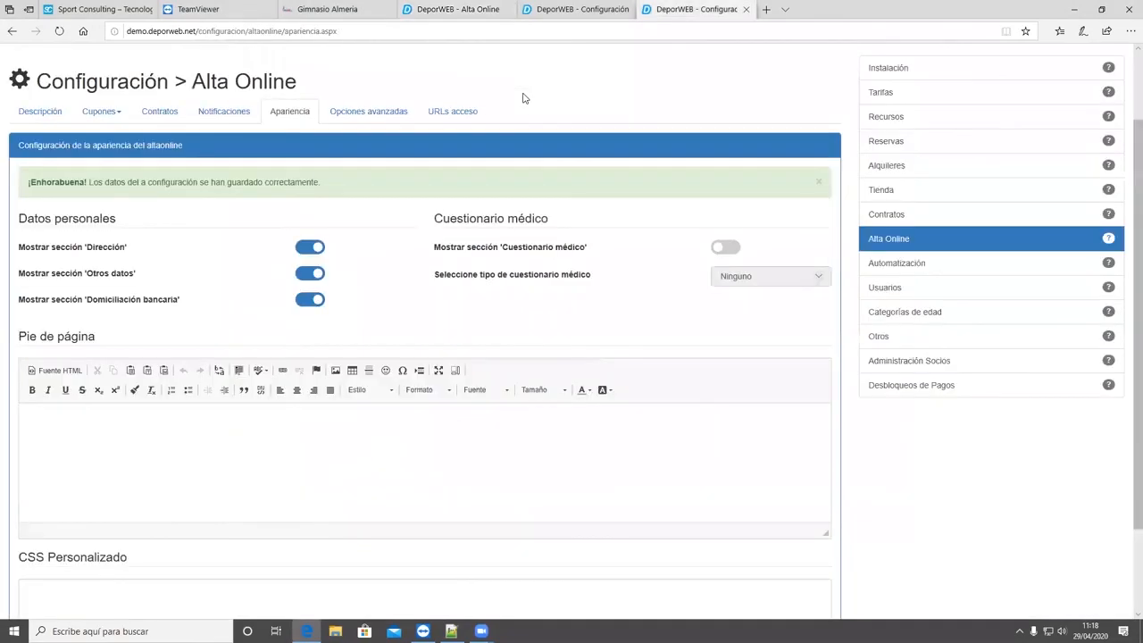
{"action": "left_click", "coordinate": [354, 112]}
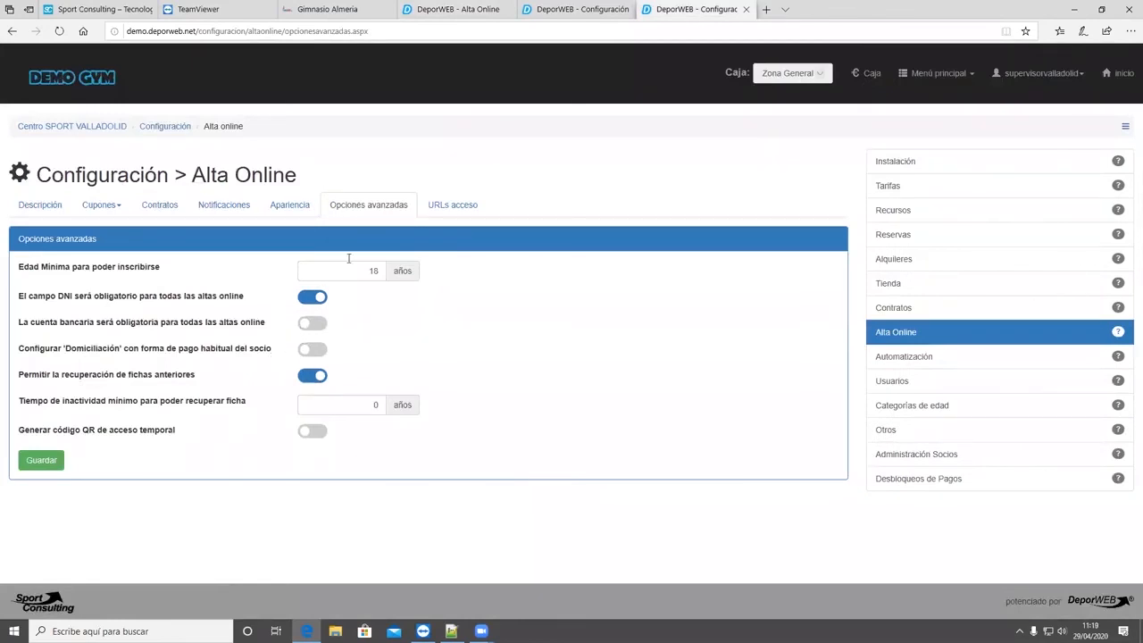
{"action": "key", "text": "ctrl+shift+Tab"}
{"action": "key", "text": "ctrl+Tab"}
{"action": "key", "text": "ctrl+shift+Tab"}
{"action": "key", "text": "ctrl+shift+Tab"}
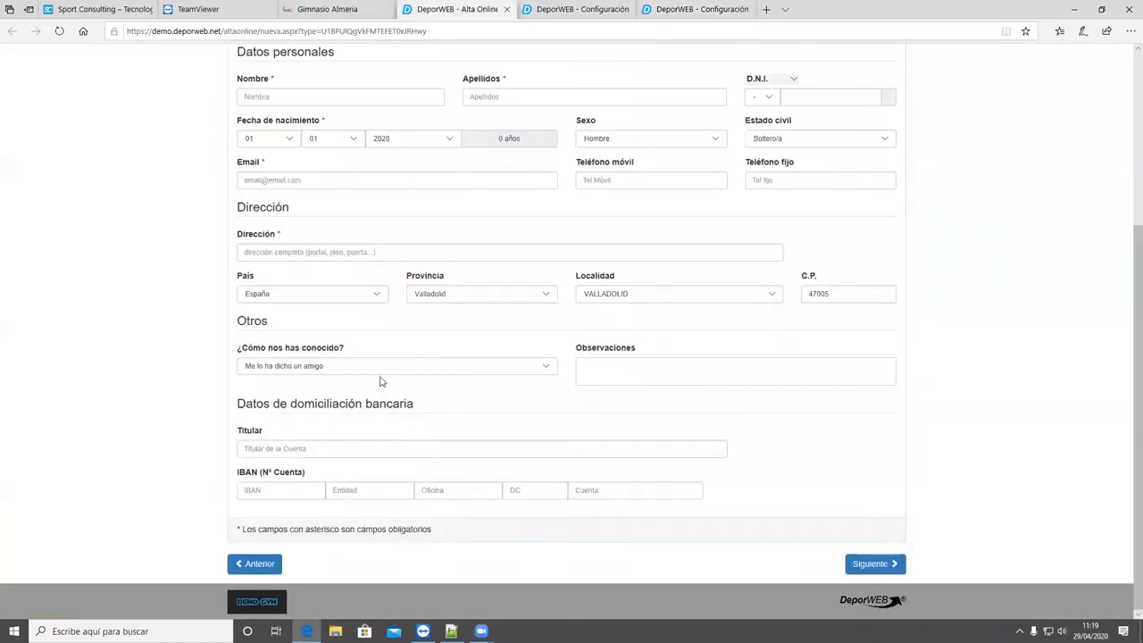
{"action": "double_click", "coordinate": [279, 234]}
{"action": "scroll", "coordinate": [280, 435], "scroll_direction": "up", "scroll_amount": 2}
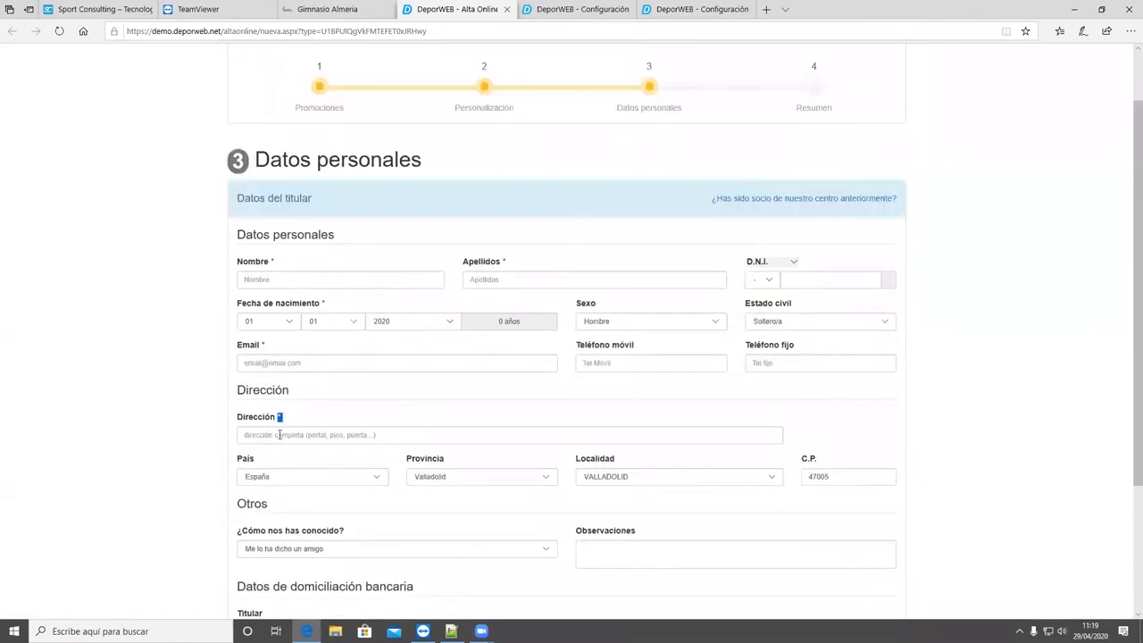
{"action": "scroll", "coordinate": [267, 343], "scroll_direction": "up", "scroll_amount": 1}
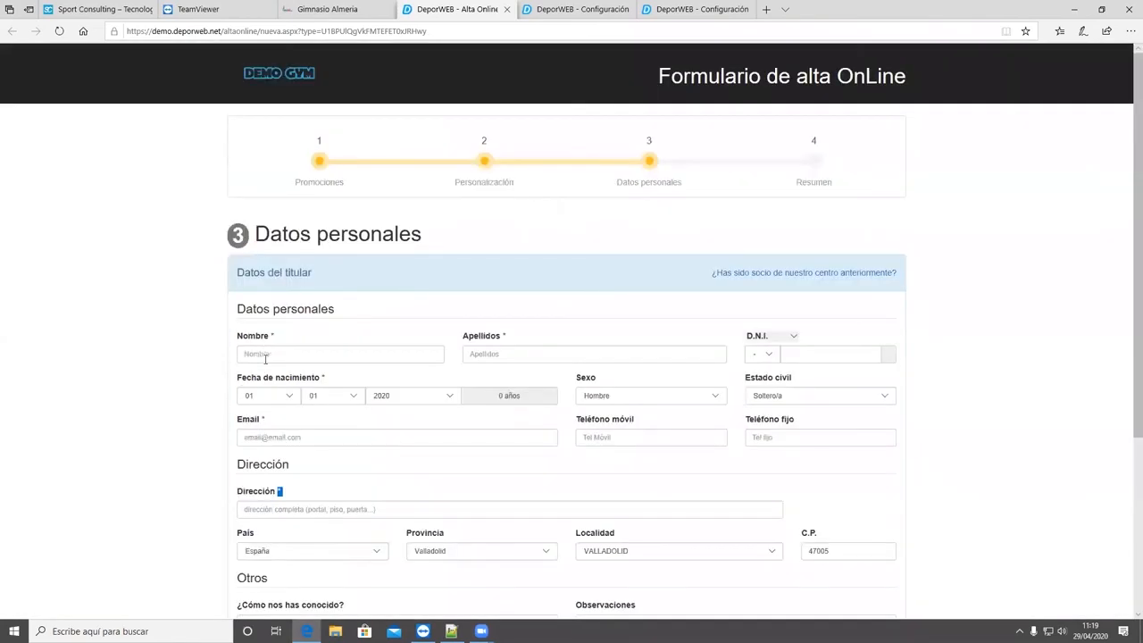
- Enter the account holder's first name, surname and D.N.I. number in the personal data form
{"action": "left_click", "coordinate": [265, 355]}
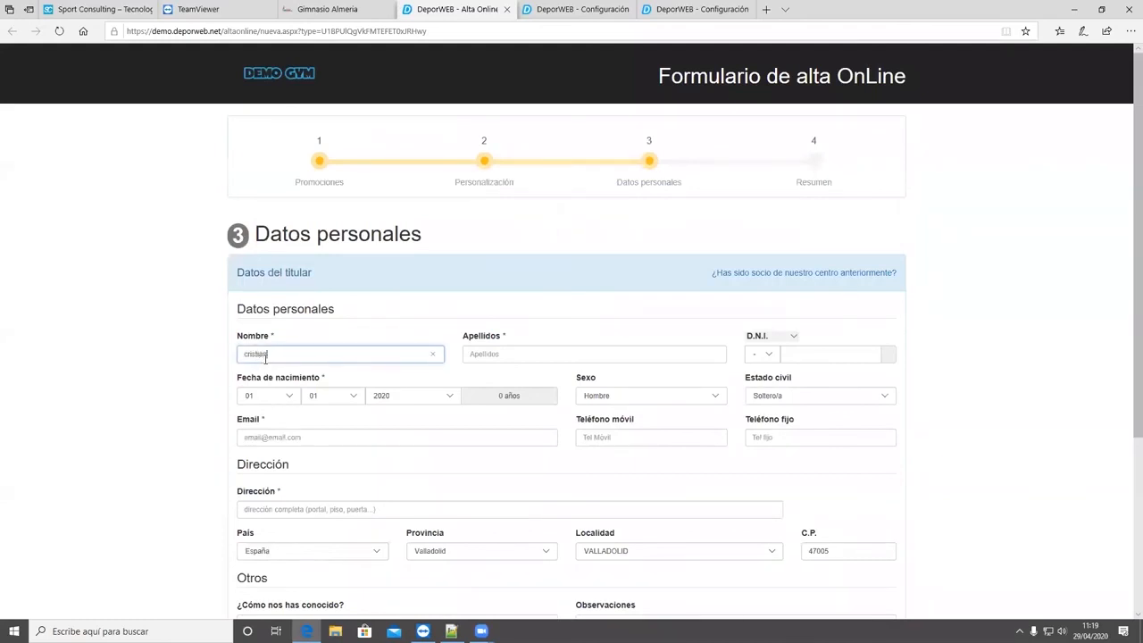
{"action": "key", "text": "Tab"}
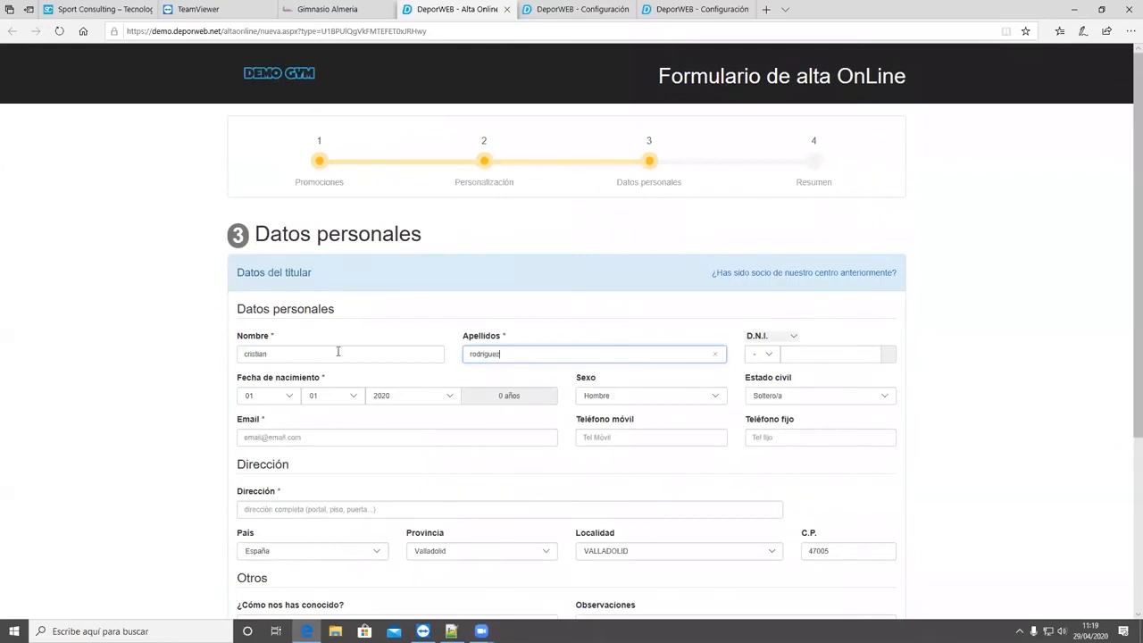
{"action": "left_click", "coordinate": [790, 354]}
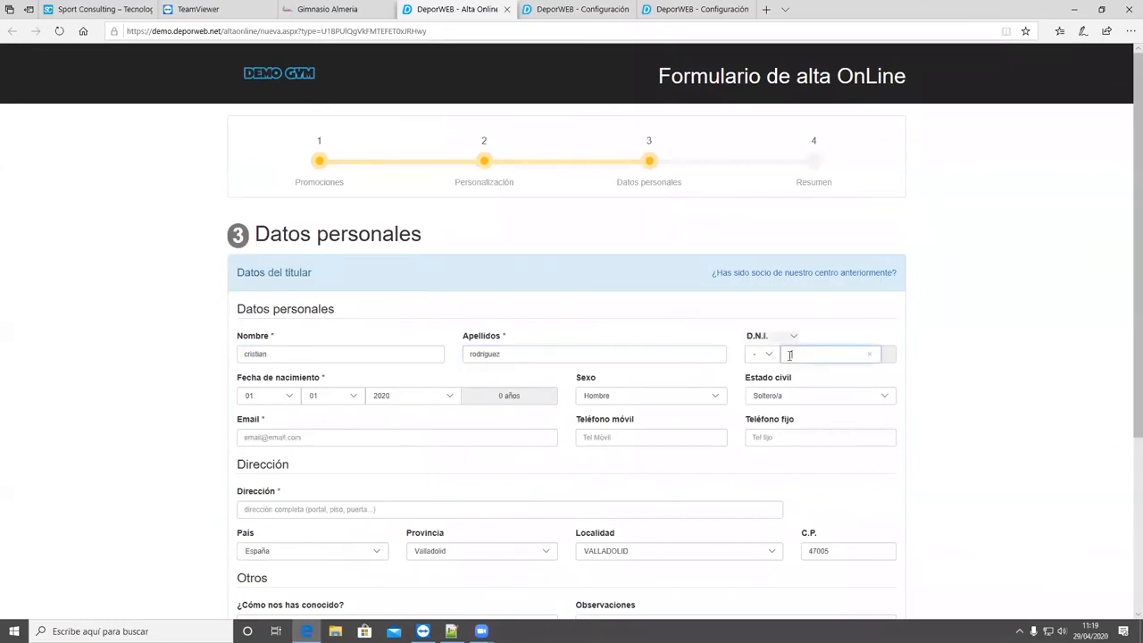
{"action": "key", "text": "Tab"}
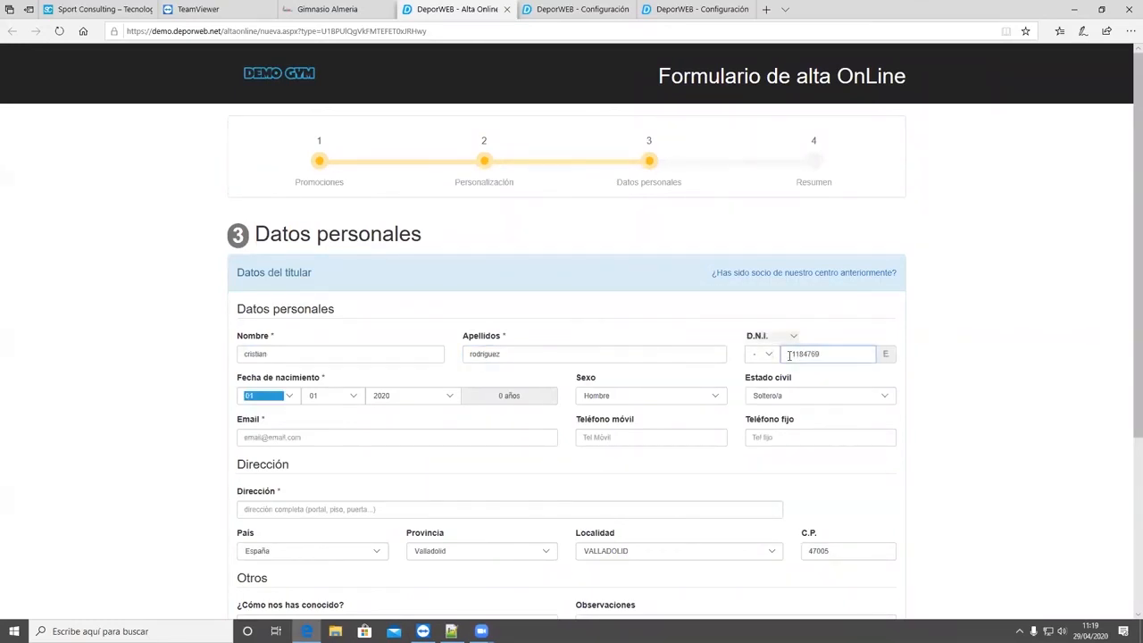
- Select the account holder's year of birth in the date of birth fields
{"action": "left_click", "coordinate": [450, 396]}
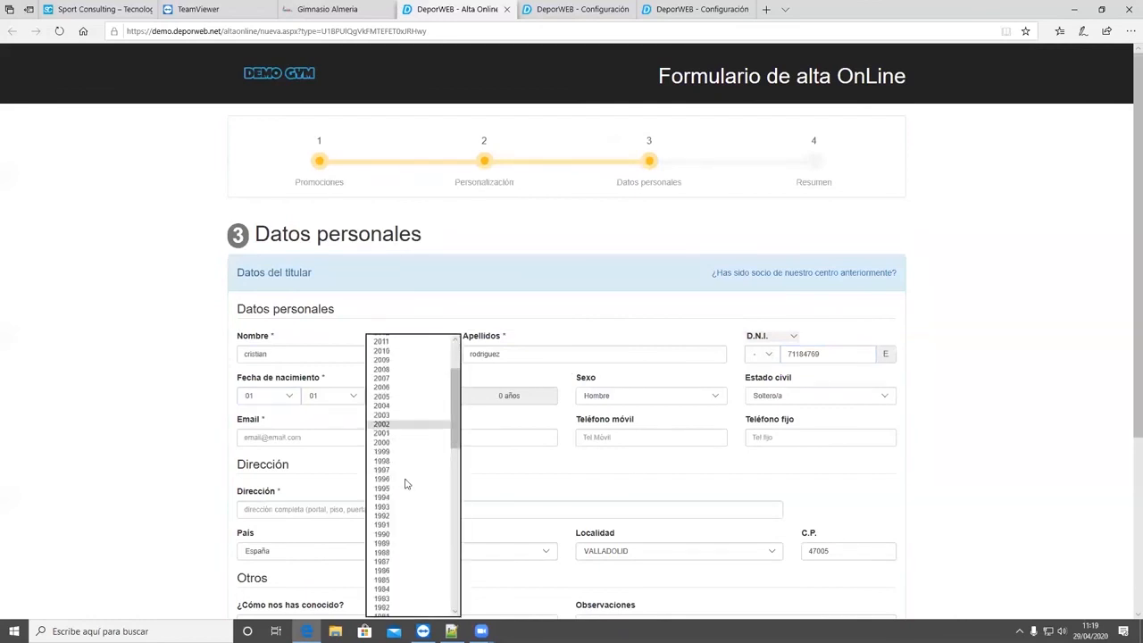
{"action": "scroll", "coordinate": [404, 518], "scroll_direction": "down", "scroll_amount": 6}
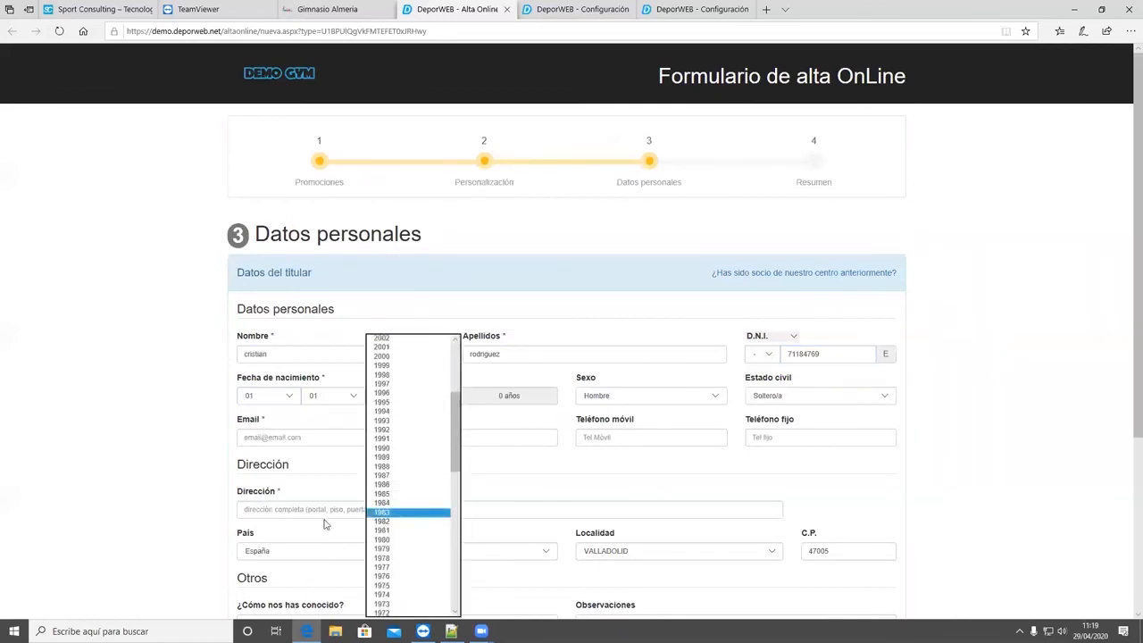
{"action": "left_click", "coordinate": [412, 425]}
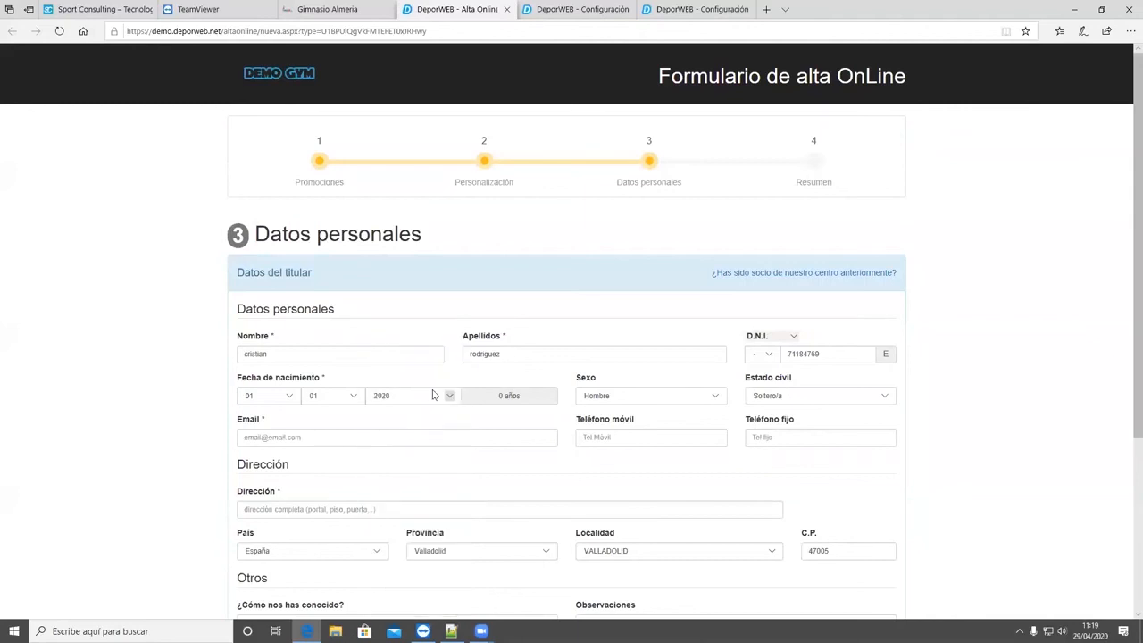
{"action": "left_click", "coordinate": [434, 395]}
{"action": "scroll", "coordinate": [402, 489], "scroll_direction": "down", "scroll_amount": 1}
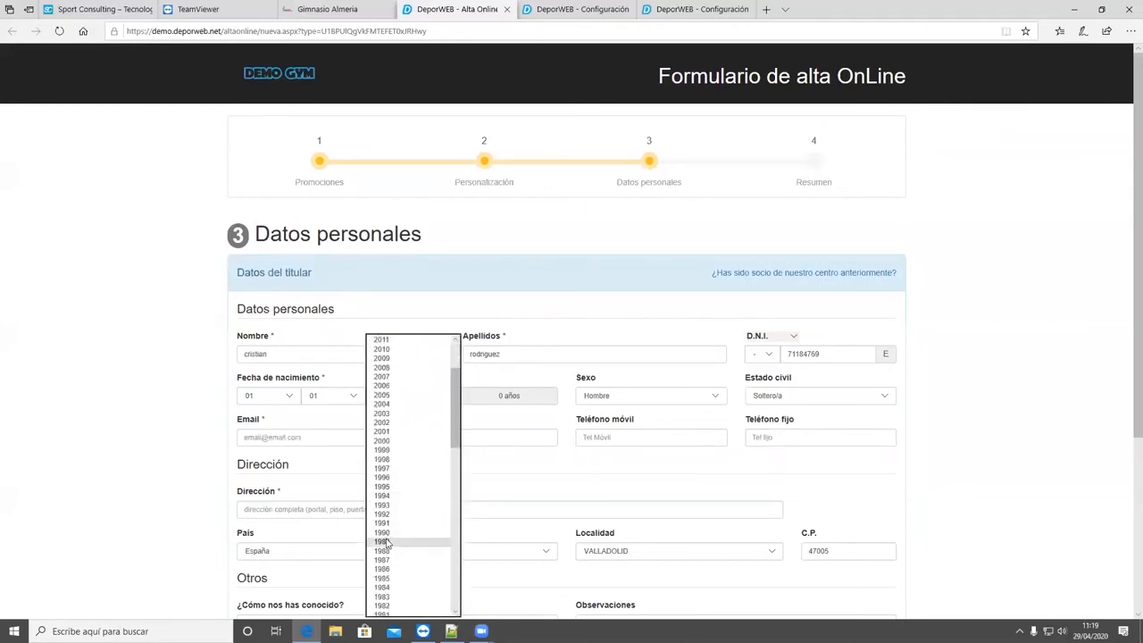
{"action": "left_click", "coordinate": [384, 542]}
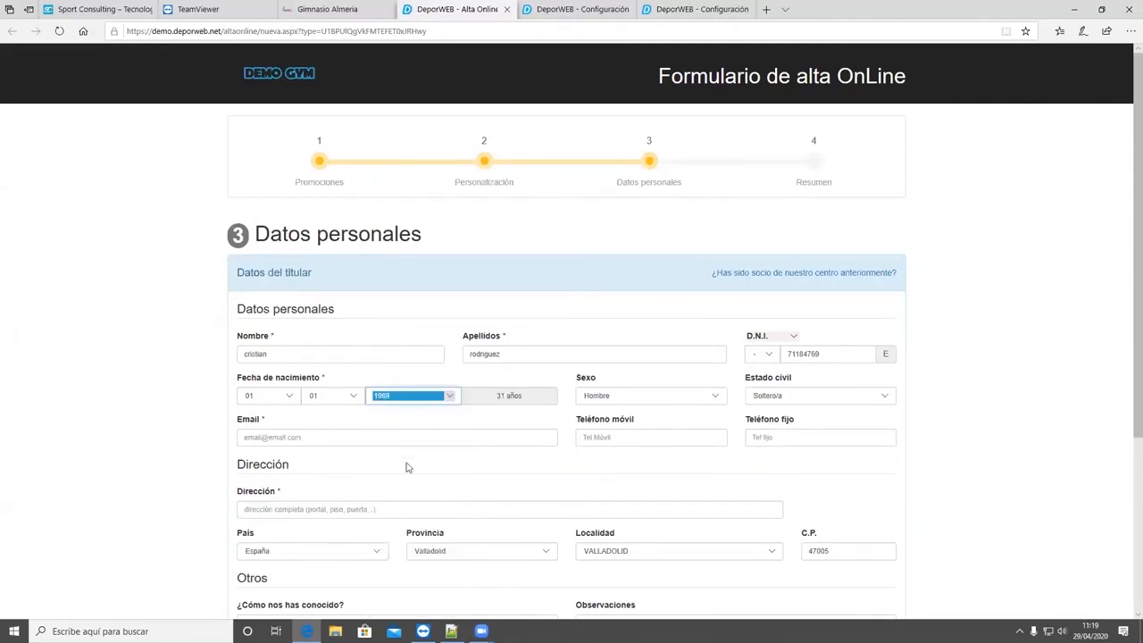
- Fill in the account holder's email address
{"action": "left_click", "coordinate": [341, 434]}
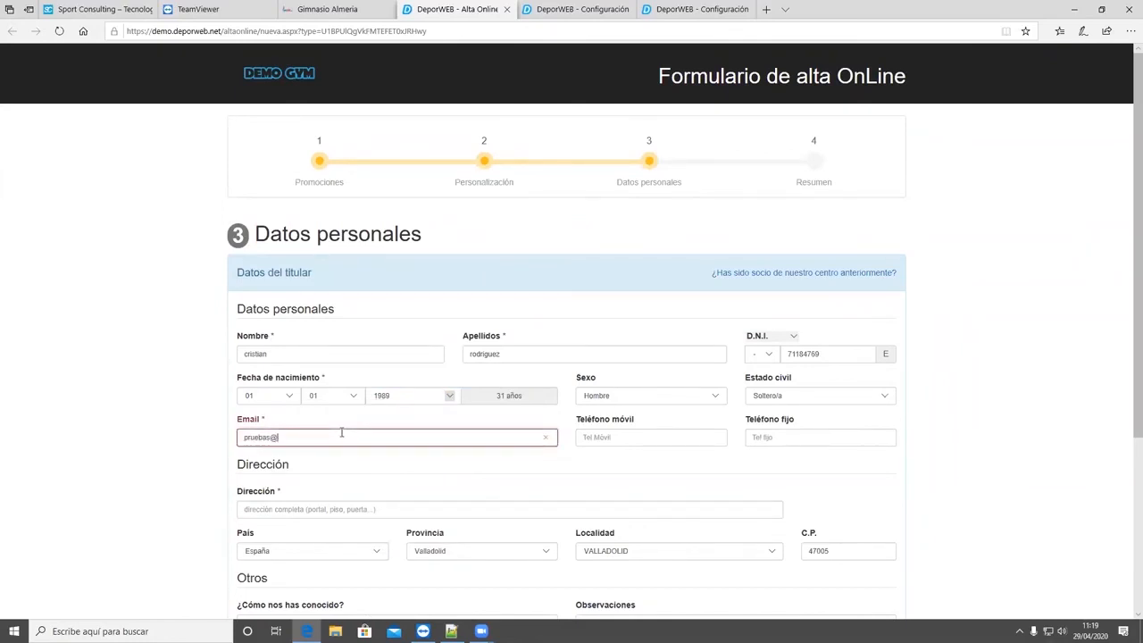
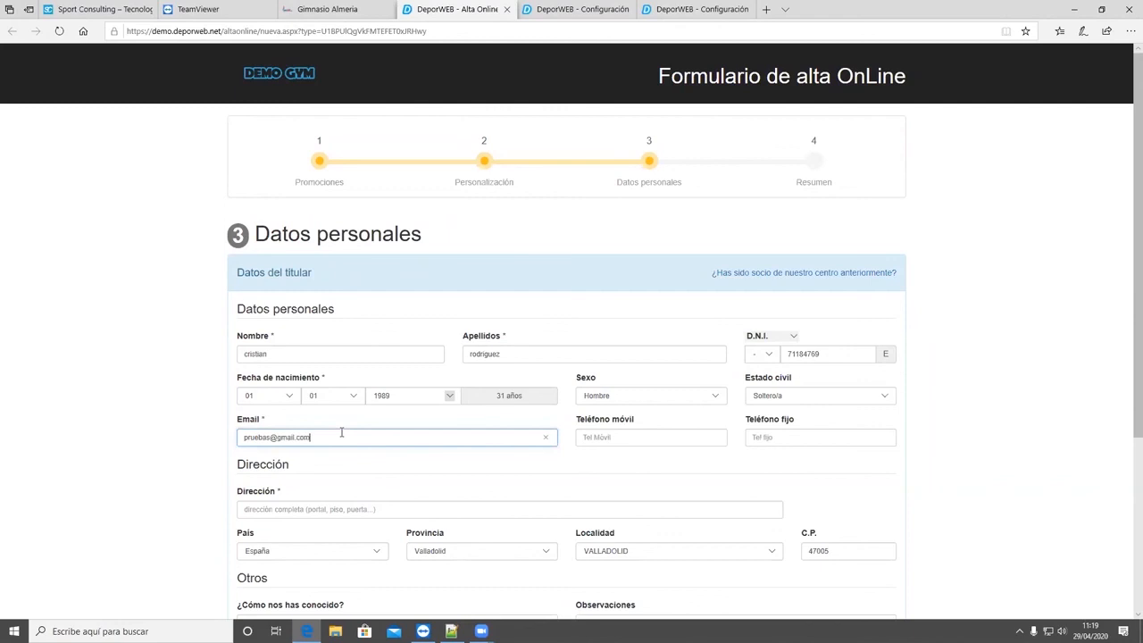
- Fill in the account holder's street address, leaving the optional mobile phone blank, and point out the Otros section
{"action": "scroll", "coordinate": [474, 433], "scroll_direction": "down", "scroll_amount": 1}
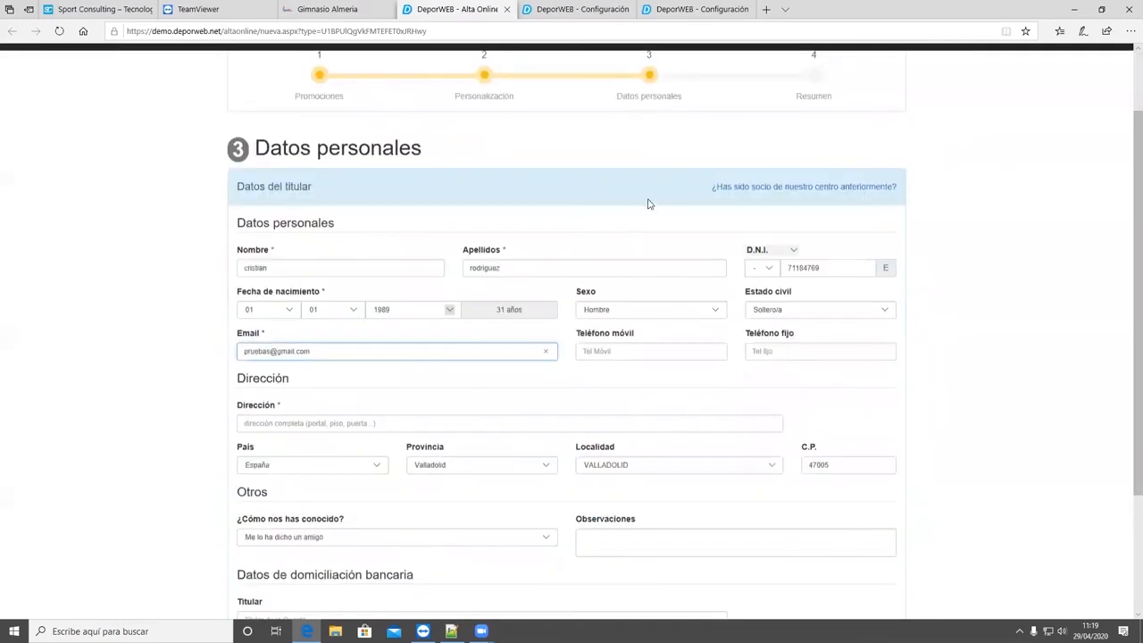
{"action": "scroll", "coordinate": [651, 188], "scroll_direction": "down", "scroll_amount": 2}
{"action": "left_click_drag", "start_coordinate": [655, 169], "coordinate": [580, 171]}
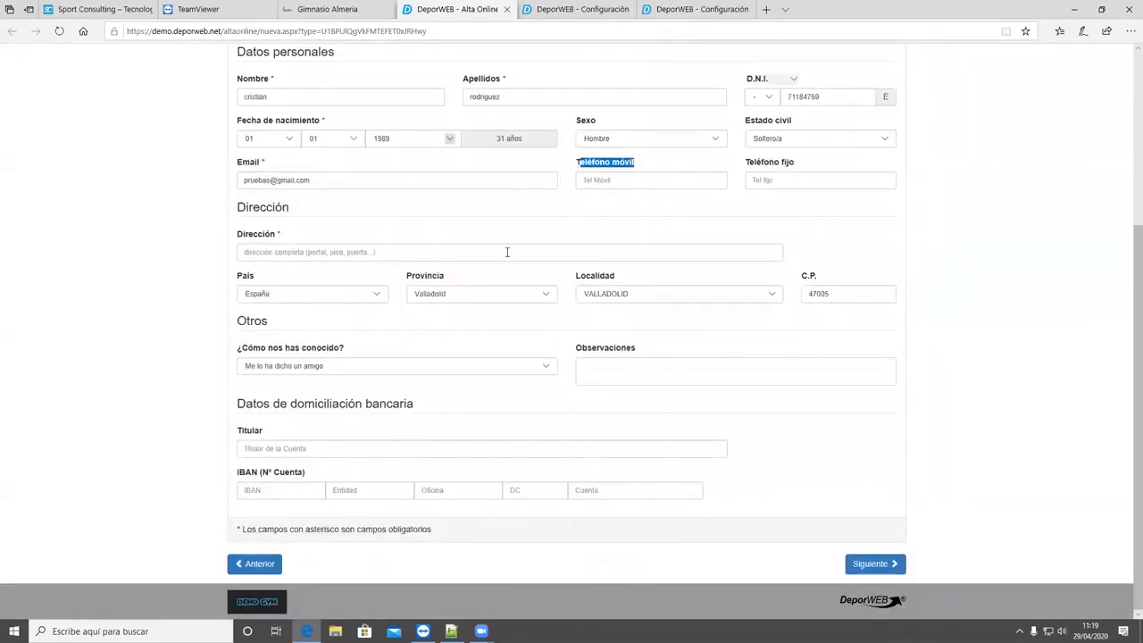
{"action": "left_click", "coordinate": [351, 253]}
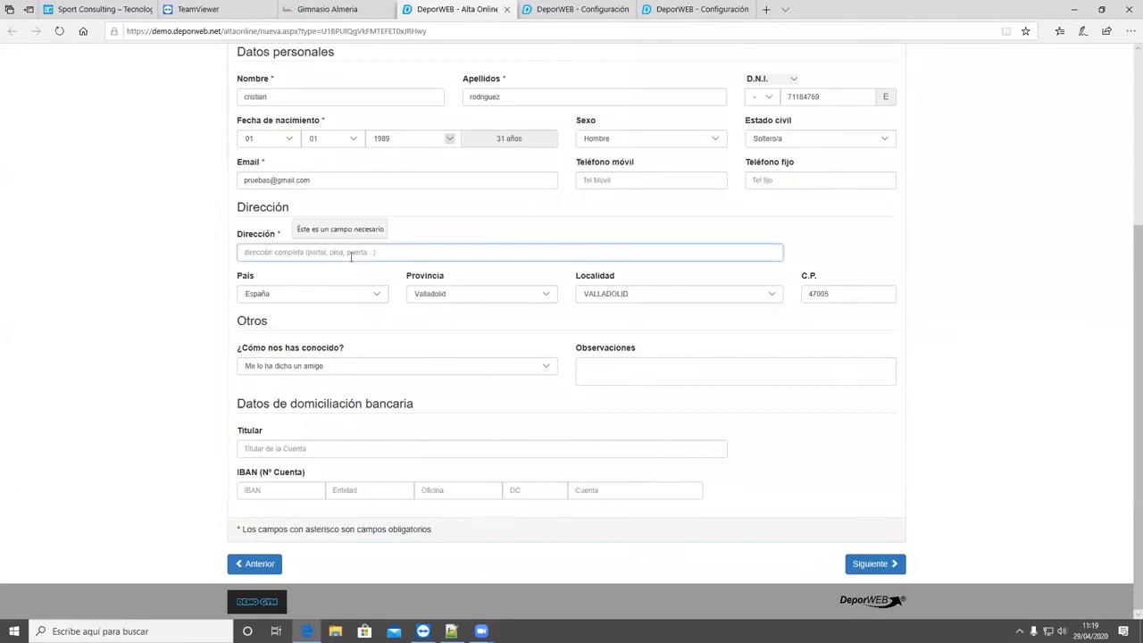
{"action": "type", "text": "c/"}
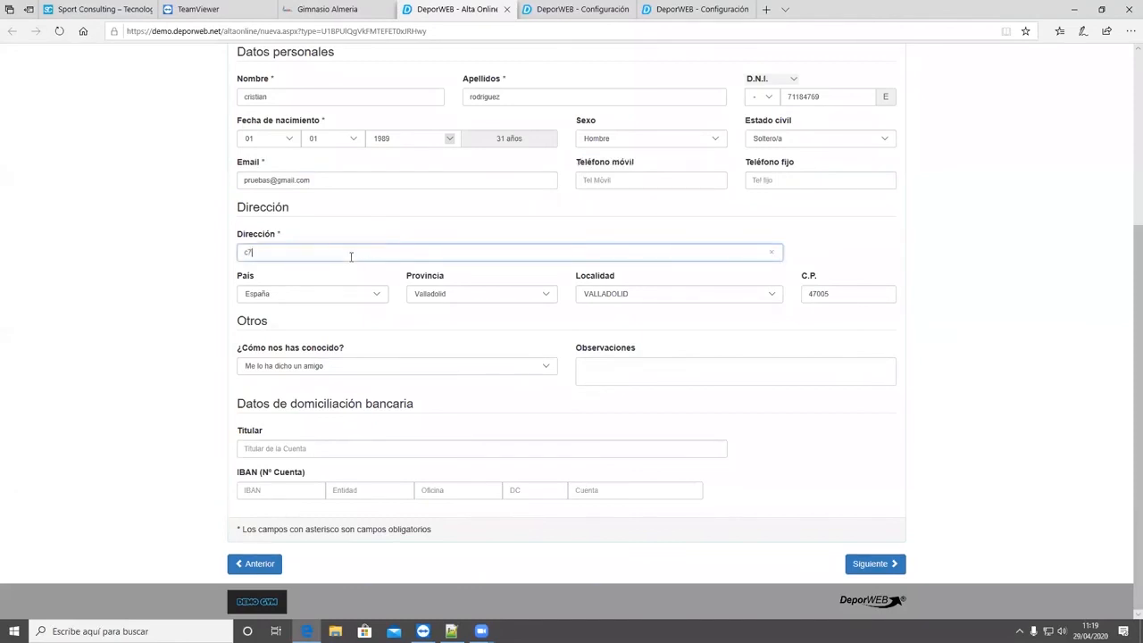
{"action": "type", "text": "7 pruebas"}
{"action": "key", "text": "BackSpace"}
{"action": "type", "text": "/"}
{"action": "double_click", "coordinate": [233, 330]}
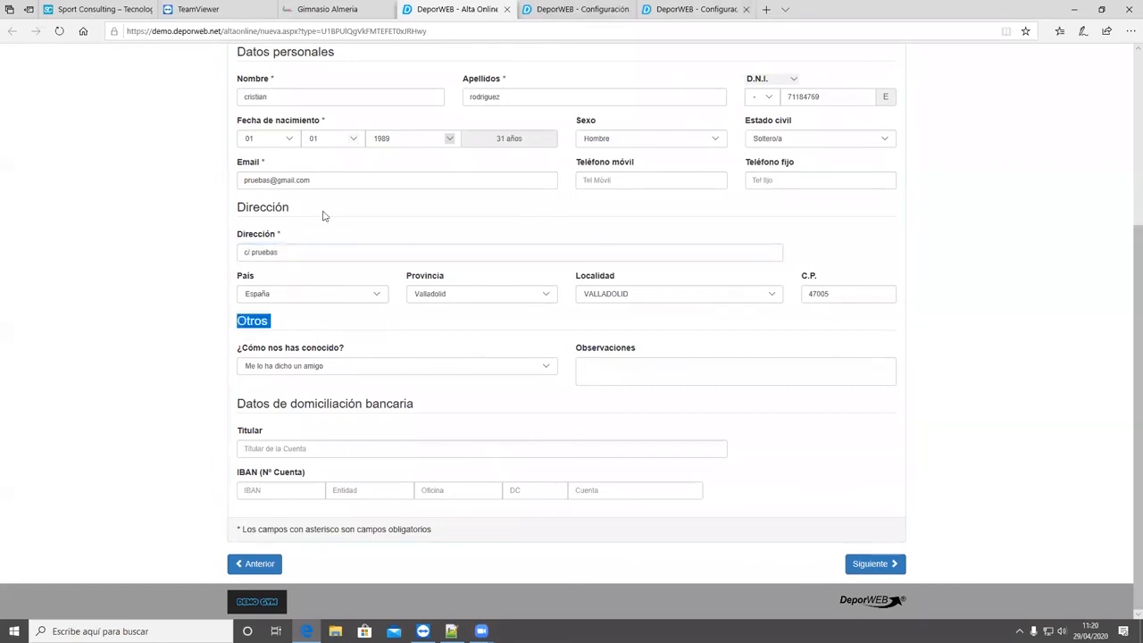
- Check the Alta Online appearance settings that show the address, other data and bank details sections, and return to the sign-up form
{"action": "left_click", "coordinate": [701, 10]}
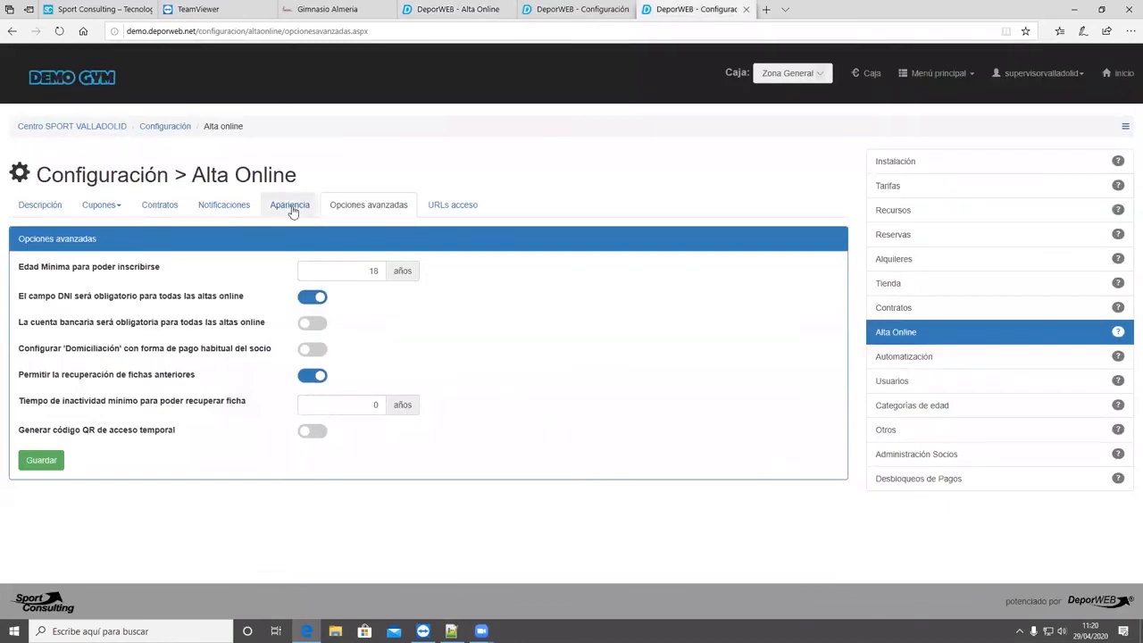
{"action": "left_click", "coordinate": [290, 206]}
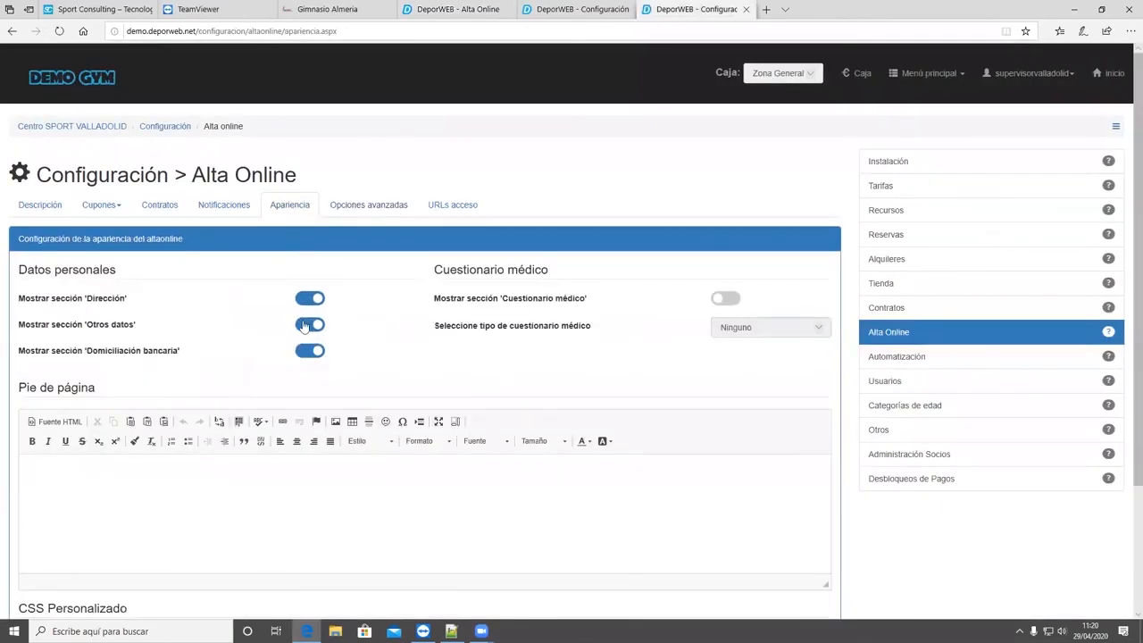
{"action": "left_click", "coordinate": [459, 9]}
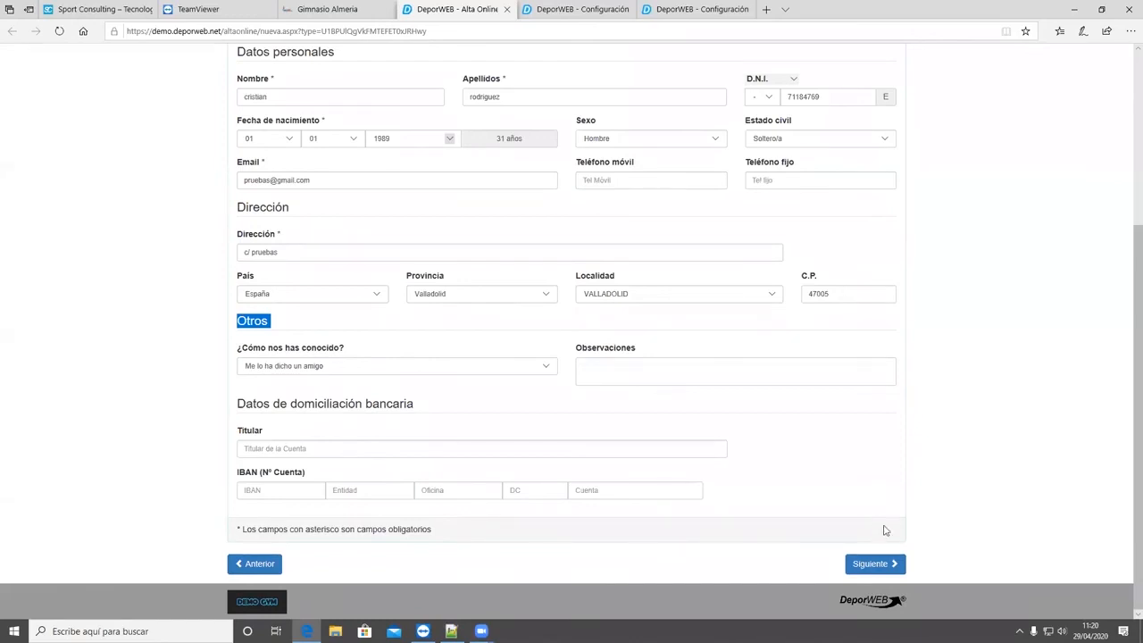
- Advance the sign-up form to the Resumen step and point out the contract interval and first fee dates
{"action": "left_click", "coordinate": [893, 564]}
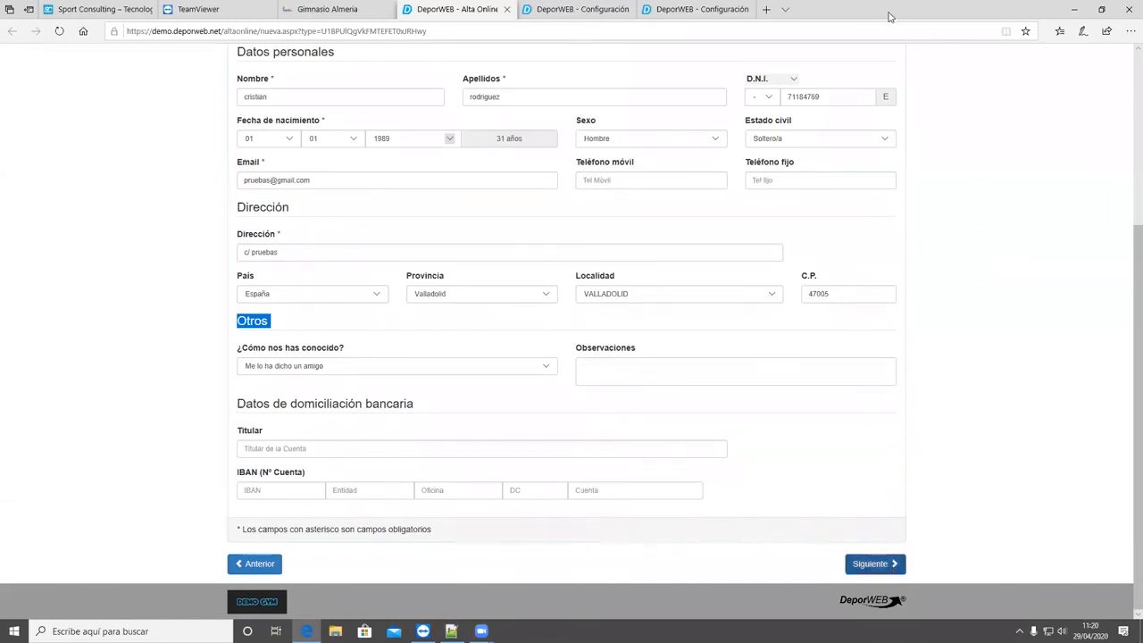
{"action": "scroll", "coordinate": [679, 260], "scroll_direction": "down", "scroll_amount": 3}
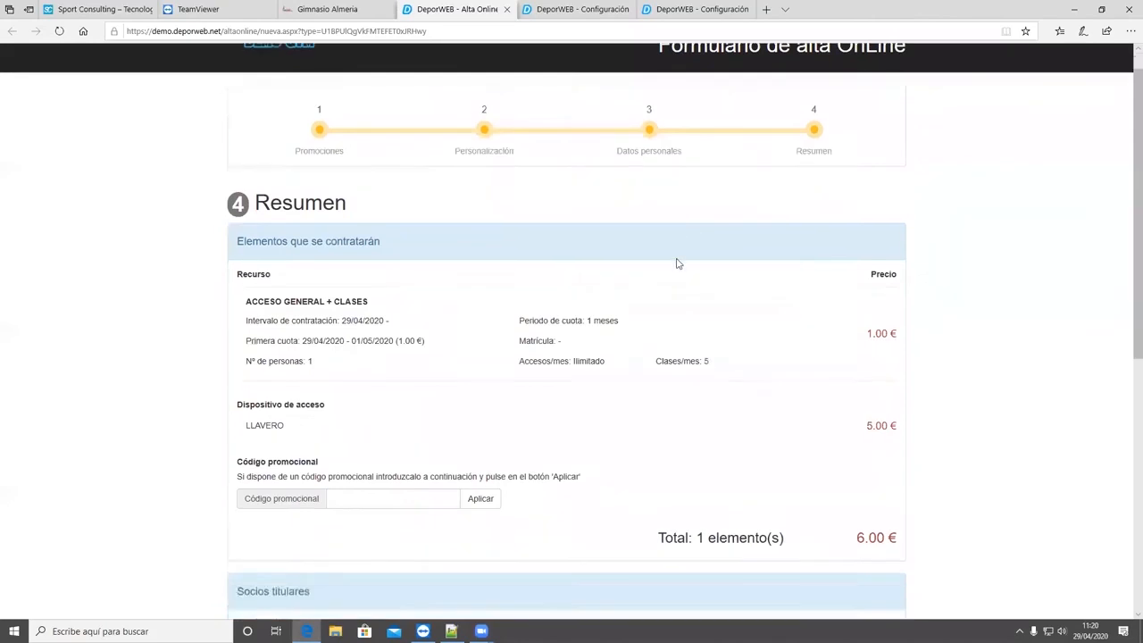
{"action": "scroll", "coordinate": [485, 285], "scroll_direction": "up", "scroll_amount": 2}
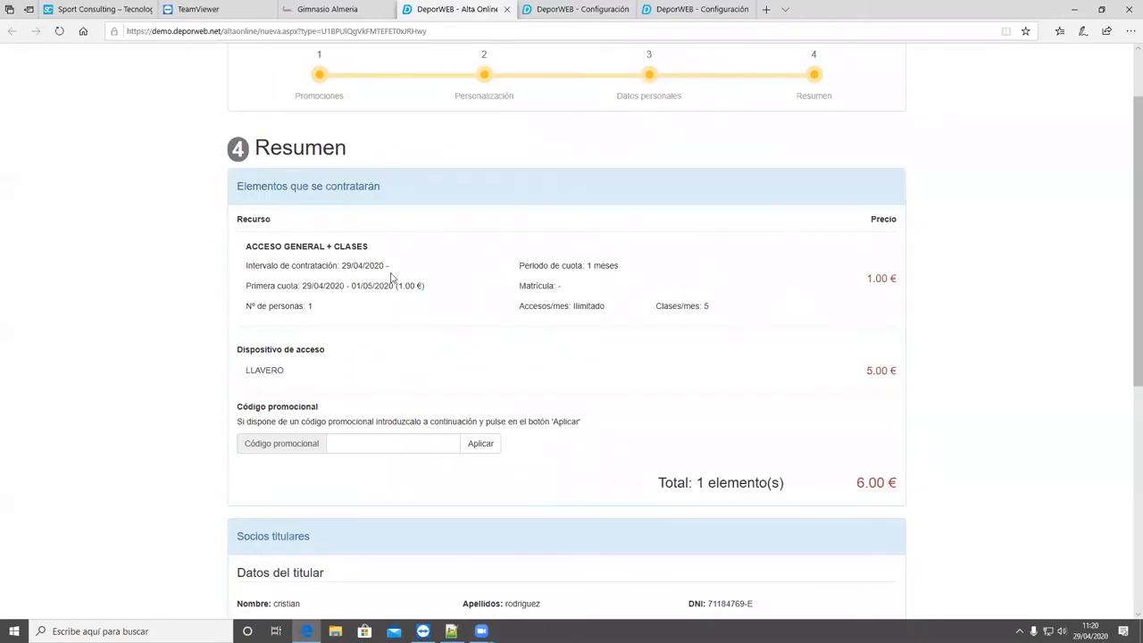
{"action": "triple_click", "coordinate": [346, 267]}
{"action": "left_click_drag", "start_coordinate": [349, 287], "coordinate": [302, 287]}
{"action": "left_click_drag", "start_coordinate": [387, 265], "coordinate": [345, 265]}
- Examine the fee generation and proration options of the Alta Online description that contracts ACCESO GENERAL + CLASES
{"action": "key", "text": "ctrl+Tab"}
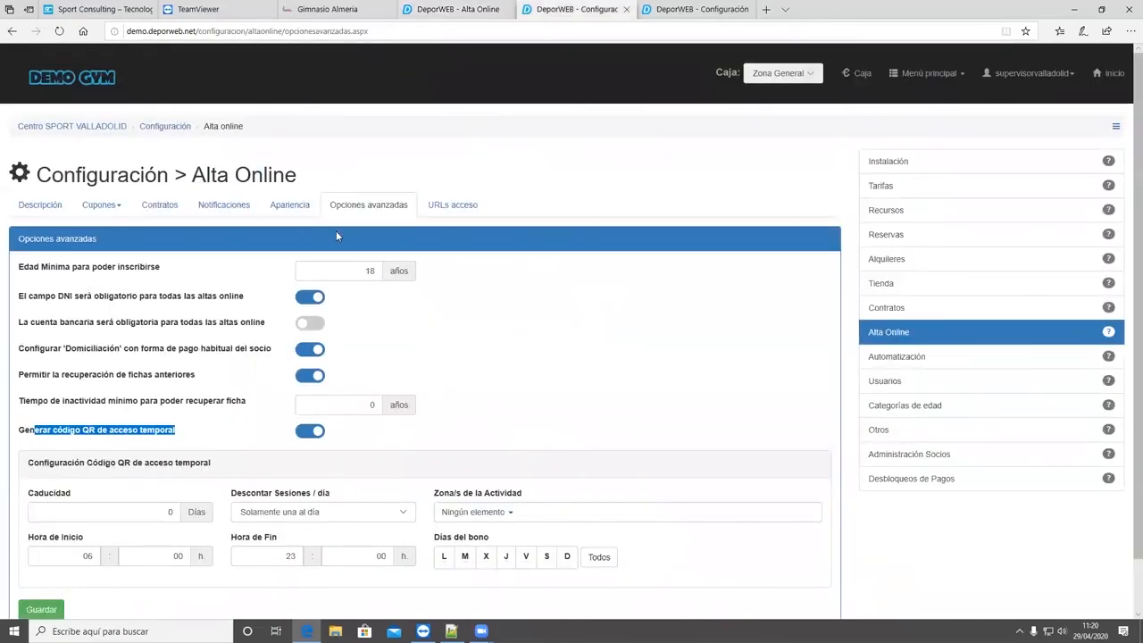
{"action": "key", "text": "ctrl+Tab"}
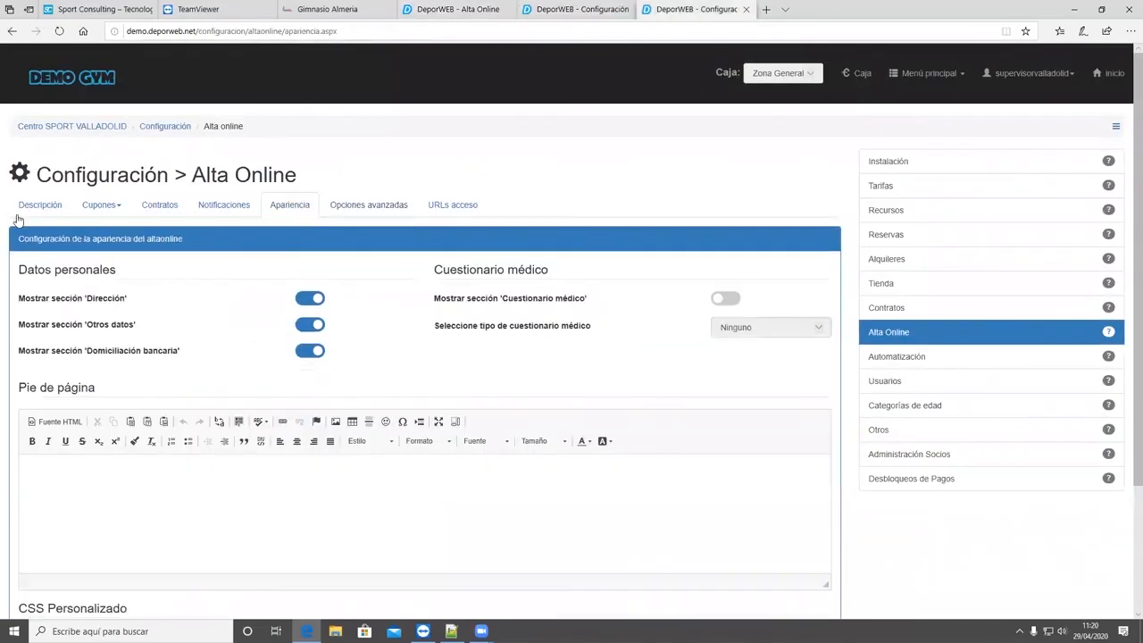
{"action": "left_click", "coordinate": [25, 208]}
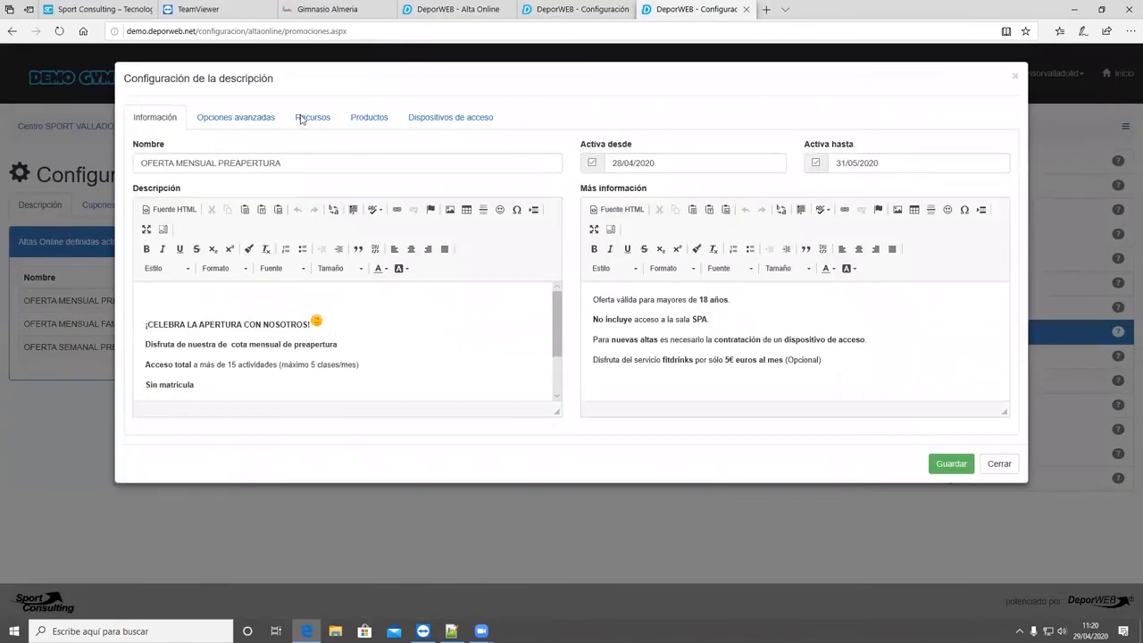
{"action": "left_click", "coordinate": [300, 120]}
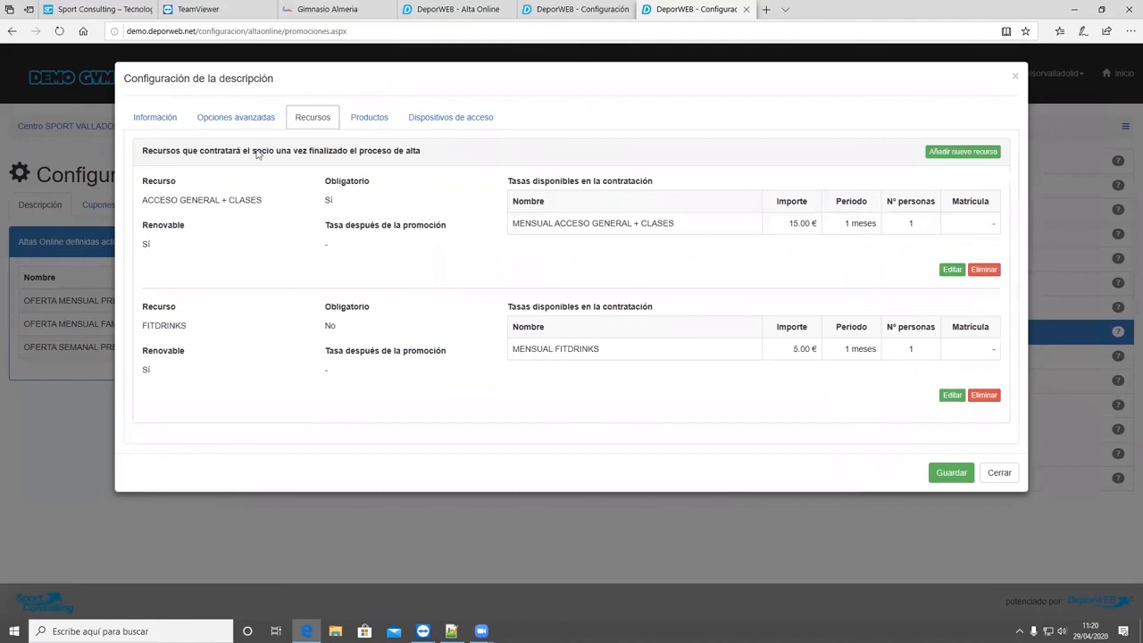
{"action": "left_click", "coordinate": [257, 125]}
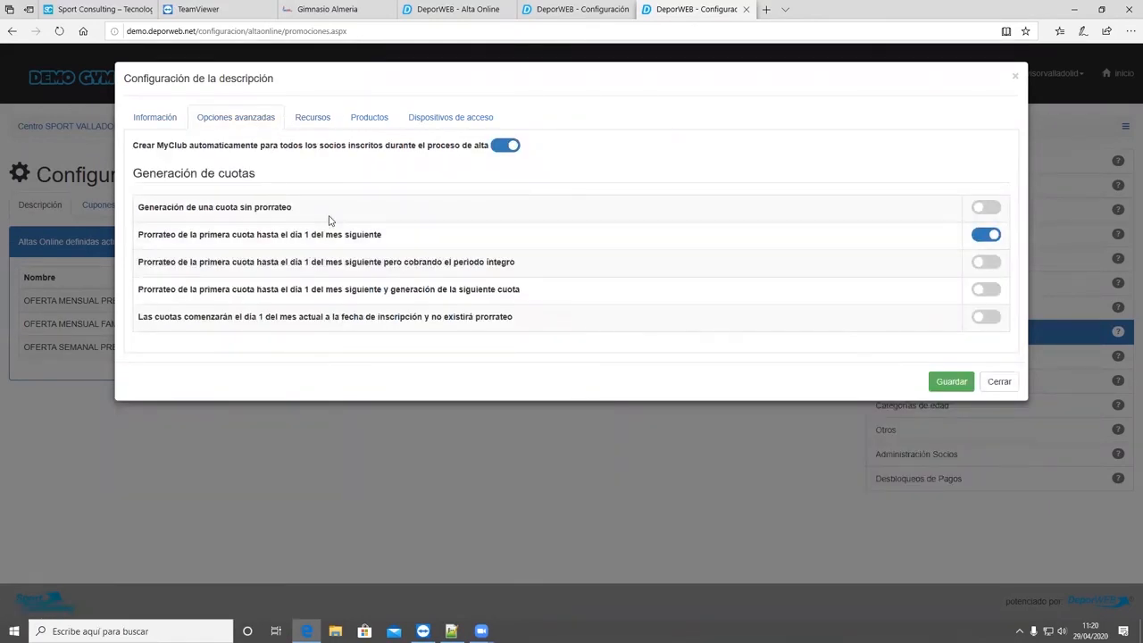
{"action": "left_click", "coordinate": [576, 8]}
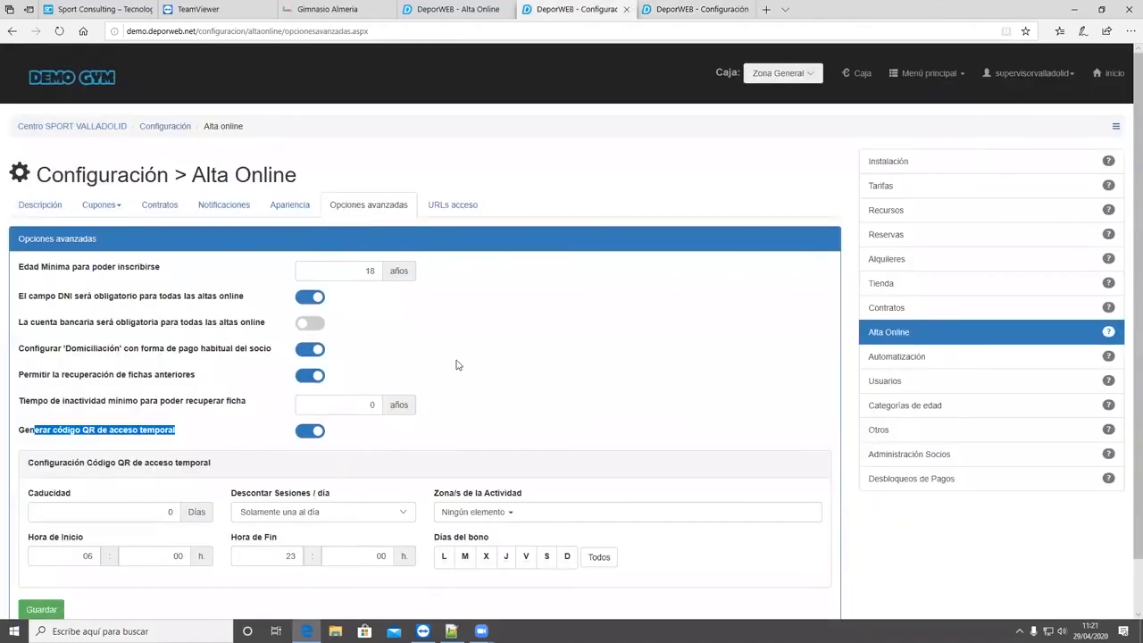
- Review the first fee period and the LLAVERO access device with its price in the sign-up summary
{"action": "key", "text": "ctrl+shift+Tab"}
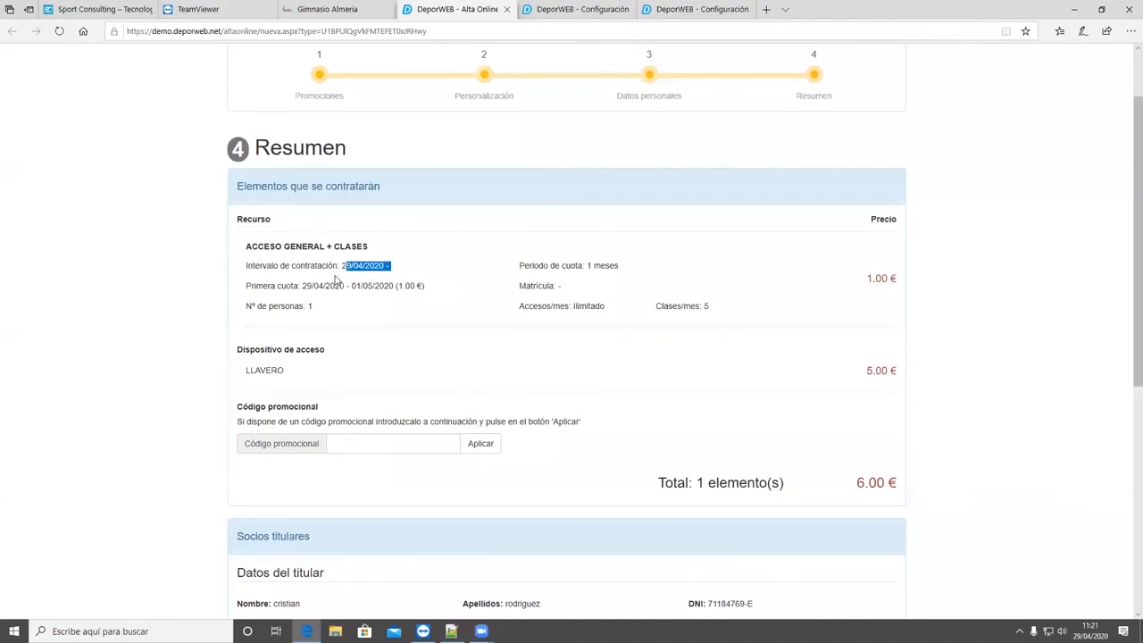
{"action": "left_click_drag", "start_coordinate": [394, 285], "coordinate": [351, 285]}
{"action": "left_click", "coordinate": [578, 341]}
{"action": "double_click", "coordinate": [401, 286]}
{"action": "scroll", "coordinate": [449, 309], "scroll_direction": "down", "scroll_amount": 1}
{"action": "left_click_drag", "start_coordinate": [295, 286], "coordinate": [230, 294]}
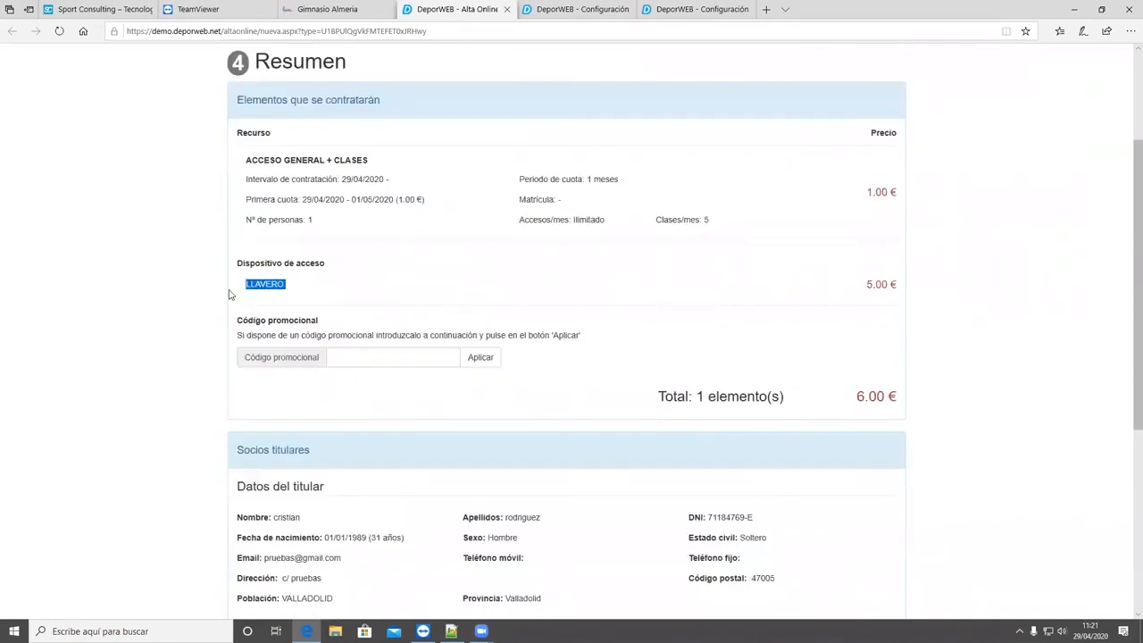
{"action": "scroll", "coordinate": [307, 307], "scroll_direction": "up", "scroll_amount": 2}
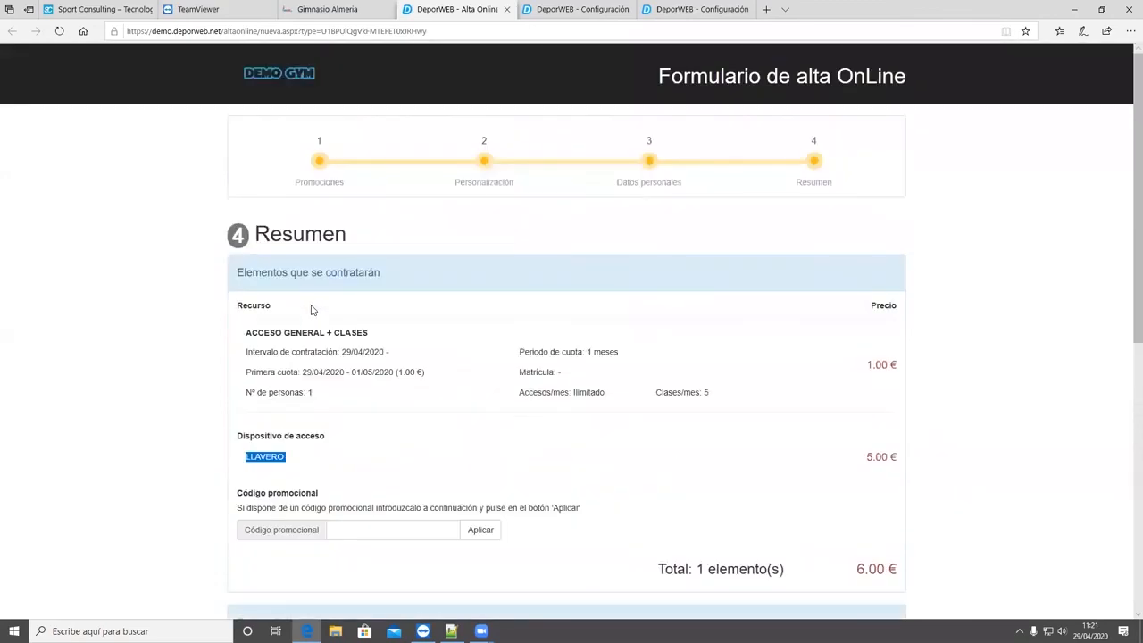
{"action": "left_click_drag", "start_coordinate": [808, 451], "coordinate": [886, 456]}
{"action": "scroll", "coordinate": [389, 465], "scroll_direction": "down", "scroll_amount": 1}
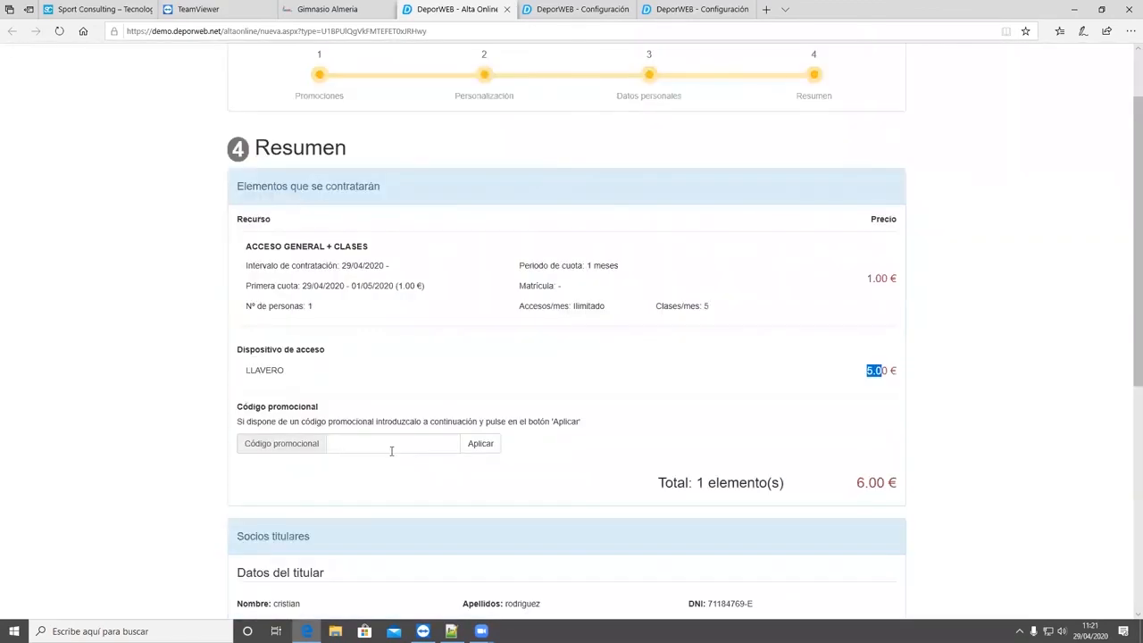
- Open the 10 % DESCUENTO NUEVO CLIENTE ONLINE coupon in the Alta Online configuration and copy its code
{"action": "left_click", "coordinate": [392, 452]}
{"action": "key", "text": "ctrl+Tab"}
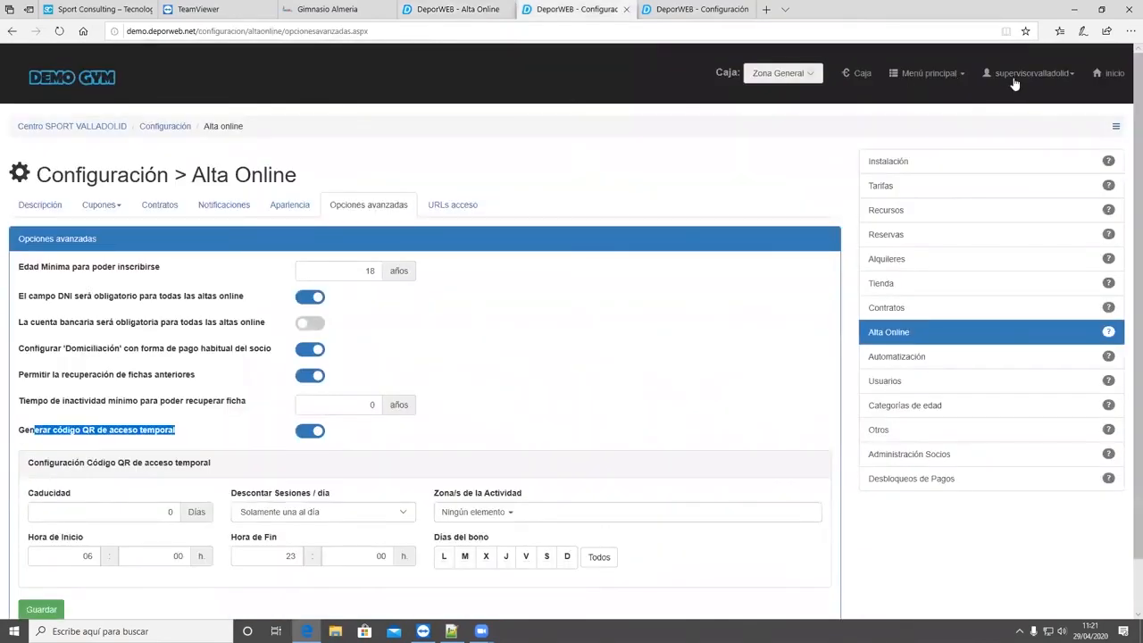
{"action": "key", "text": "ctrl+Tab"}
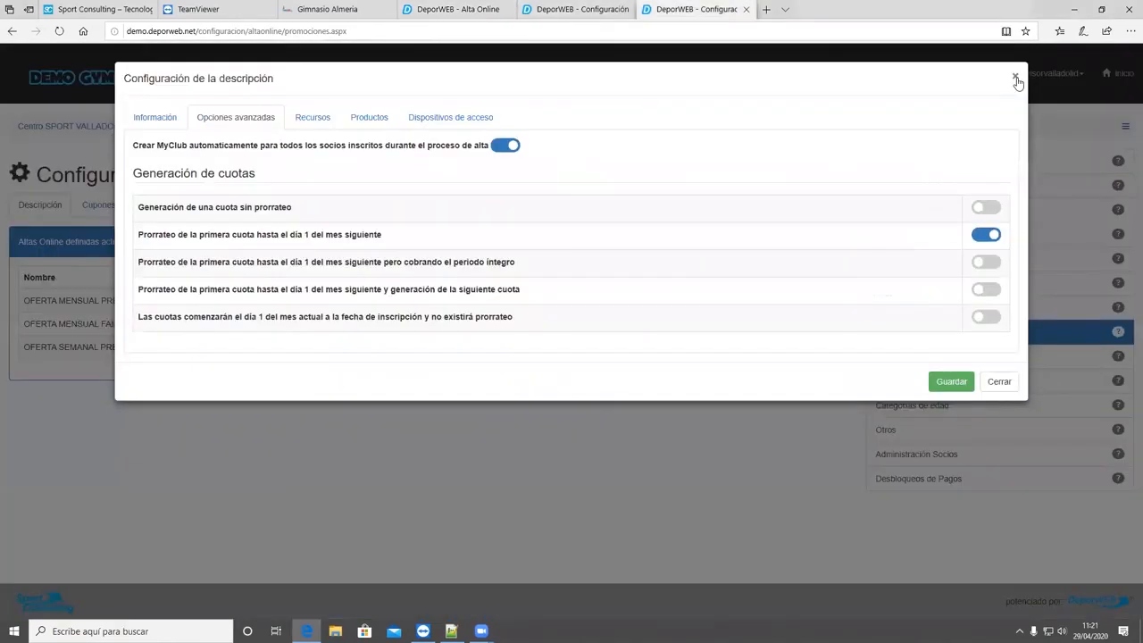
{"action": "left_click", "coordinate": [100, 208]}
{"action": "left_click", "coordinate": [101, 206]}
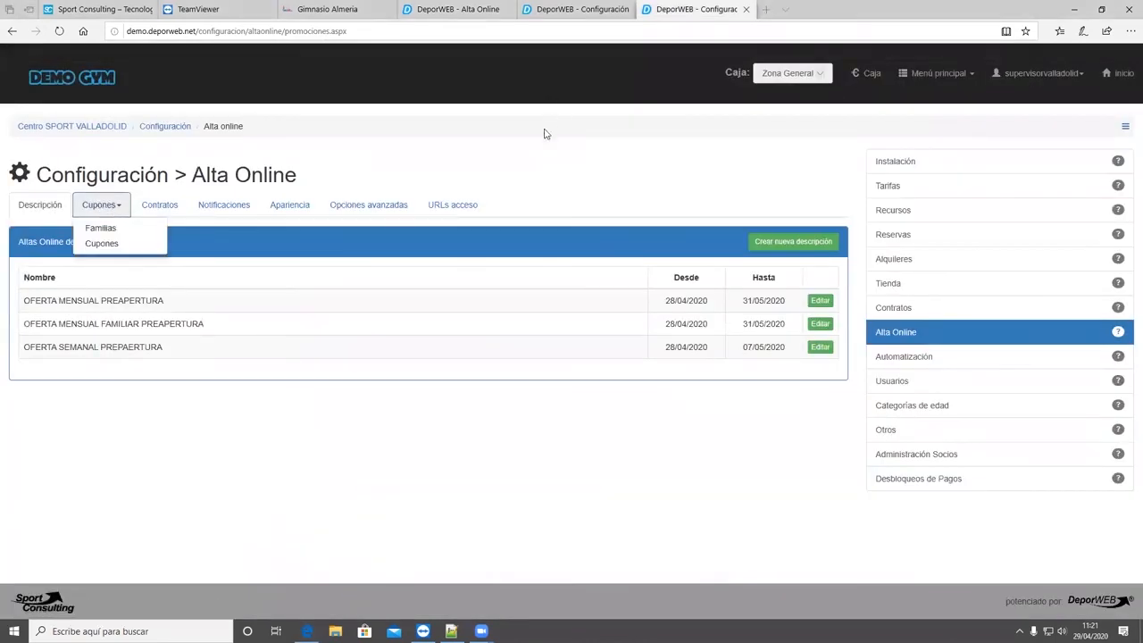
{"action": "left_click", "coordinate": [102, 244]}
{"action": "left_click", "coordinate": [819, 359]}
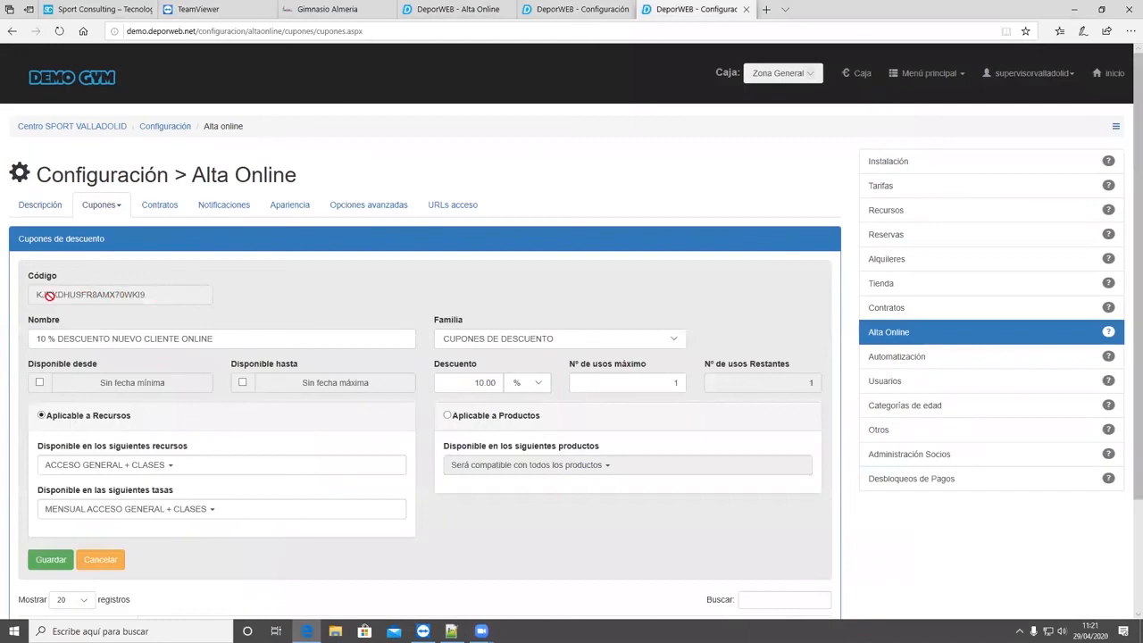
{"action": "double_click", "coordinate": [133, 296]}
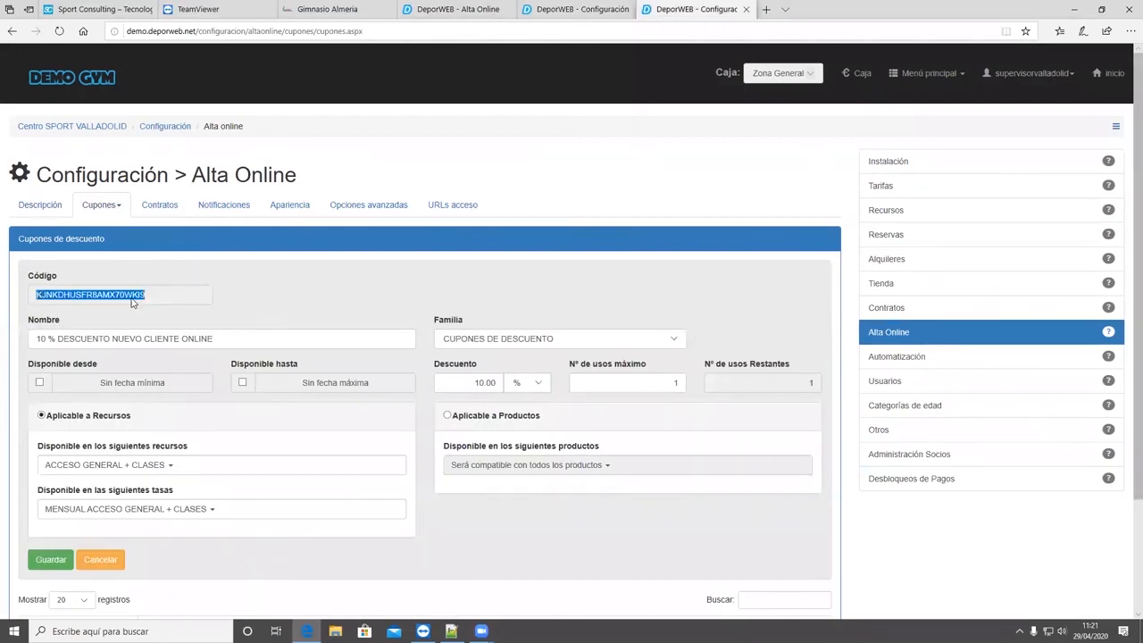
{"action": "right_click", "coordinate": [133, 299]}
{"action": "left_click", "coordinate": [149, 313]}
- Paste the copied coupon code as the promotional code in the sign-up summary and apply it
{"action": "key", "text": "ctrl+4"}
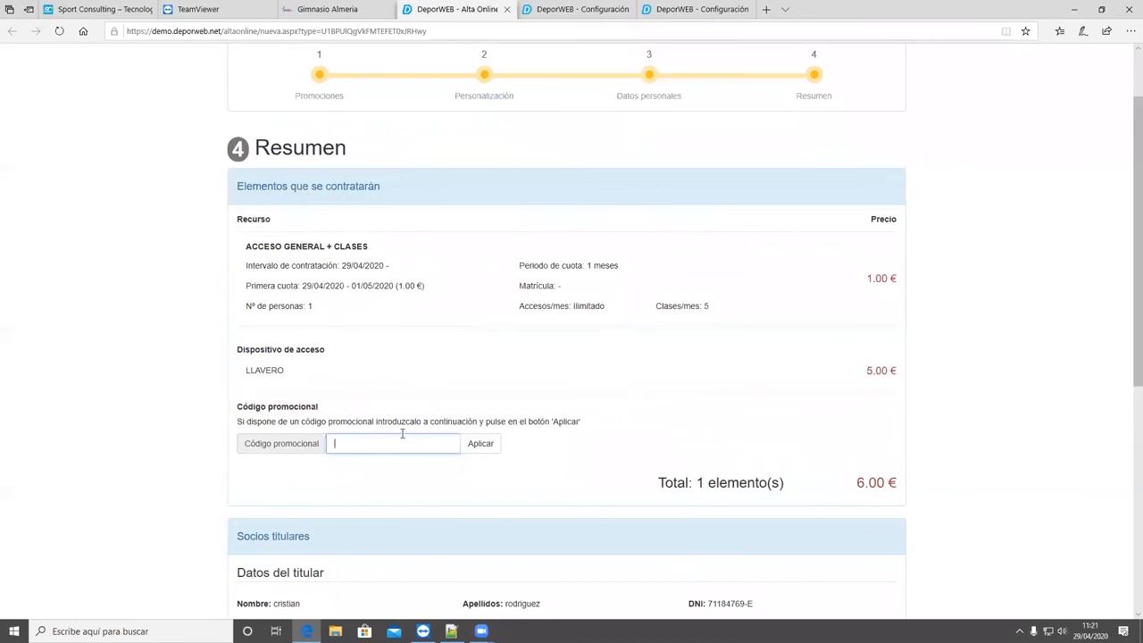
{"action": "key", "text": "ctrl+v"}
{"action": "left_click", "coordinate": [474, 444]}
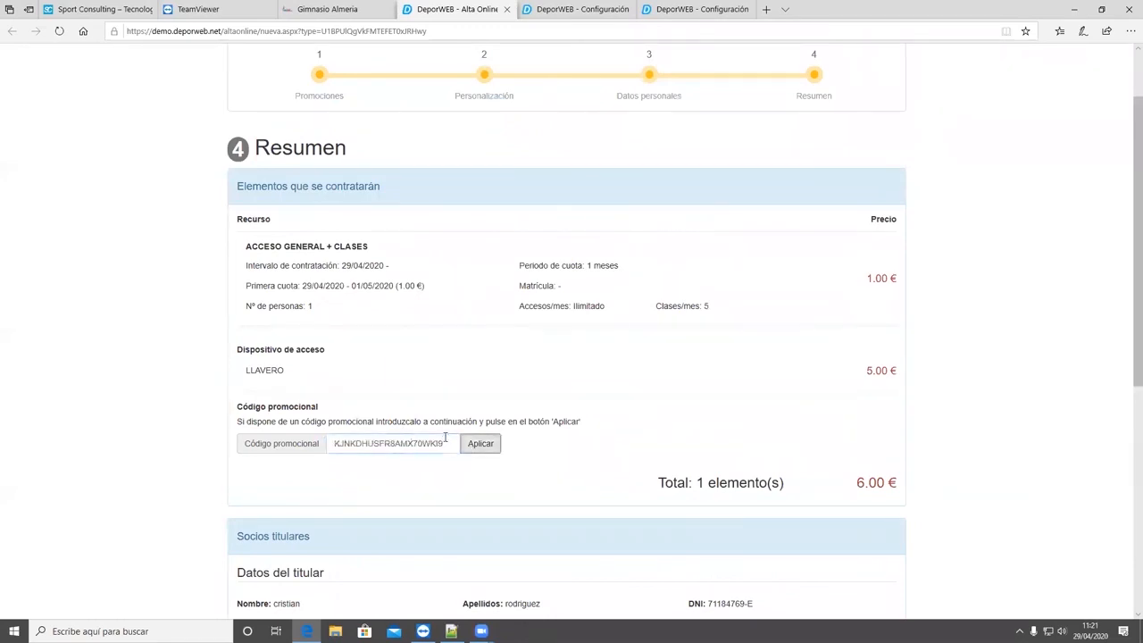
- Examine the discount amount and compare the ACCESO GENERAL + CLASES resource with the access device in the summary
{"action": "scroll", "coordinate": [625, 360], "scroll_direction": "down", "scroll_amount": 2}
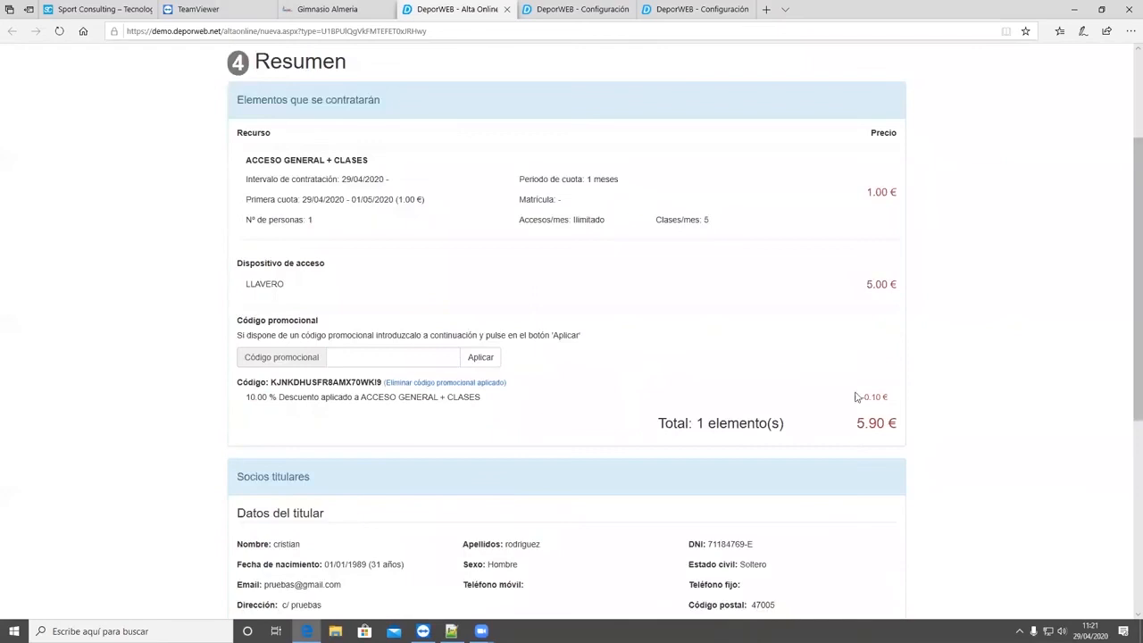
{"action": "triple_click", "coordinate": [886, 399]}
{"action": "double_click", "coordinate": [876, 192]}
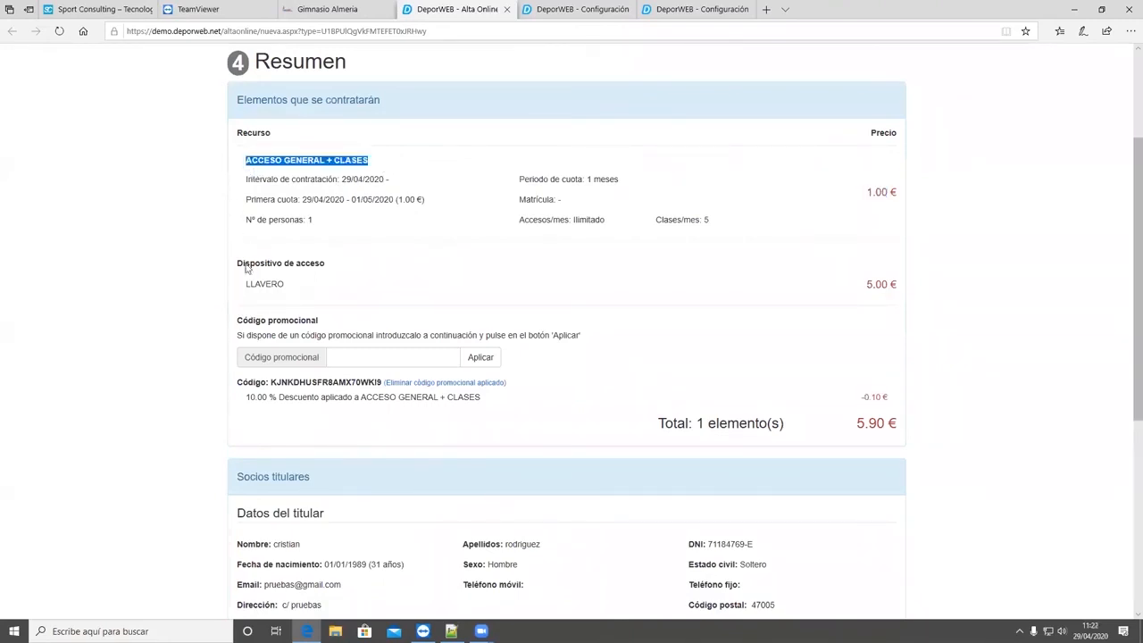
{"action": "left_click", "coordinate": [337, 269]}
{"action": "left_click_drag", "start_coordinate": [282, 270], "coordinate": [240, 272]}
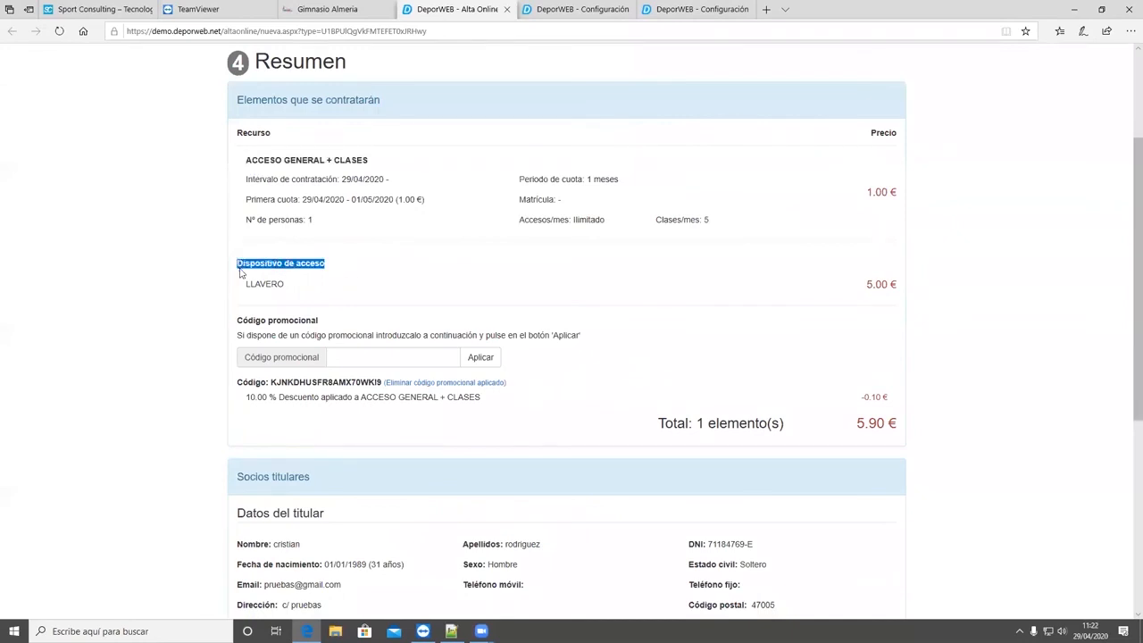
{"action": "left_click", "coordinate": [337, 271]}
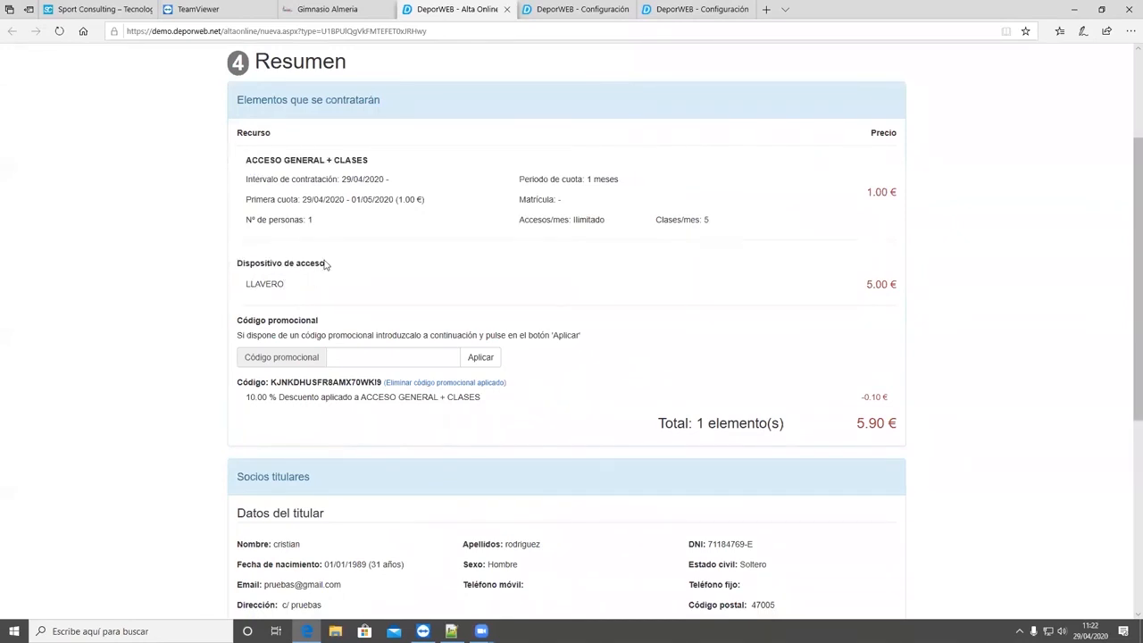
{"action": "triple_click", "coordinate": [238, 271]}
{"action": "left_click_drag", "start_coordinate": [368, 162], "coordinate": [259, 175]}
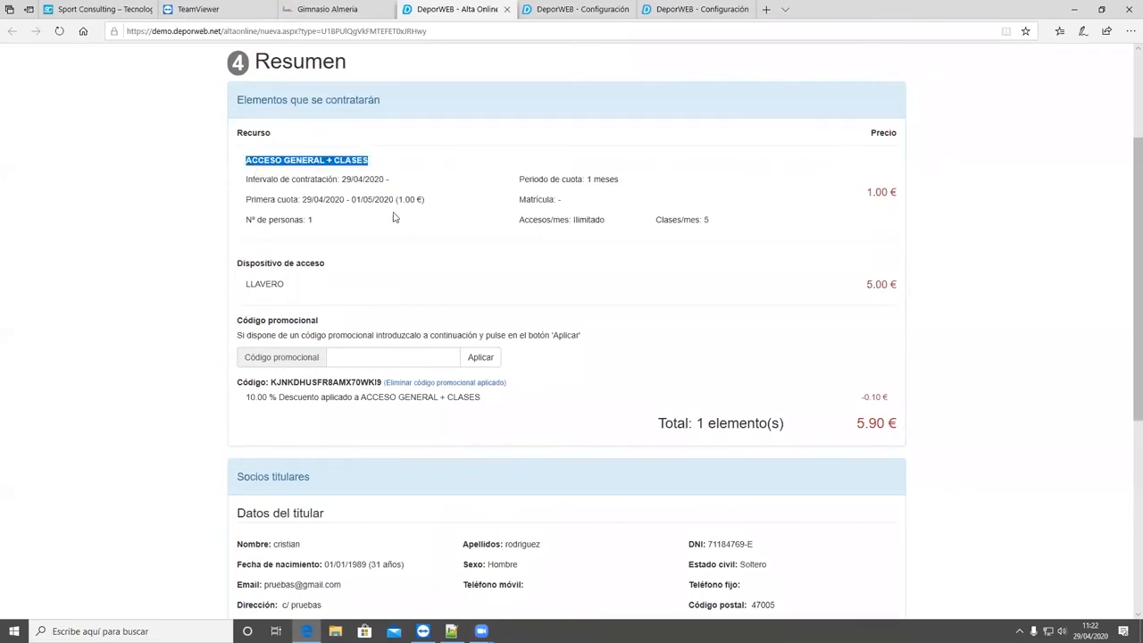
- Review the account holder's data, bank details and contracting conditions in the sign-up summary
{"action": "scroll", "coordinate": [385, 321], "scroll_direction": "down", "scroll_amount": 3}
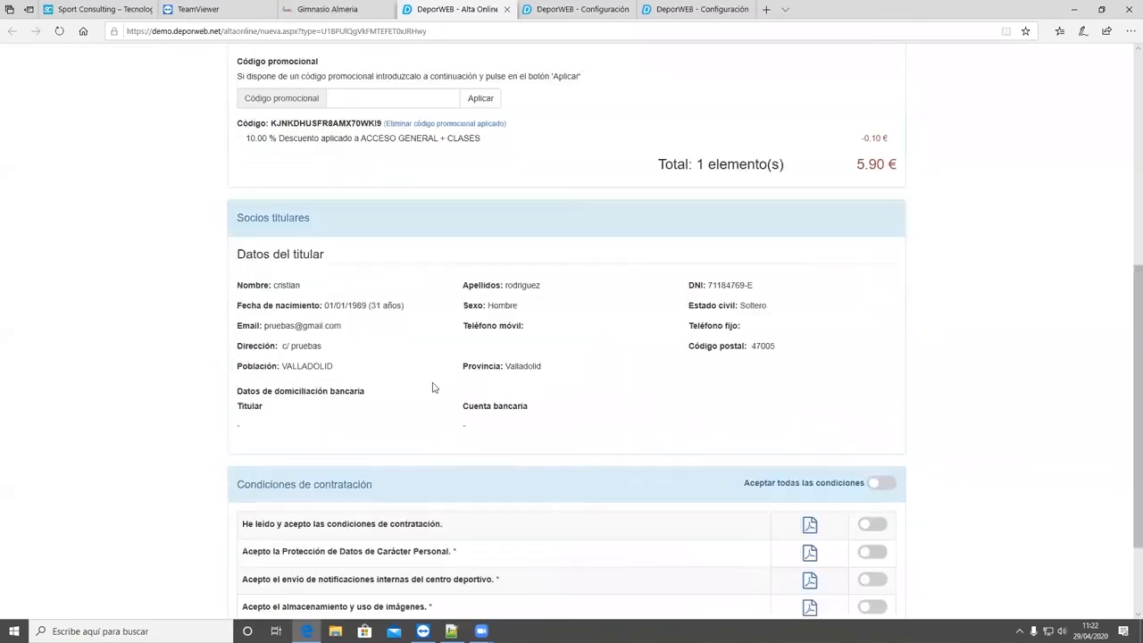
{"action": "scroll", "coordinate": [825, 248], "scroll_direction": "up", "scroll_amount": 2}
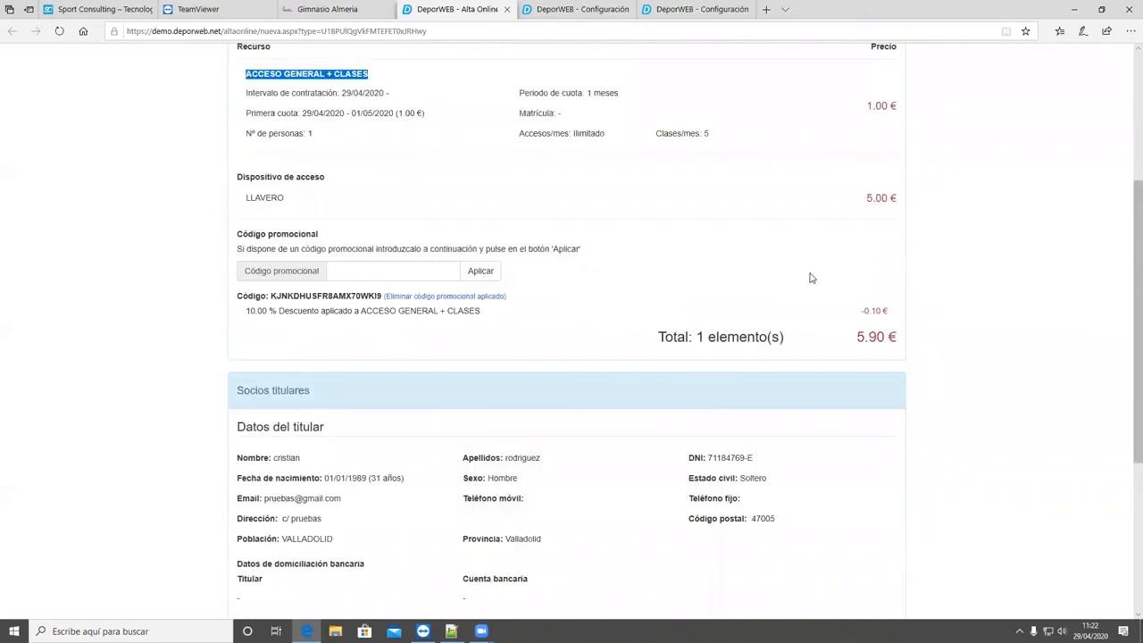
{"action": "scroll", "coordinate": [714, 339], "scroll_direction": "down", "scroll_amount": 4}
{"action": "scroll", "coordinate": [713, 339], "scroll_direction": "up", "scroll_amount": 1}
{"action": "left_click_drag", "start_coordinate": [217, 230], "coordinate": [551, 301]}
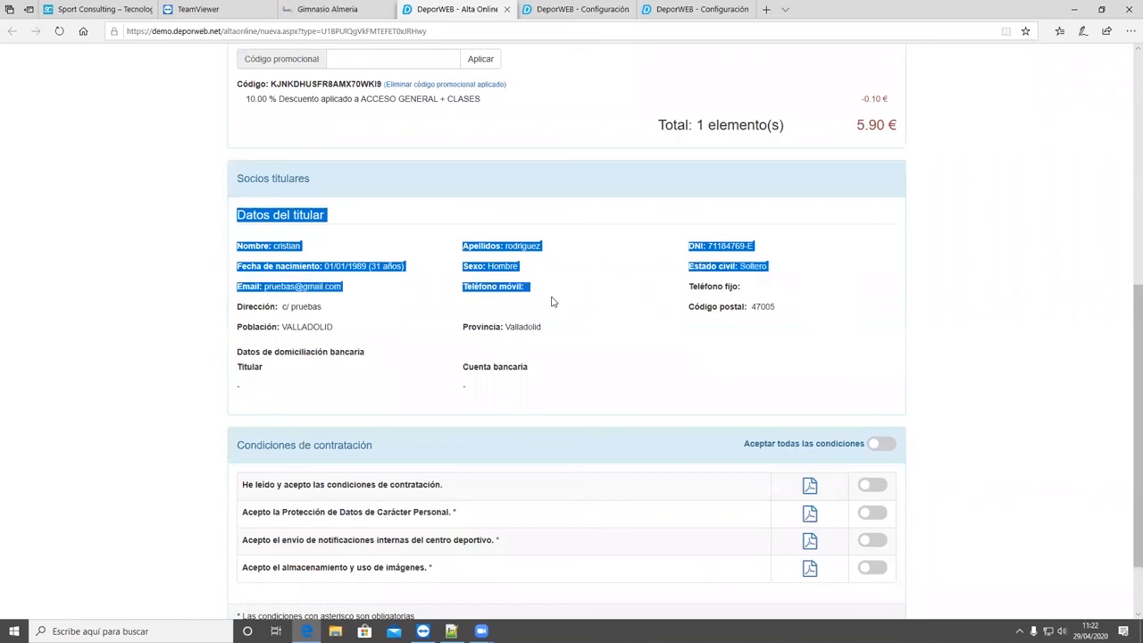
{"action": "scroll", "coordinate": [2, 461], "scroll_direction": "down", "scroll_amount": 2}
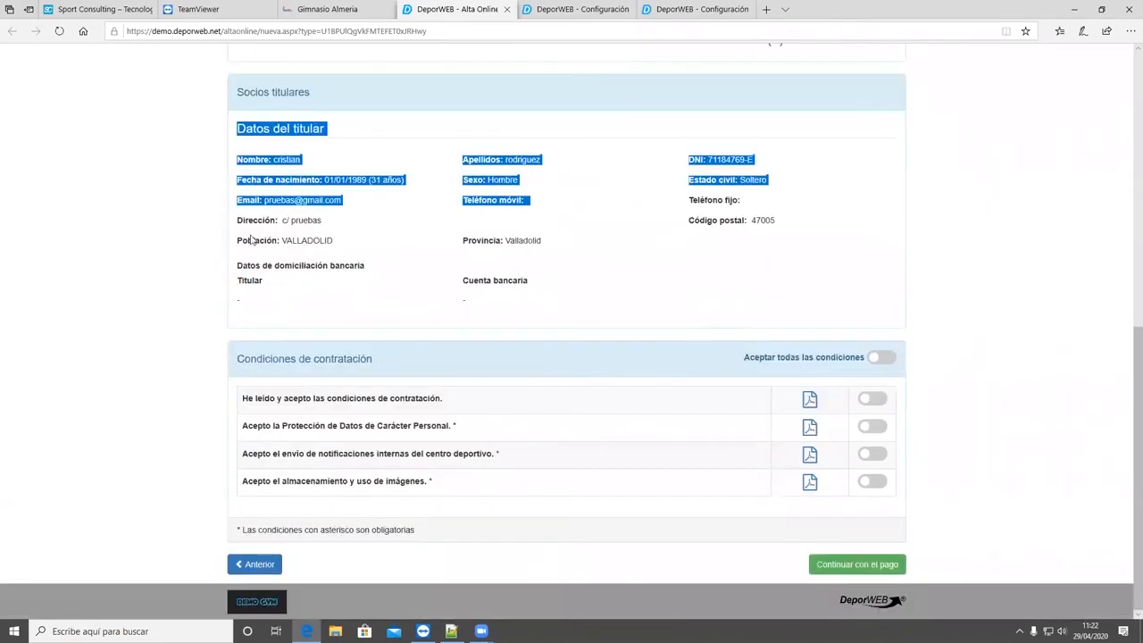
{"action": "left_click", "coordinate": [148, 303]}
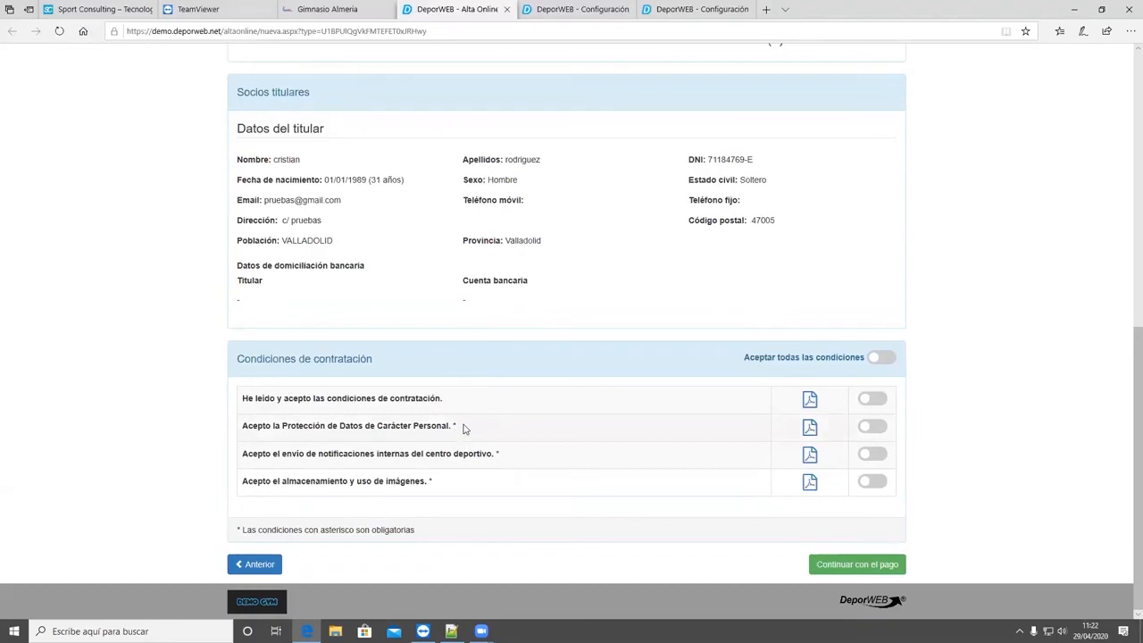
- Accept all the contracting conditions and view the contract PDF, closing it to return to the sign-up summary
{"action": "left_click", "coordinate": [880, 435]}
{"action": "left_click", "coordinate": [887, 361]}
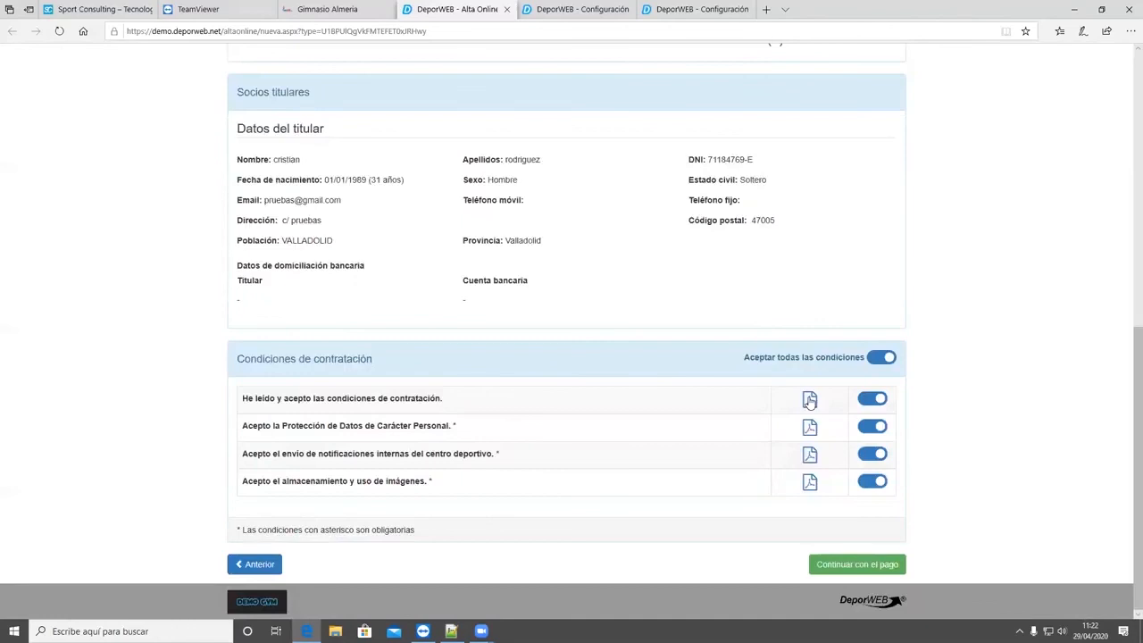
{"action": "left_click", "coordinate": [810, 401]}
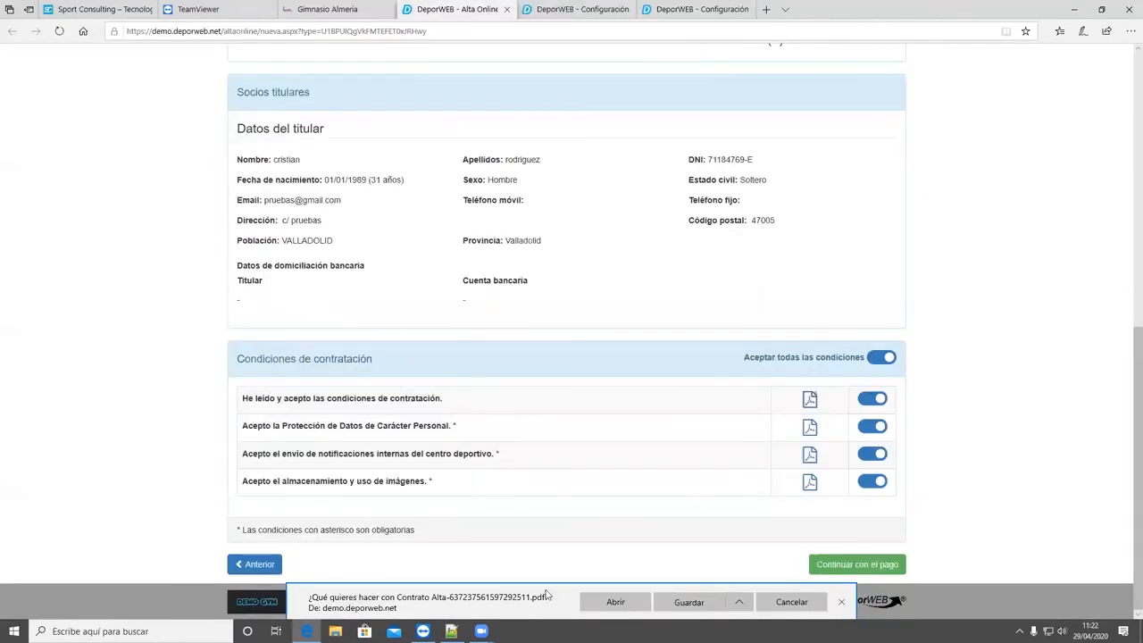
{"action": "left_click", "coordinate": [587, 602]}
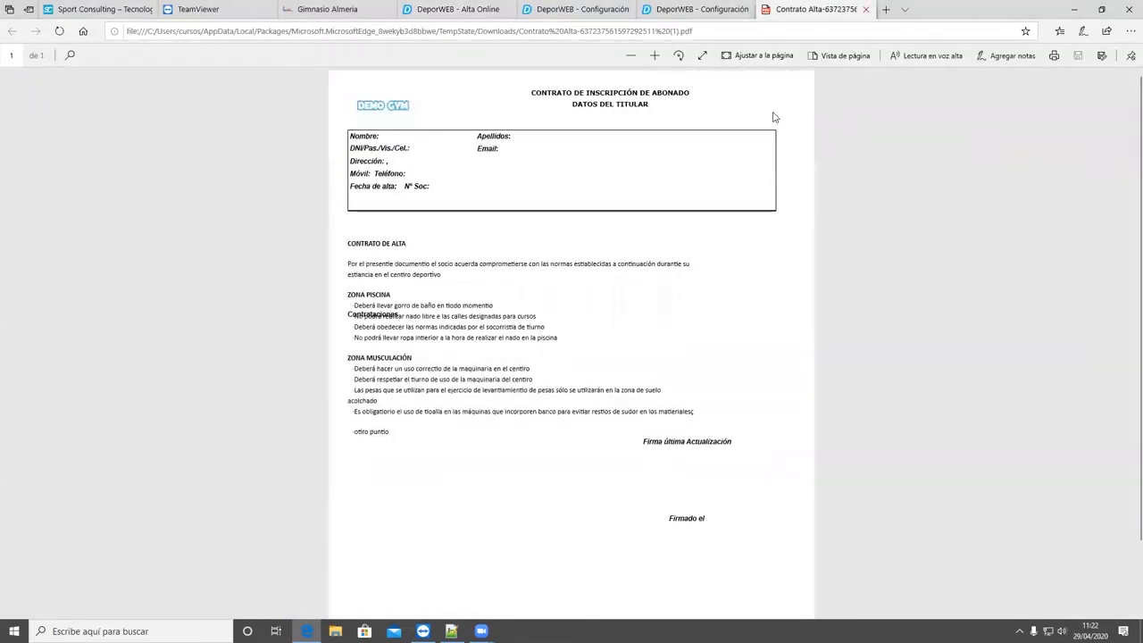
{"action": "key", "text": "ctrl+w"}
{"action": "left_click", "coordinate": [454, 10]}
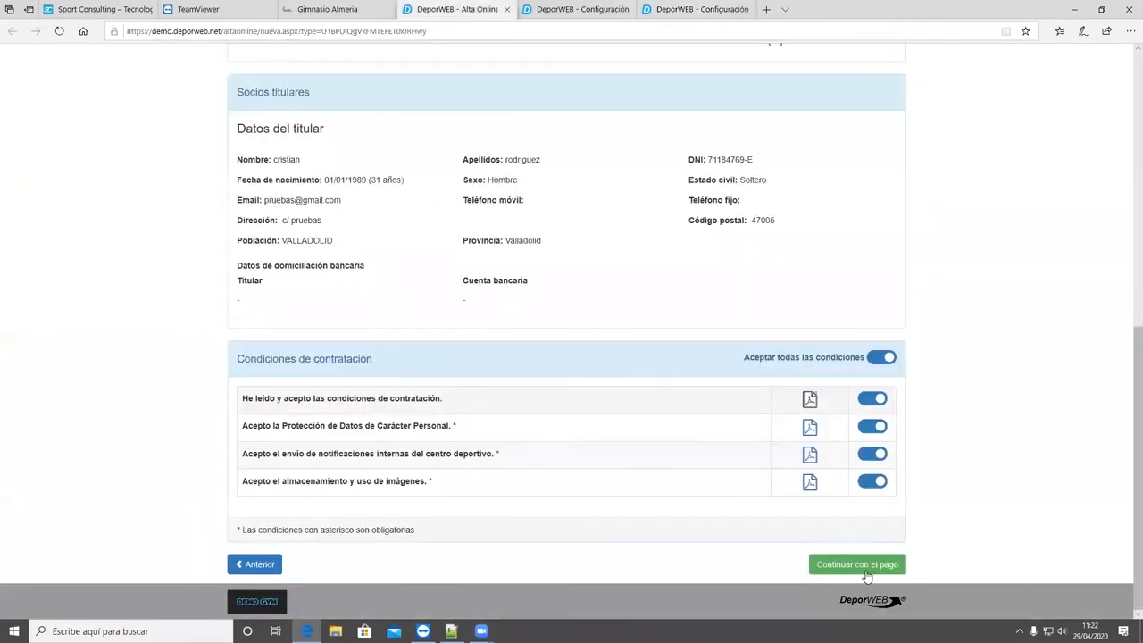
- Continue to the payment gateway and choose to pay by card to open the card payment form
{"action": "left_click", "coordinate": [864, 574]}
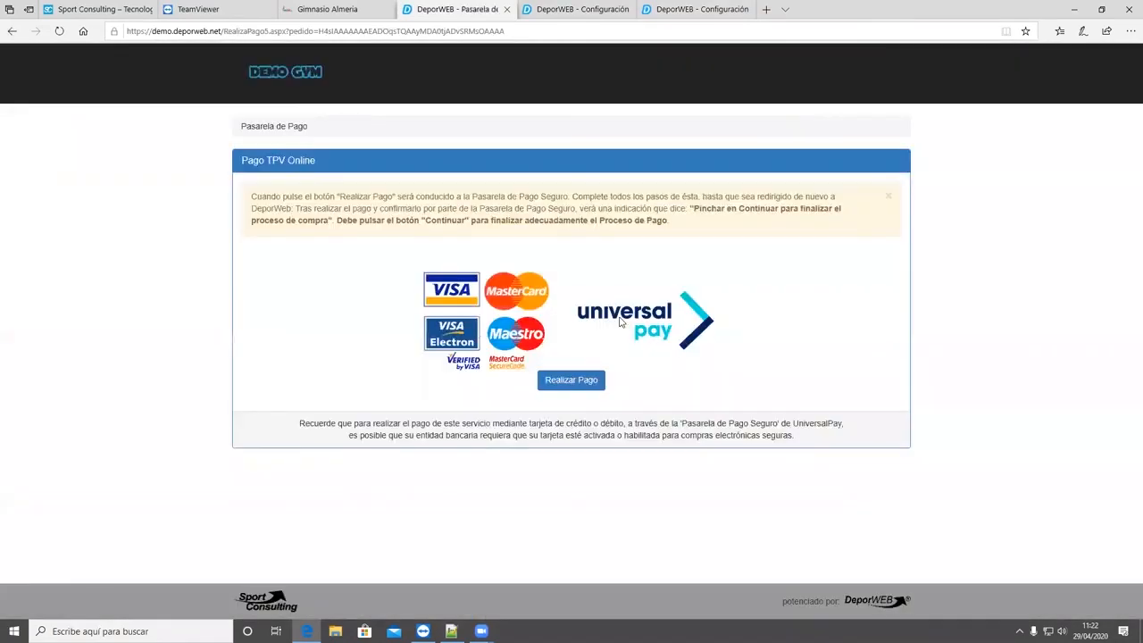
{"action": "left_click", "coordinate": [585, 380]}
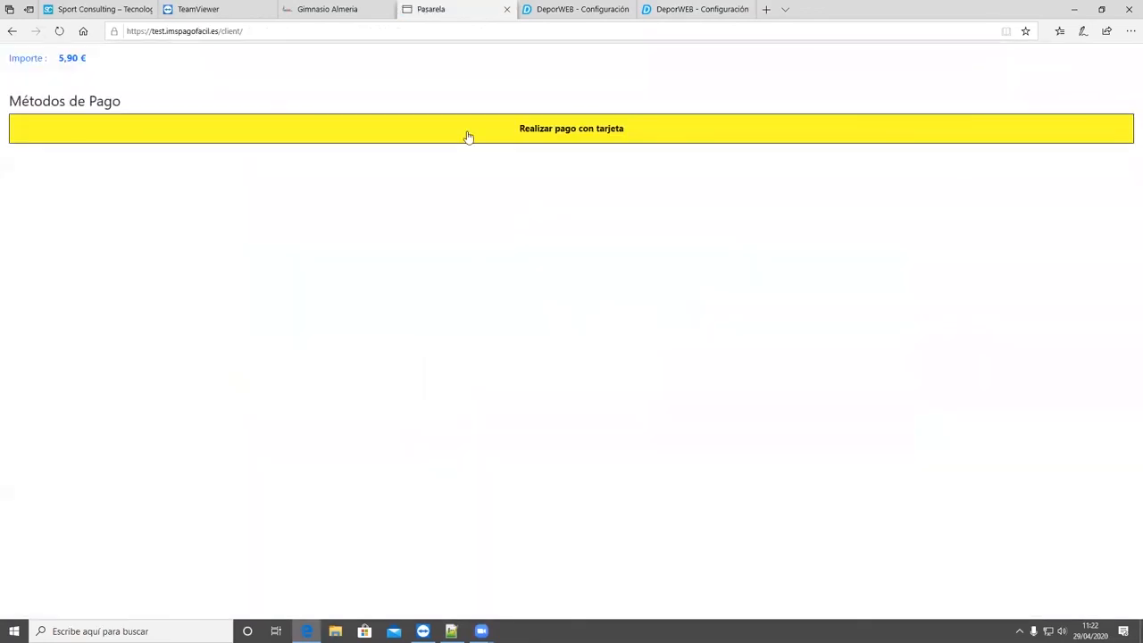
{"action": "left_click", "coordinate": [530, 136]}
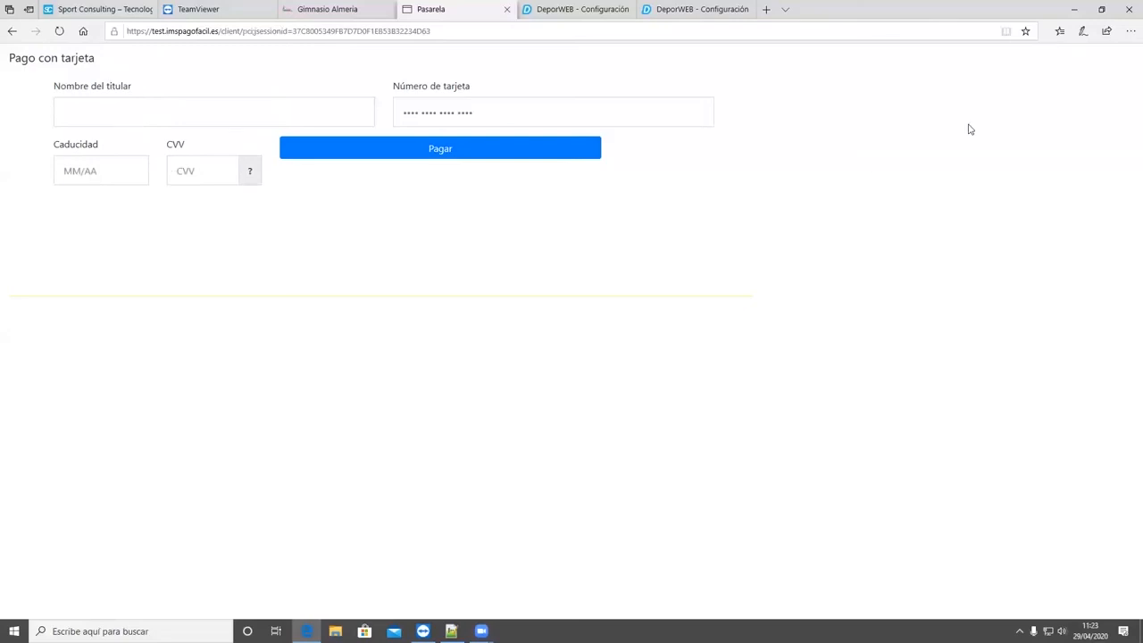
- Return to the DeporWEB configuration page and open Gestión de Socios to look through the members list
{"action": "left_click", "coordinate": [1074, 9]}
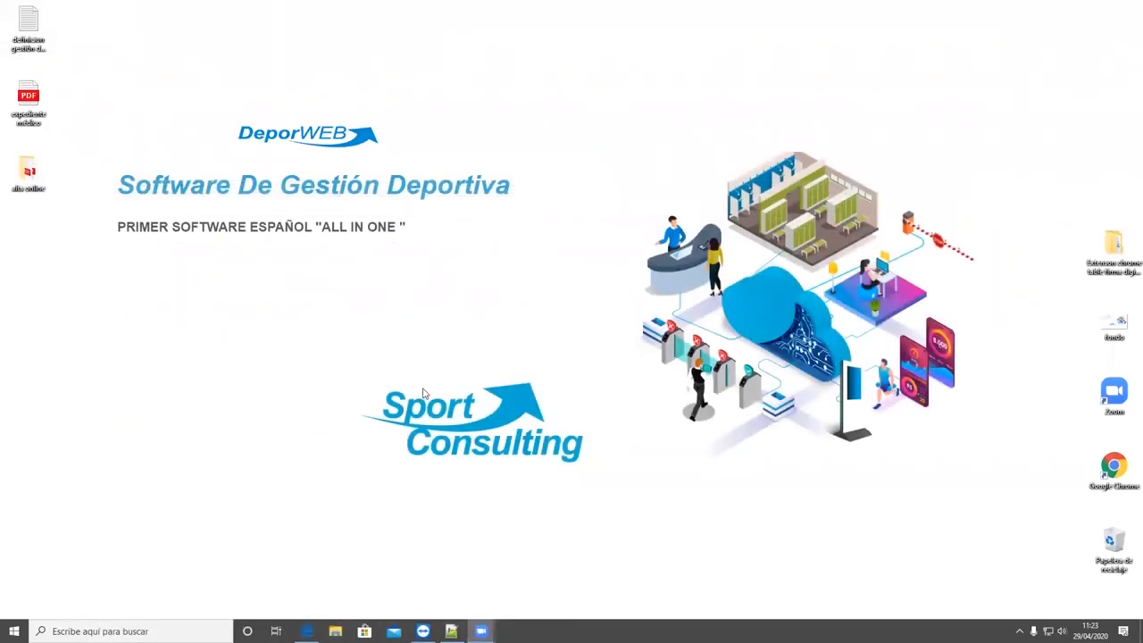
{"action": "left_click", "coordinate": [302, 12]}
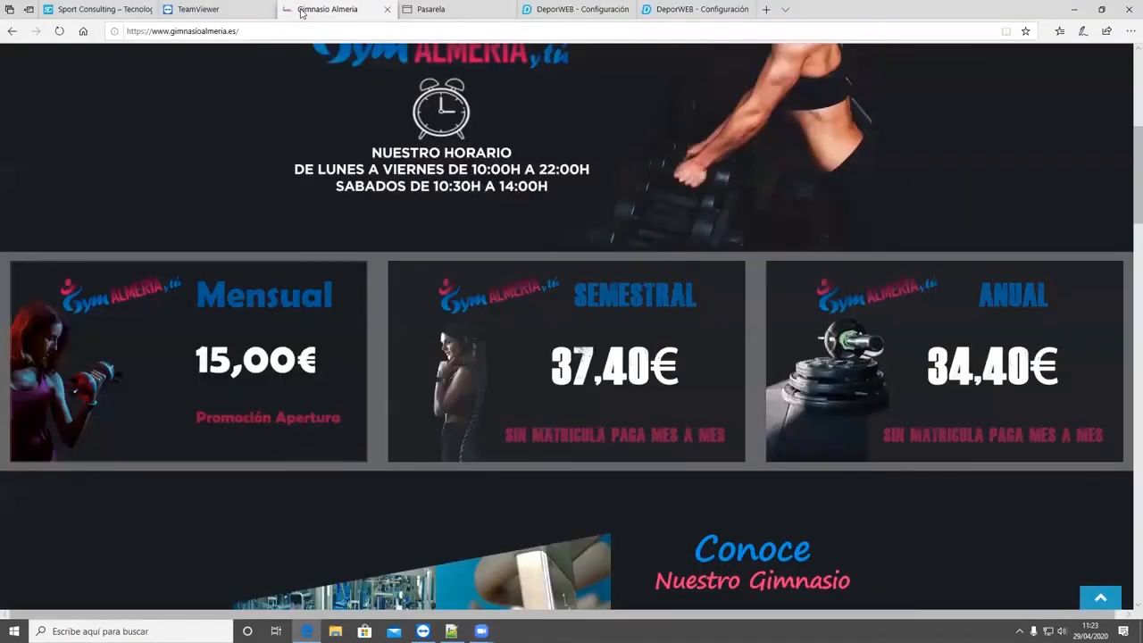
{"action": "key", "text": "ctrl+Tab"}
{"action": "key", "text": "ctrl+Tab"}
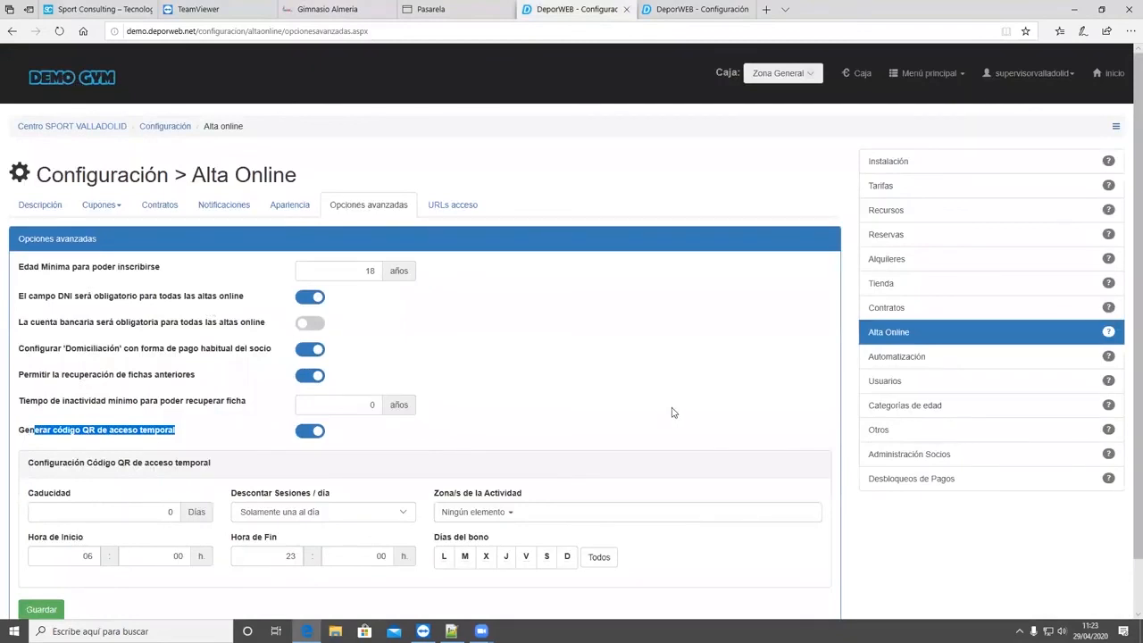
{"action": "key", "text": "F2"}
{"action": "scroll", "coordinate": [675, 412], "scroll_direction": "down", "scroll_amount": 1}
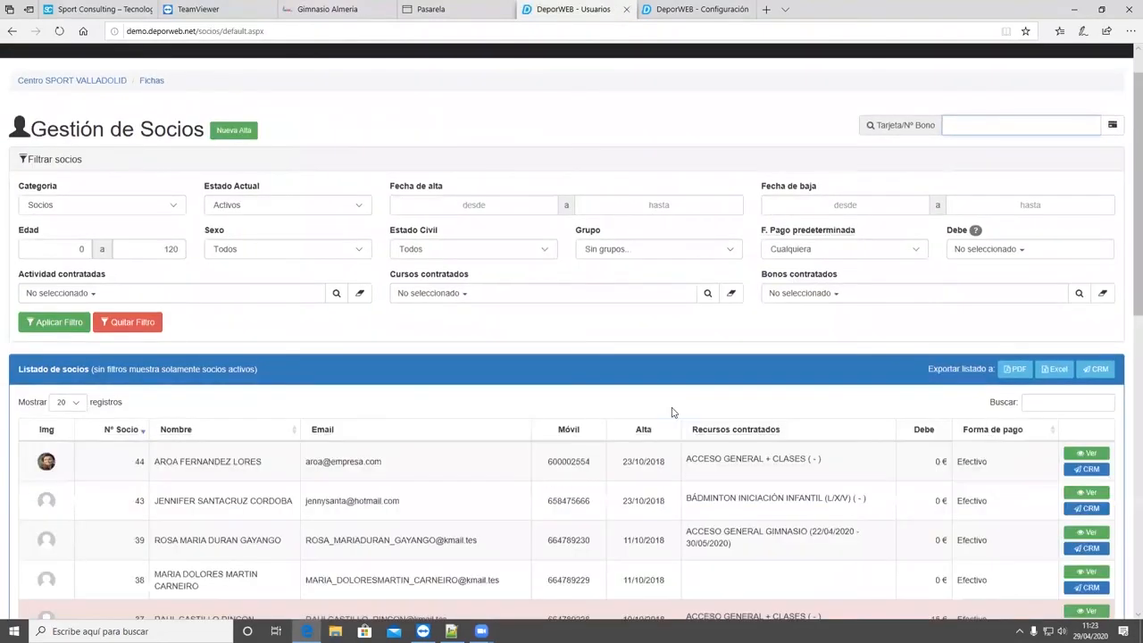
{"action": "scroll", "coordinate": [755, 324], "scroll_direction": "down", "scroll_amount": 2}
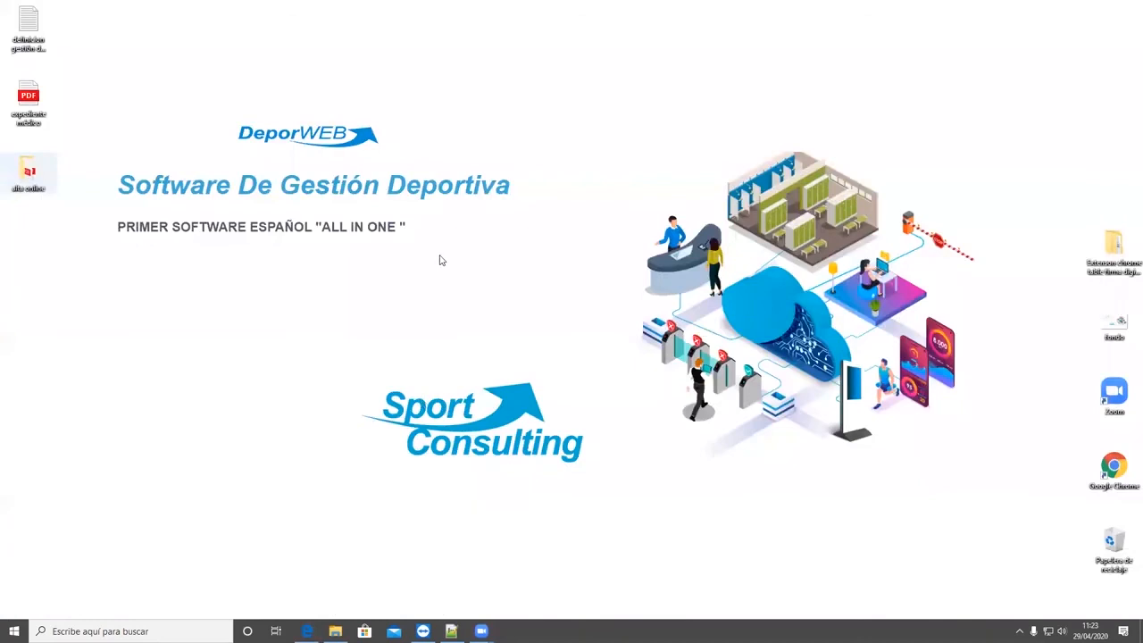
- Examine the sign-up confirmation email image and the signed Contrato_Alta PDF from the alta online folder, closing each one
{"action": "double_click", "coordinate": [439, 256]}
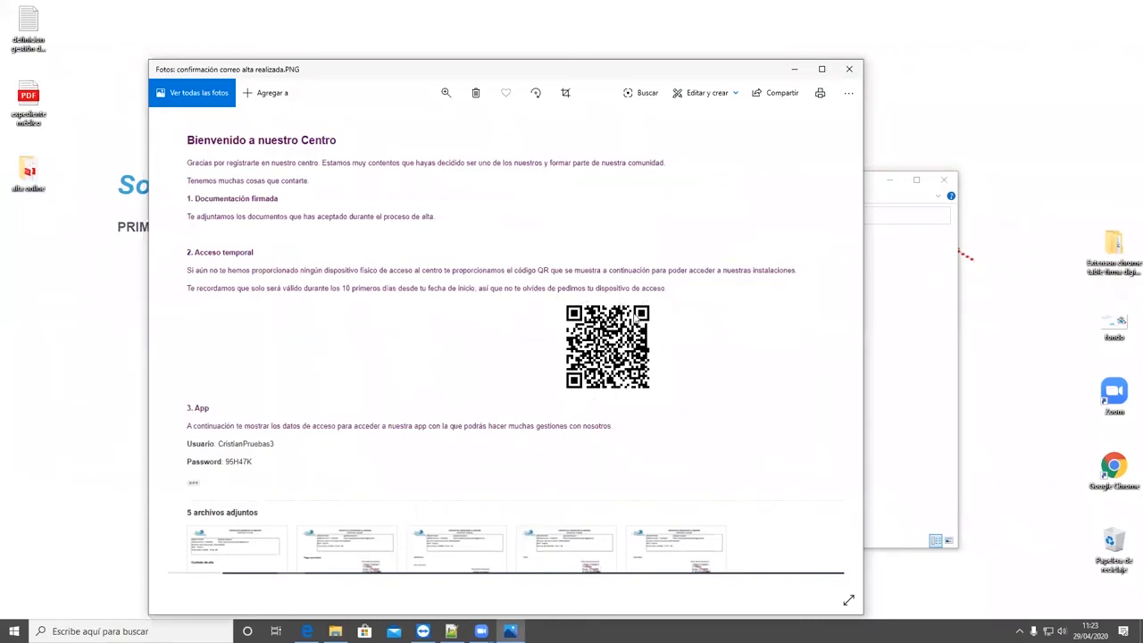
{"action": "scroll", "coordinate": [500, 336], "scroll_direction": "down", "scroll_amount": 1}
{"action": "left_click", "coordinate": [848, 70]}
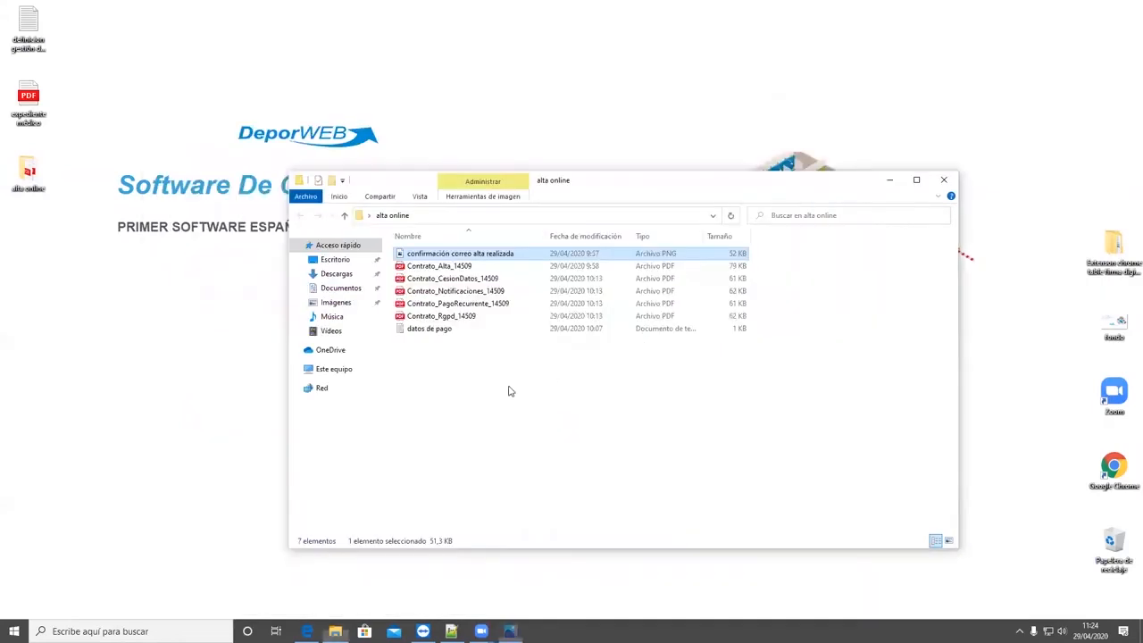
{"action": "double_click", "coordinate": [437, 270]}
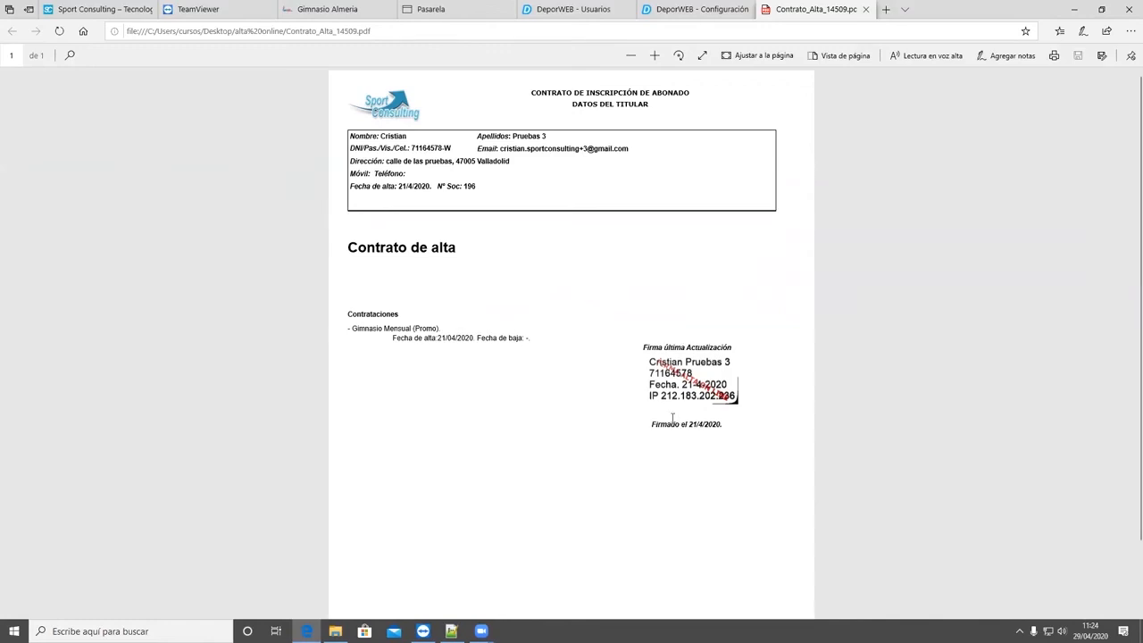
{"action": "left_click", "coordinate": [866, 8]}
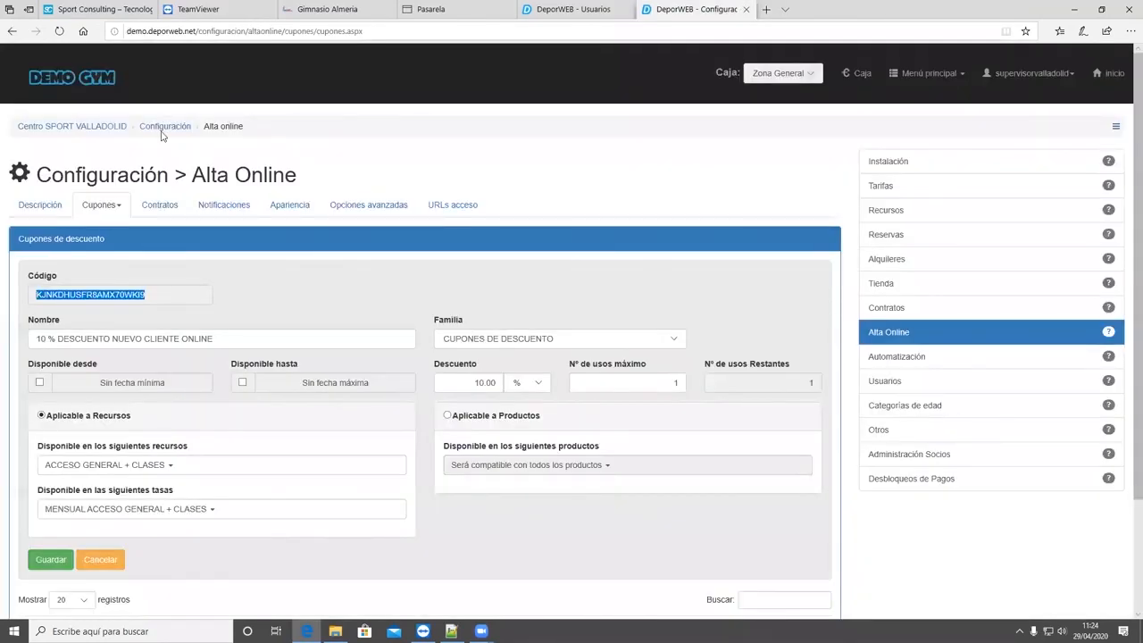
- Start a new online sign-up with OFERTA MENSUAL FAMILIAR PREAPERTURA and continue past its personalization to the personal data
{"action": "key", "text": "ctrl+shift+Tab"}
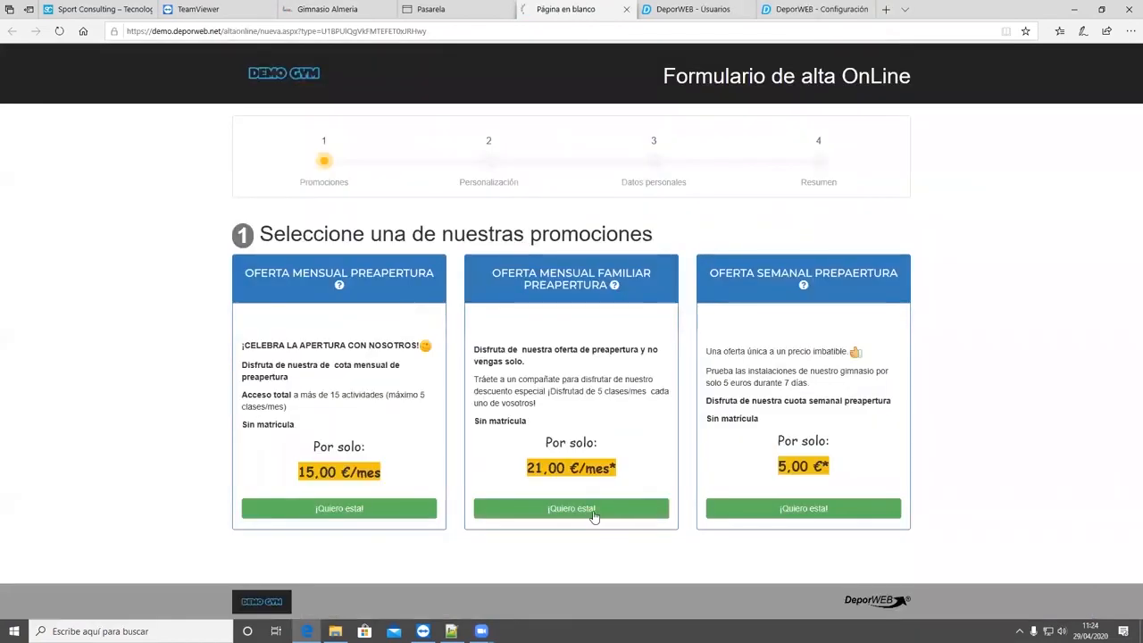
{"action": "left_click", "coordinate": [593, 511]}
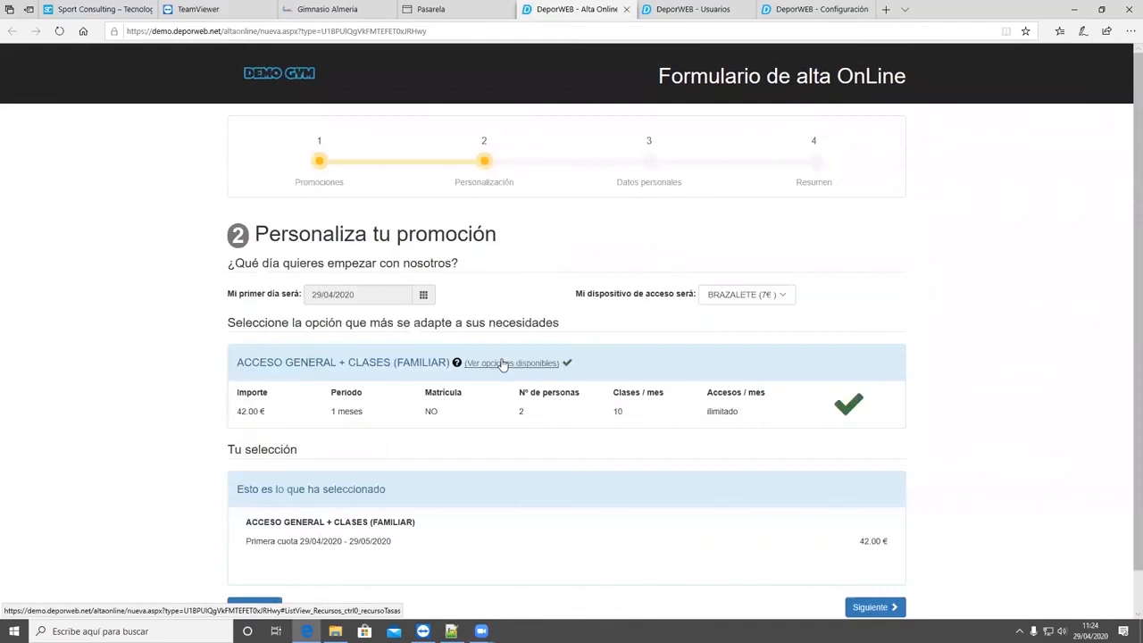
{"action": "scroll", "coordinate": [308, 390], "scroll_direction": "down", "scroll_amount": 1}
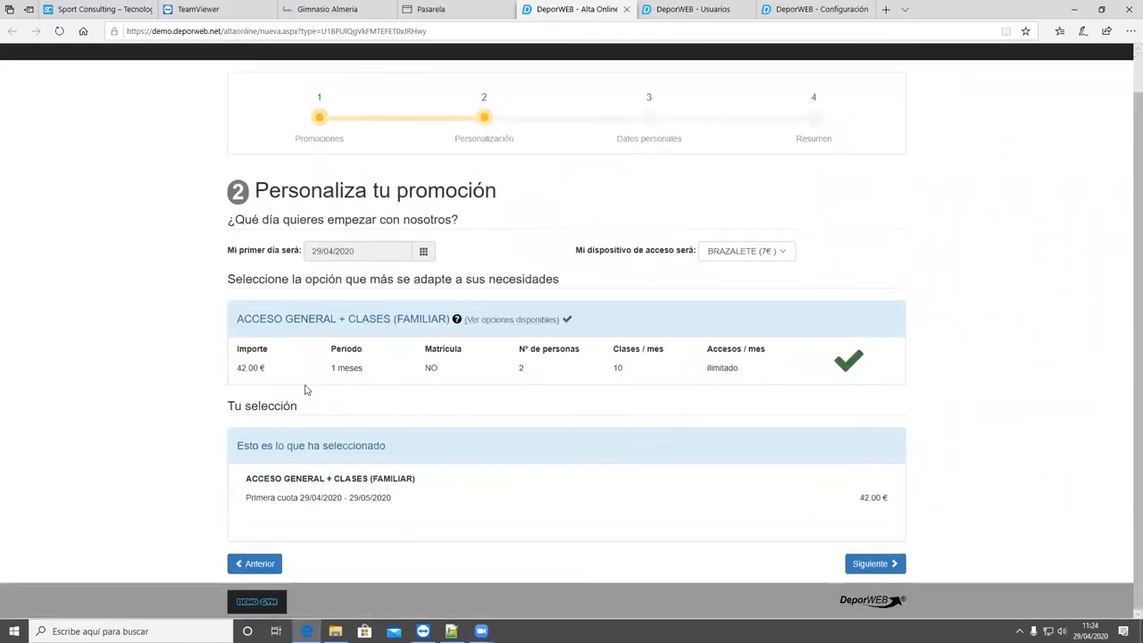
{"action": "left_click", "coordinate": [856, 564]}
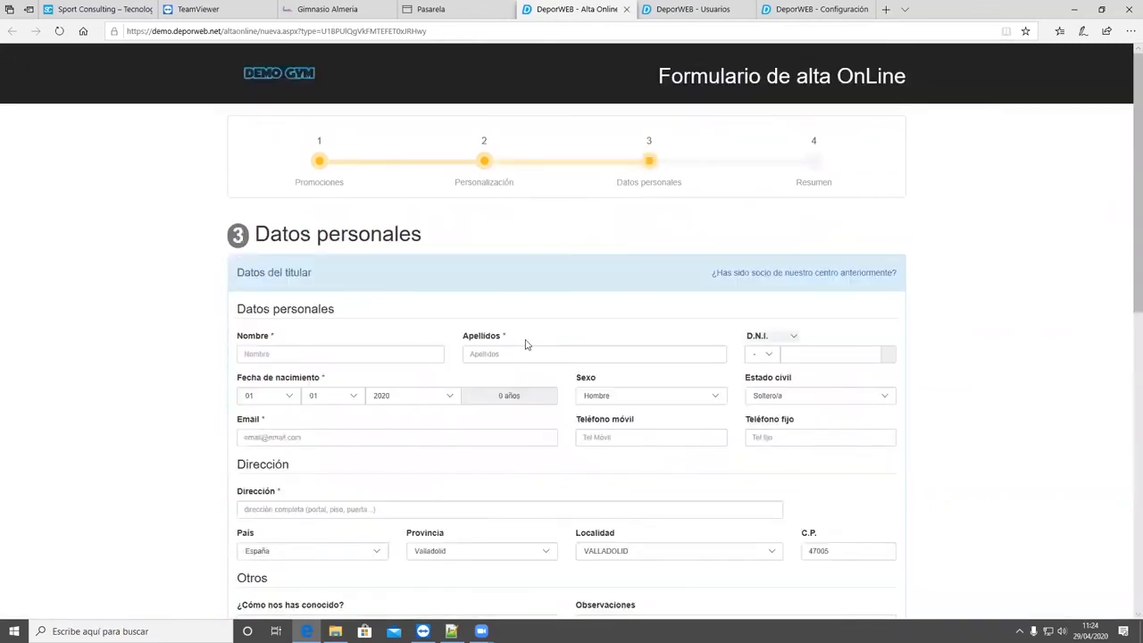
- Examine the account holder and first beneficiary sections of the family sign-up form, including the former-member links and bank details
{"action": "scroll", "coordinate": [332, 288], "scroll_direction": "down", "scroll_amount": 1}
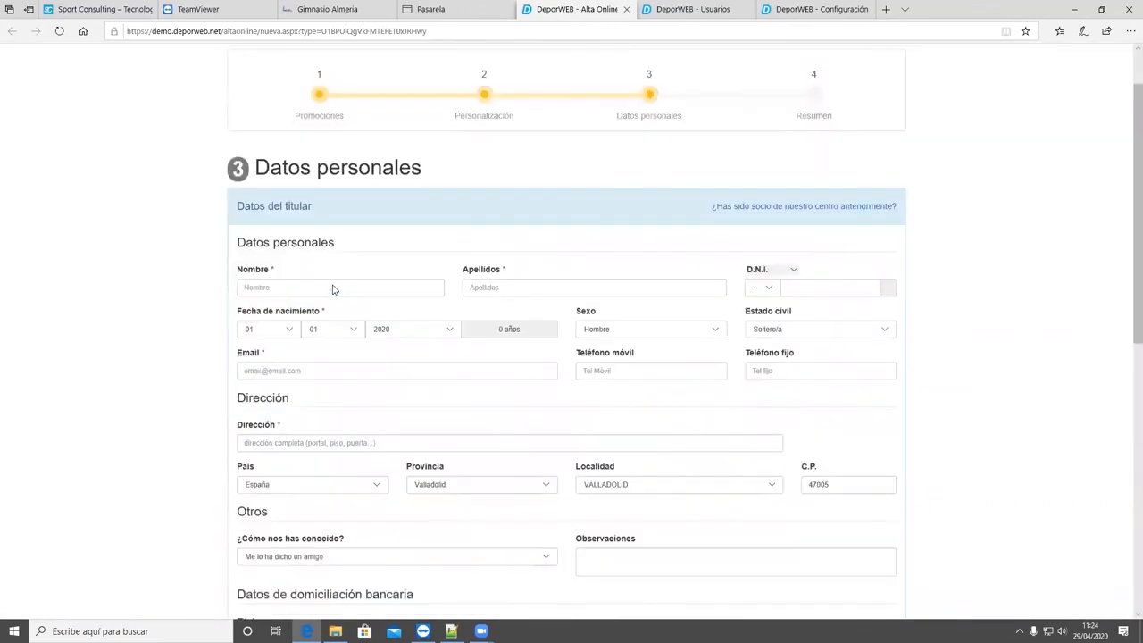
{"action": "scroll", "coordinate": [332, 288], "scroll_direction": "down", "scroll_amount": 5}
{"action": "scroll", "coordinate": [359, 386], "scroll_direction": "down", "scroll_amount": 2}
{"action": "scroll", "coordinate": [349, 318], "scroll_direction": "up", "scroll_amount": 8}
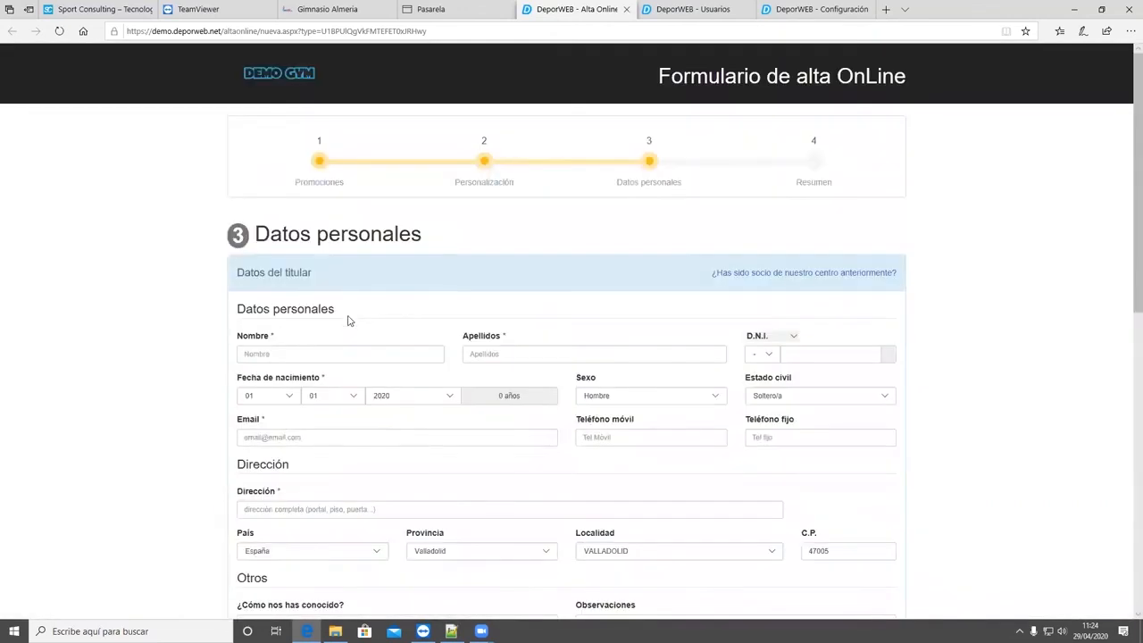
{"action": "scroll", "coordinate": [362, 330], "scroll_direction": "down", "scroll_amount": 8}
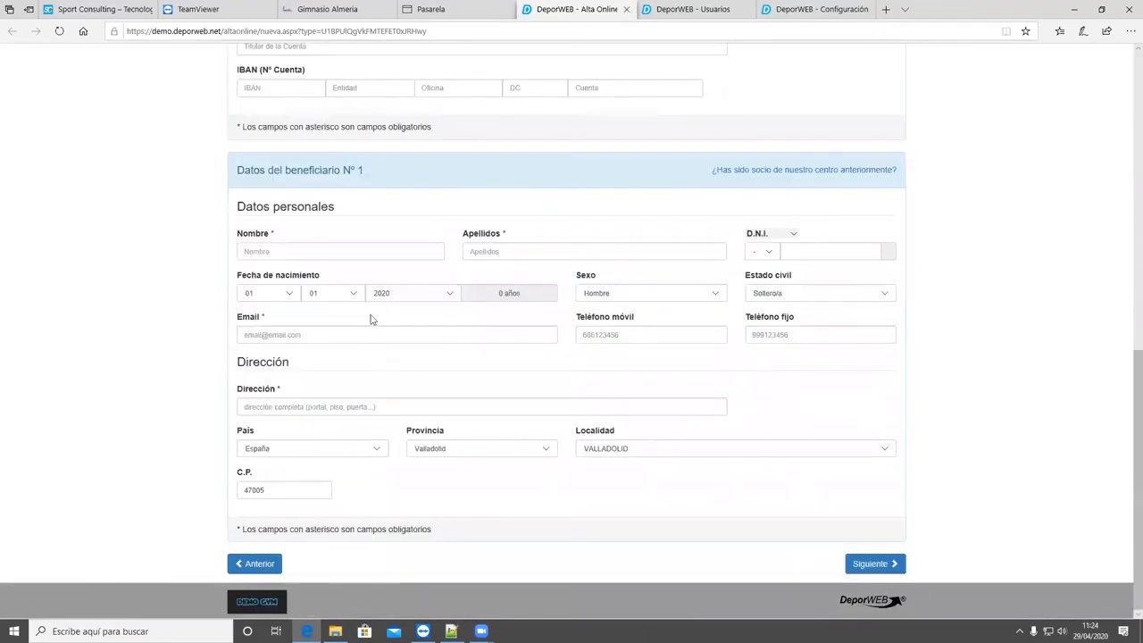
{"action": "scroll", "coordinate": [372, 319], "scroll_direction": "up", "scroll_amount": 8}
{"action": "scroll", "coordinate": [366, 316], "scroll_direction": "down", "scroll_amount": 8}
{"action": "scroll", "coordinate": [369, 330], "scroll_direction": "up", "scroll_amount": 8}
{"action": "scroll", "coordinate": [366, 322], "scroll_direction": "down", "scroll_amount": 8}
{"action": "scroll", "coordinate": [857, 183], "scroll_direction": "up", "scroll_amount": 8}
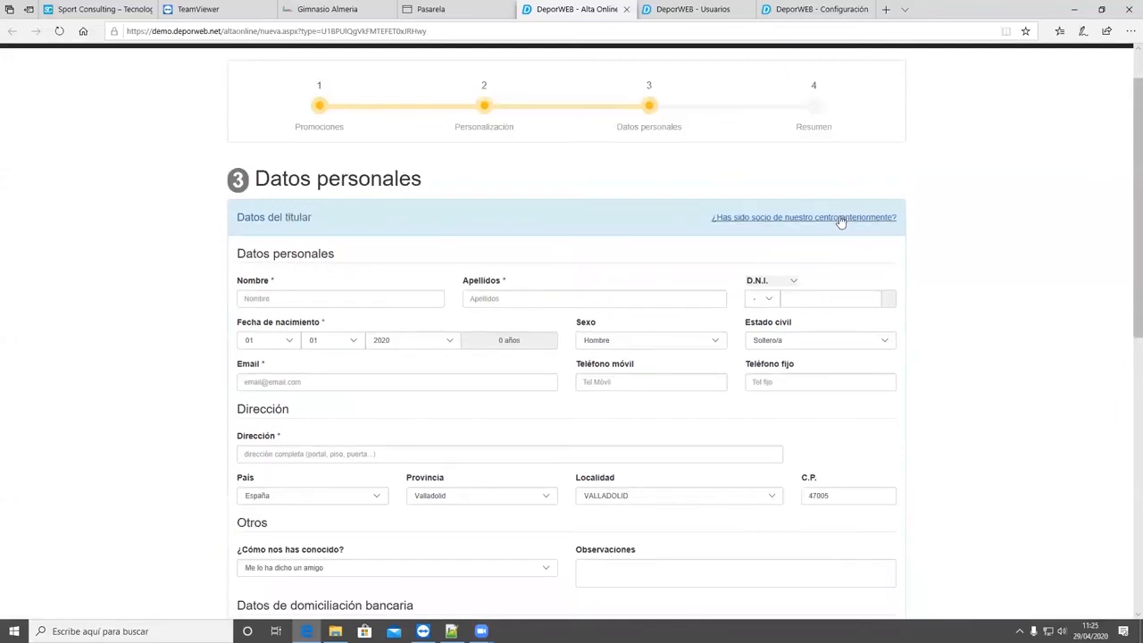
{"action": "scroll", "coordinate": [837, 225], "scroll_direction": "down", "scroll_amount": 2}
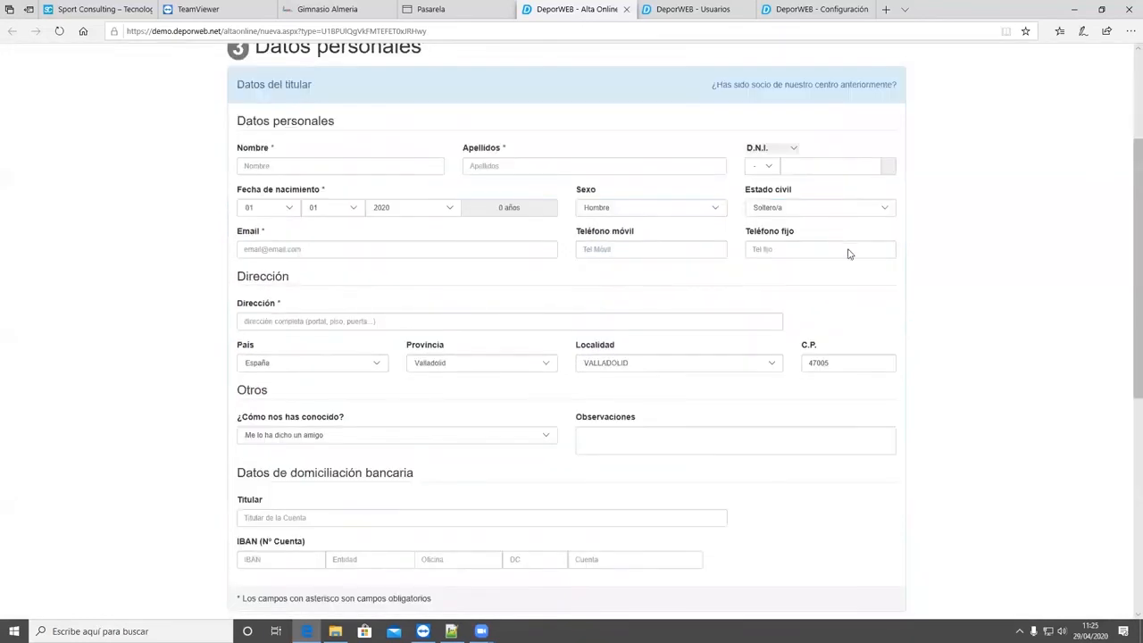
{"action": "scroll", "coordinate": [849, 254], "scroll_direction": "down", "scroll_amount": 1}
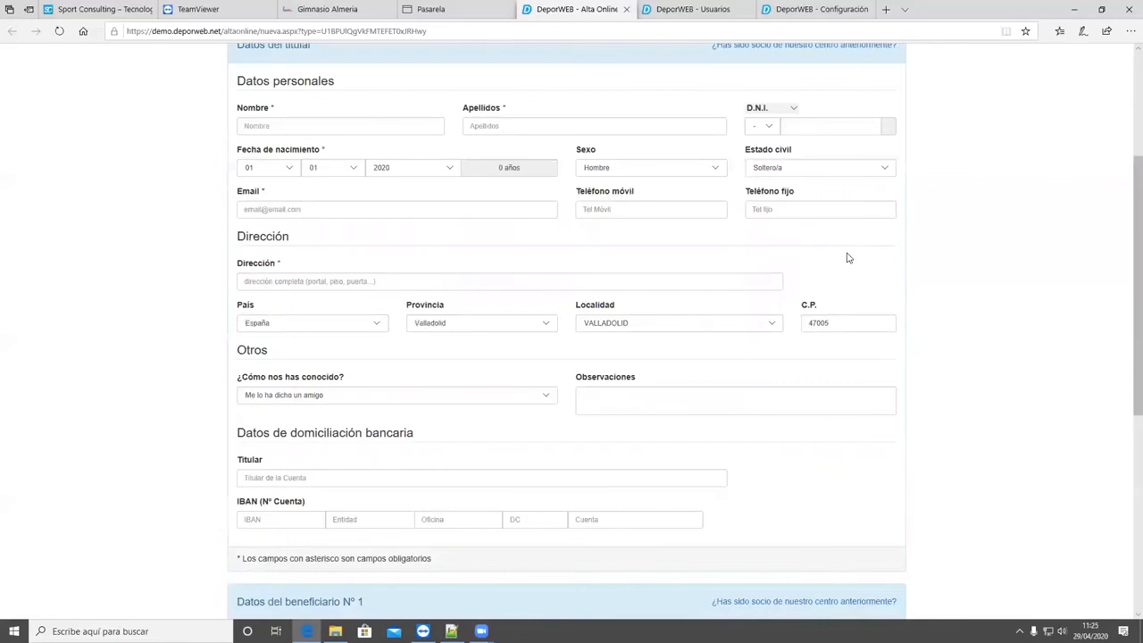
{"action": "scroll", "coordinate": [848, 258], "scroll_direction": "down", "scroll_amount": 5}
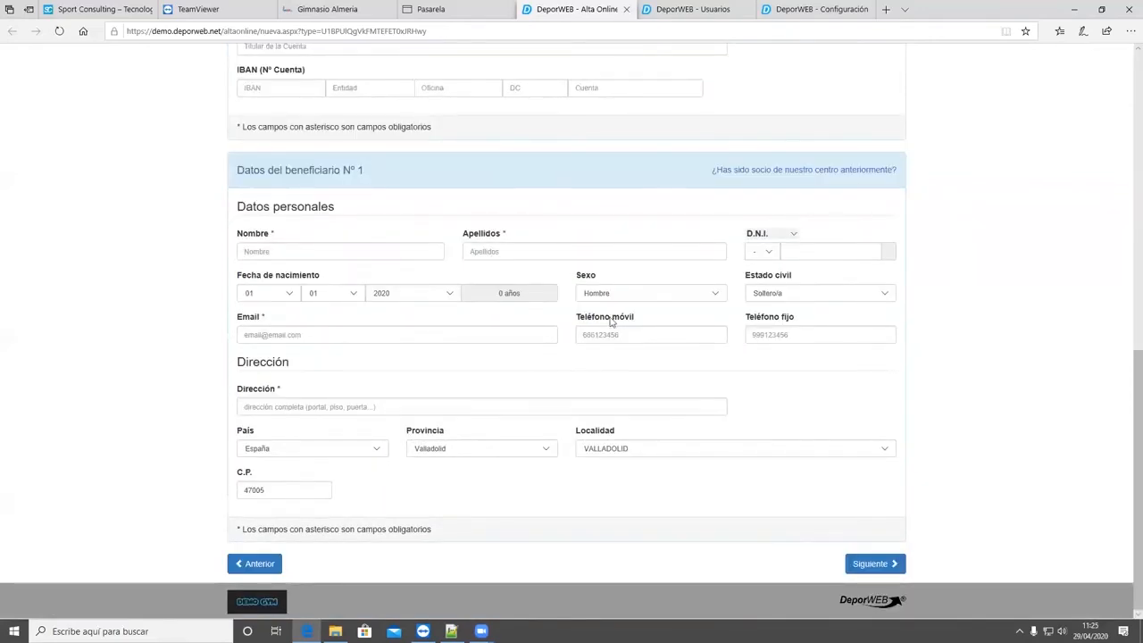
{"action": "scroll", "coordinate": [617, 402], "scroll_direction": "up", "scroll_amount": 7}
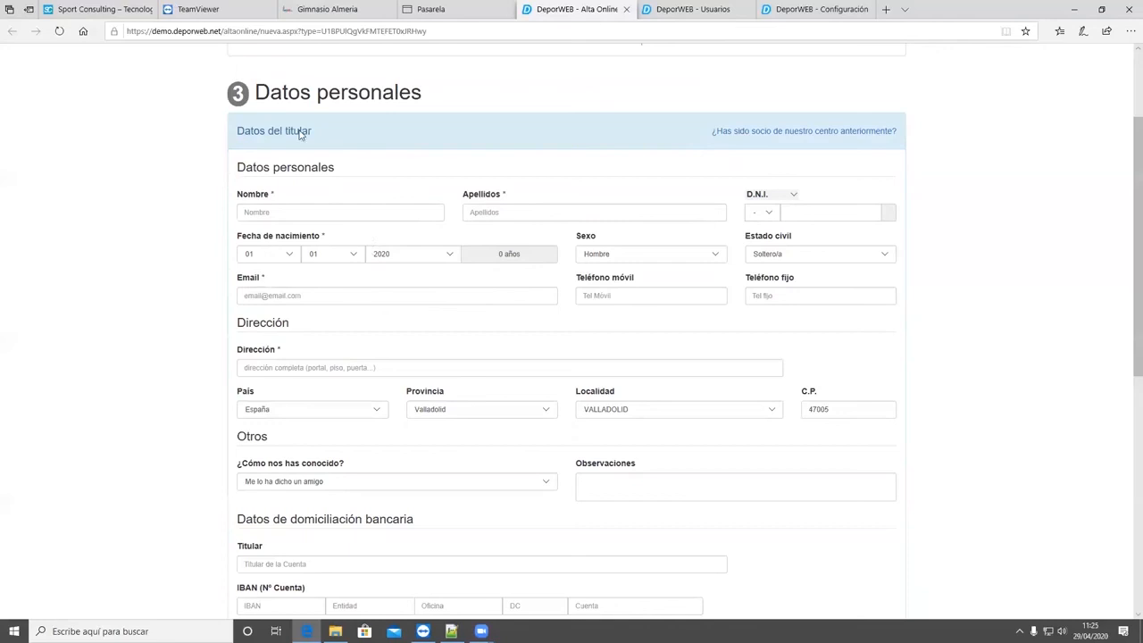
{"action": "triple_click", "coordinate": [244, 132]}
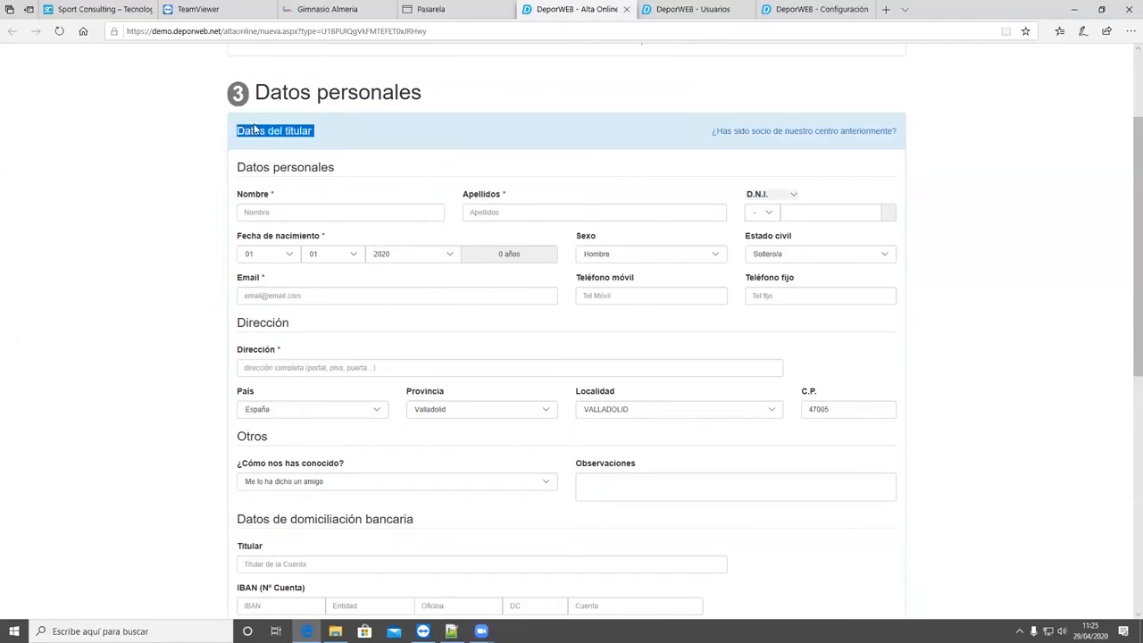
{"action": "scroll", "coordinate": [340, 436], "scroll_direction": "down", "scroll_amount": 6}
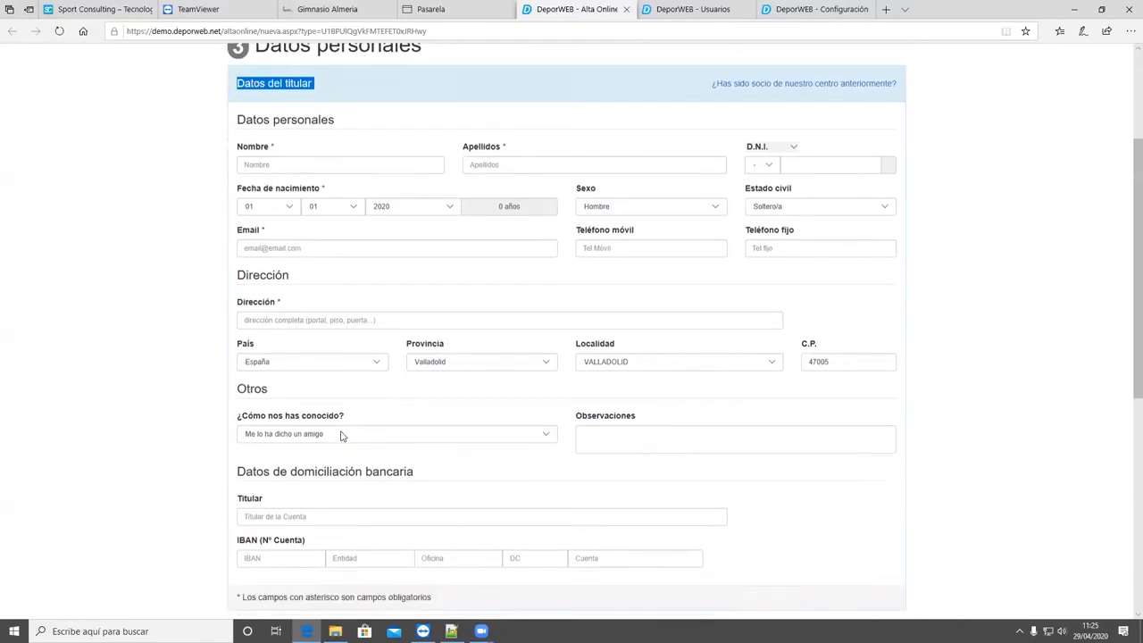